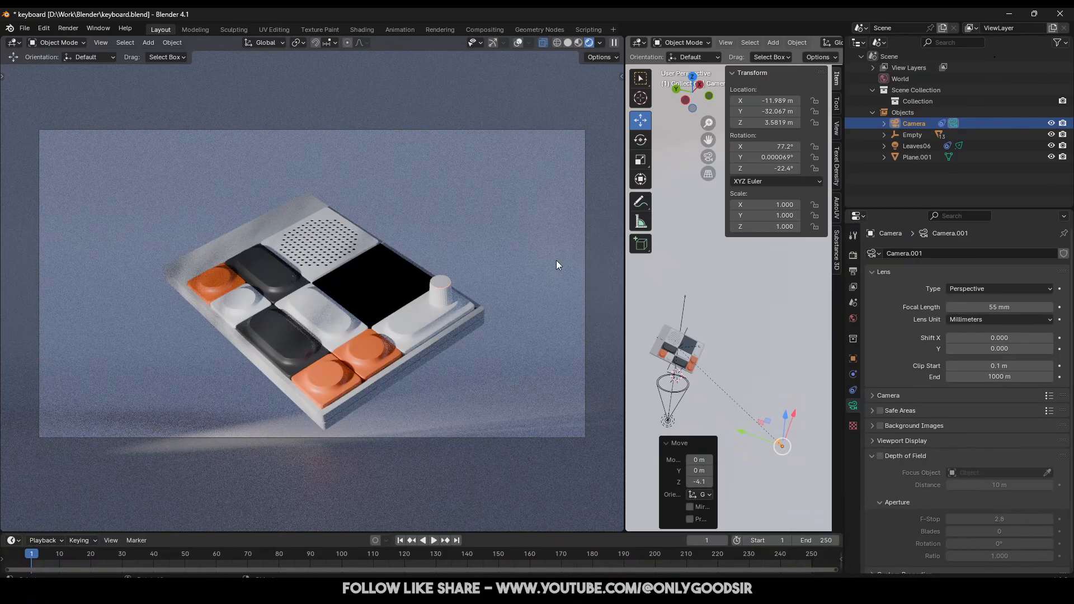
# Raise the camera along the Z axis in the perspective view.
pyautogui.moveTo(783, 424); pyautogui.dragTo(789, 383)
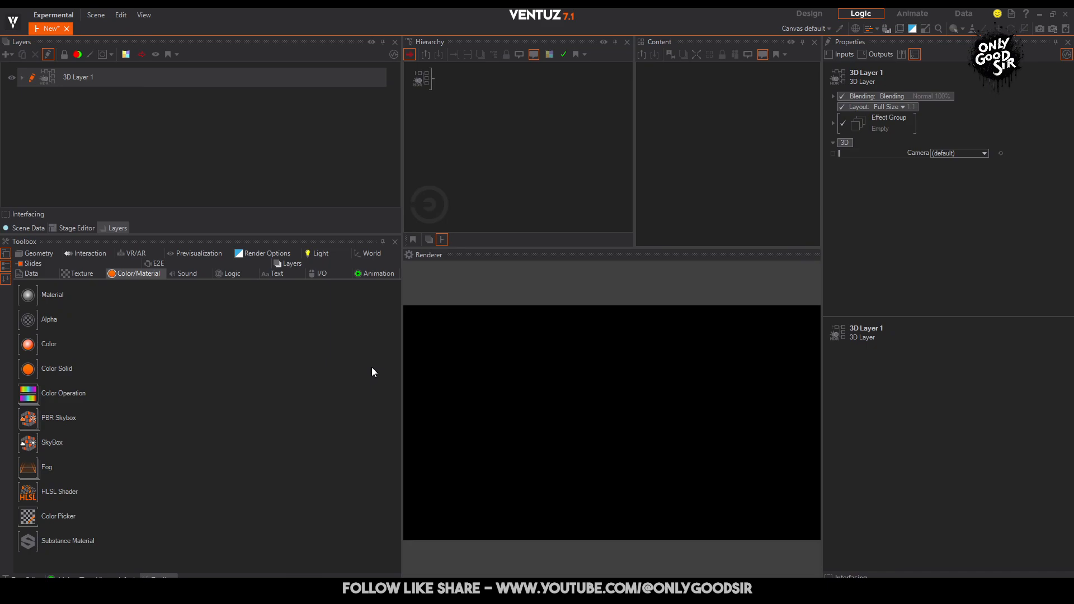
# Browse to D:\Work\Blender in File Explorer and import the keyboard model from it into the hierarchy of 3D Layer 1.
pyautogui.moveTo(226, 593)
pyautogui.click(131, 591)
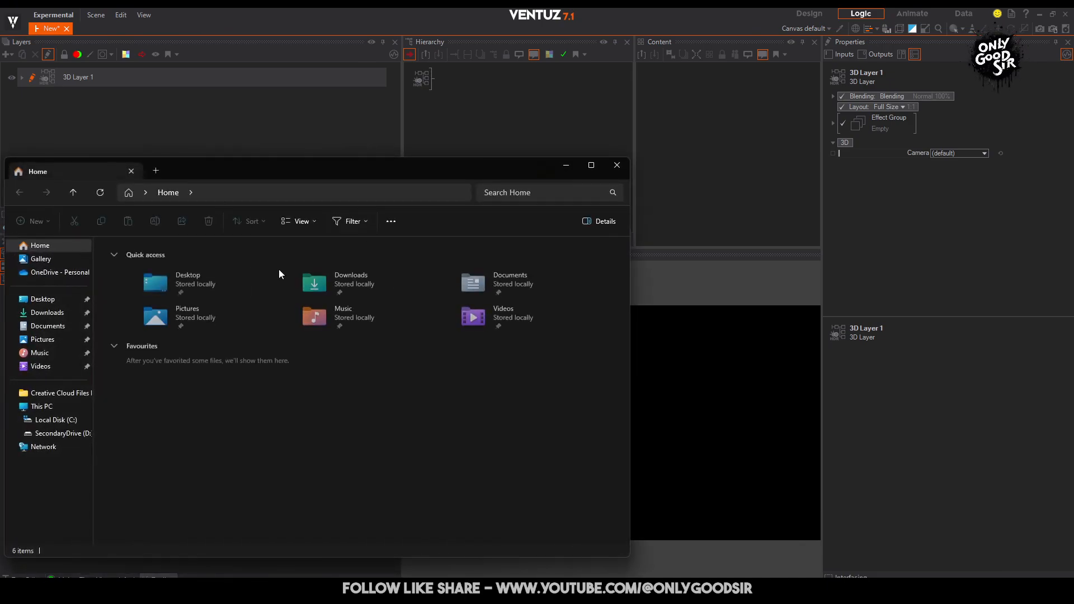
pyautogui.click(61, 436)
pyautogui.doubleClick(122, 366)
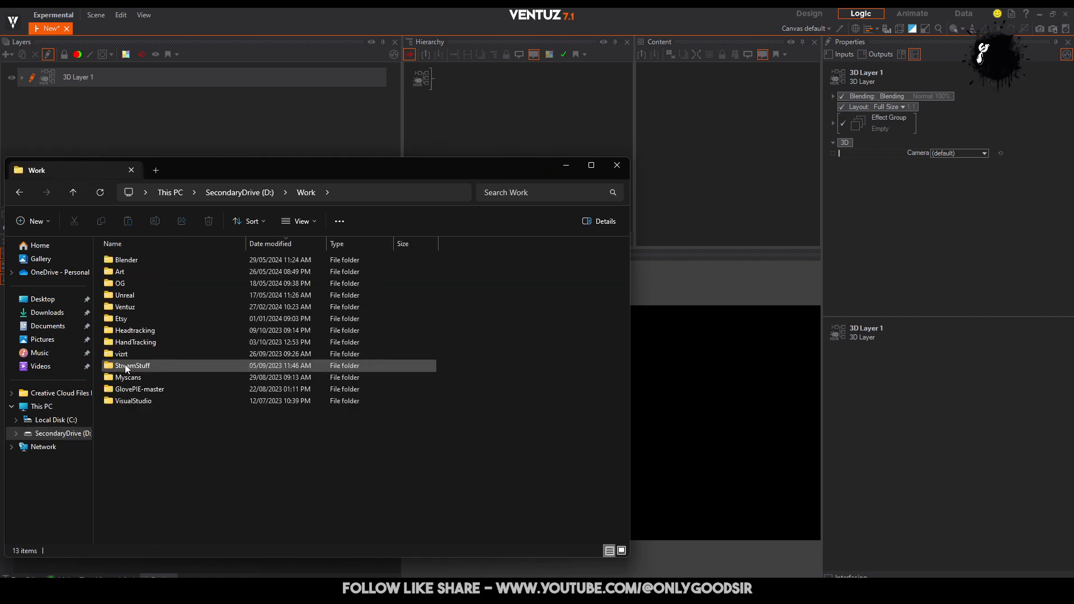
pyautogui.doubleClick(131, 261)
pyautogui.moveTo(157, 248); pyautogui.dragTo(445, 81)
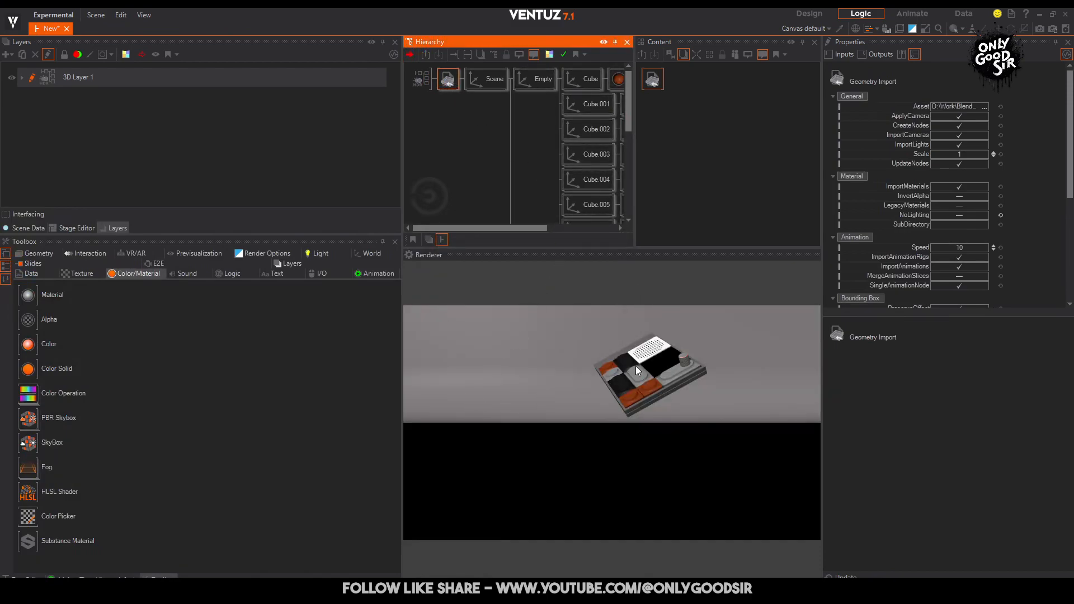
# Set the Scene axis to a Y rotation of -39 and a Y position of -3.8.
pyautogui.click(488, 78)
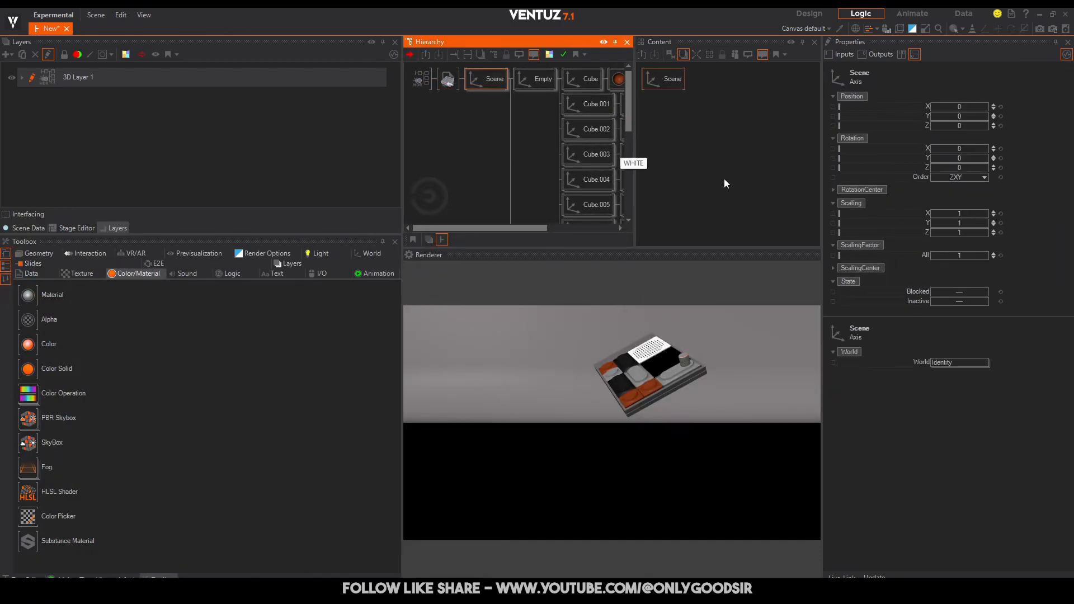
pyautogui.moveTo(953, 223); pyautogui.dragTo(969, 226)
pyautogui.click(1000, 223)
pyautogui.moveTo(959, 158)
pyautogui.mouseDown()
pyautogui.moveTo(933, 155)
pyautogui.moveTo(949, 155)
pyautogui.mouseUp()
pyautogui.moveTo(944, 115); pyautogui.dragTo(952, 114)
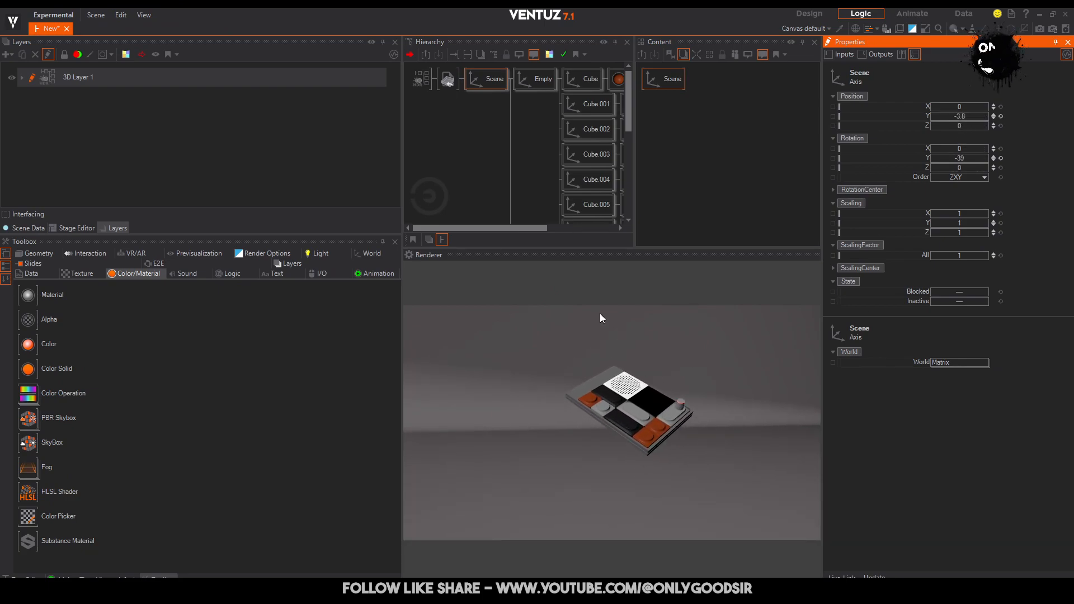
# Collapse the Empty axis branch and delete the backdrop's nodes under the Scene axis.
pyautogui.moveTo(527, 93); pyautogui.dragTo(509, 82, button='middle')
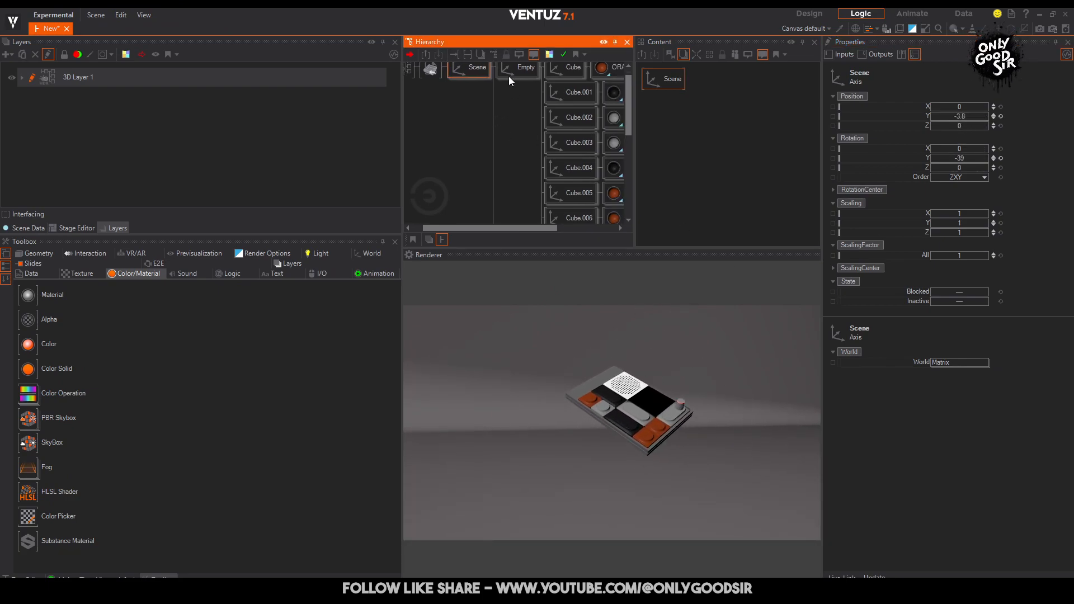
pyautogui.click(536, 76)
pyautogui.click(522, 113)
pyautogui.press('Delete')
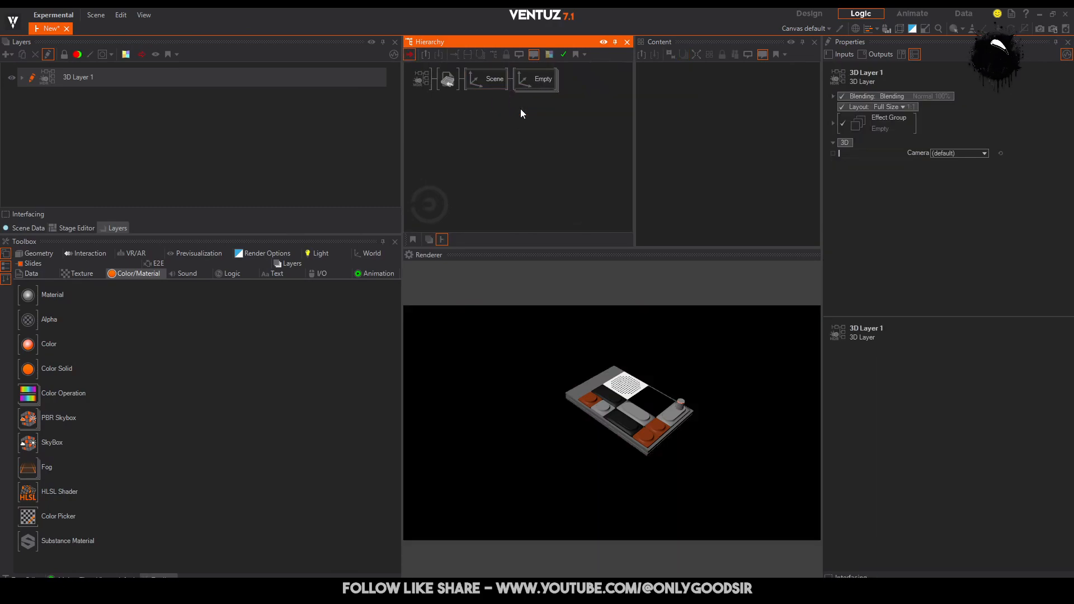
# Delete only the Scene axis and the Geometry Import node that precede the Empty axis.
pyautogui.click(486, 82)
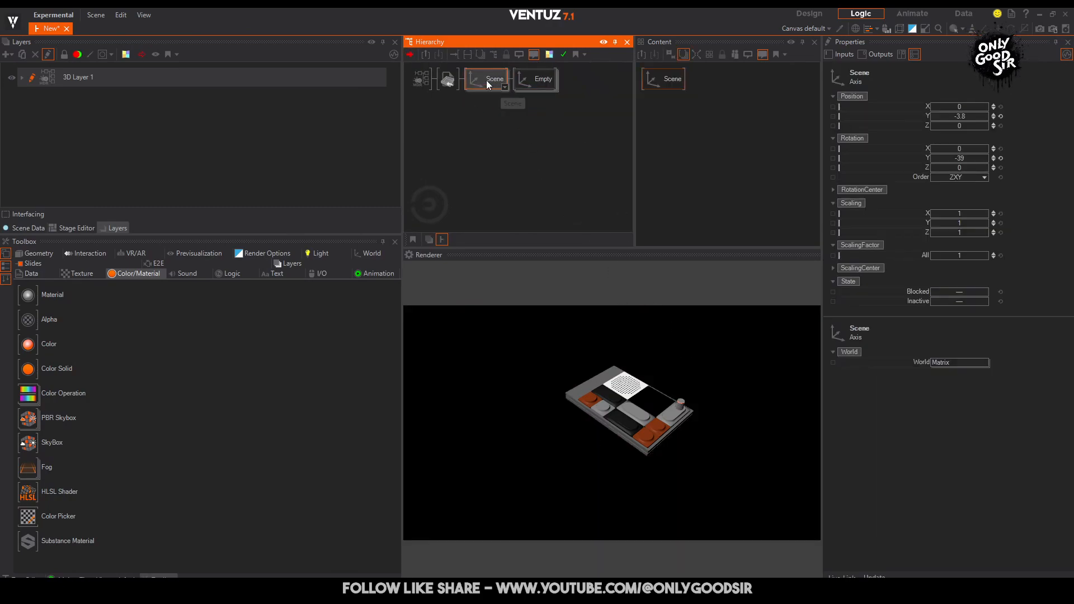
pyautogui.press('Delete')
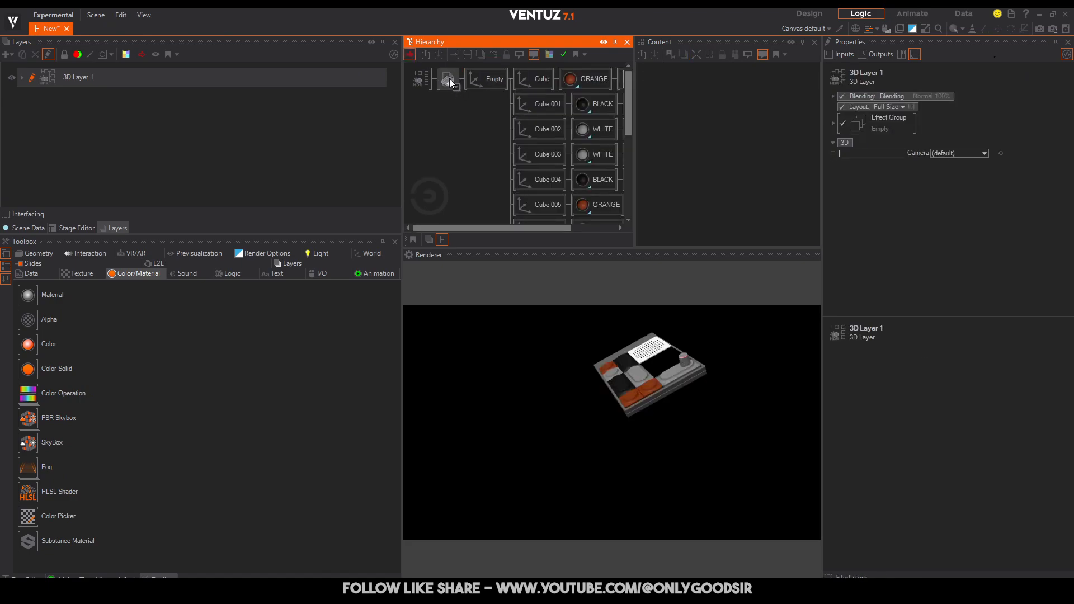
pyautogui.click(446, 79)
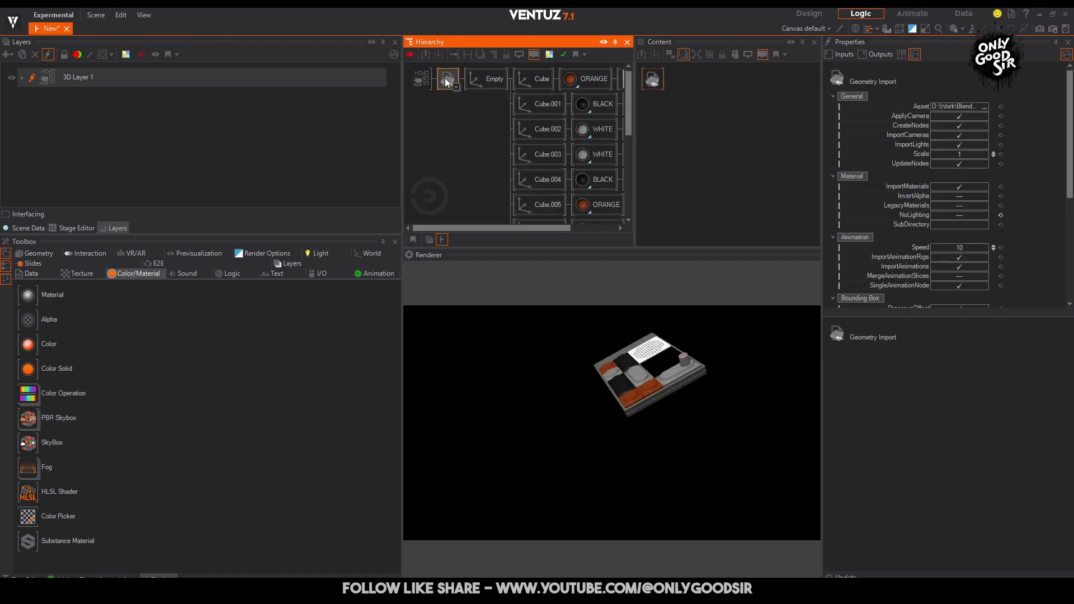
pyautogui.press('Delete')
# Set the Empty axis to position -0.0517, 1.9745, -14.128 and rotation -45.5791, -56.2949, 20.3588.
pyautogui.click(465, 86)
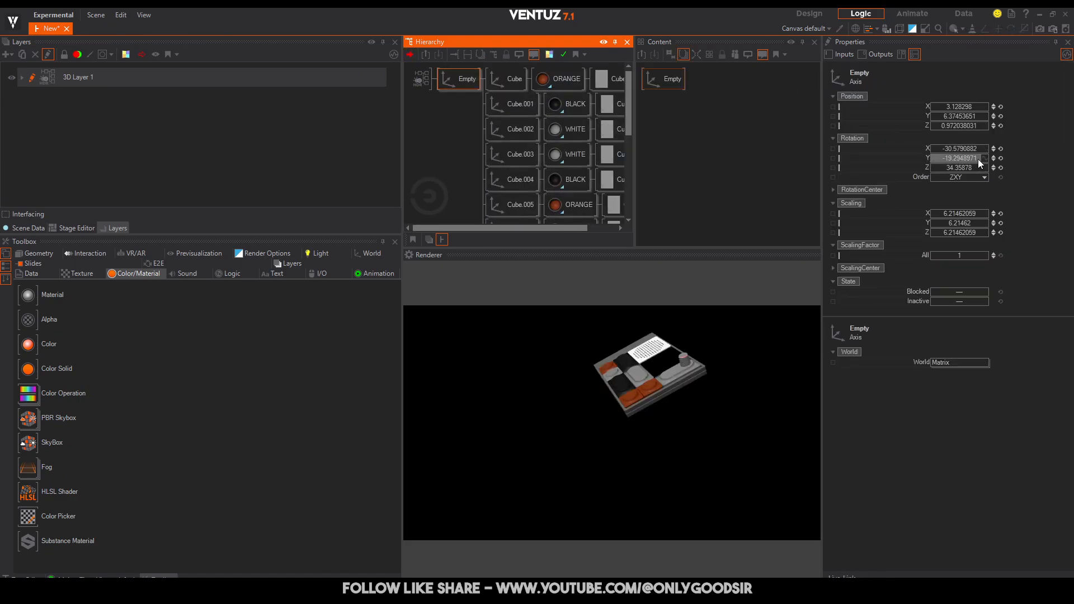
pyautogui.moveTo(971, 159); pyautogui.dragTo(930, 159)
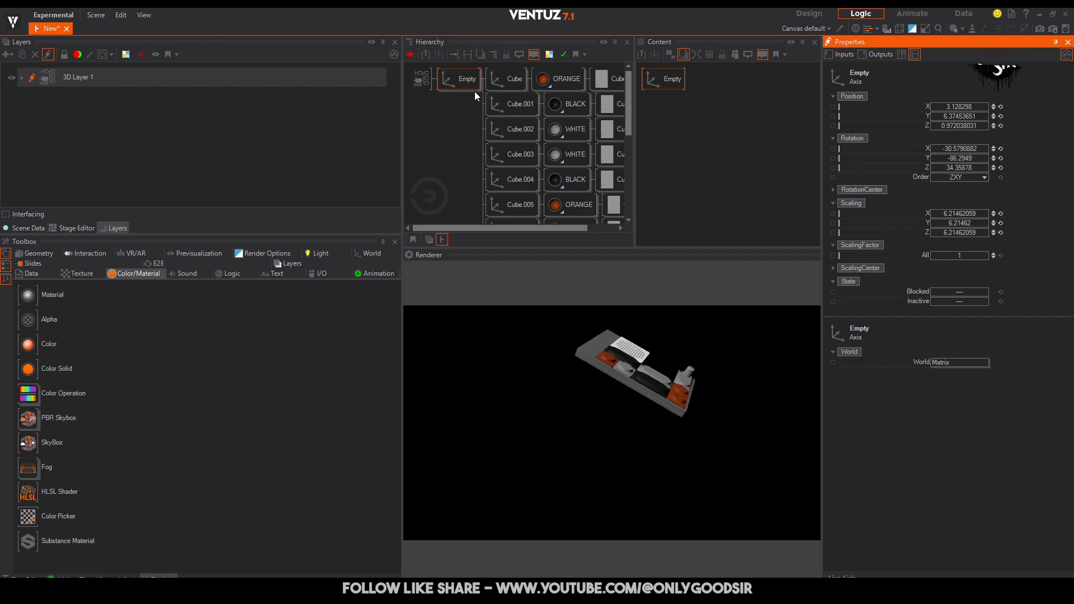
pyautogui.moveTo(964, 125)
pyautogui.mouseDown()
pyautogui.moveTo(938, 127)
pyautogui.moveTo(958, 109)
pyautogui.moveTo(945, 117)
pyautogui.mouseUp()
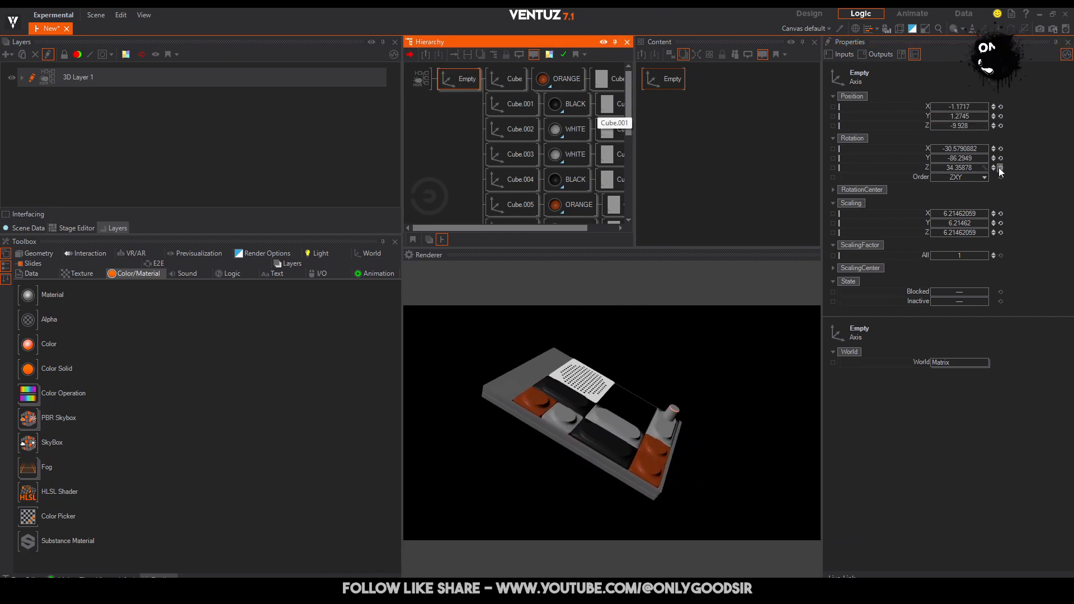
pyautogui.moveTo(961, 158)
pyautogui.mouseDown()
pyautogui.moveTo(983, 157)
pyautogui.moveTo(931, 166)
pyautogui.moveTo(971, 166)
pyautogui.moveTo(941, 148)
pyautogui.moveTo(965, 148)
pyautogui.moveTo(949, 147)
pyautogui.moveTo(951, 161)
pyautogui.mouseUp()
pyautogui.moveTo(950, 106); pyautogui.dragTo(938, 133)
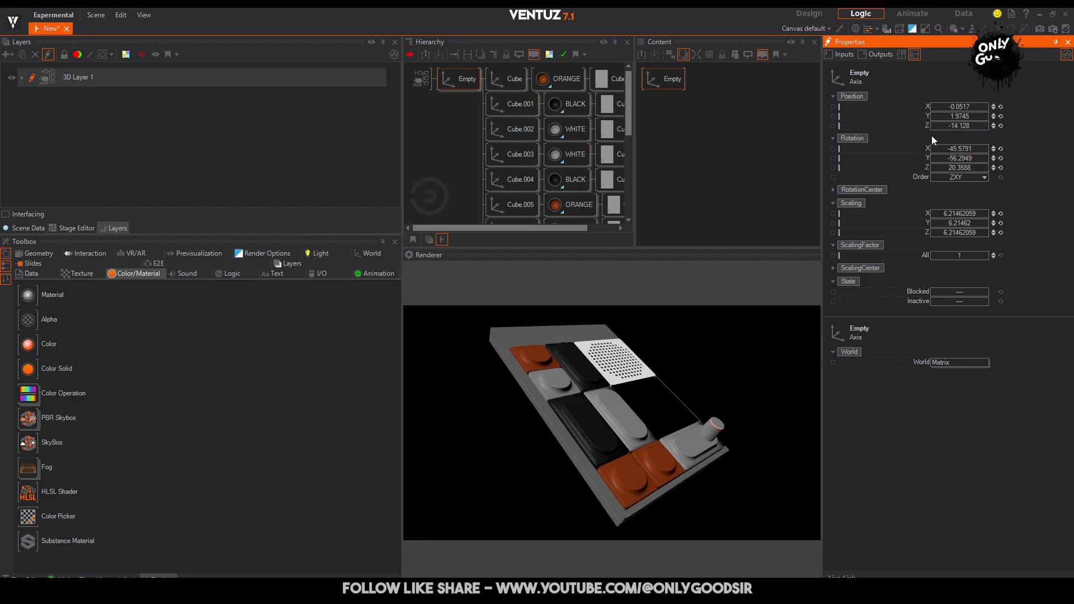
# Switch the 3D Layer 1 root's engine to Standard and back to High Dynamic Range.
pyautogui.click(423, 82)
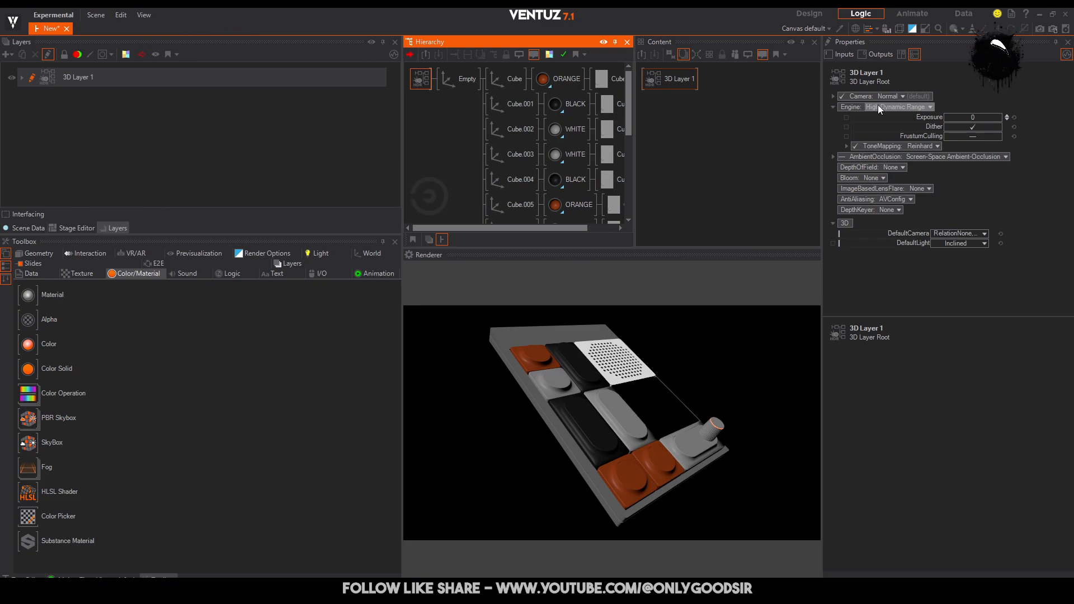
pyautogui.click(913, 108)
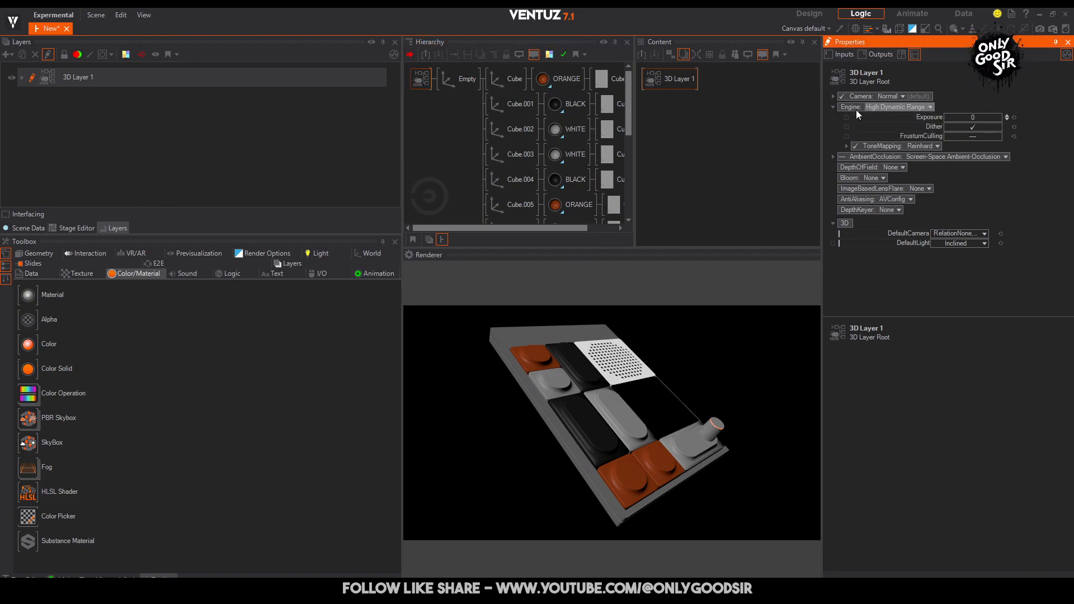
pyautogui.click(912, 107)
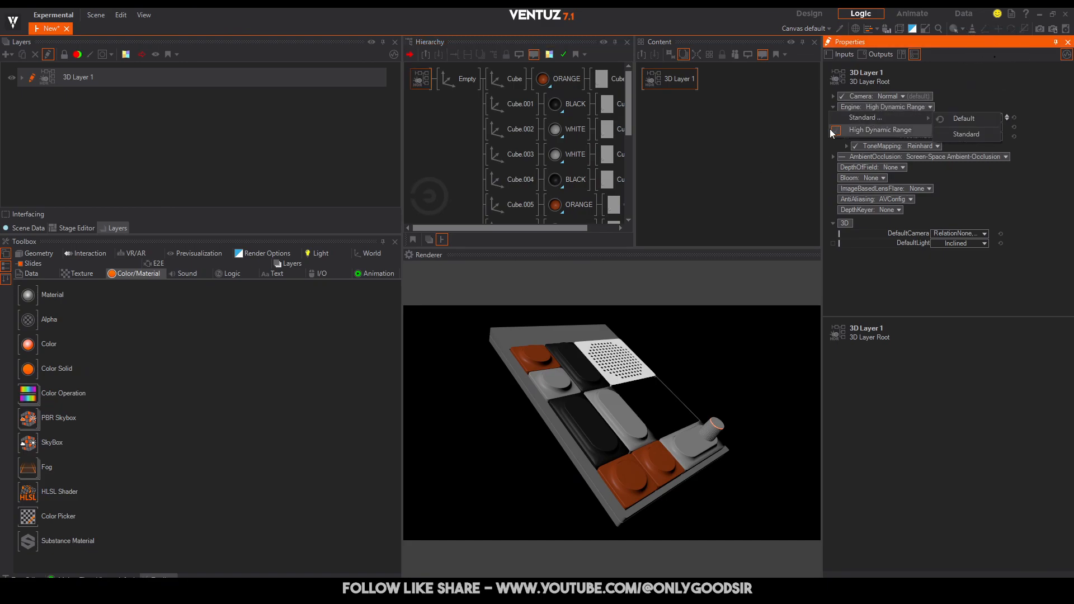
pyautogui.click(958, 133)
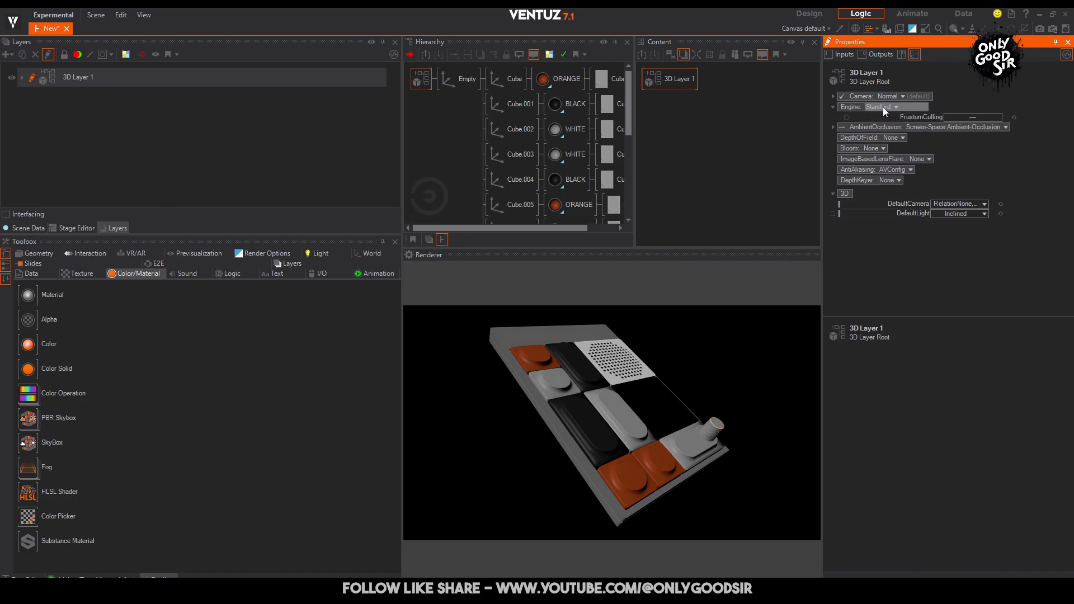
pyautogui.click(883, 107)
pyautogui.click(924, 131)
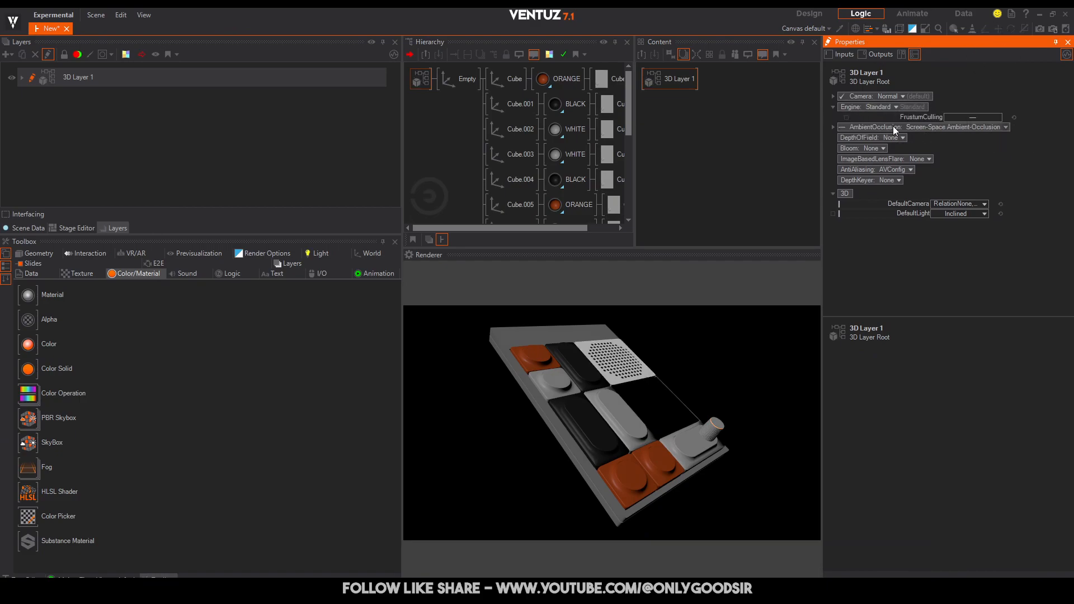
pyautogui.click(875, 106)
pyautogui.click(874, 126)
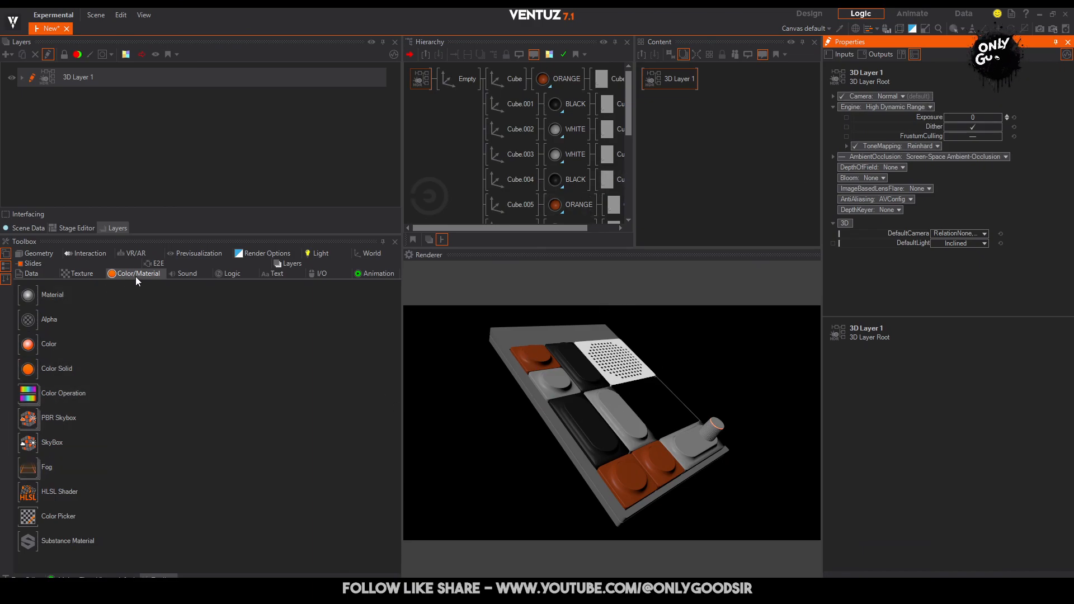
# Add a SkyBoxNoon PBR skybox before the Empty axis, rotate it to 2.1 and lower its LightingExposure.
pyautogui.click(31, 422)
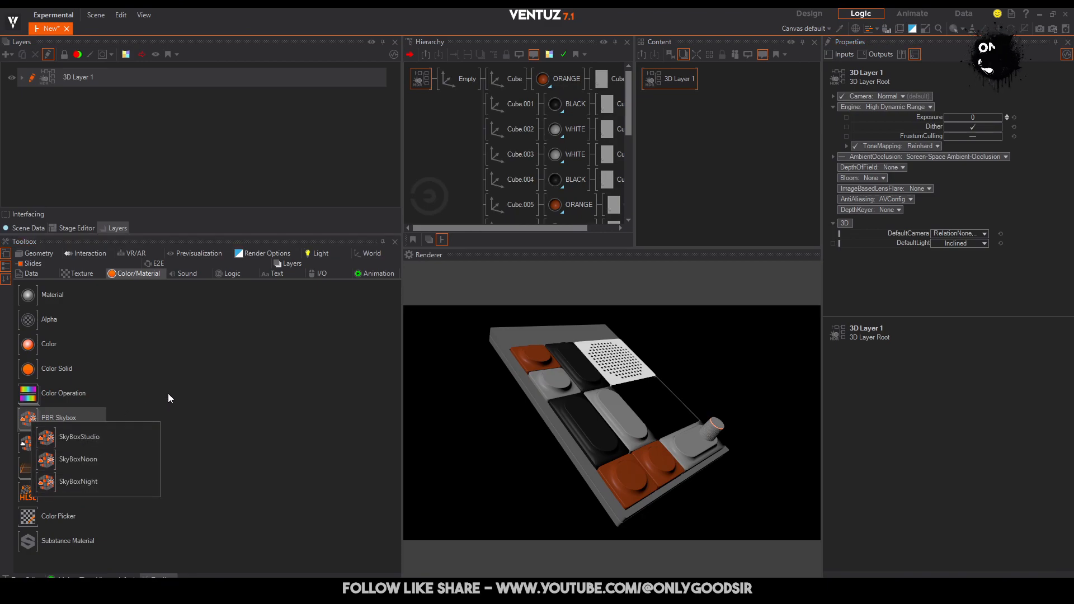
pyautogui.click(39, 423)
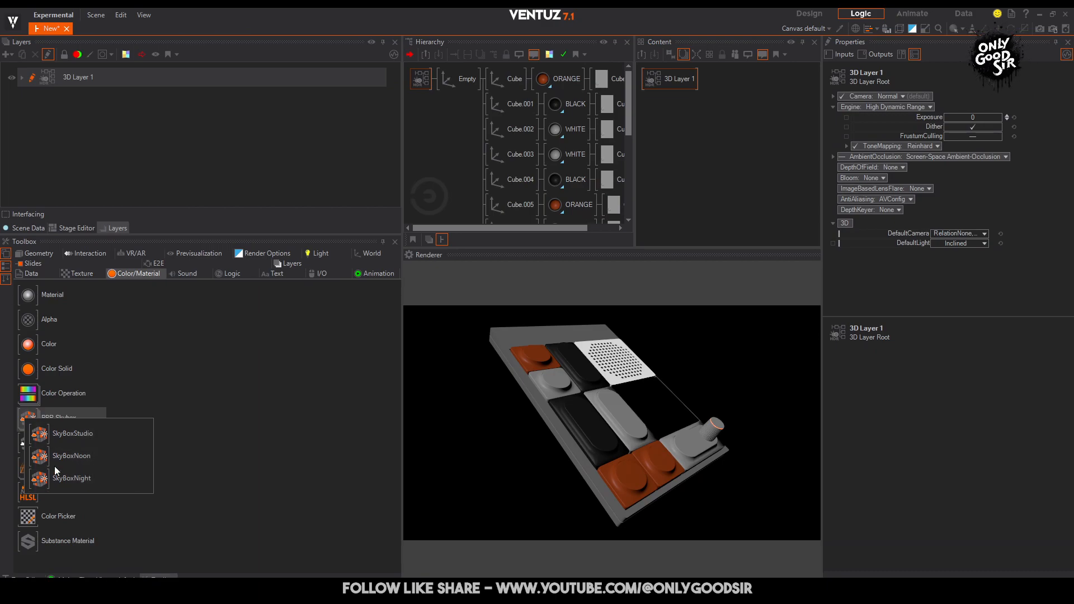
pyautogui.moveTo(39, 455); pyautogui.dragTo(451, 81)
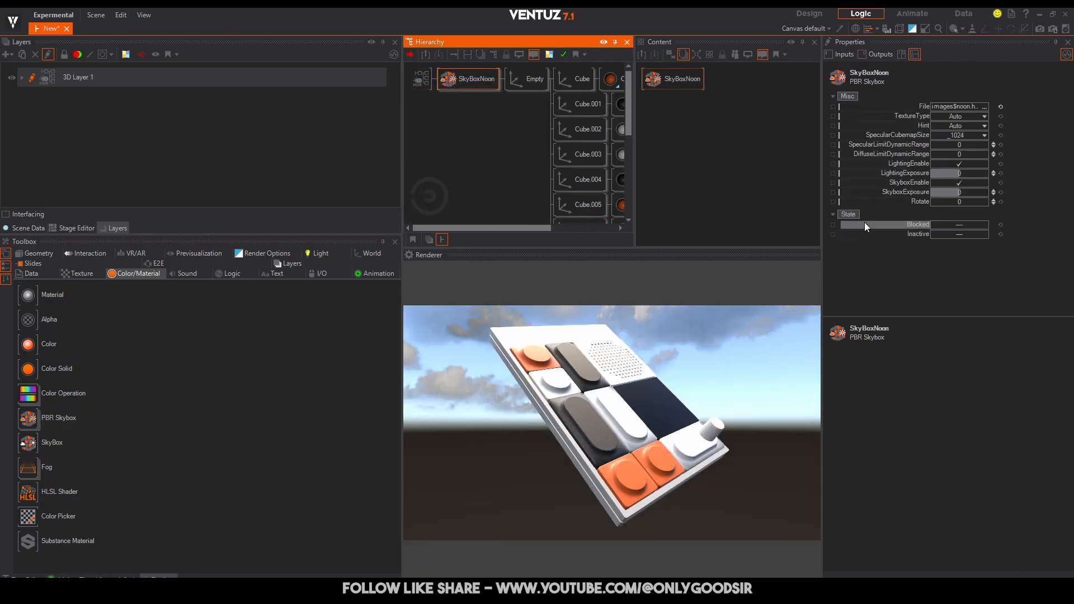
pyautogui.moveTo(958, 203); pyautogui.dragTo(917, 199)
# Replace the SkyBoxNoon node with a SkyBoxStudio PBR skybox and set its Rotate value to 151.1.
pyautogui.click(466, 83)
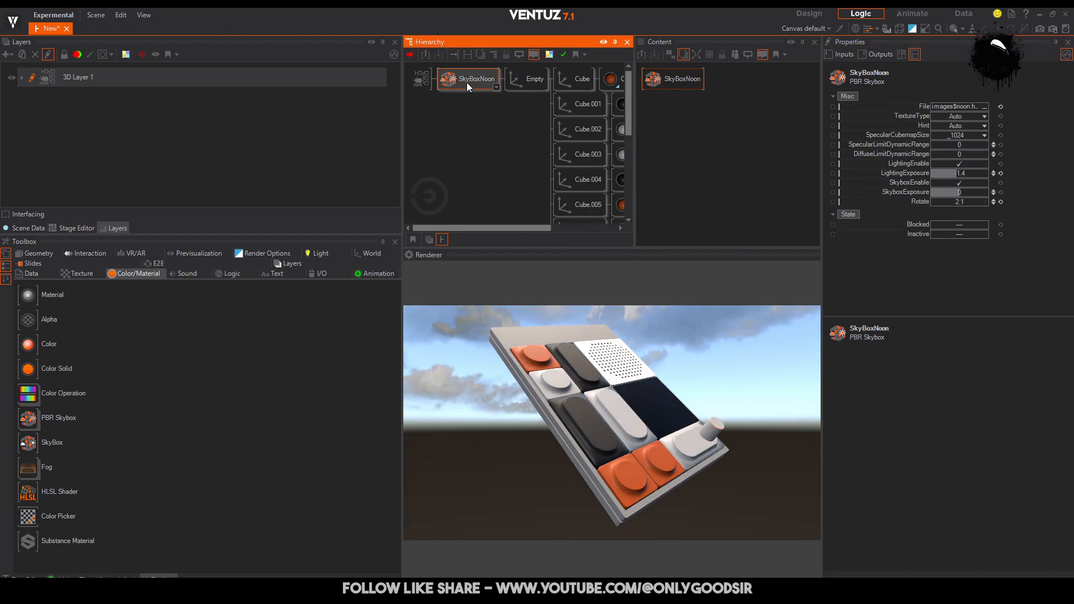
pyautogui.press('Delete')
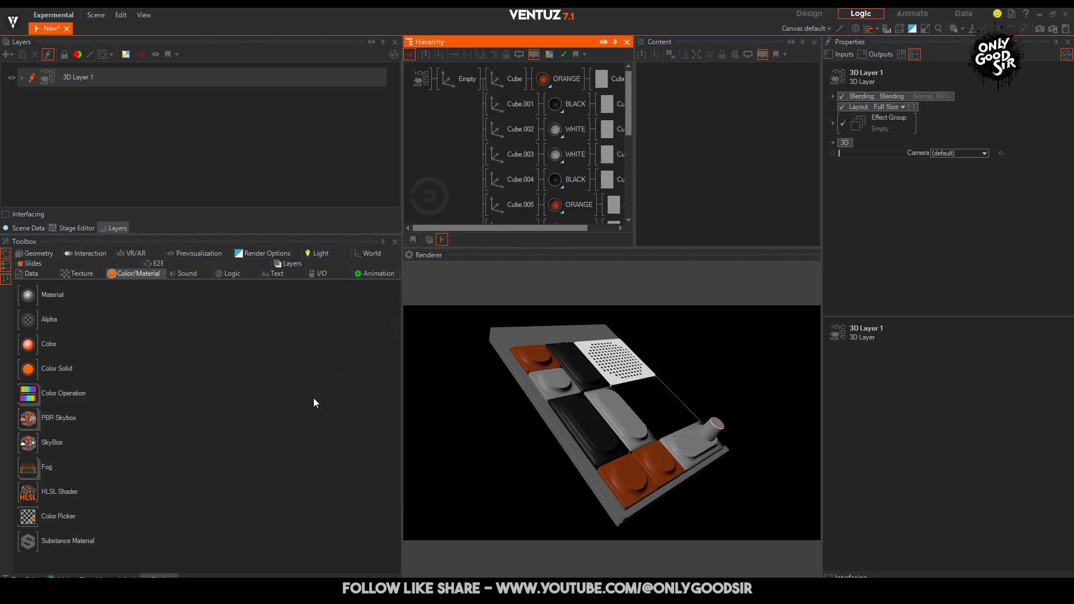
pyautogui.moveTo(28, 418); pyautogui.dragTo(452, 79)
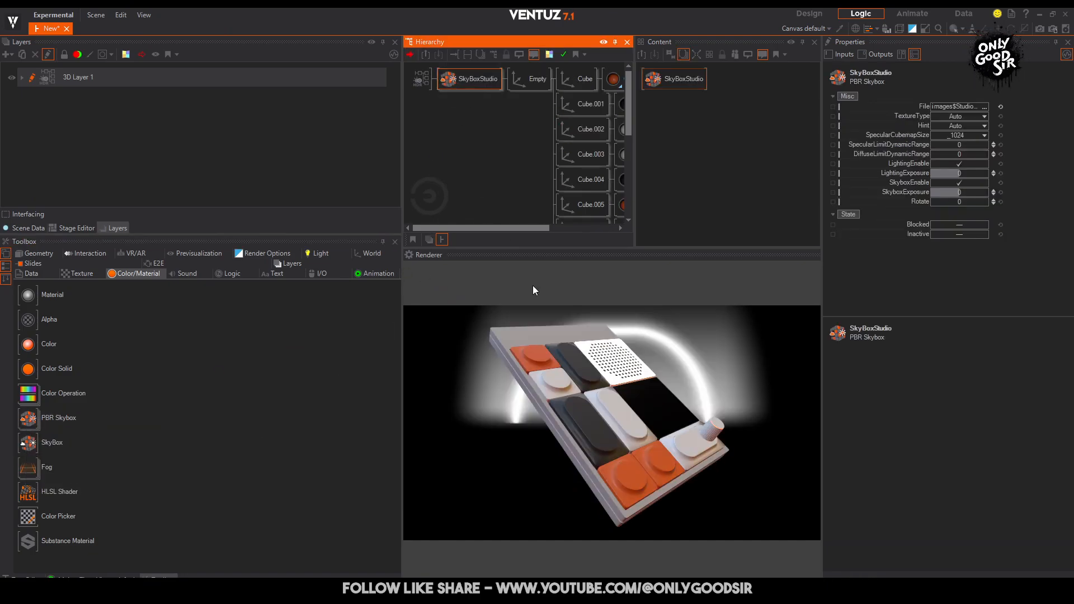
pyautogui.moveTo(953, 202); pyautogui.dragTo(987, 206)
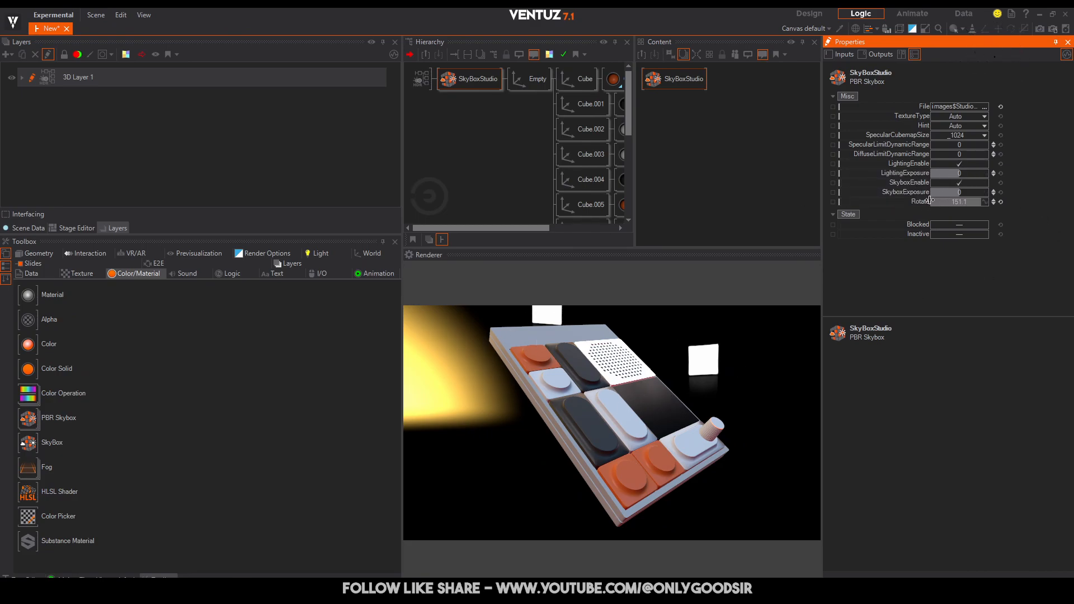
# Compare SkyBoxStudio's lighting by toggling LightingEnable off and on, and hide its background by disabling SkyboxEnable.
pyautogui.click(957, 163)
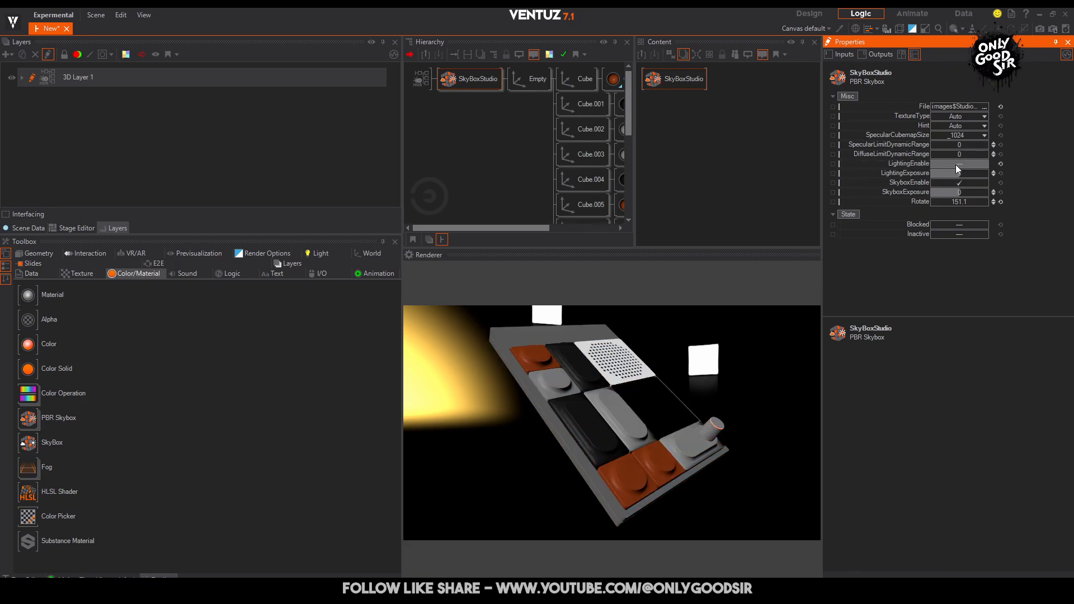
pyautogui.click(955, 165)
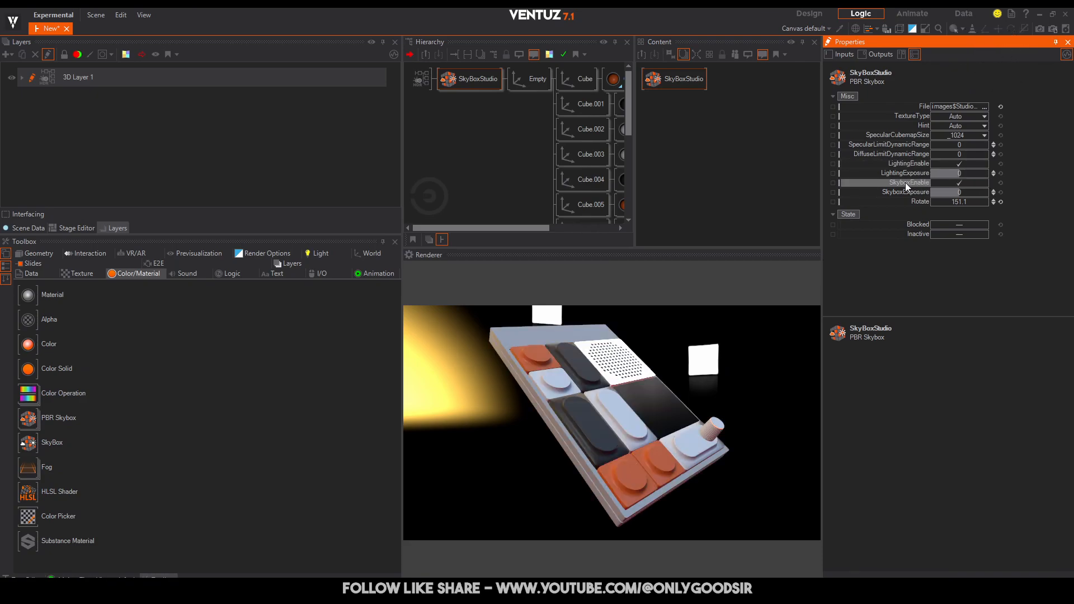
pyautogui.click(961, 186)
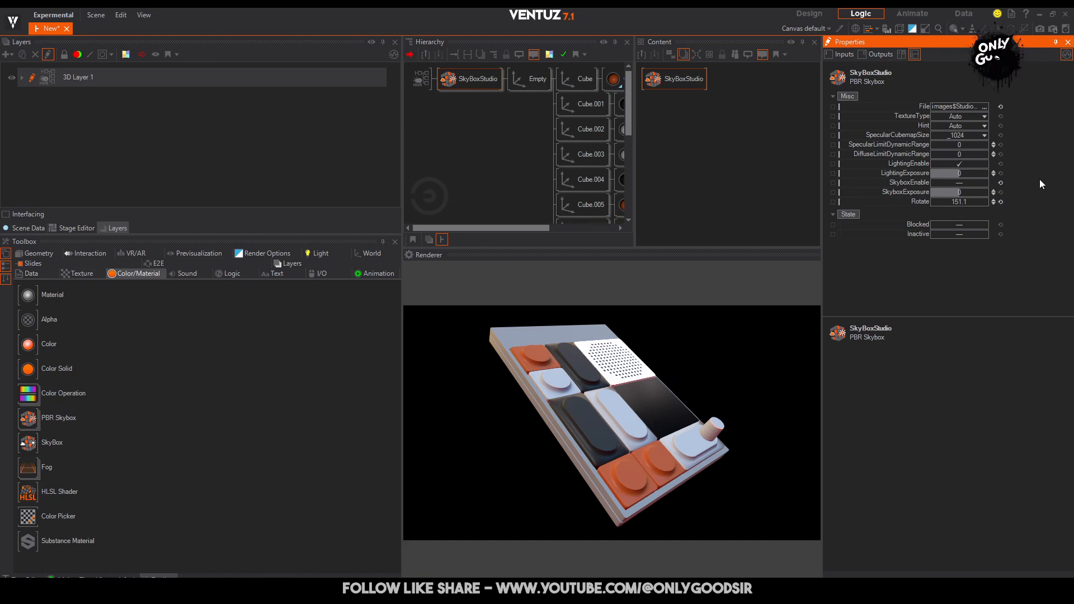
pyautogui.click(965, 163)
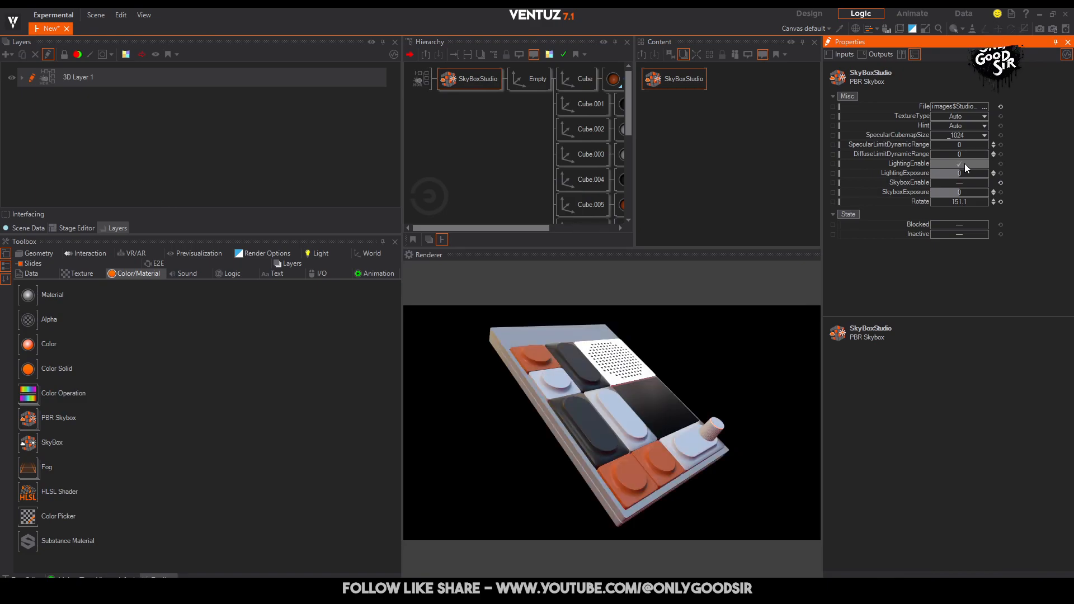
pyautogui.click(964, 163)
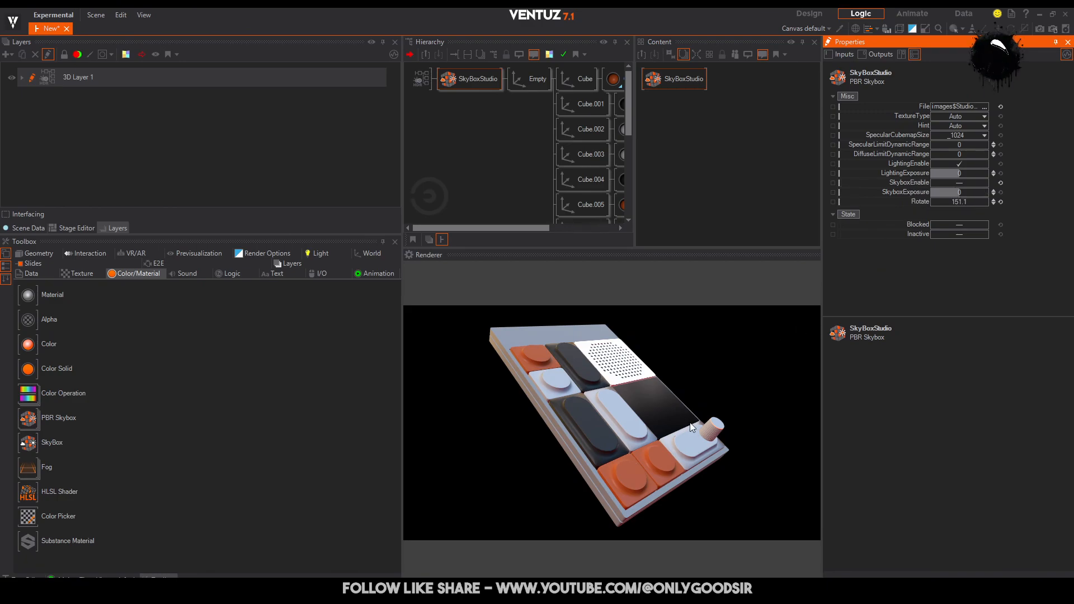
# Set the Empty axis's Y rotation to -55.2949.
pyautogui.click(538, 83)
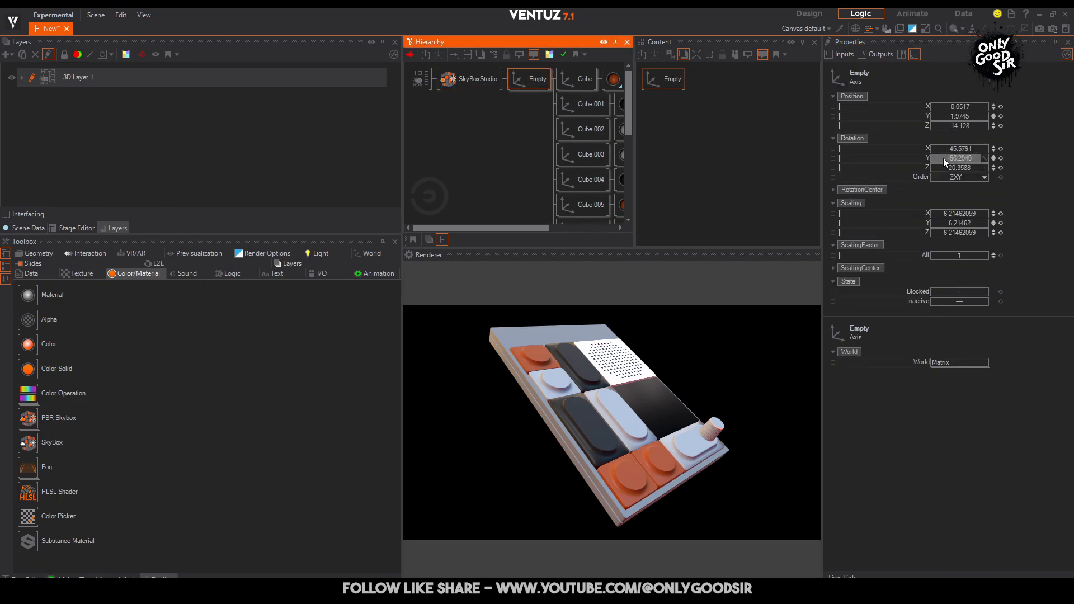
pyautogui.moveTo(963, 159); pyautogui.dragTo(961, 159)
pyautogui.moveTo(960, 158); pyautogui.dragTo(964, 158)
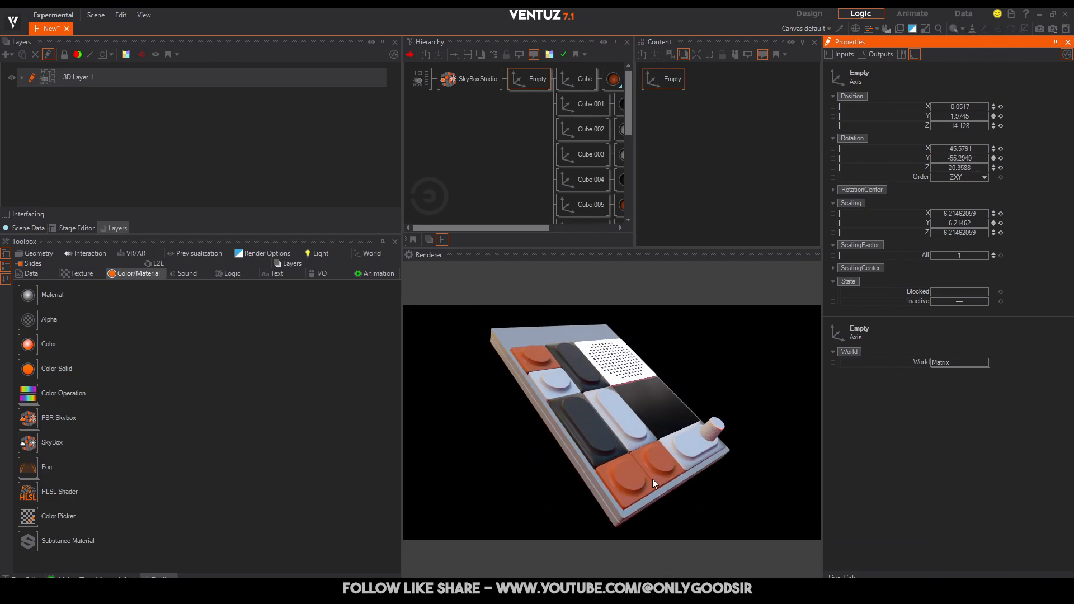
# Try lowering the first Cube axis along Y to -0.035 to test the button press depth, and reset its Y position.
pyautogui.moveTo(493, 228); pyautogui.dragTo(571, 228)
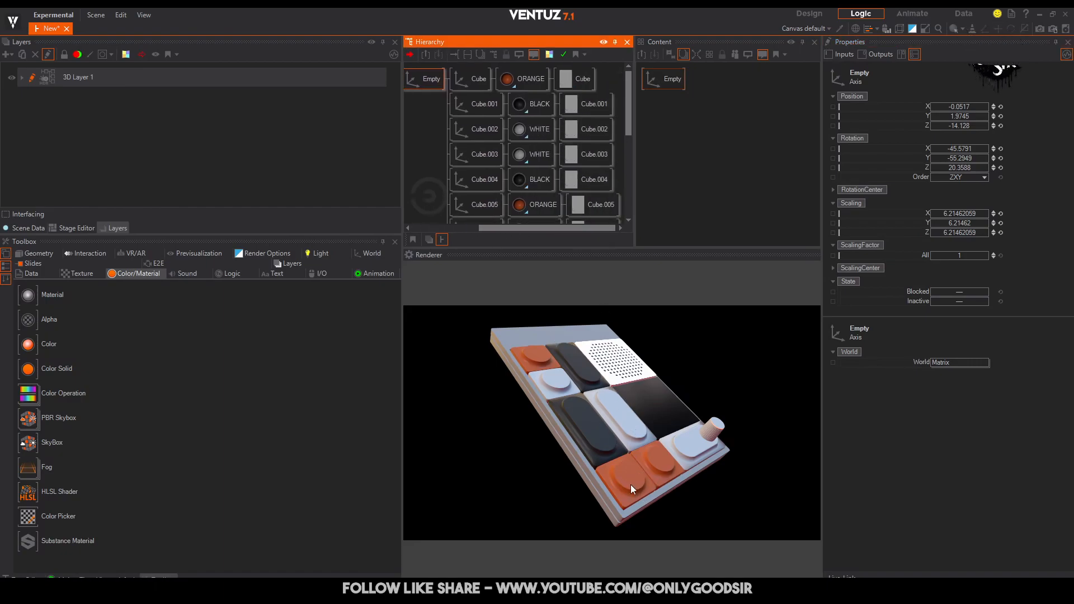
pyautogui.click(473, 78)
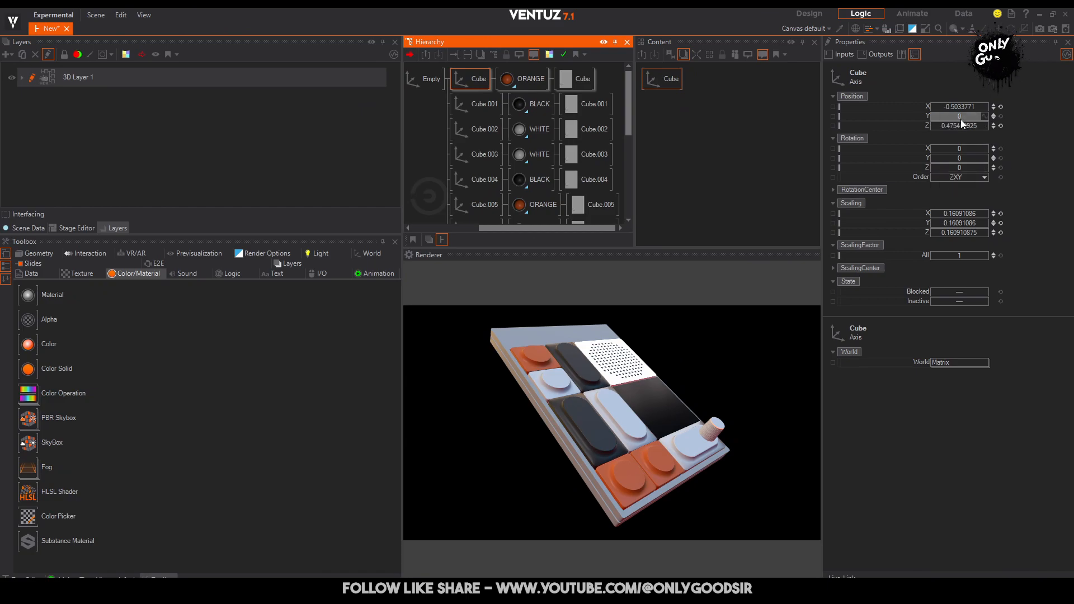
pyautogui.moveTo(962, 117)
pyautogui.mouseDown()
pyautogui.moveTo(937, 115)
pyautogui.moveTo(946, 113)
pyautogui.mouseUp()
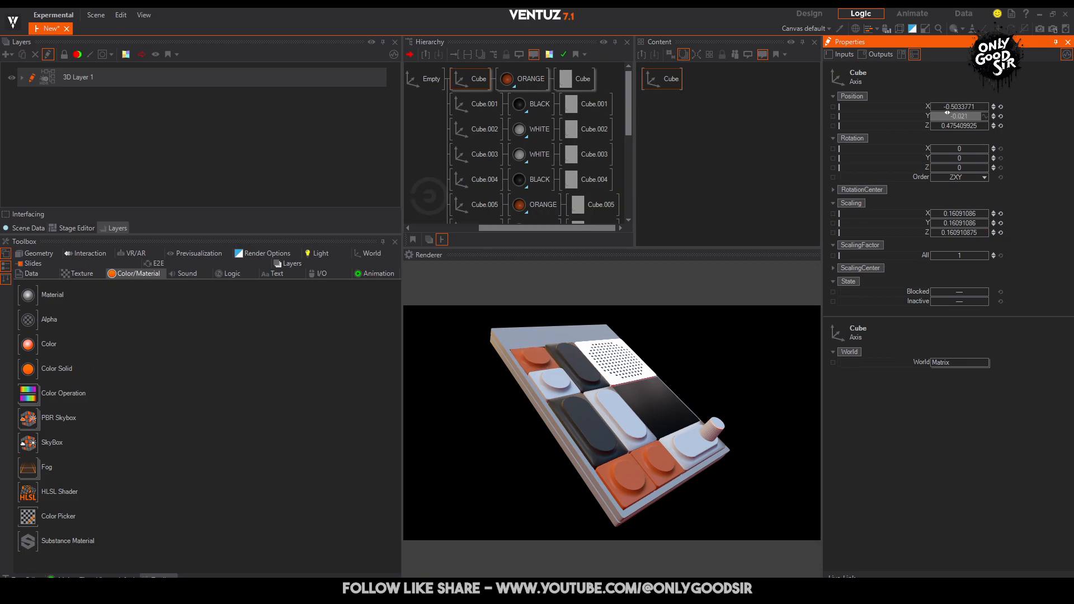
pyautogui.click(1001, 116)
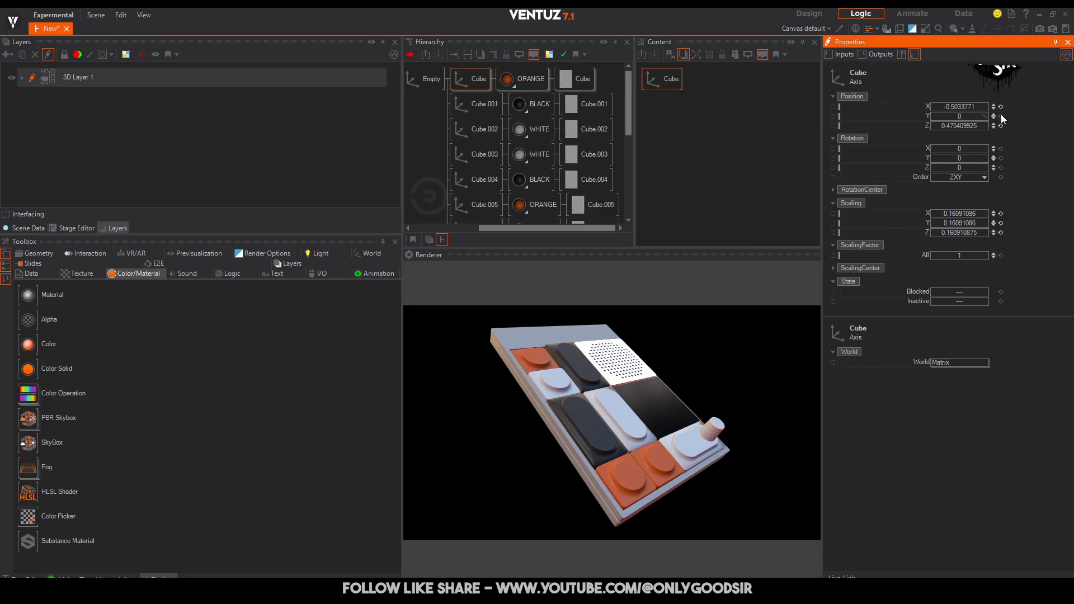
pyautogui.click(448, 108)
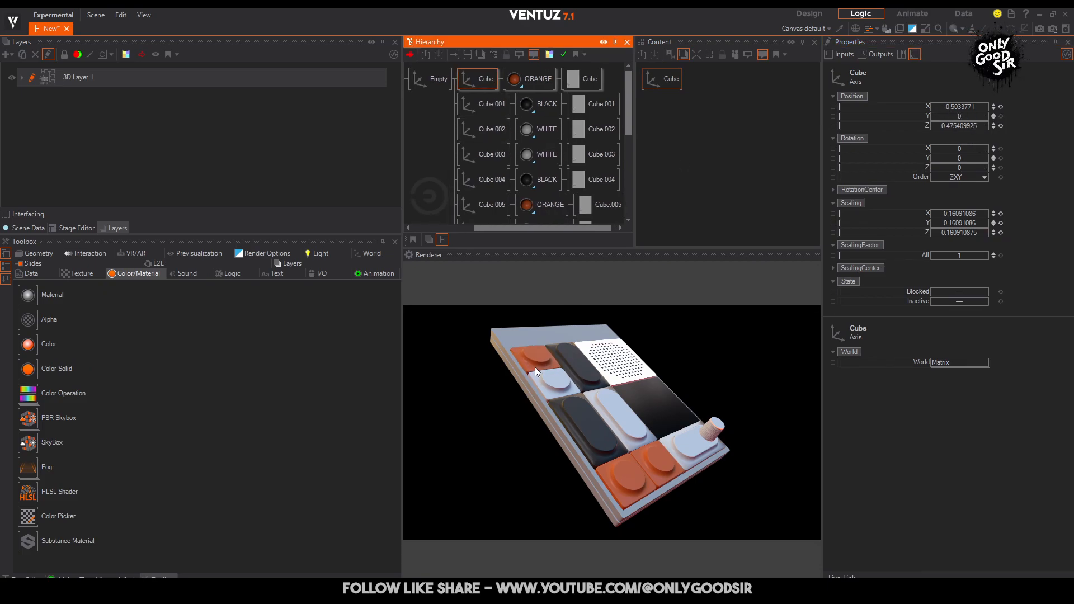
pyautogui.moveTo(977, 112); pyautogui.dragTo(959, 117)
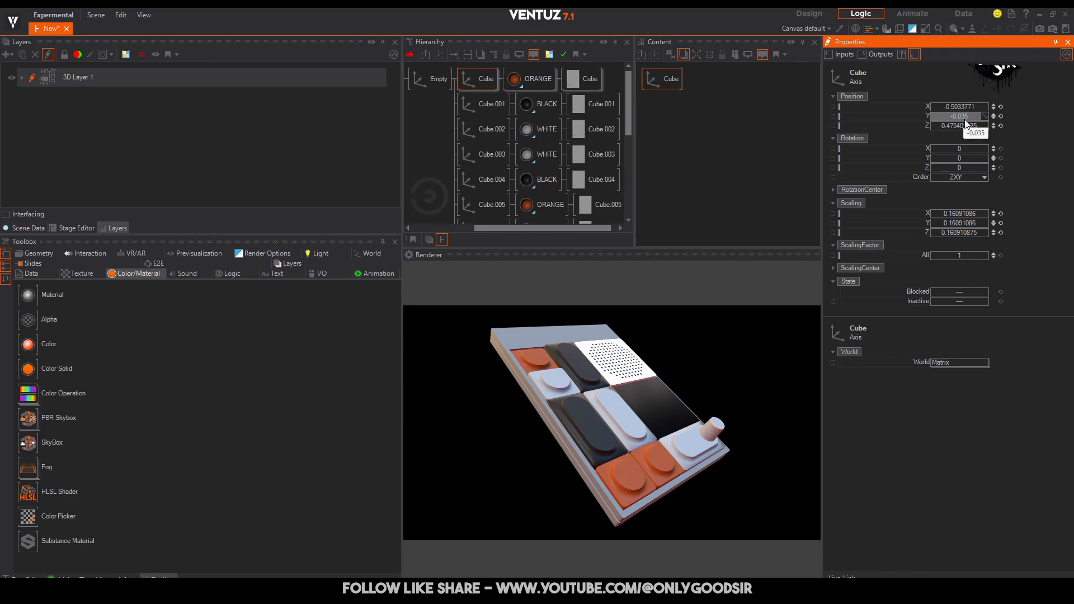
pyautogui.click(1000, 116)
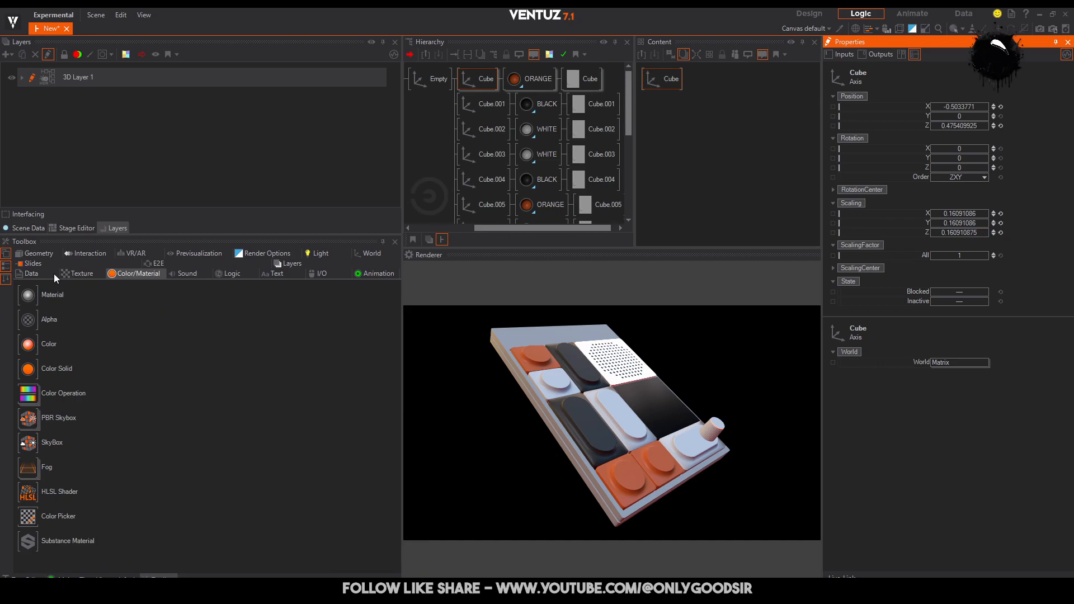
# Add a new Axis under the Empty axis, merge it into a hierarchy container and rename the container BTN.
pyautogui.click(364, 254)
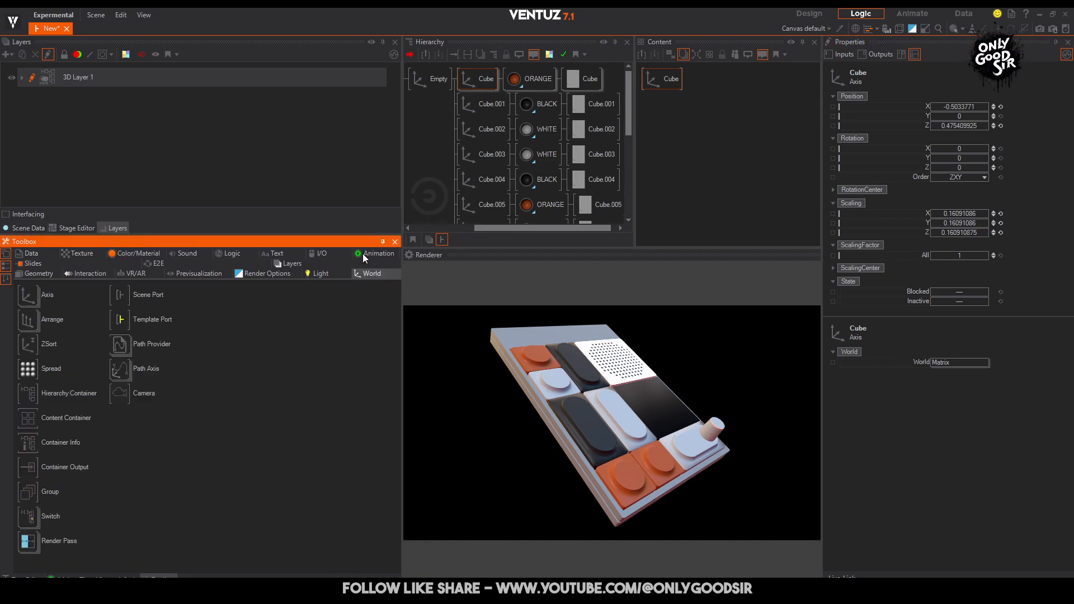
pyautogui.moveTo(39, 297); pyautogui.dragTo(475, 70)
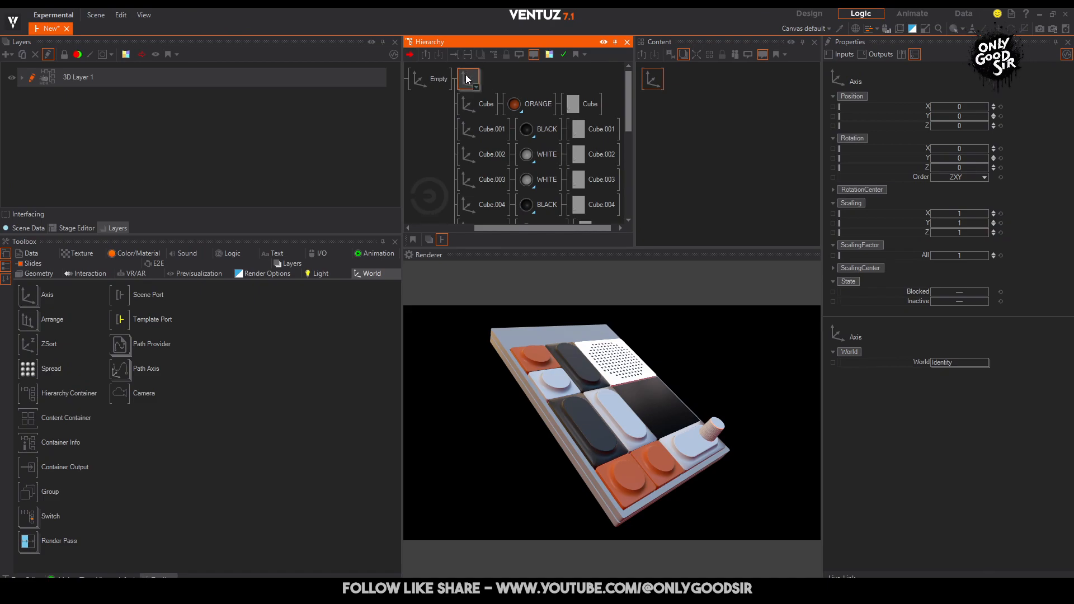
pyautogui.rightClick(467, 79)
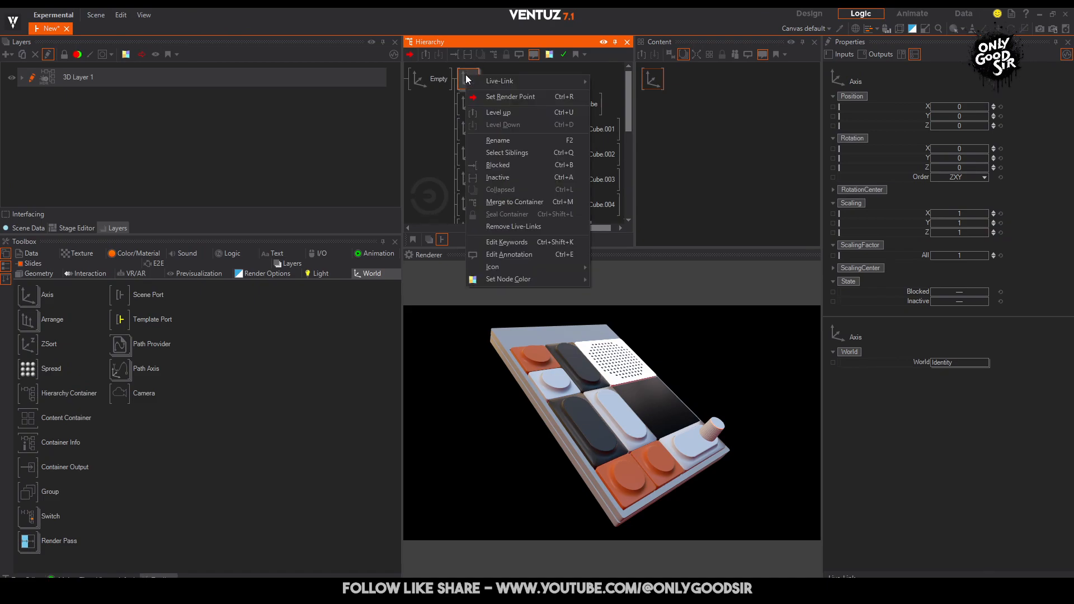
pyautogui.click(502, 202)
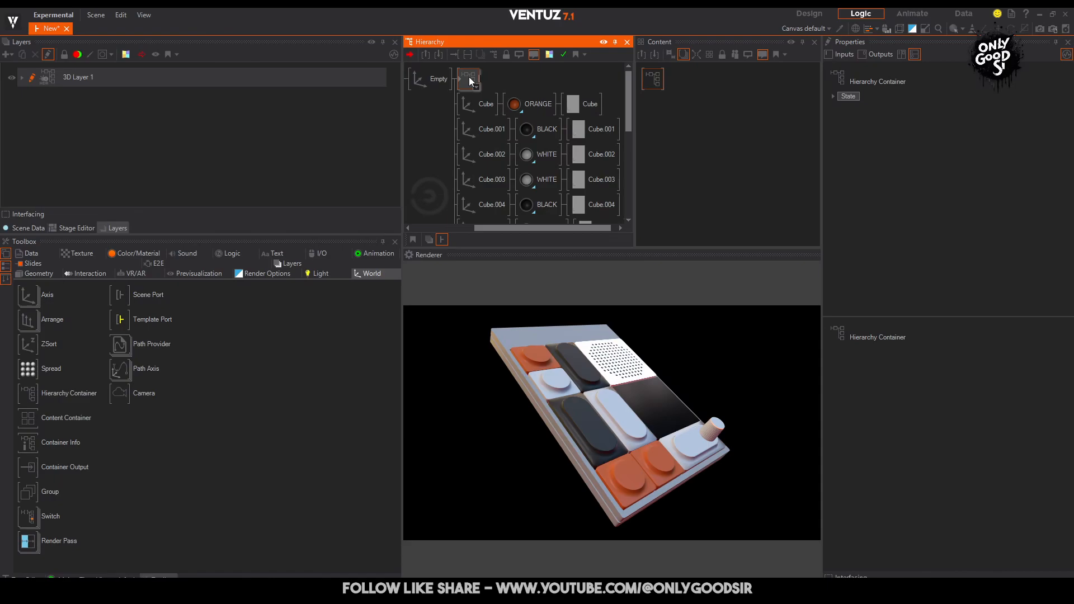
pyautogui.write('BTN')
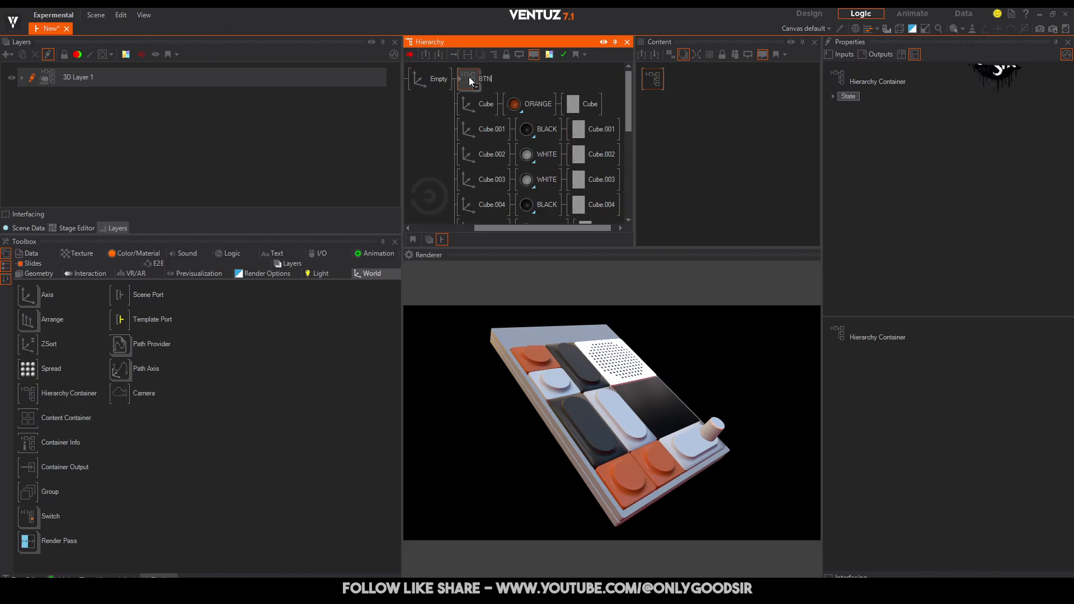
pyautogui.press('Return')
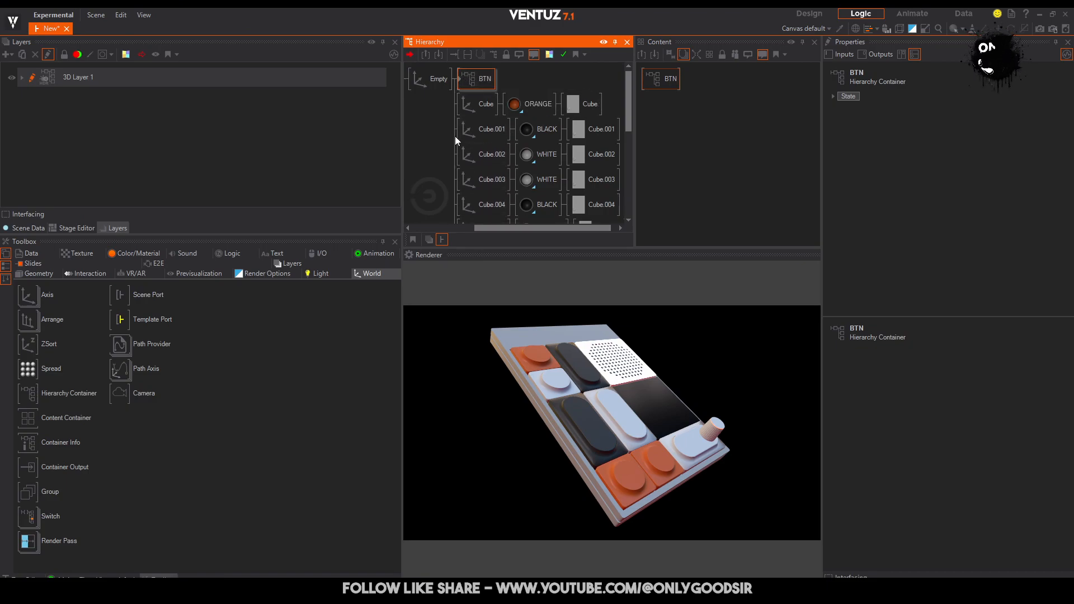
# Open the BTN container, try shifting its axis along Y to -0.9, and add a Mover node to the container's content.
pyautogui.doubleClick(458, 79)
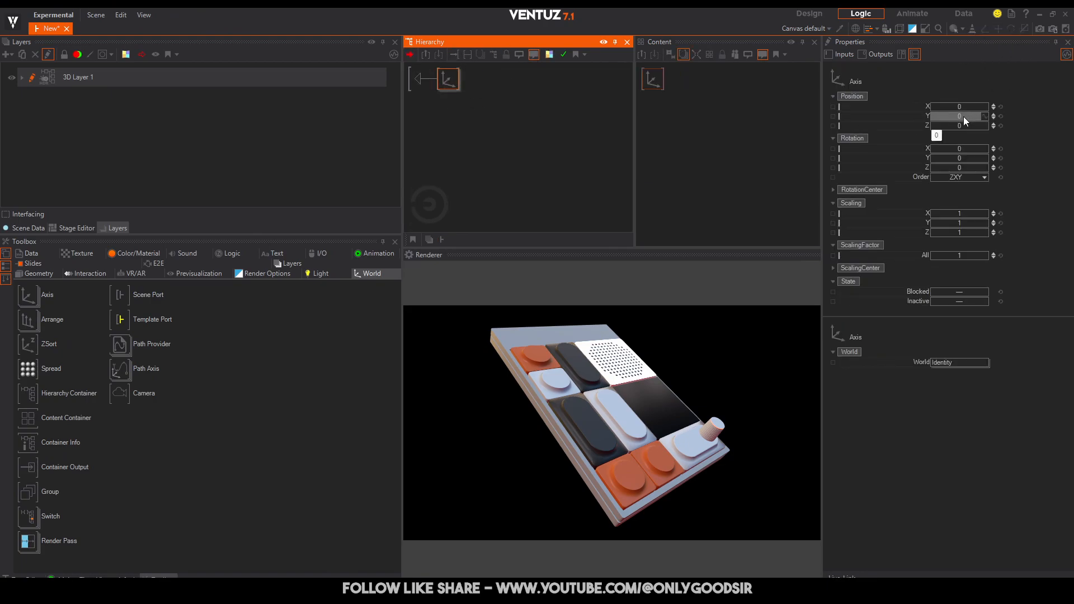
pyautogui.moveTo(963, 116); pyautogui.dragTo(956, 116)
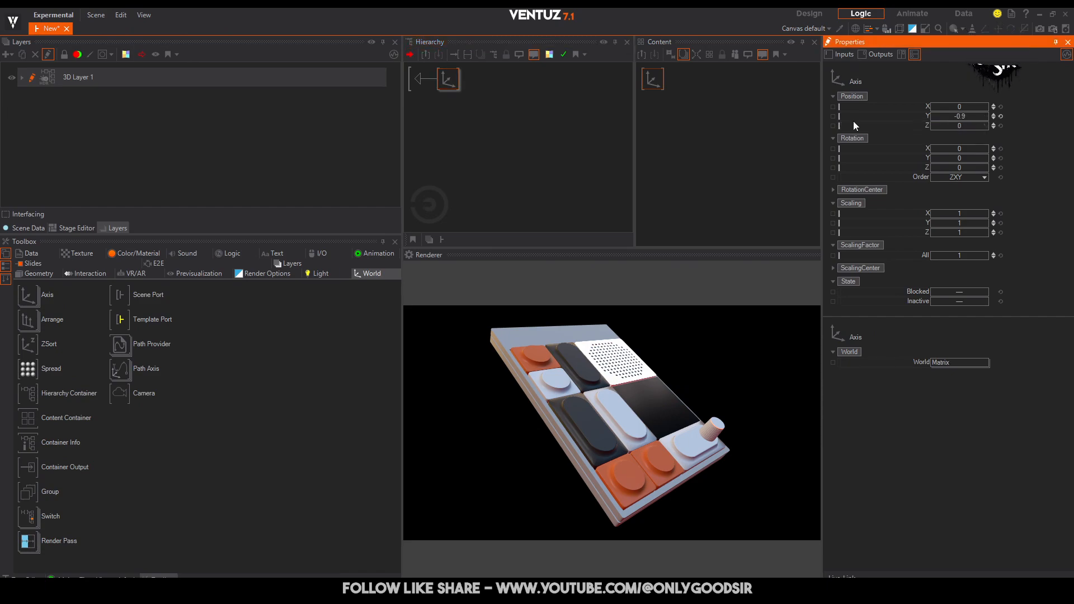
pyautogui.click(693, 138)
pyautogui.click(693, 140)
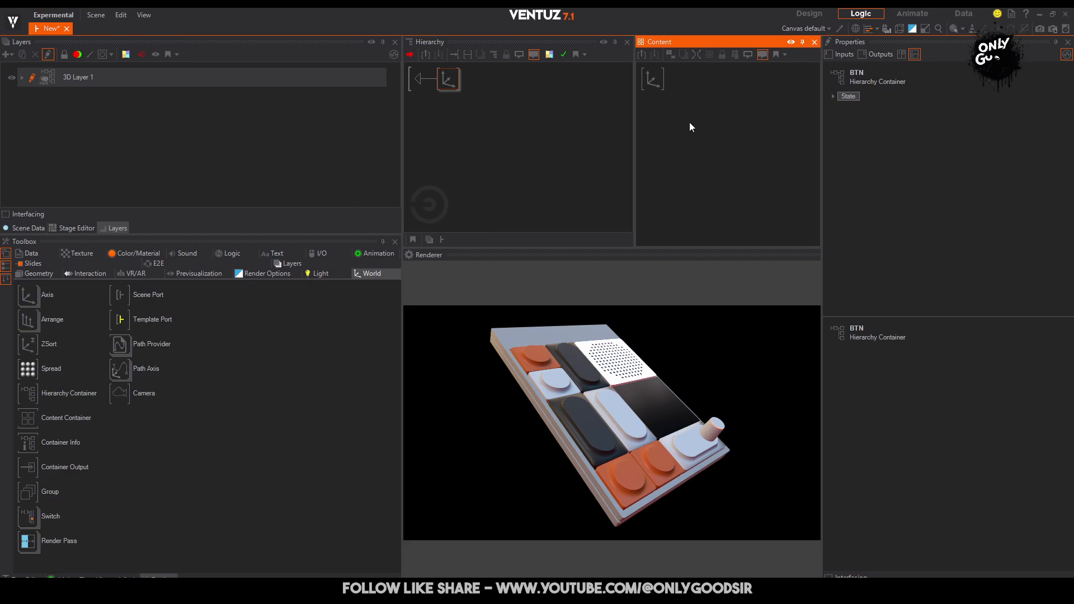
pyautogui.press('Tab')
pyautogui.write('mov')
pyautogui.click(705, 179)
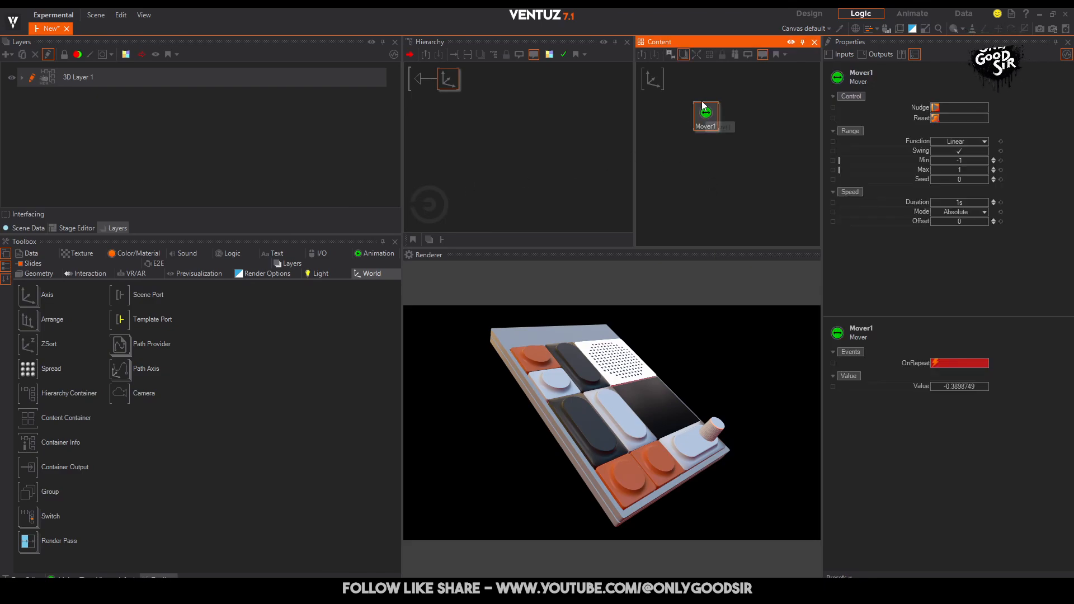
# Set Mover1's Mode to OneShot with Min 0 and Max -0.035, and nudge it once.
pyautogui.click(952, 211)
pyautogui.click(956, 249)
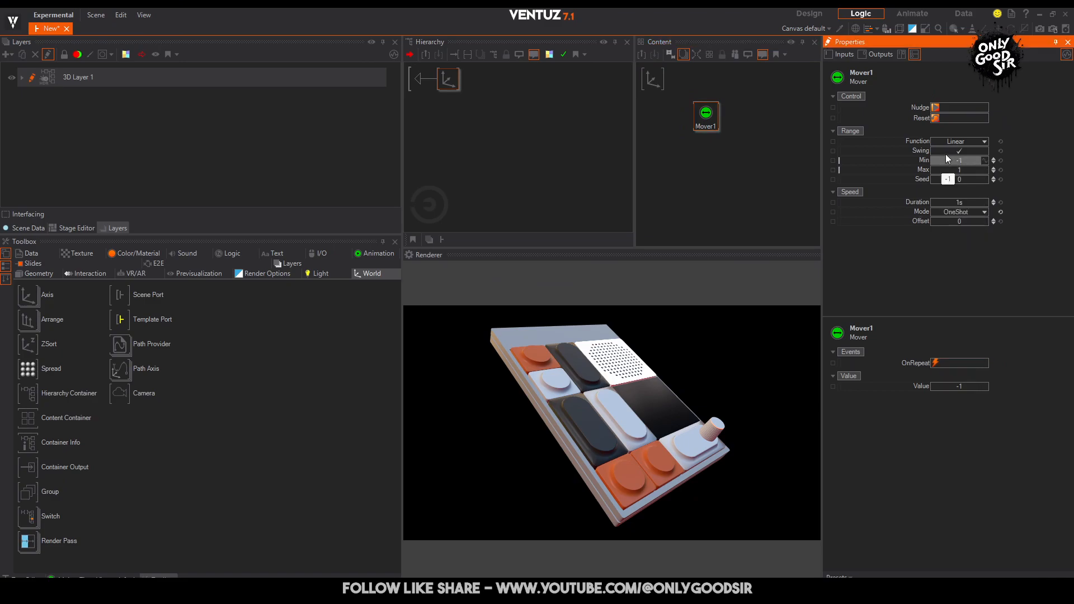
pyautogui.doubleClick(969, 159)
pyautogui.write('0')
pyautogui.press('Return')
pyautogui.write('-0')
pyautogui.click(935, 108)
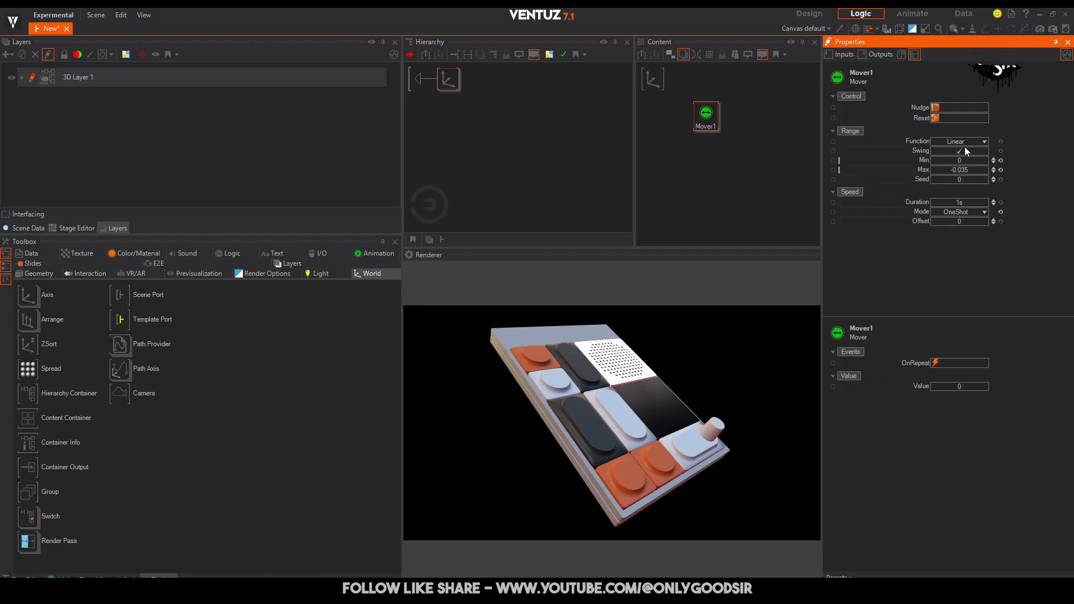
# Bind the axis's Y position to Mover1's value and move the Mover farther from the axis.
pyautogui.click(654, 80)
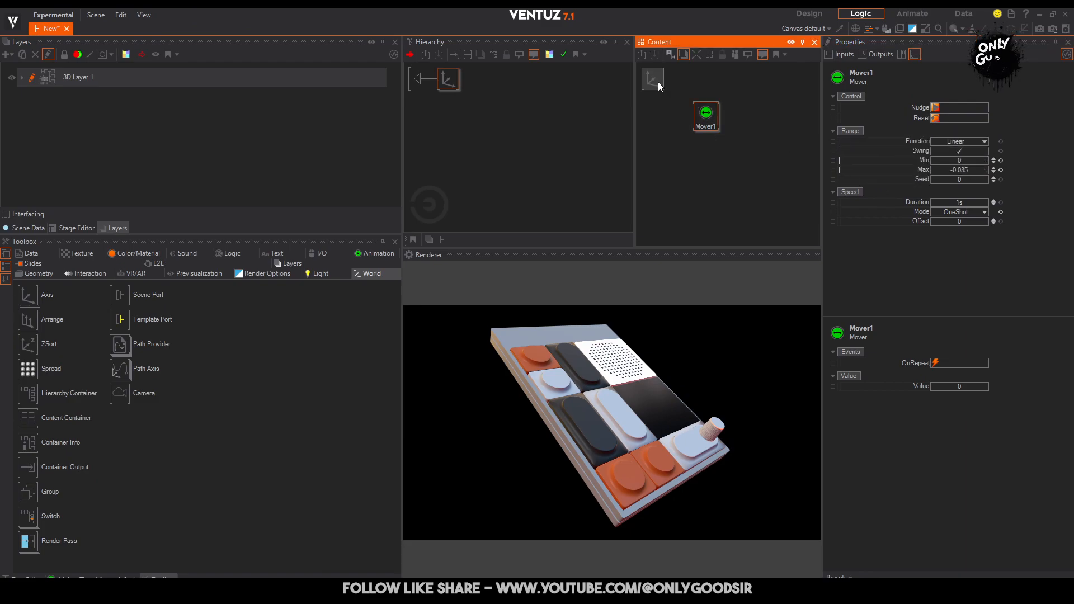
pyautogui.moveTo(912, 115); pyautogui.dragTo(707, 121)
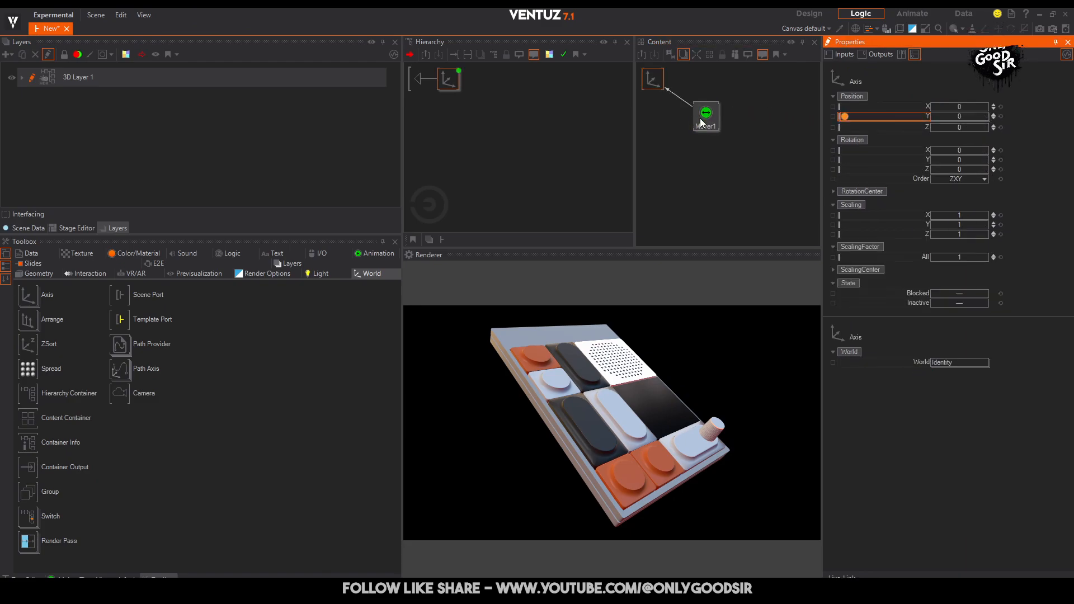
pyautogui.click(713, 123)
pyautogui.click(680, 136)
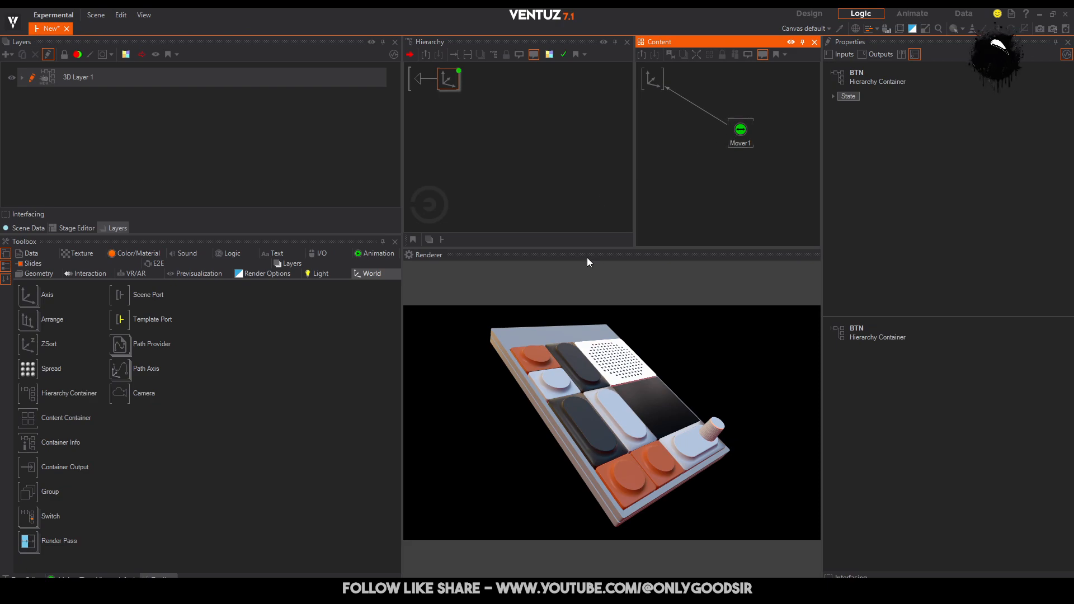
# Insert an Oscillator math effect into the link between Mover1 and the axis, and set its Damping to 12.
pyautogui.click(226, 253)
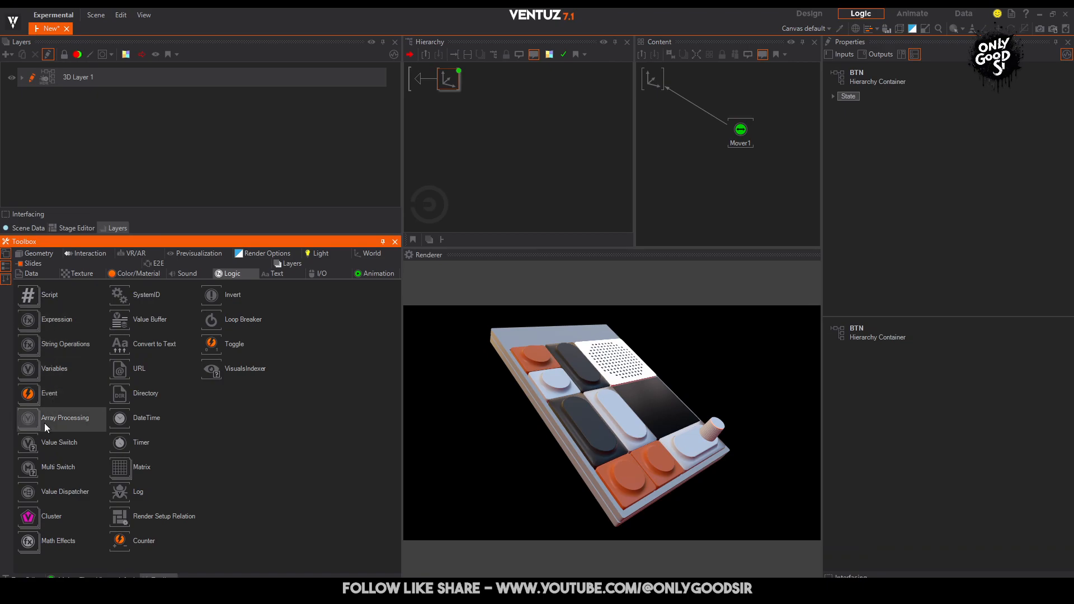
pyautogui.moveTo(292, 423); pyautogui.dragTo(696, 110)
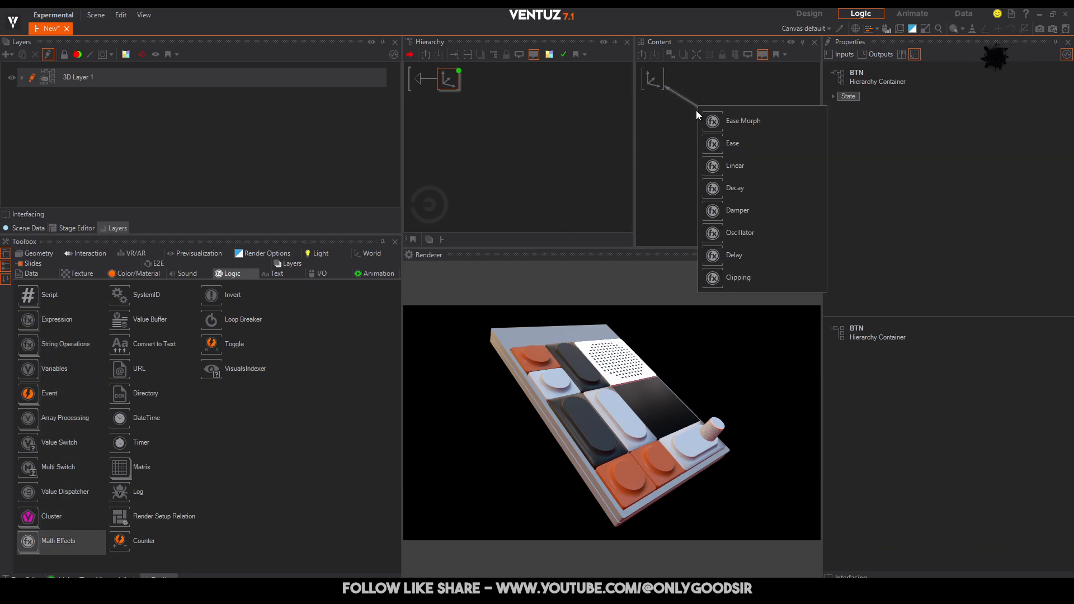
pyautogui.click(715, 234)
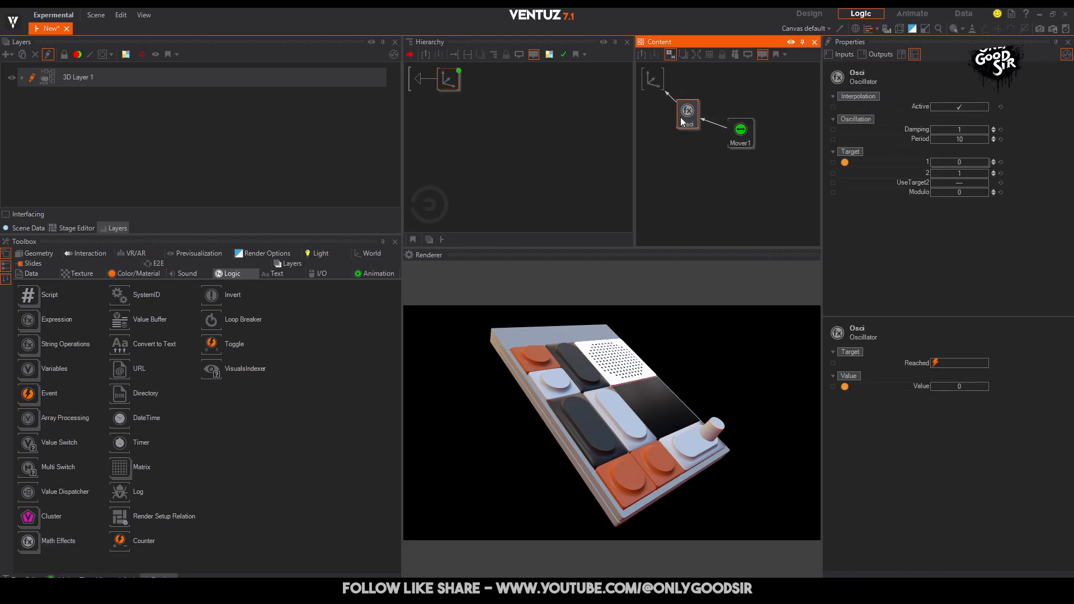
pyautogui.click(971, 129)
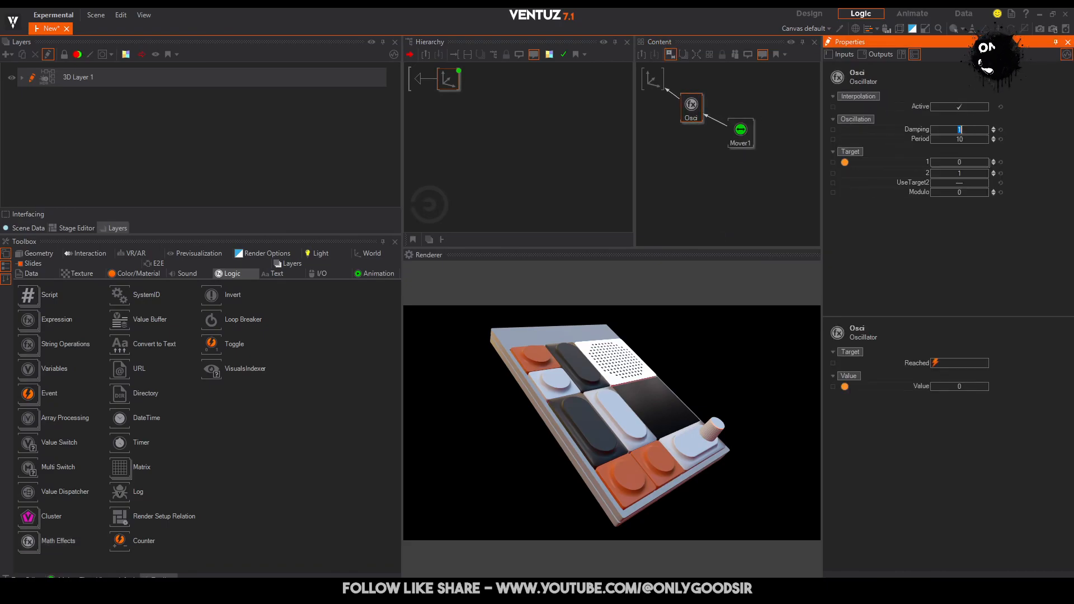
pyautogui.press('Return')
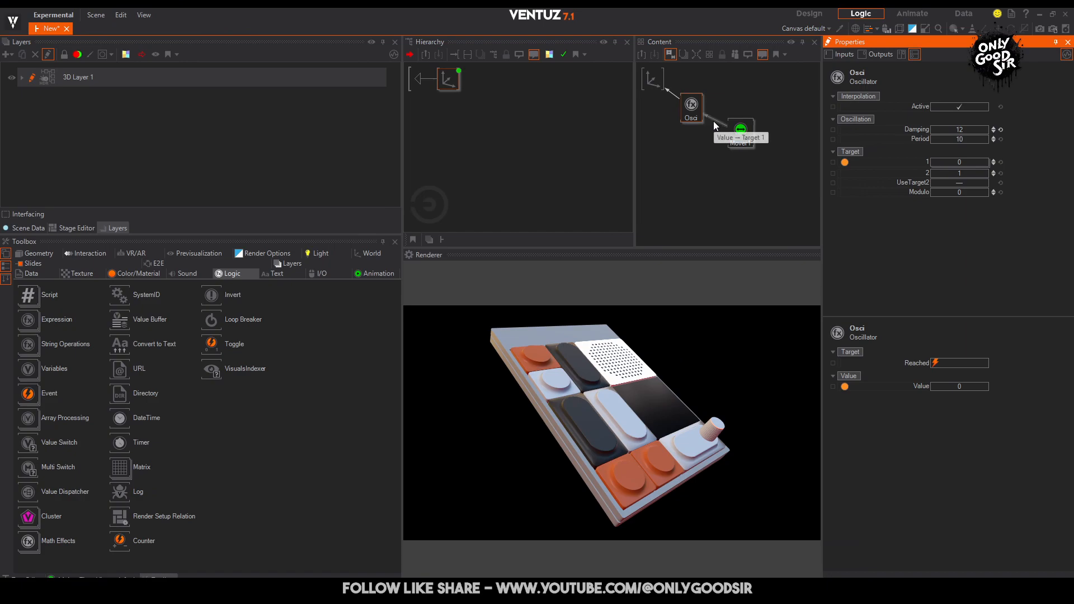
# Line up Mover1 beside the oscillator and expose its Duration property.
pyautogui.click(738, 137)
pyautogui.moveTo(738, 137); pyautogui.dragTo(742, 114)
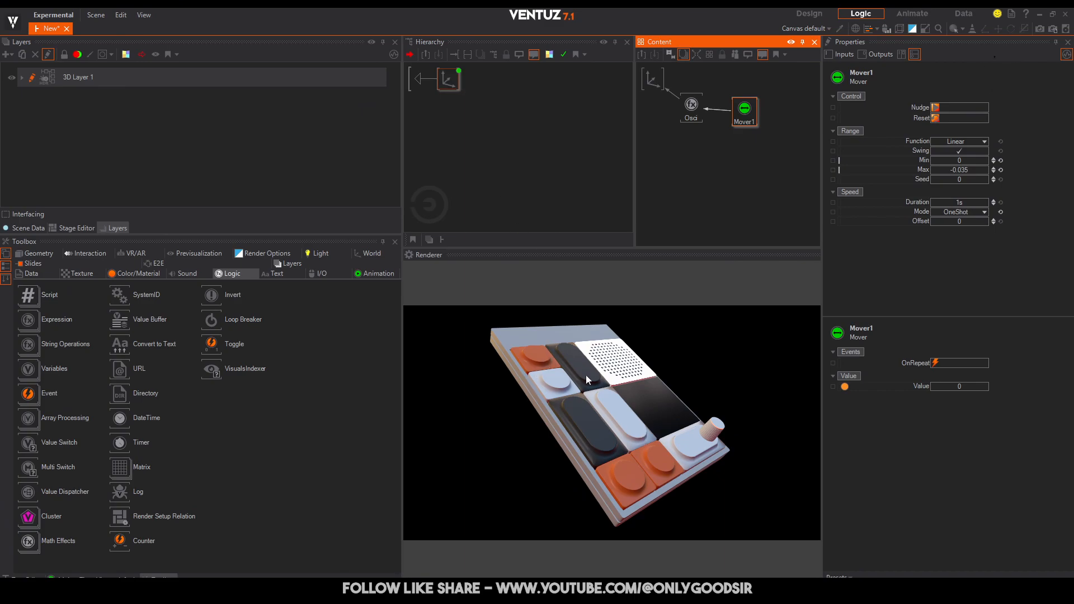
pyautogui.moveTo(747, 116); pyautogui.dragTo(737, 109)
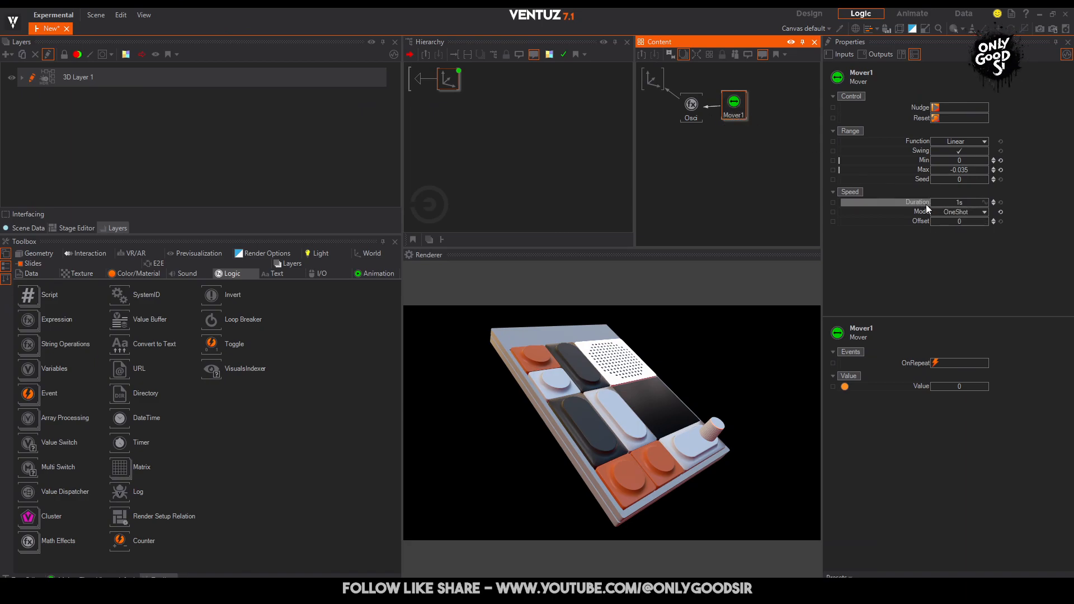
pyautogui.click(833, 203)
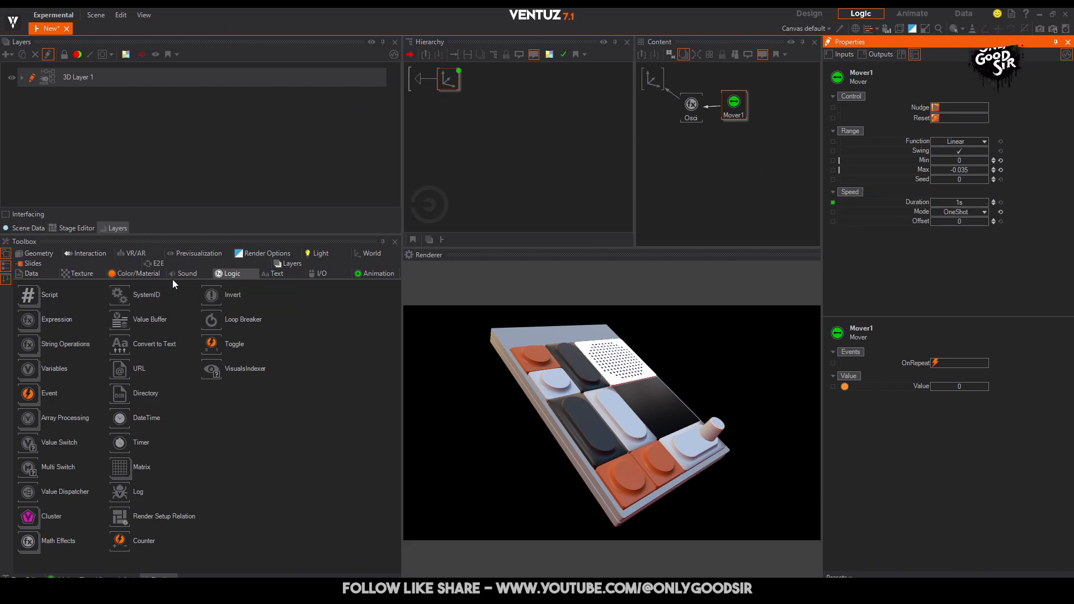
# Insert a Touch Button ahead of the axis in the BTN container's hierarchy and set its IntersectionType to Mesh.
pyautogui.click(35, 253)
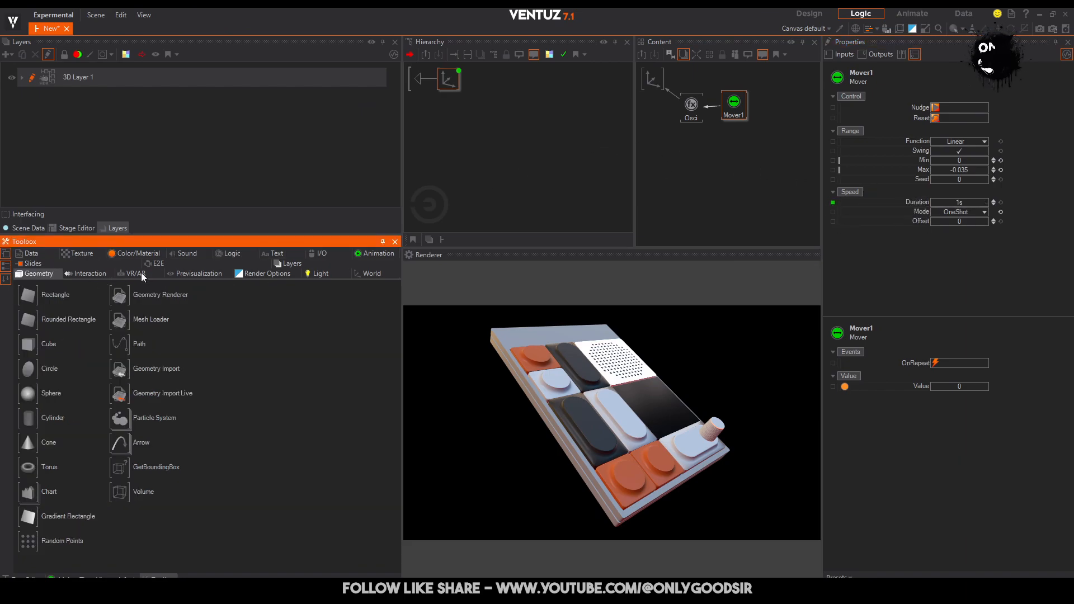
pyautogui.click(193, 273)
pyautogui.click(90, 273)
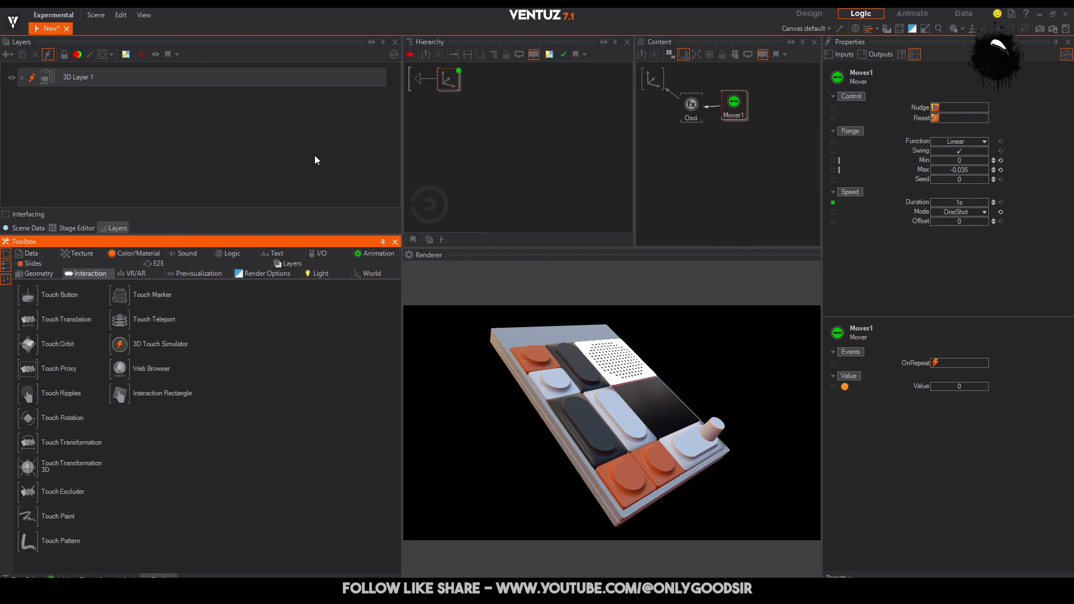
pyautogui.moveTo(34, 295); pyautogui.dragTo(477, 83)
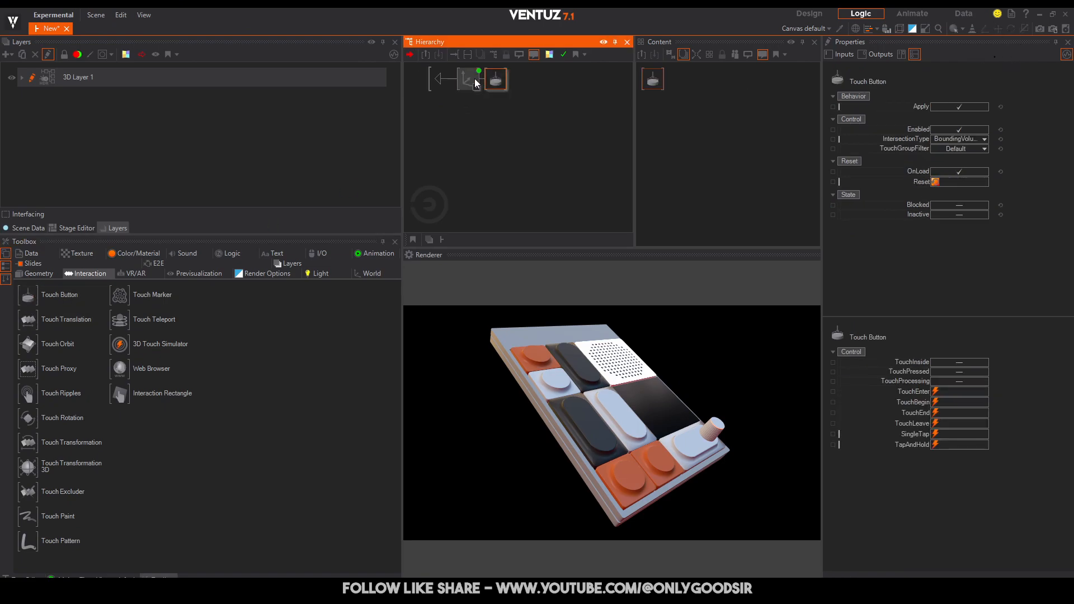
pyautogui.moveTo(458, 88); pyautogui.dragTo(465, 90)
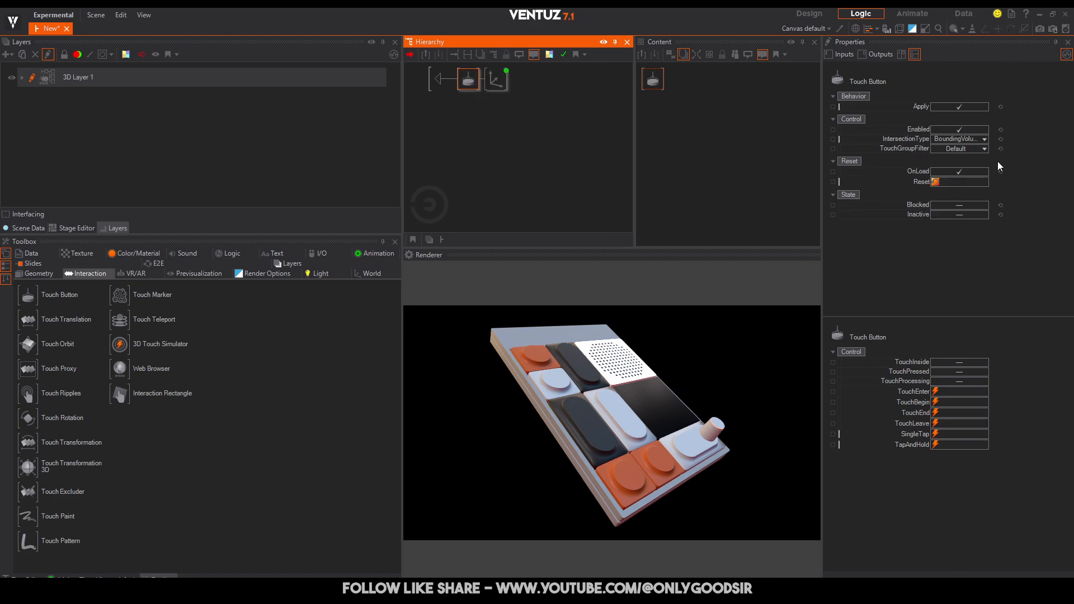
pyautogui.click(972, 139)
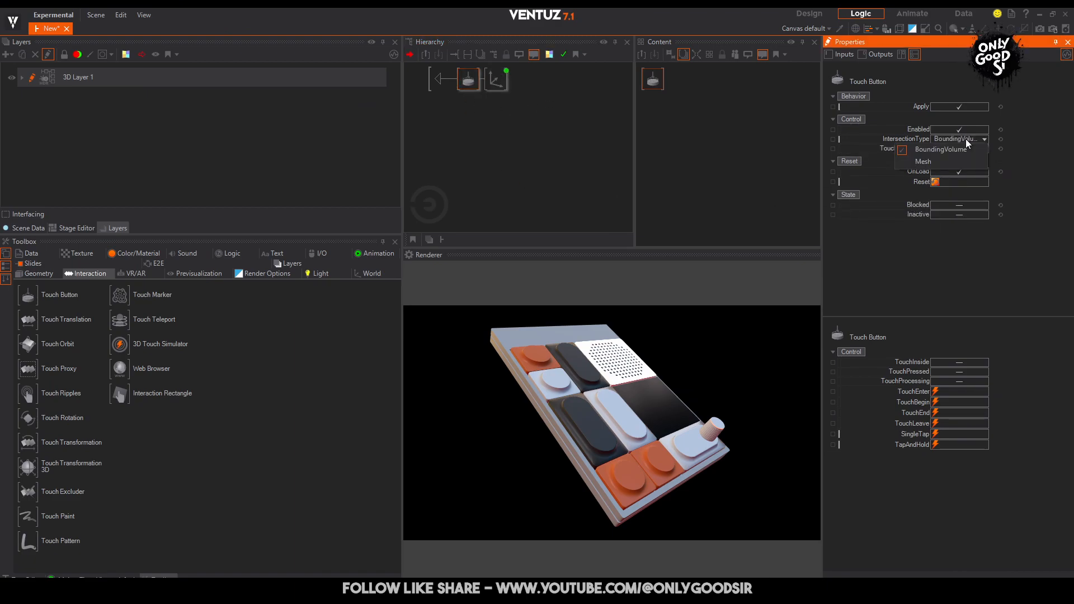
pyautogui.click(936, 162)
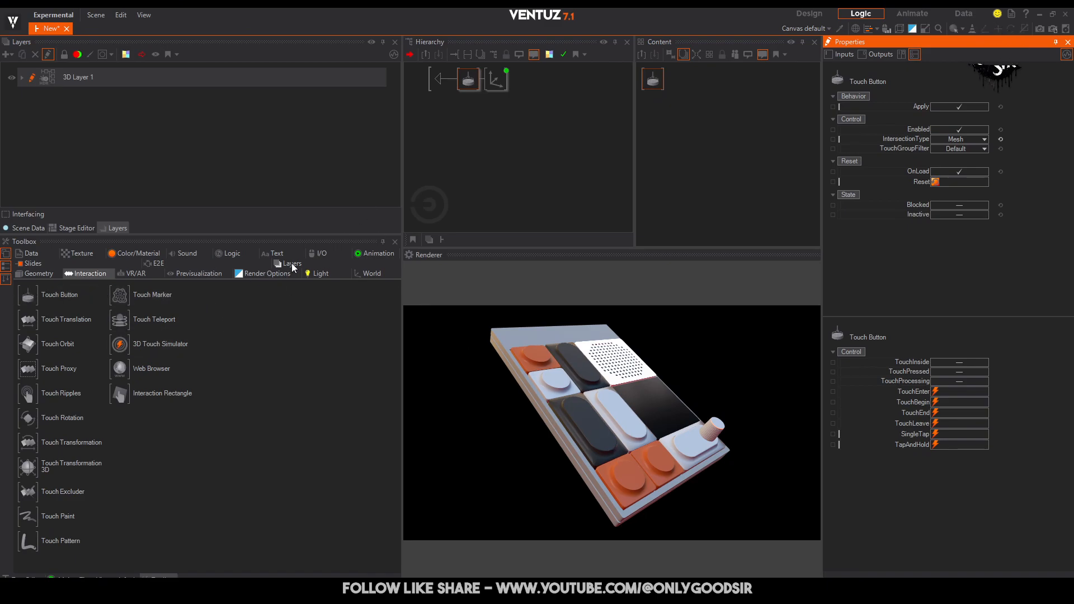
# Try a Container Output after the axis in the BTN container, and delete it again.
pyautogui.click(358, 275)
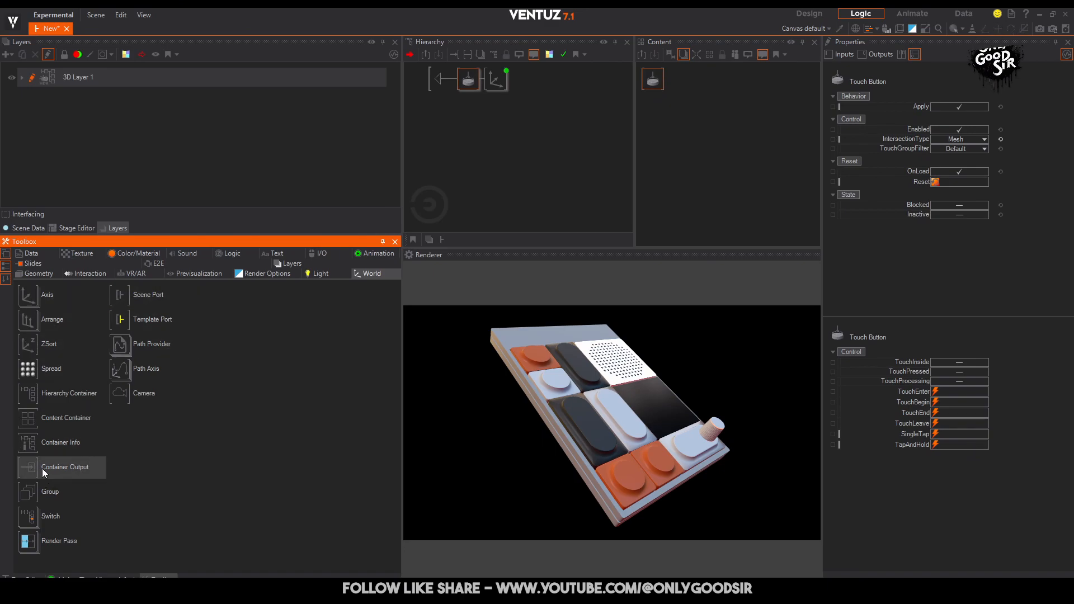
pyautogui.moveTo(91, 456); pyautogui.dragTo(508, 84)
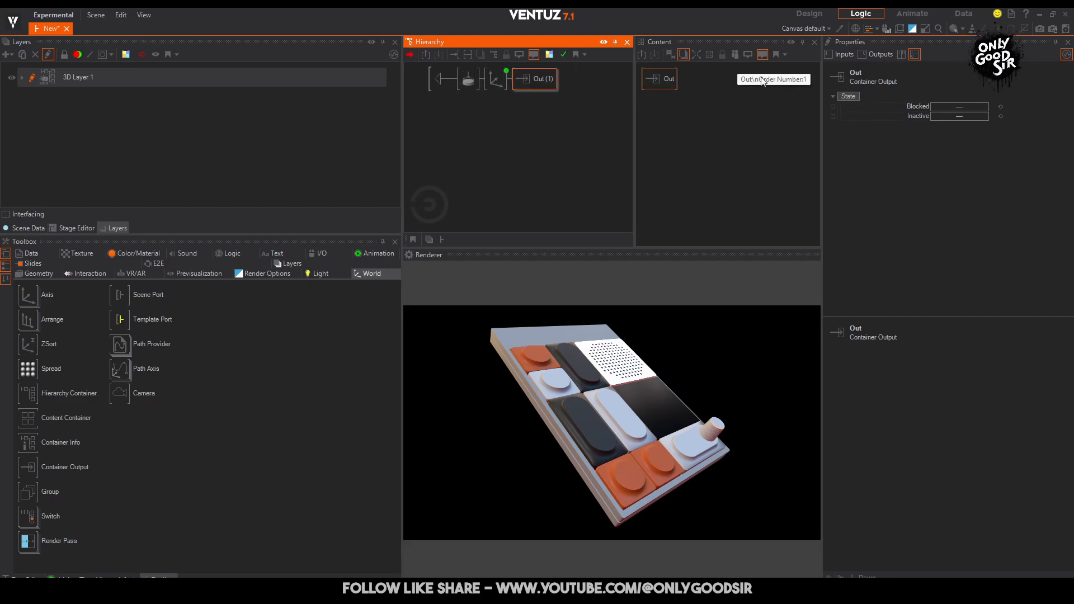
pyautogui.doubleClick(434, 79)
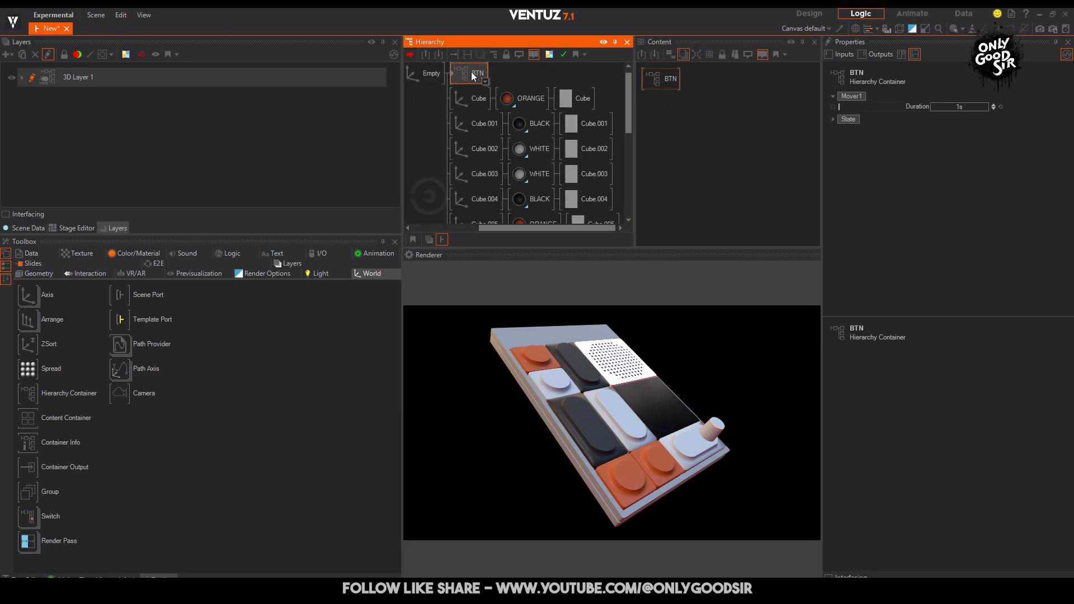
pyautogui.doubleClick(452, 72)
pyautogui.click(514, 83)
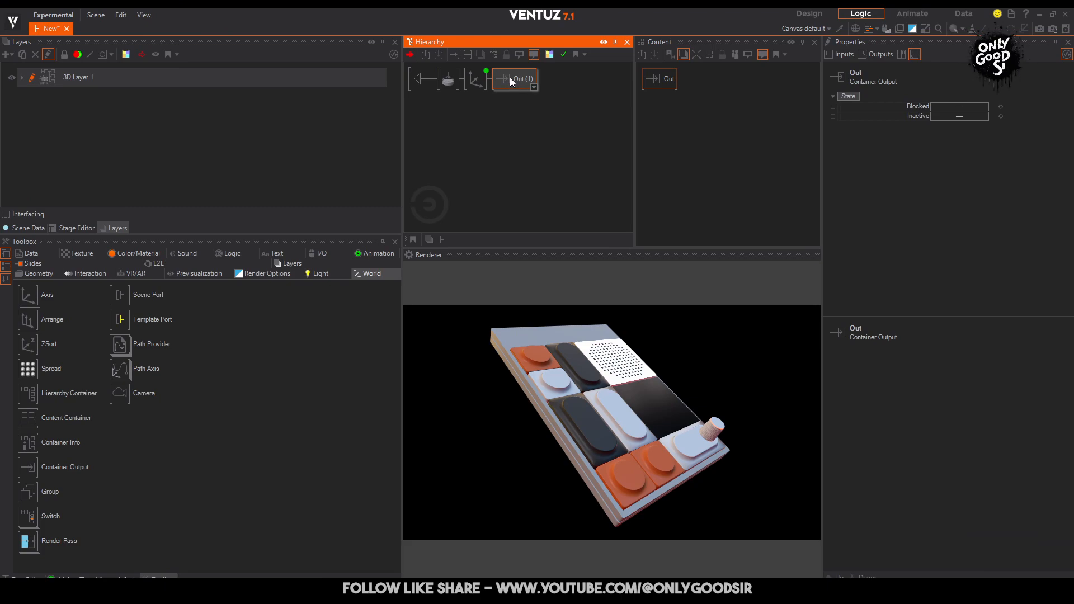
pyautogui.press('Delete')
# Try to link the BTN container directly to the Cube axis in the keyboard hierarchy.
pyautogui.doubleClick(419, 80)
pyautogui.click(466, 70)
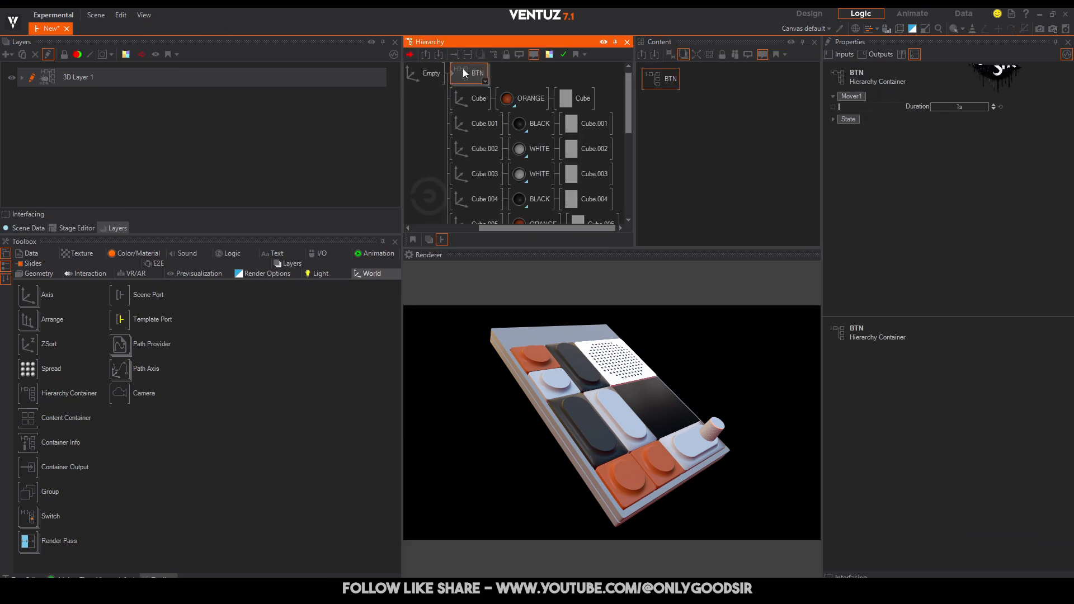
pyautogui.moveTo(475, 72); pyautogui.dragTo(452, 100)
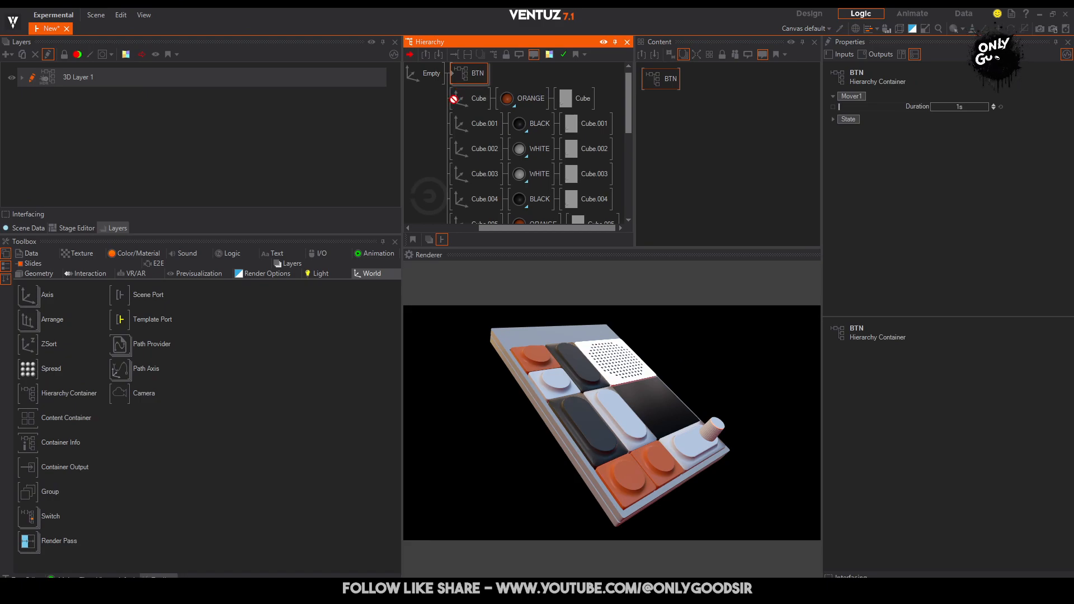
pyautogui.moveTo(454, 102)
pyautogui.mouseDown()
pyautogui.moveTo(482, 67)
pyautogui.moveTo(452, 103)
pyautogui.mouseUp()
# Add a Container Output after the axis inside BTN and attach the orange Cube branch behind the BTN container.
pyautogui.doubleClick(452, 79)
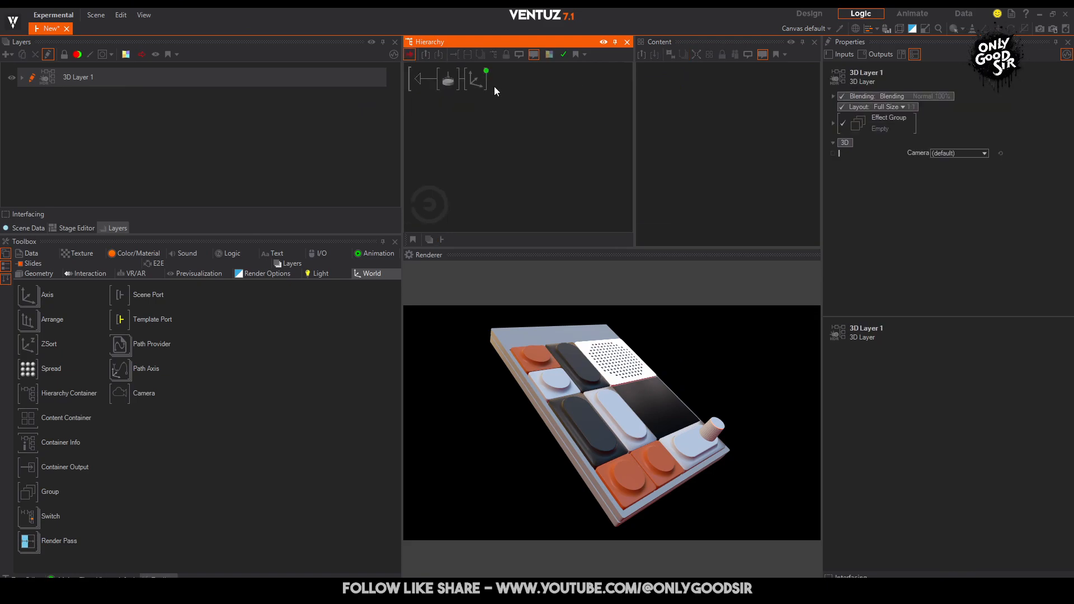
pyautogui.moveTo(27, 467); pyautogui.dragTo(483, 78)
pyautogui.click(421, 80)
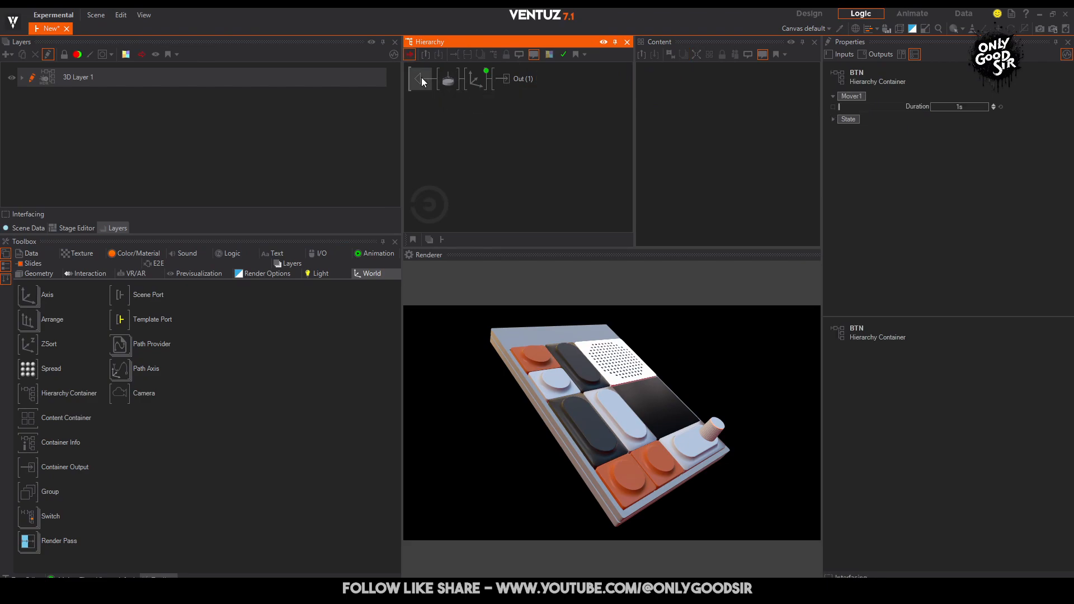
pyautogui.click(423, 83)
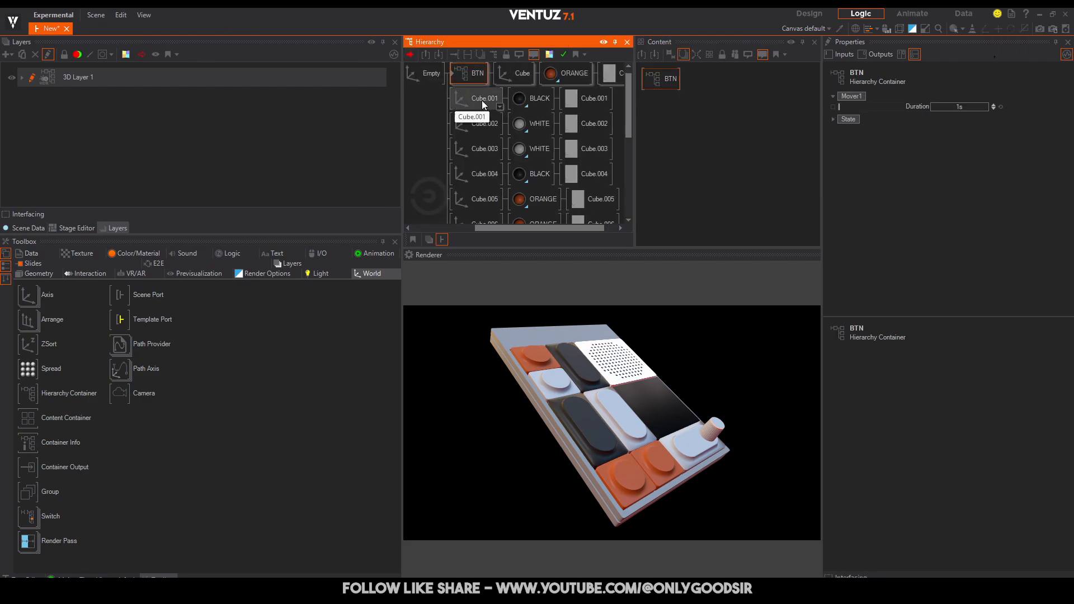
# Test touching the orange key in the render and inspect the Cube axis's properties.
pyautogui.click(534, 369)
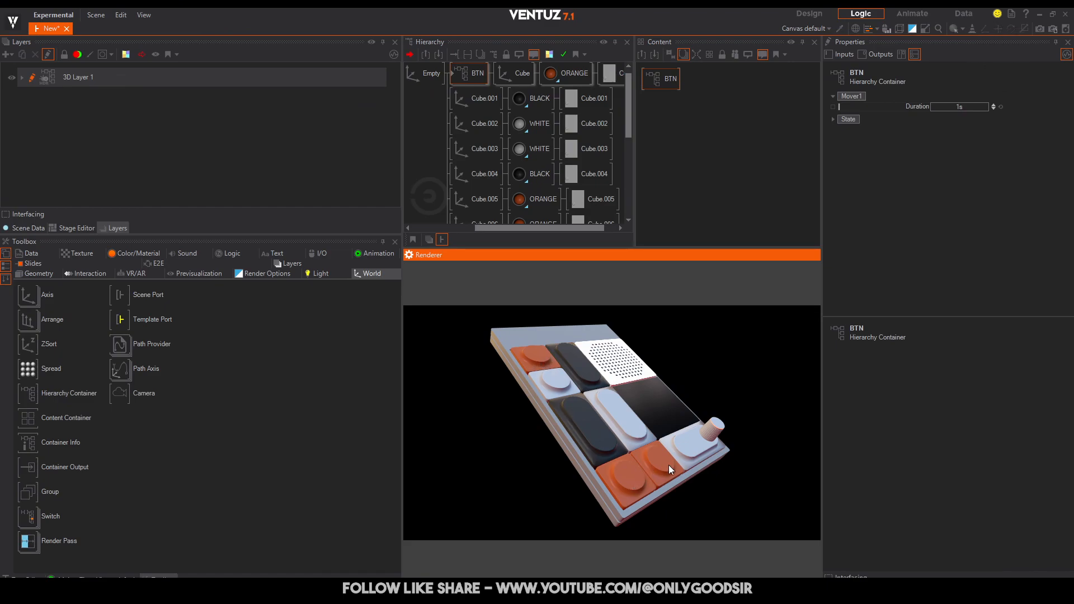
pyautogui.click(520, 79)
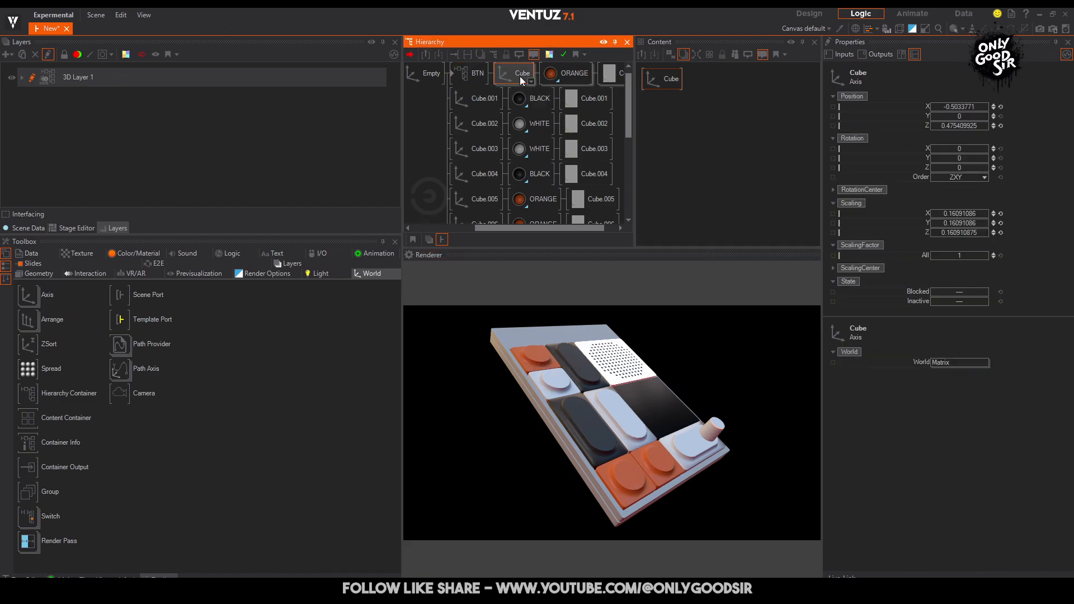
pyautogui.click(459, 79)
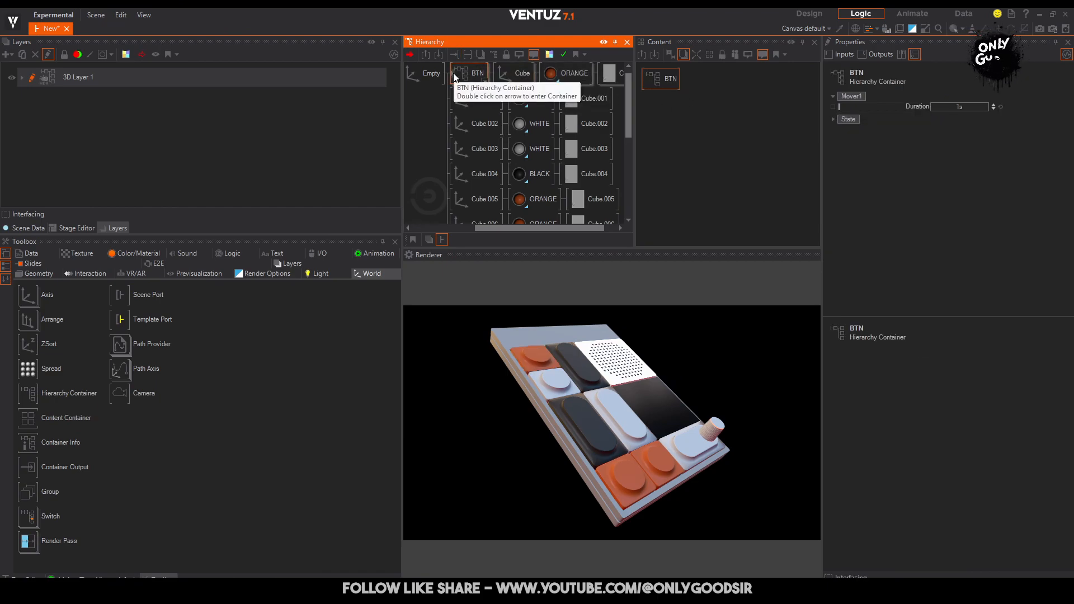
# Reopen the BTN container and place its Touch Button in the content graph below the oscillator and Mover1.
pyautogui.doubleClick(454, 78)
pyautogui.click(477, 78)
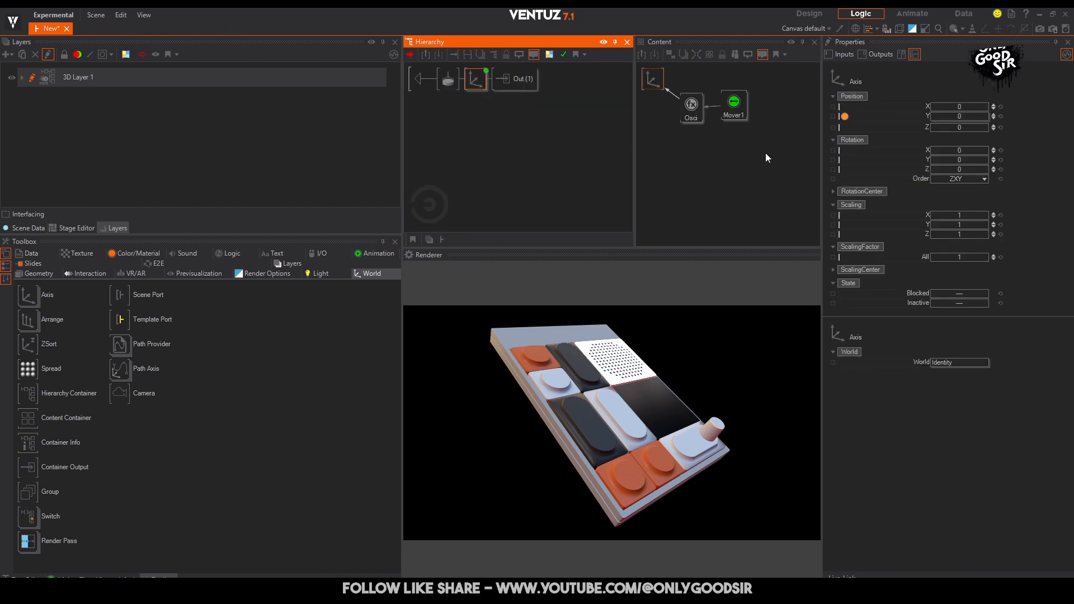
pyautogui.click(722, 107)
pyautogui.moveTo(445, 80); pyautogui.dragTo(702, 152)
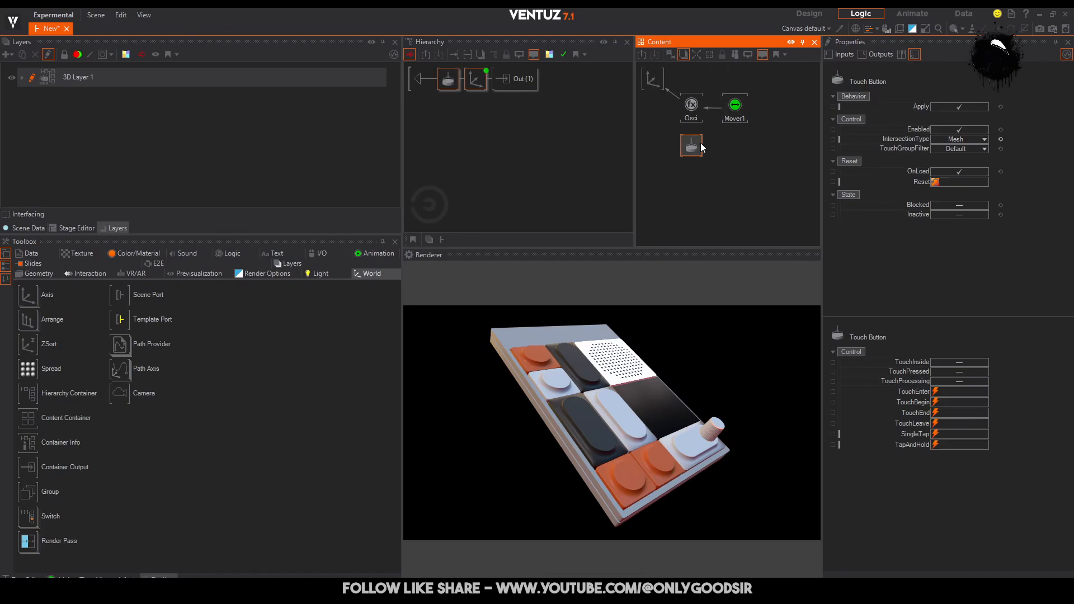
pyautogui.click(731, 164)
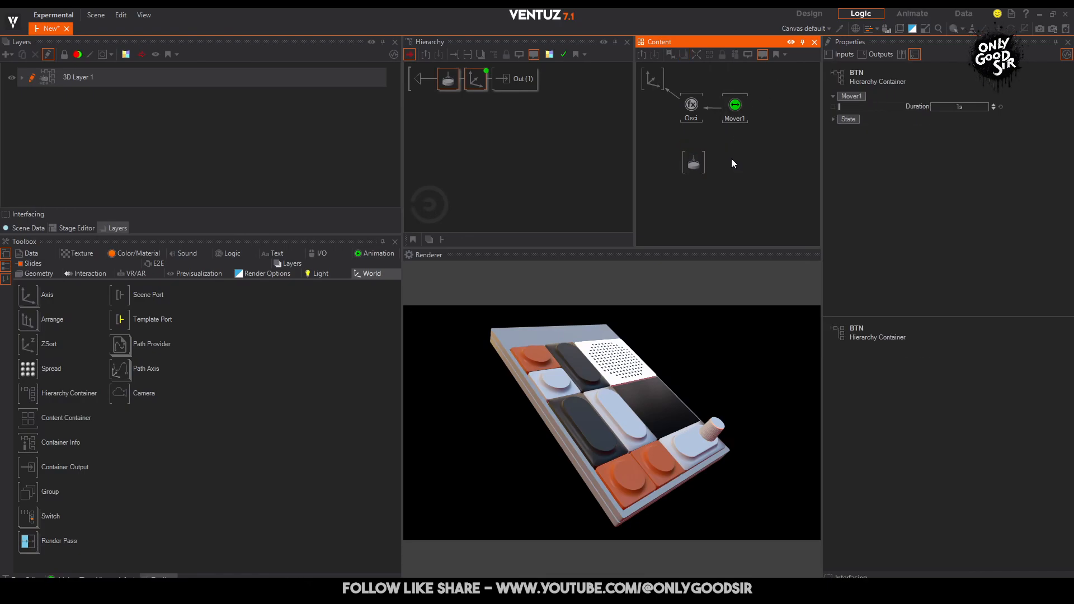
# Add an Event node beside the Touch Button in the content graph.
pyautogui.write('we')
pyautogui.click(720, 150)
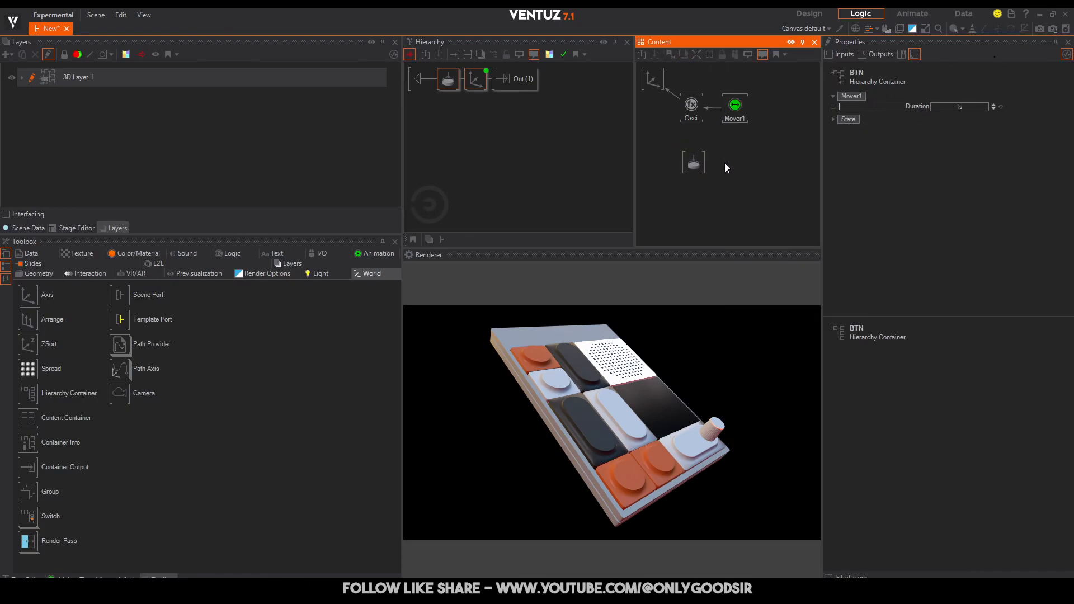
pyautogui.doubleClick(725, 163)
pyautogui.write('event')
pyautogui.press('Return')
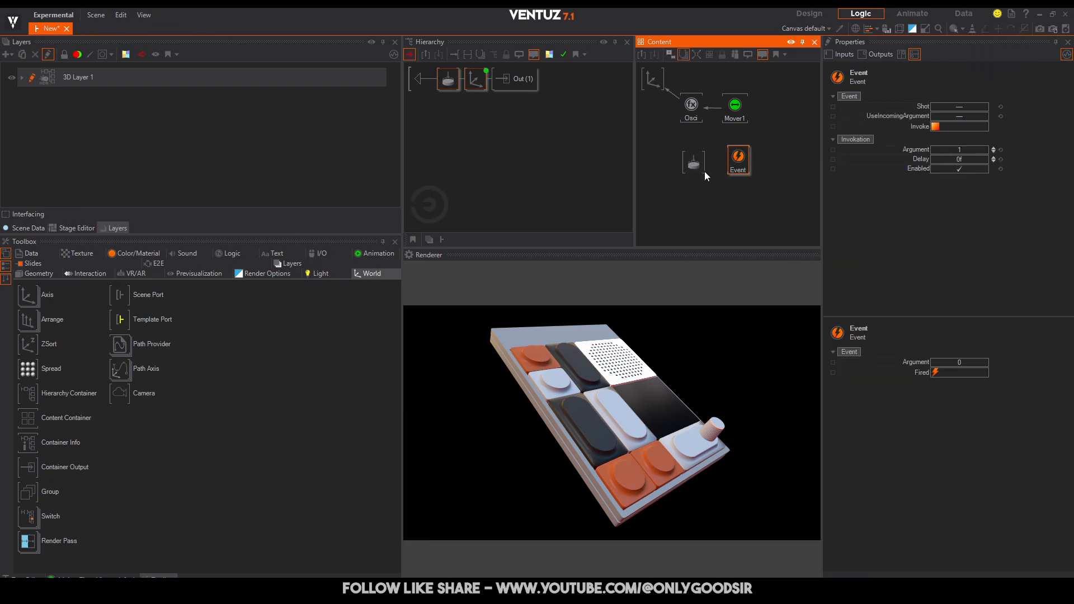
# Bind the Event's Shot to the Touch Button and its Invoke to Mover1's OnRepeat.
pyautogui.moveTo(926, 107); pyautogui.dragTo(702, 163)
pyautogui.click(727, 192)
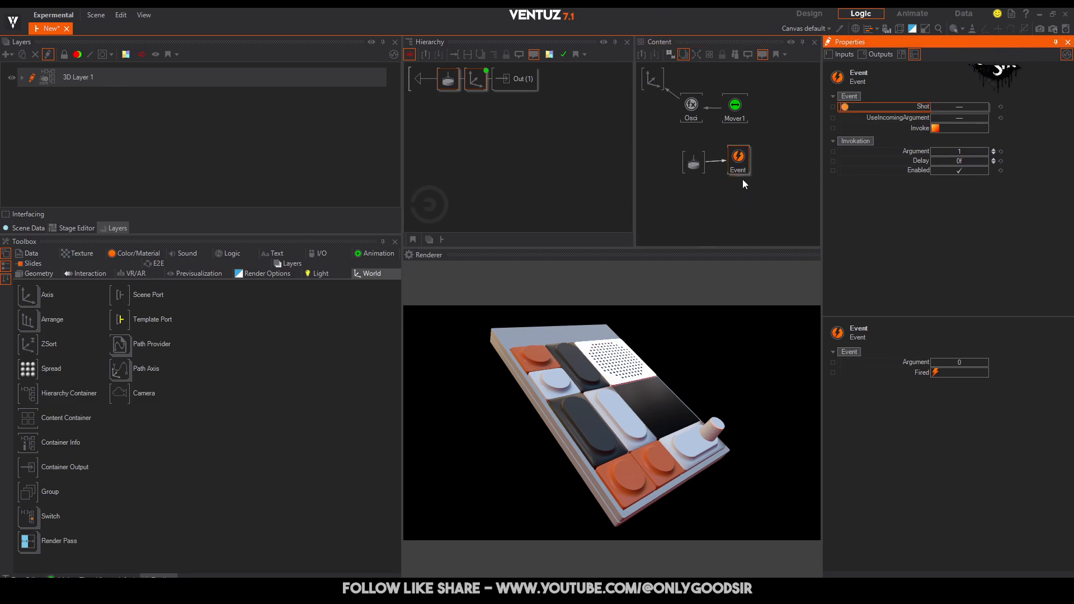
pyautogui.moveTo(919, 128); pyautogui.dragTo(737, 112)
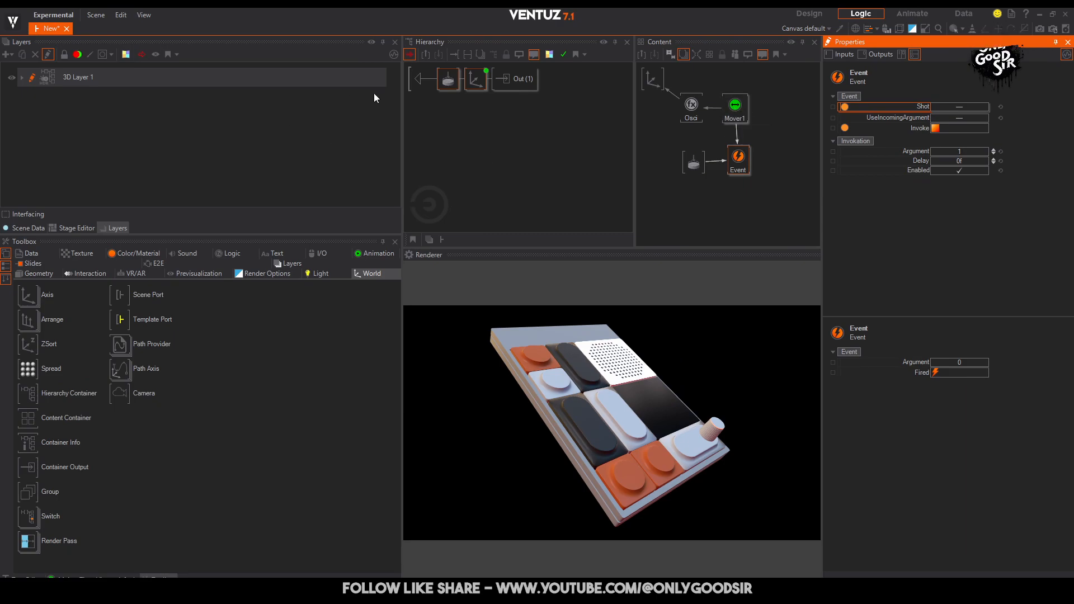
# Test touching the orange key from outside the BTN container, and again with the Event node's properties shown.
pyautogui.click(425, 83)
pyautogui.click(425, 83)
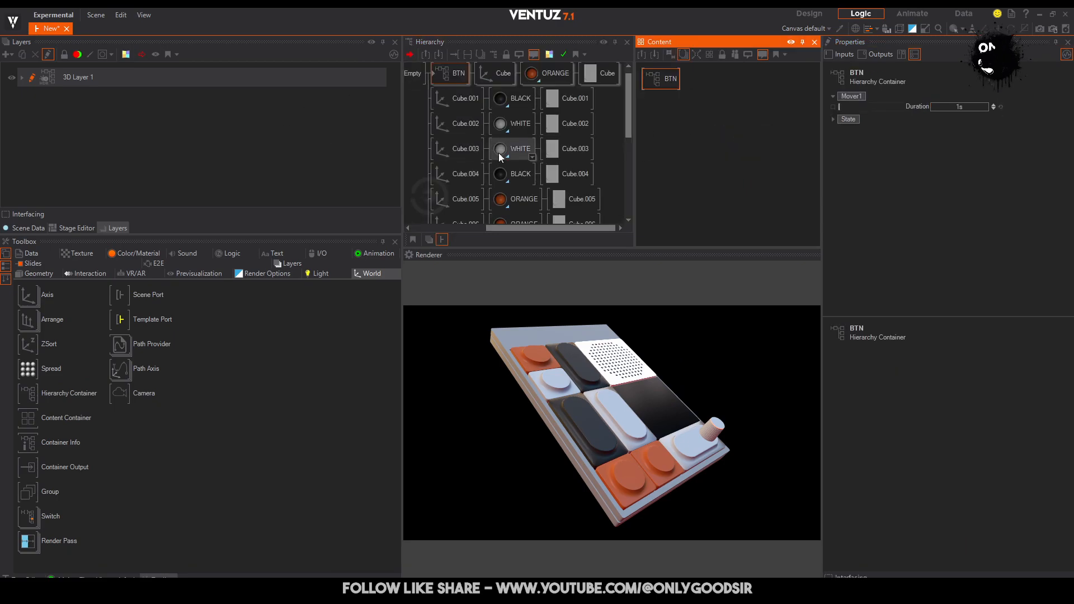
pyautogui.click(529, 361)
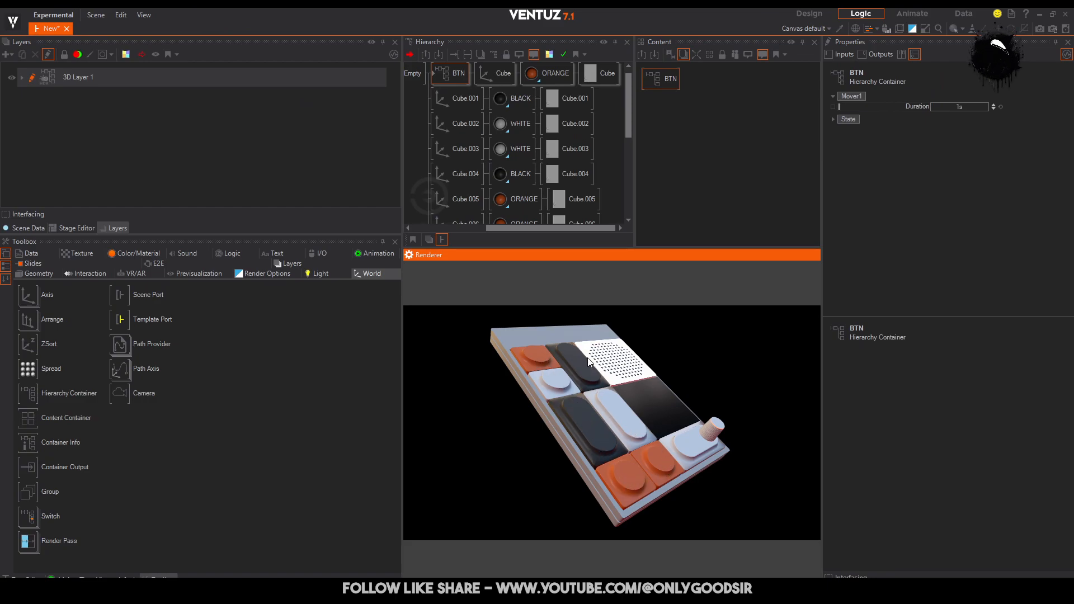
pyautogui.click(448, 79)
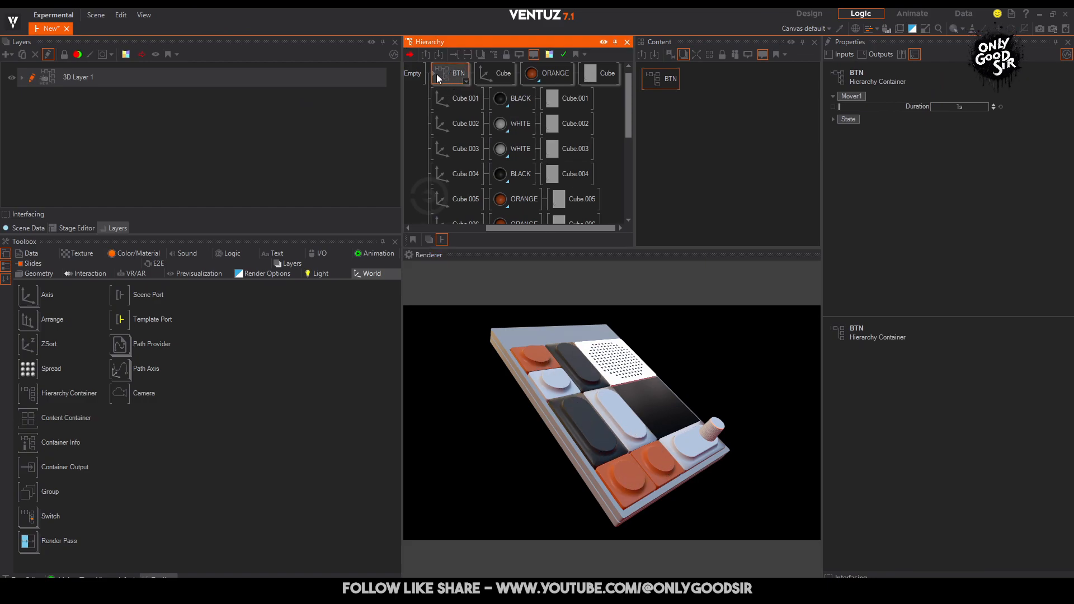
pyautogui.doubleClick(435, 79)
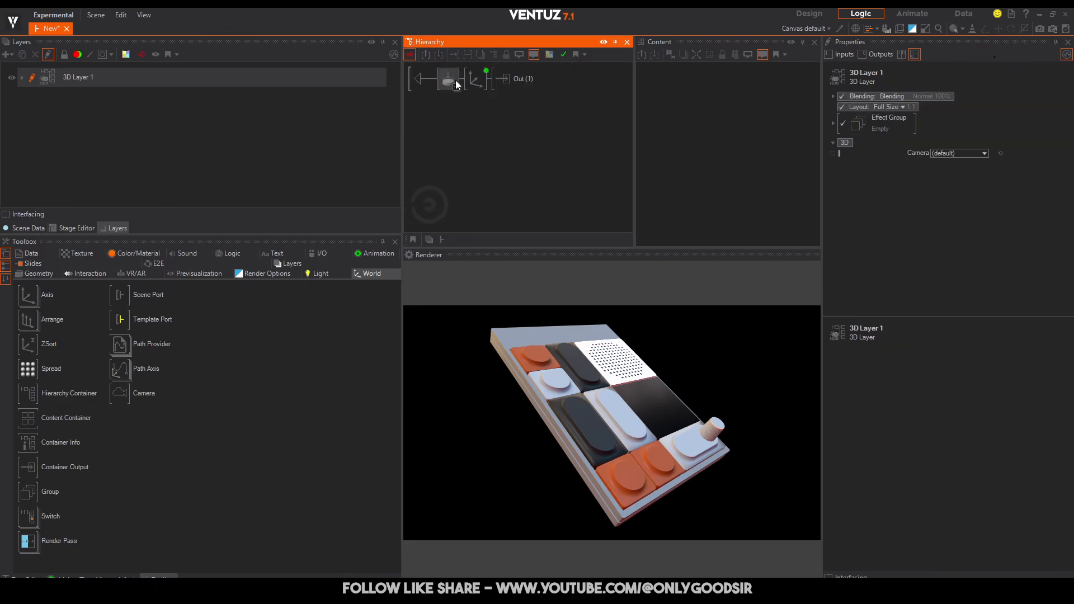
pyautogui.click(469, 77)
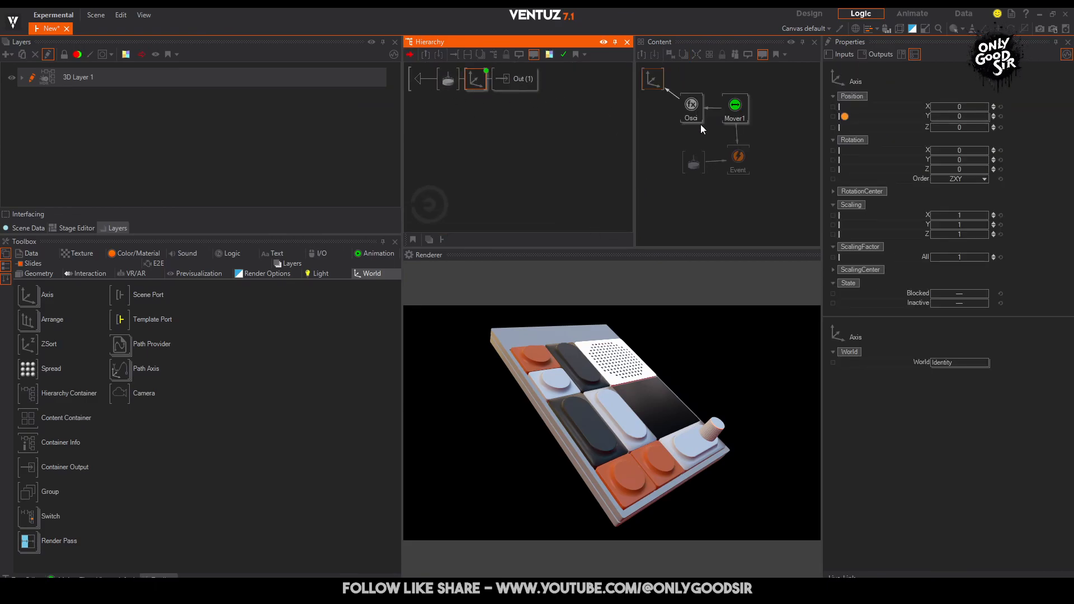
pyautogui.click(738, 158)
pyautogui.click(531, 359)
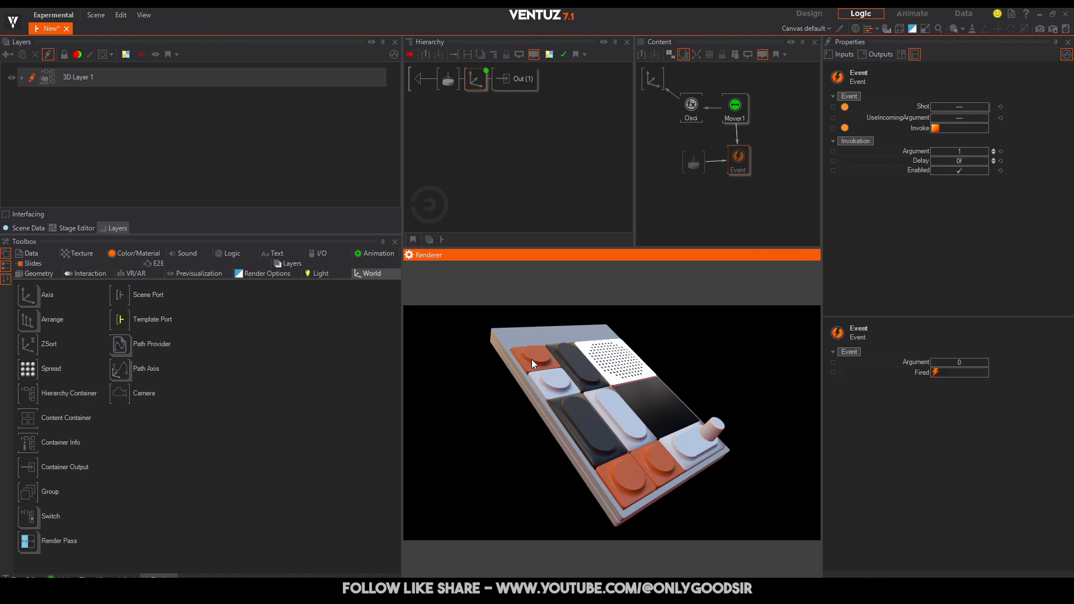
# Remove the link from Mover1's OnRepeat to the Event's Invoke and bind Mover1's Nudge to the Event instead.
pyautogui.click(730, 117)
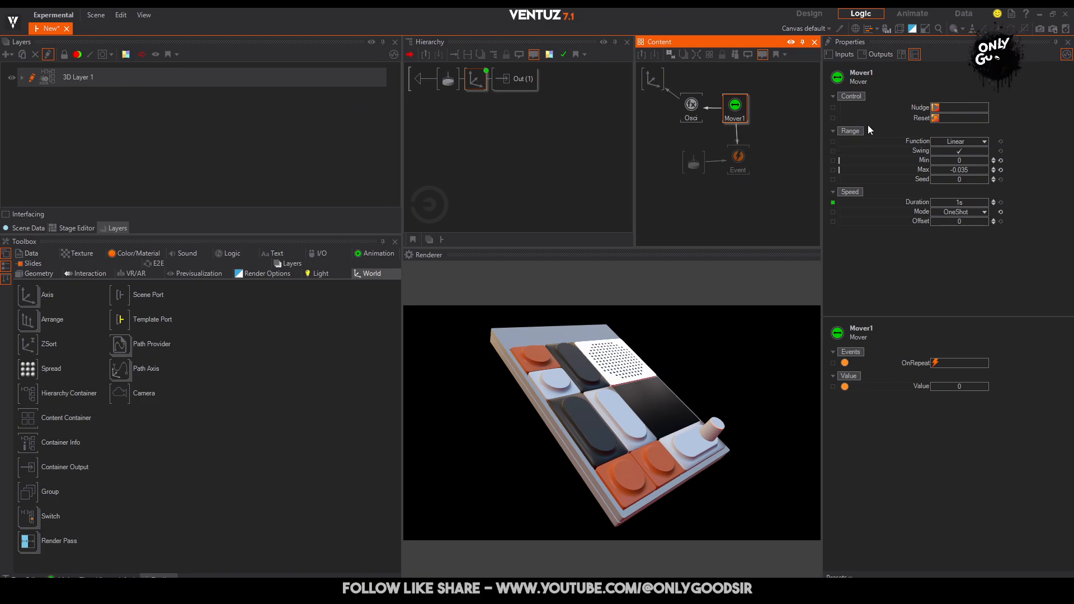
pyautogui.click(735, 136)
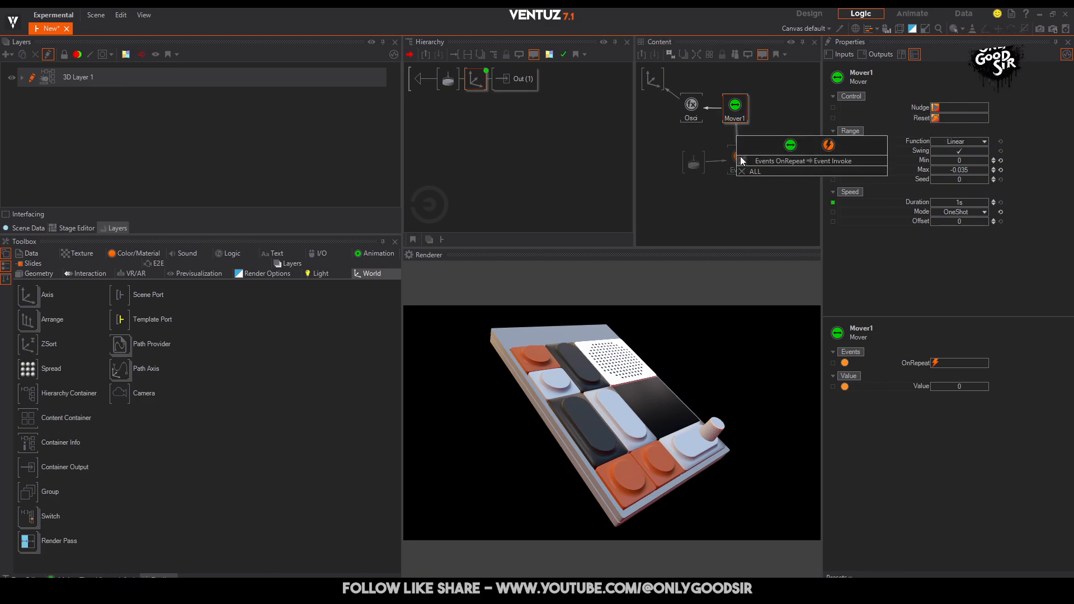
pyautogui.click(742, 161)
pyautogui.click(447, 78)
pyautogui.click(738, 110)
pyautogui.moveTo(937, 107); pyautogui.dragTo(740, 163)
# Test the press animation by touching the orange key repeatedly in the render while Mover1's values are shown.
pyautogui.click(534, 363)
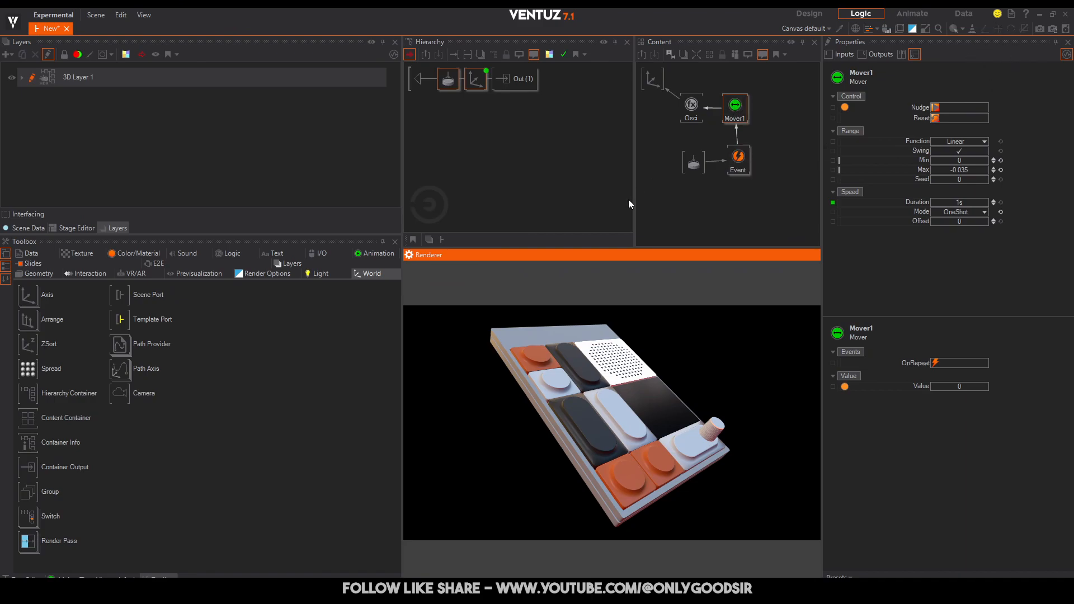
pyautogui.click(546, 358)
pyautogui.click(541, 355)
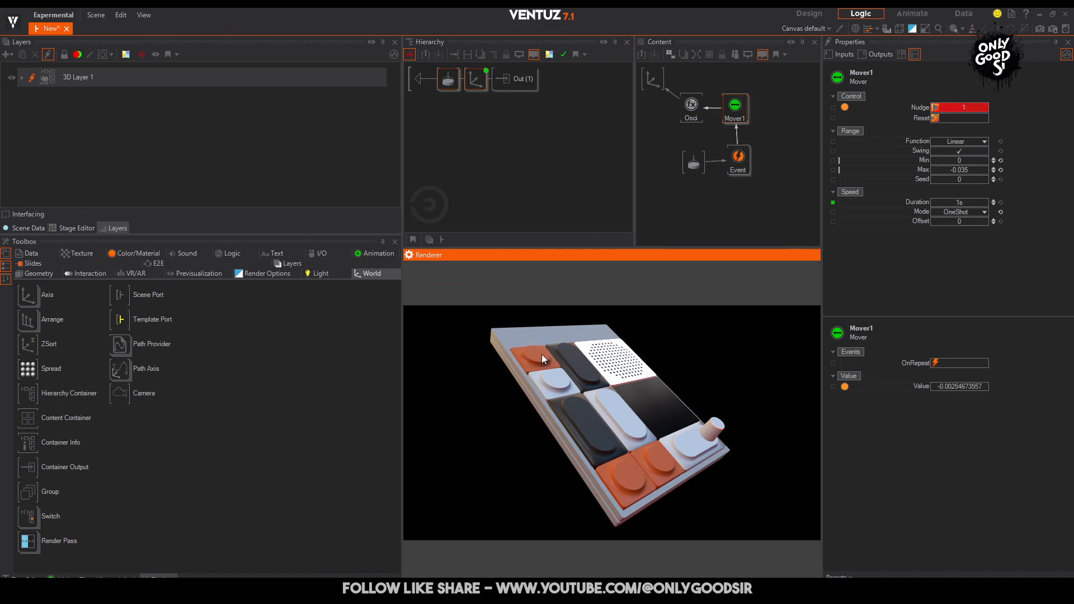
# Try Mover1's duration at 0.5 s and at 0.2 s on the BTN container, touching the orange key to test each value.
pyautogui.click(535, 356)
pyautogui.click(424, 73)
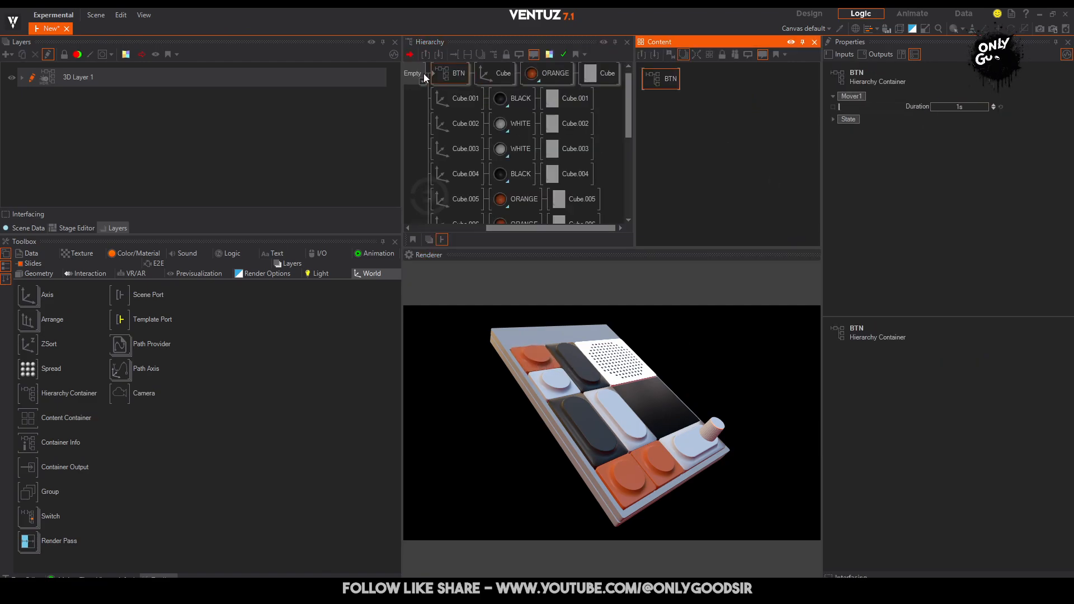
pyautogui.doubleClick(960, 106)
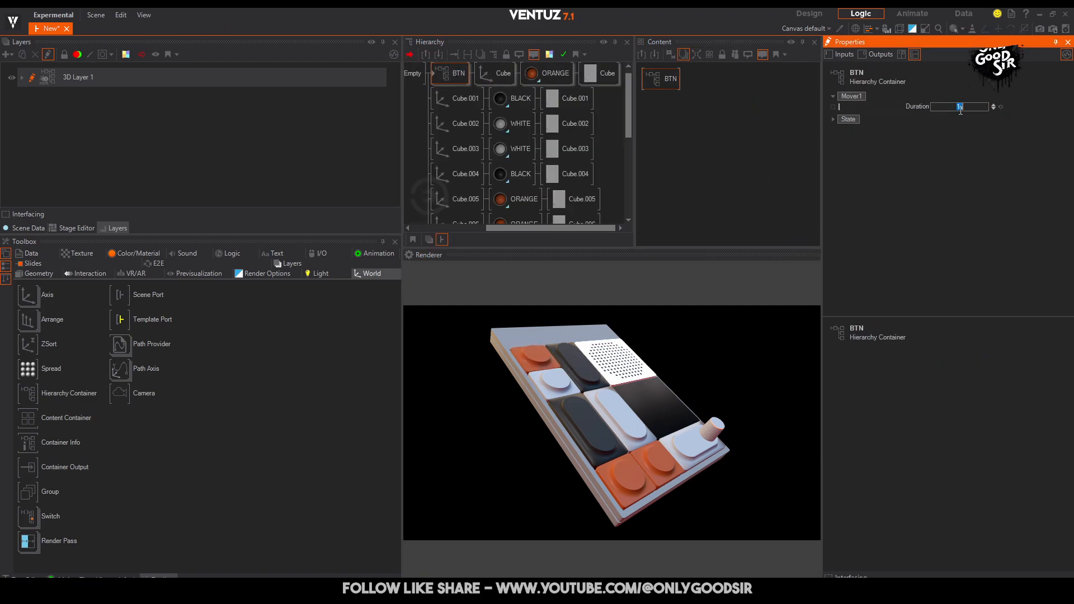
pyautogui.write('.5')
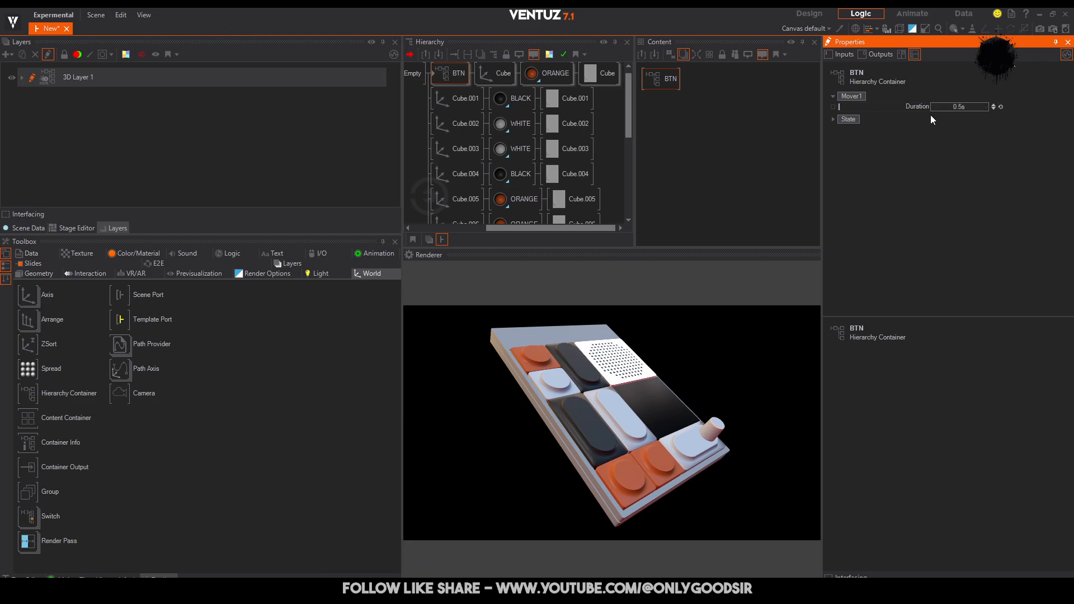
pyautogui.click(550, 365)
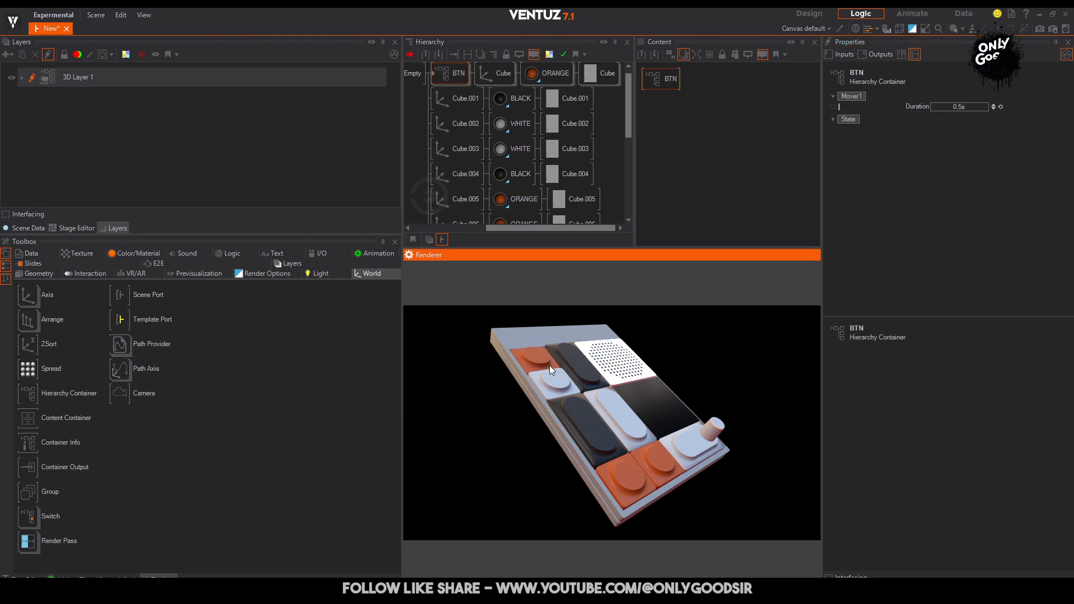
pyautogui.doubleClick(963, 107)
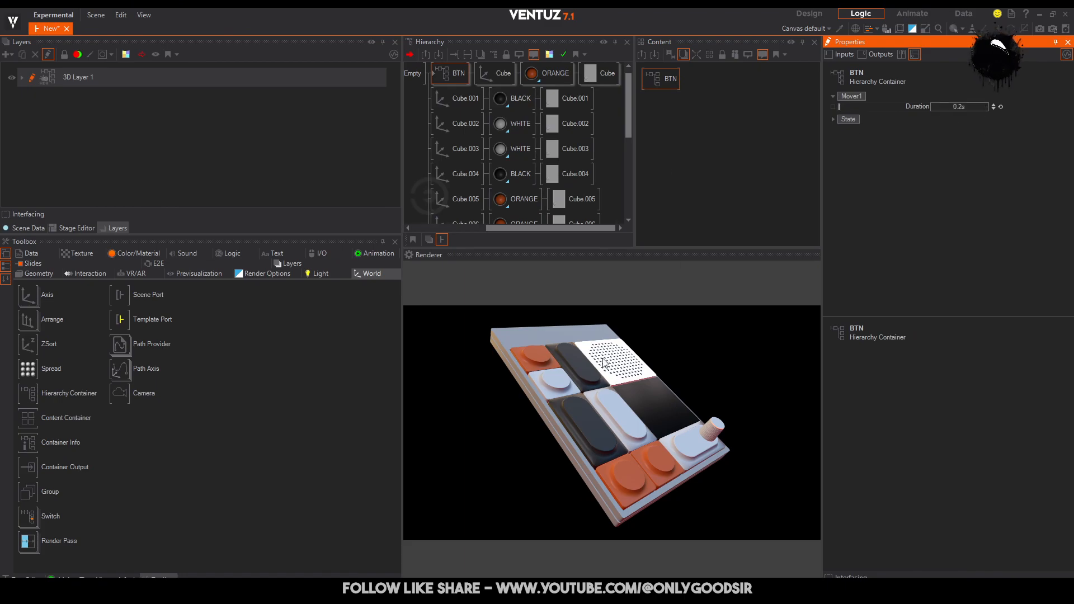
pyautogui.click(528, 368)
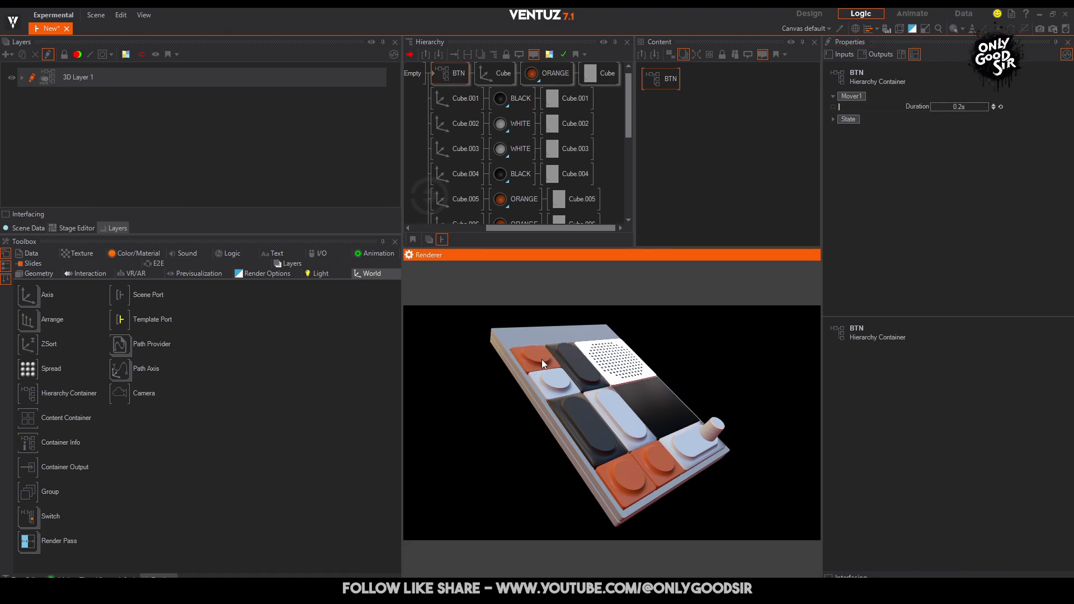
# Expose the Osci node's Damping on the BTN container and return to the container's own properties.
pyautogui.click(434, 77)
pyautogui.doubleClick(434, 77)
pyautogui.click(484, 85)
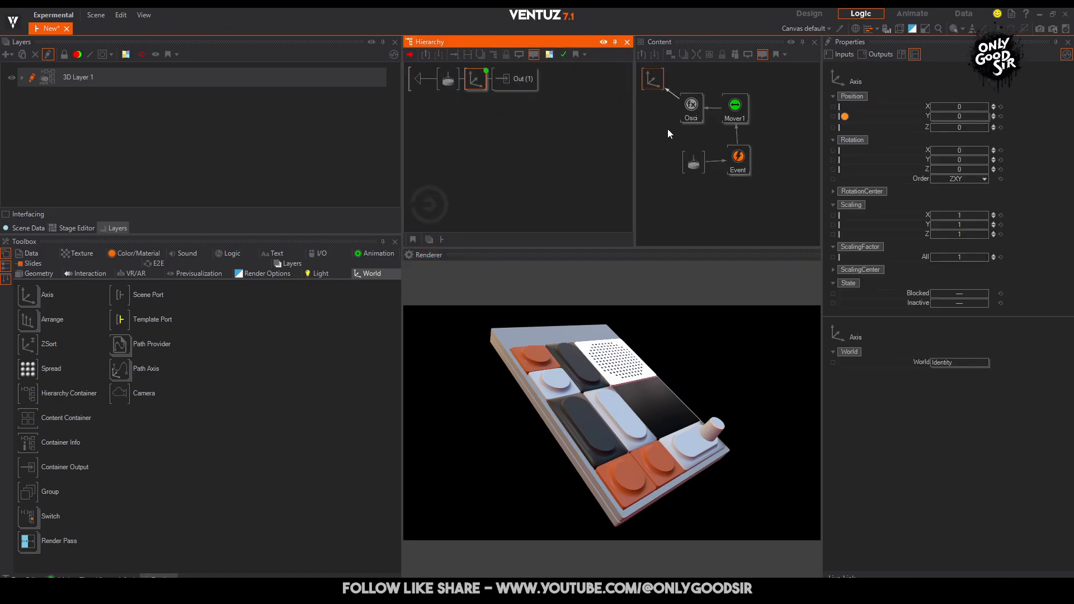
pyautogui.click(698, 111)
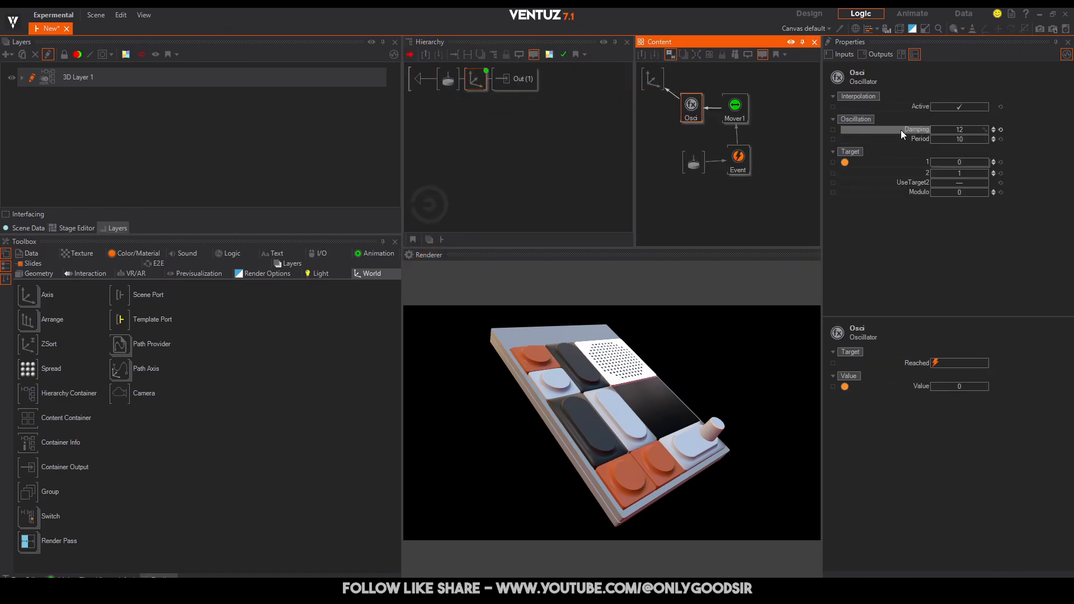
pyautogui.click(833, 130)
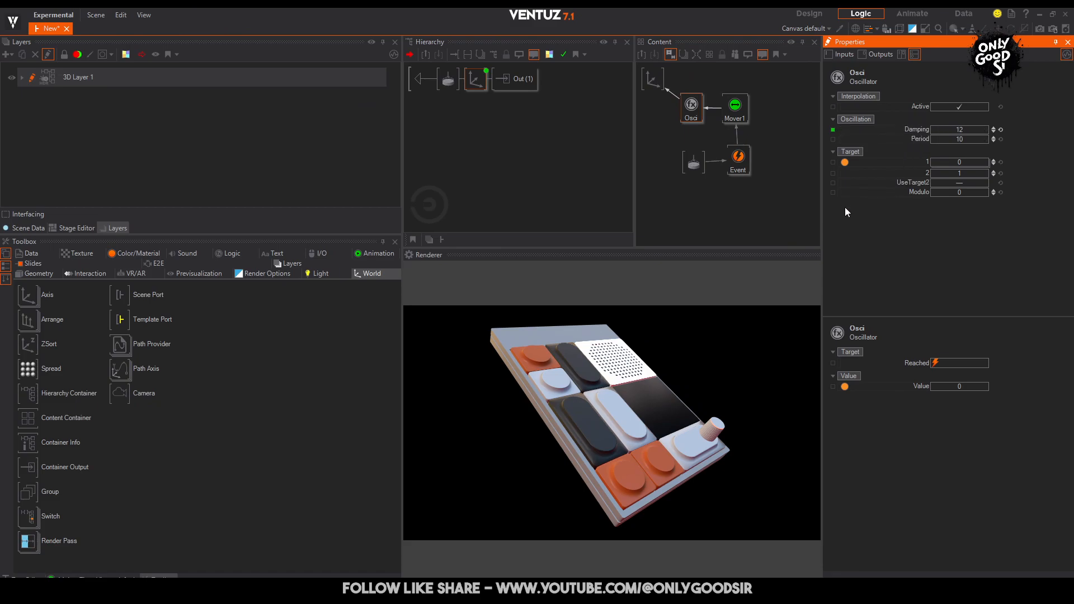
pyautogui.doubleClick(417, 78)
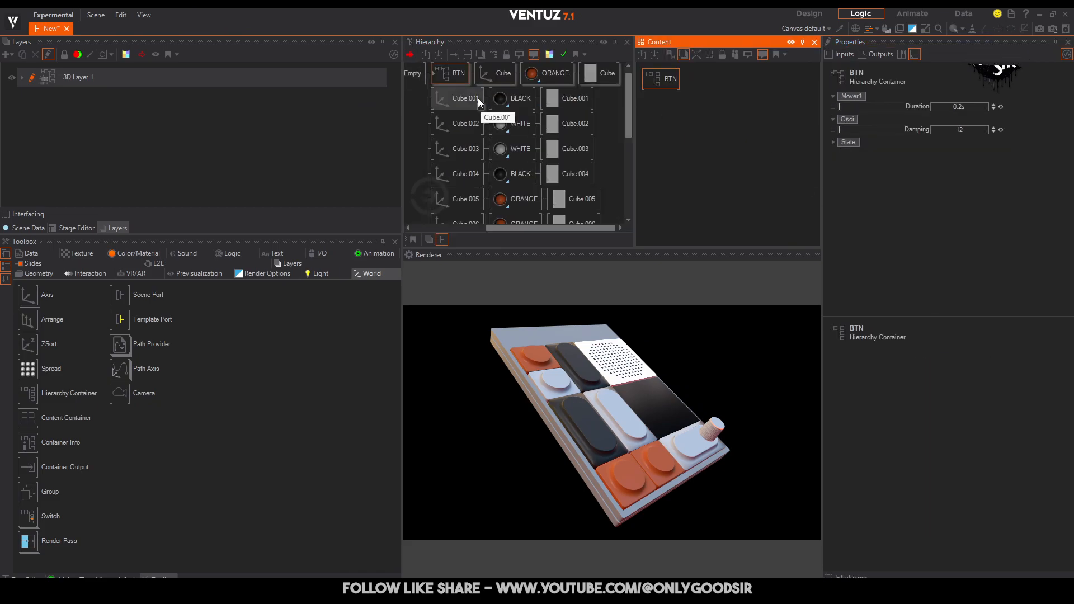
# Try the BTN container's Osci damping at 3 and at 2, testing the orange key's press with each value.
pyautogui.click(971, 129)
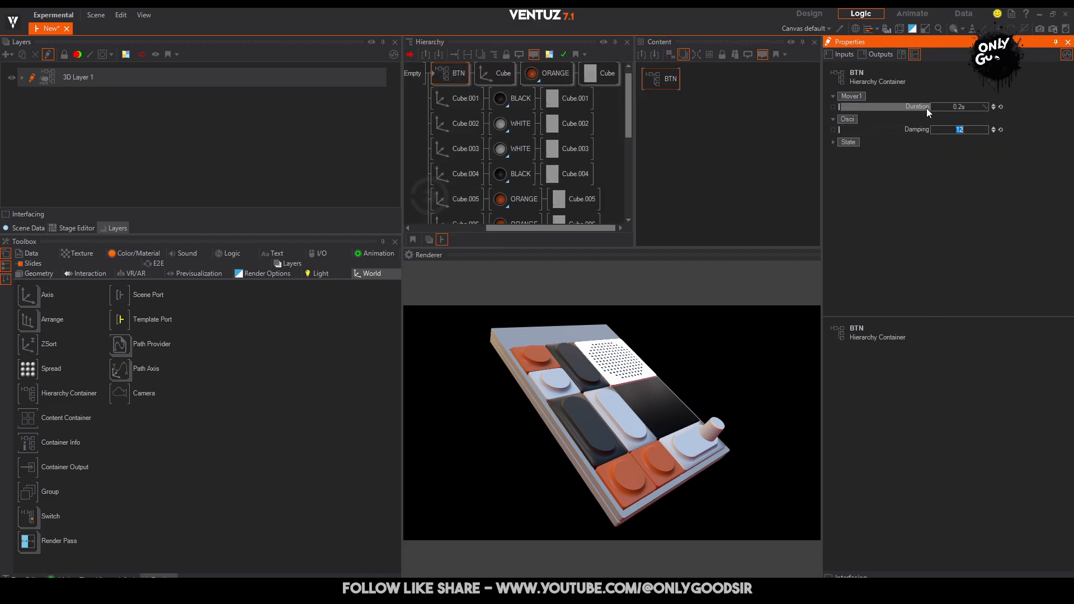
pyautogui.write('3')
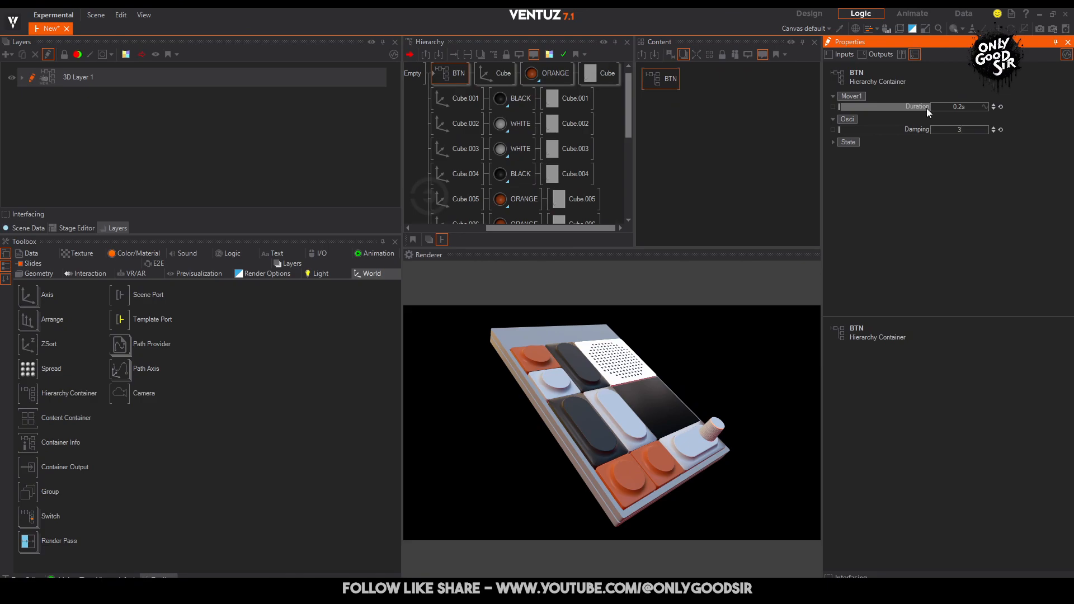
pyautogui.click(539, 358)
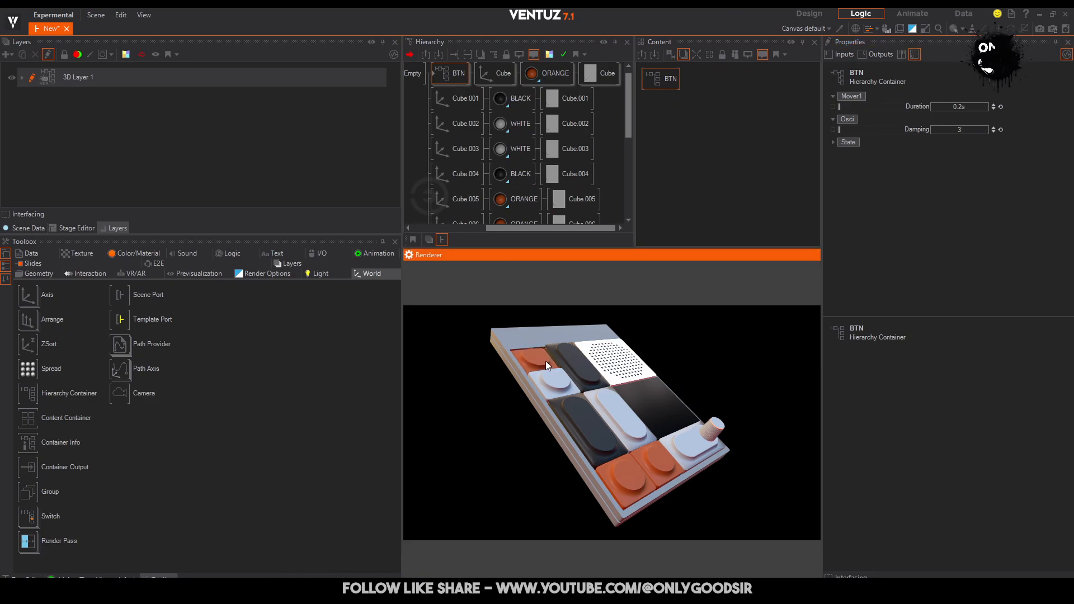
pyautogui.click(966, 128)
pyautogui.click(953, 128)
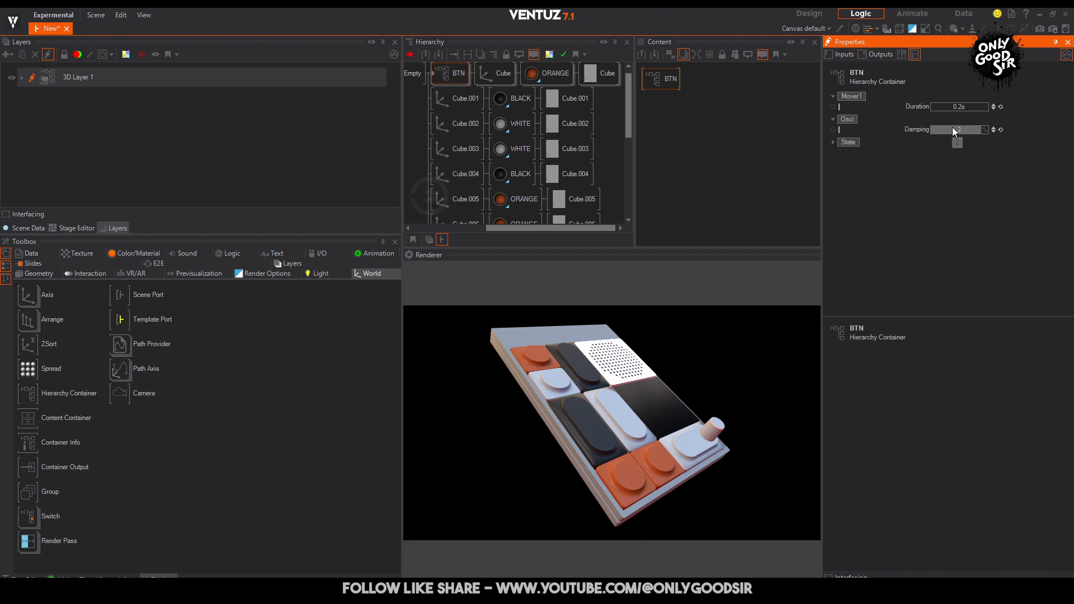
pyautogui.click(530, 355)
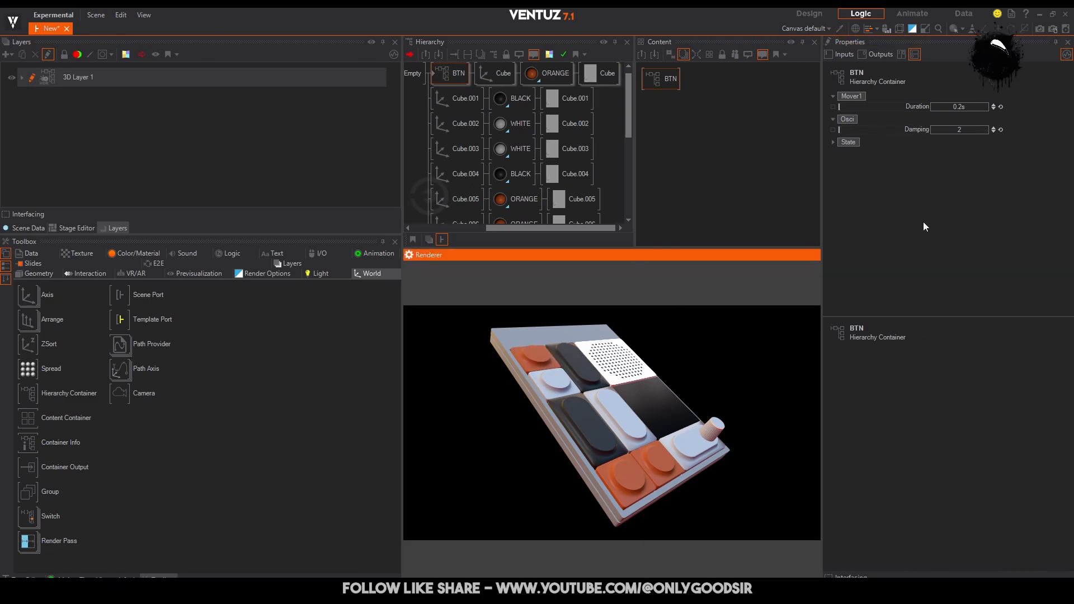
# Reset Mover1's duration to its default and set the Osci damping to 10, testing the orange key after each change.
pyautogui.click(1001, 106)
pyautogui.click(542, 359)
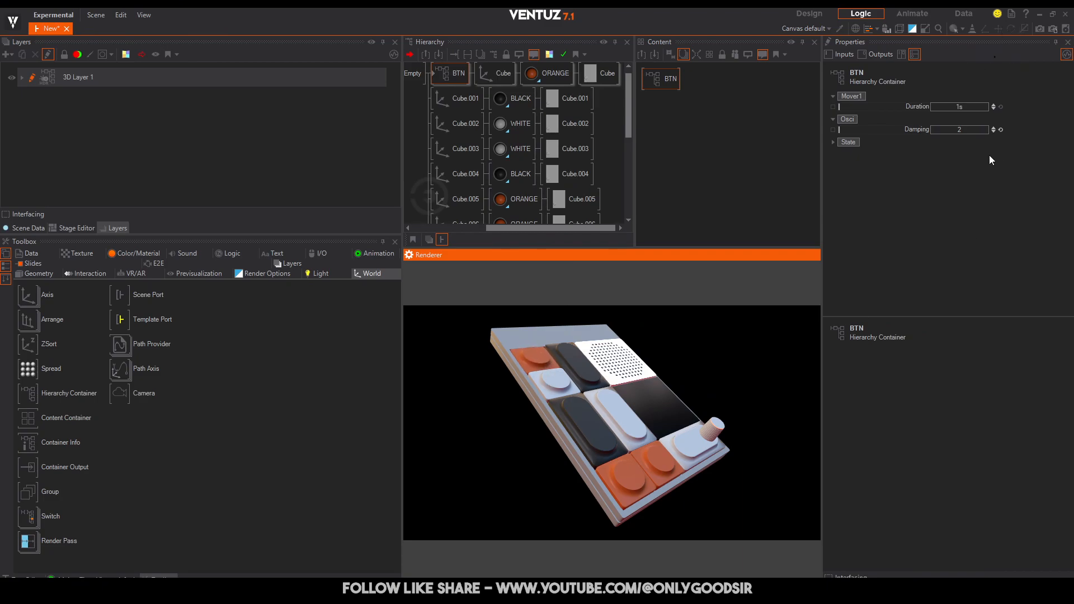
pyautogui.click(968, 129)
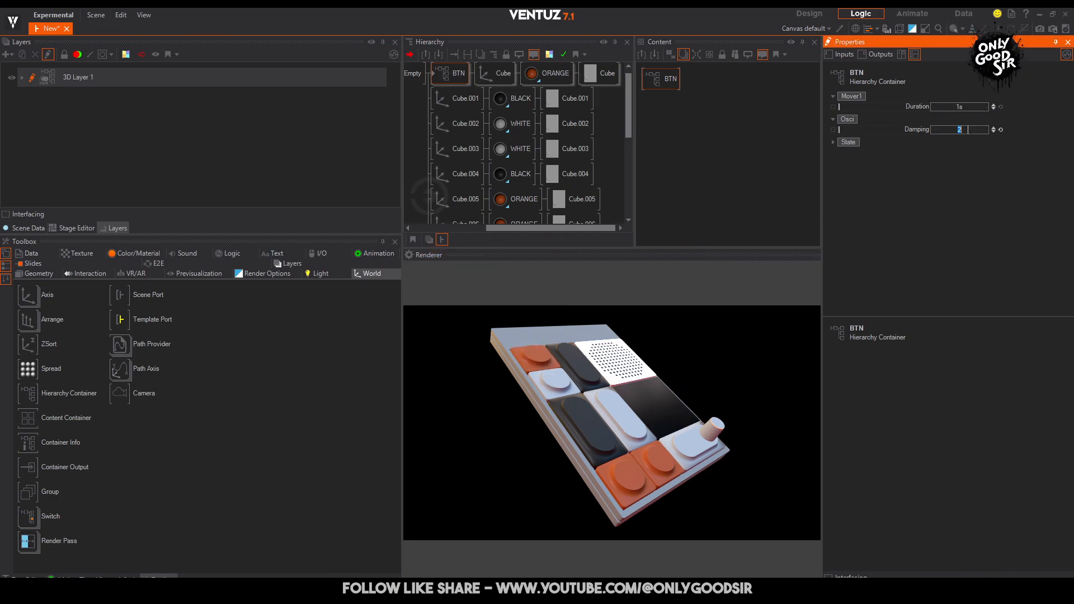
pyautogui.click(528, 368)
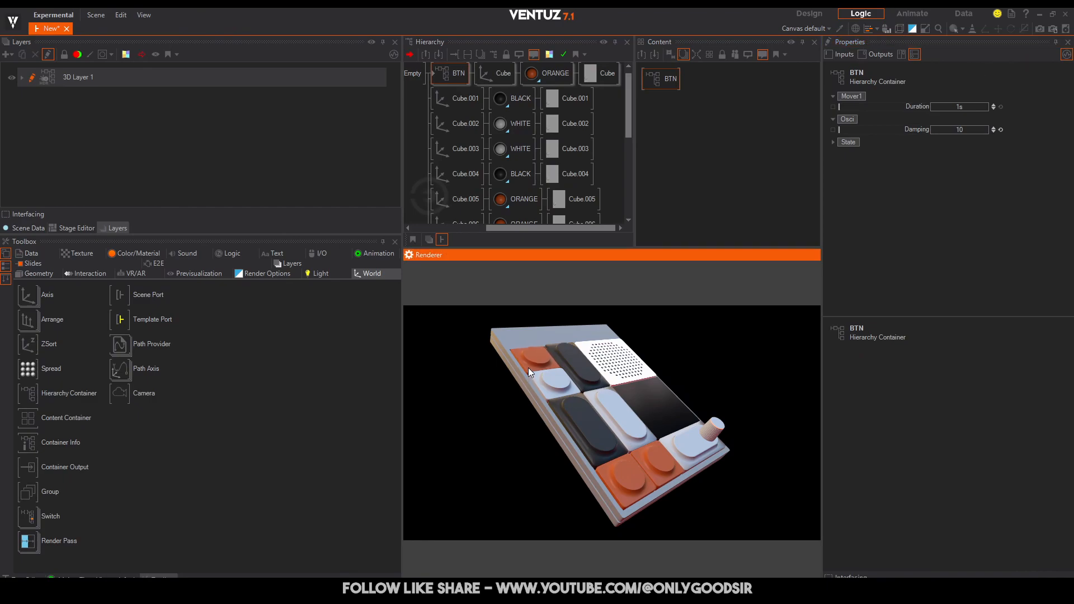
# Set Mover1's duration to 0.3 s on the BTN container and test the orange key's press animation.
pyautogui.click(968, 106)
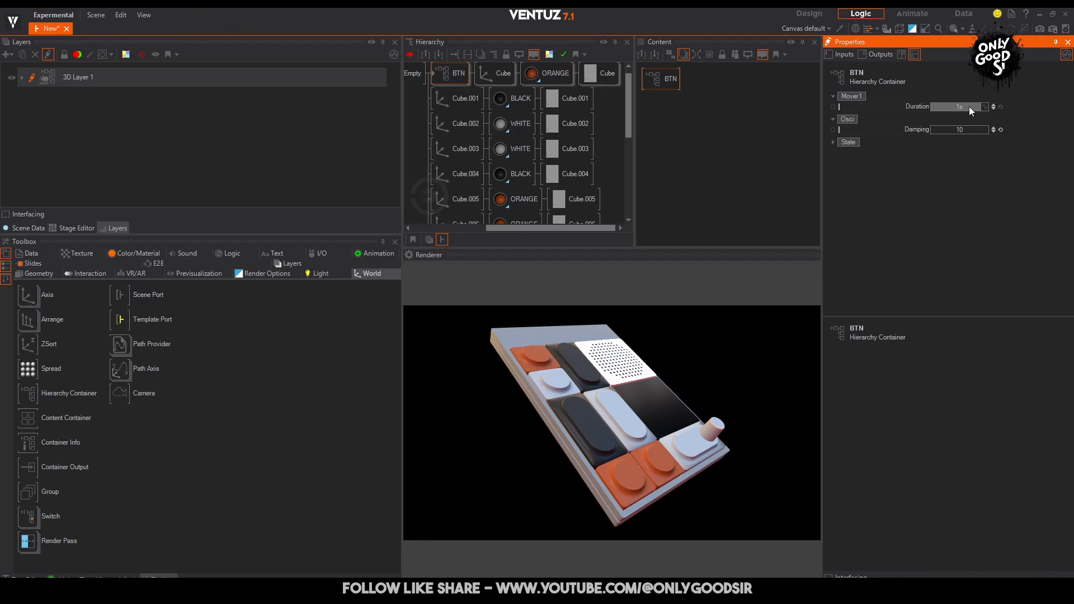
pyautogui.write('0.3')
pyautogui.click(539, 370)
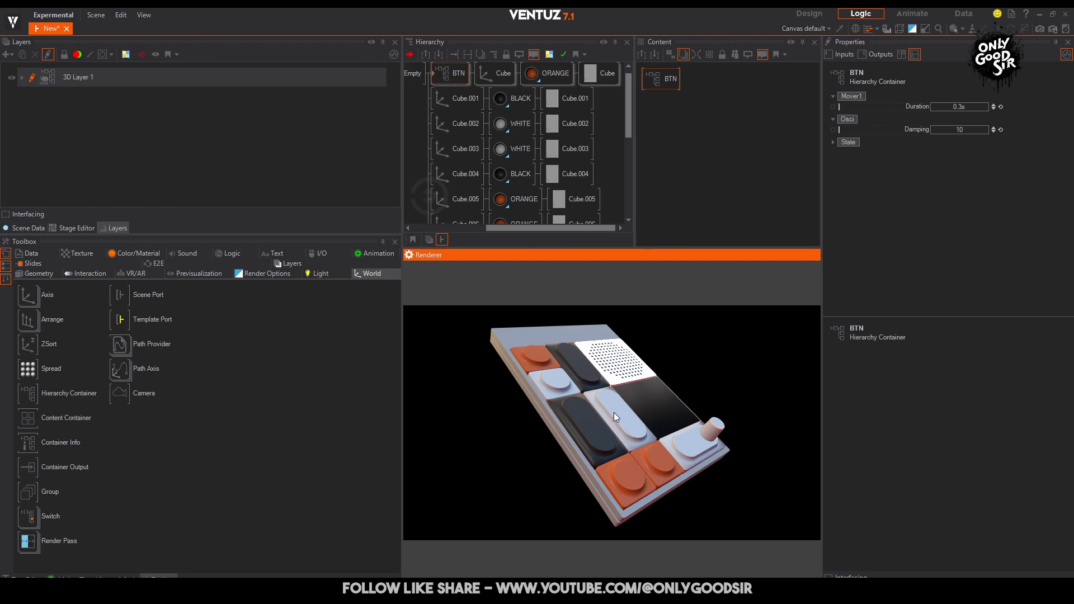
# Insert a copy of the BTN container before the Cube.001 axis and test touching keys in the render.
pyautogui.click(449, 74)
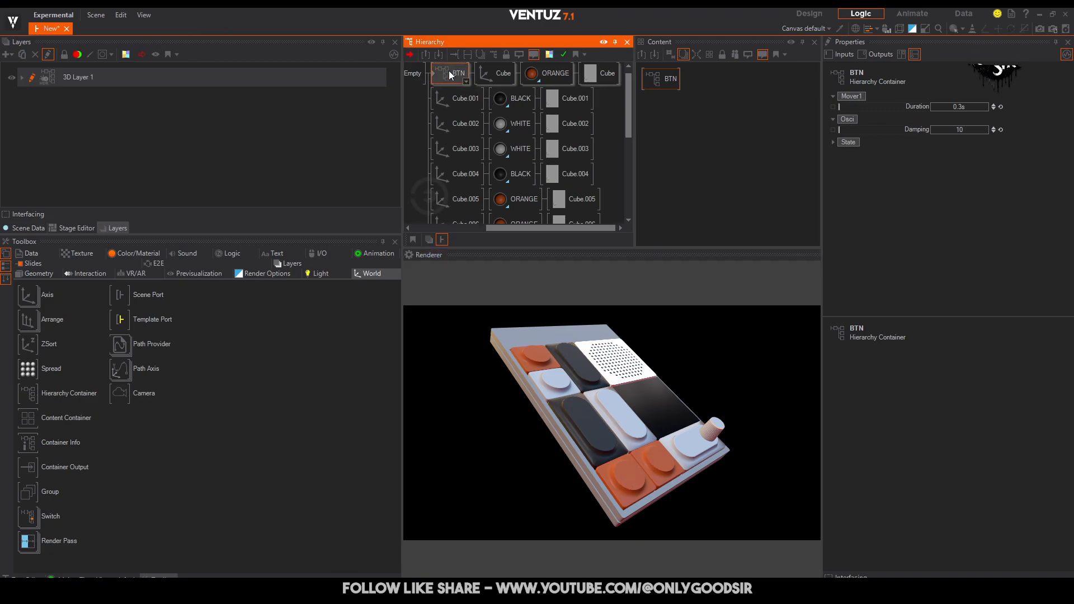
pyautogui.keyDown('ctrl'); pyautogui.moveTo(441, 79); pyautogui.dragTo(436, 102); pyautogui.keyUp('ctrl')
pyautogui.click(440, 100)
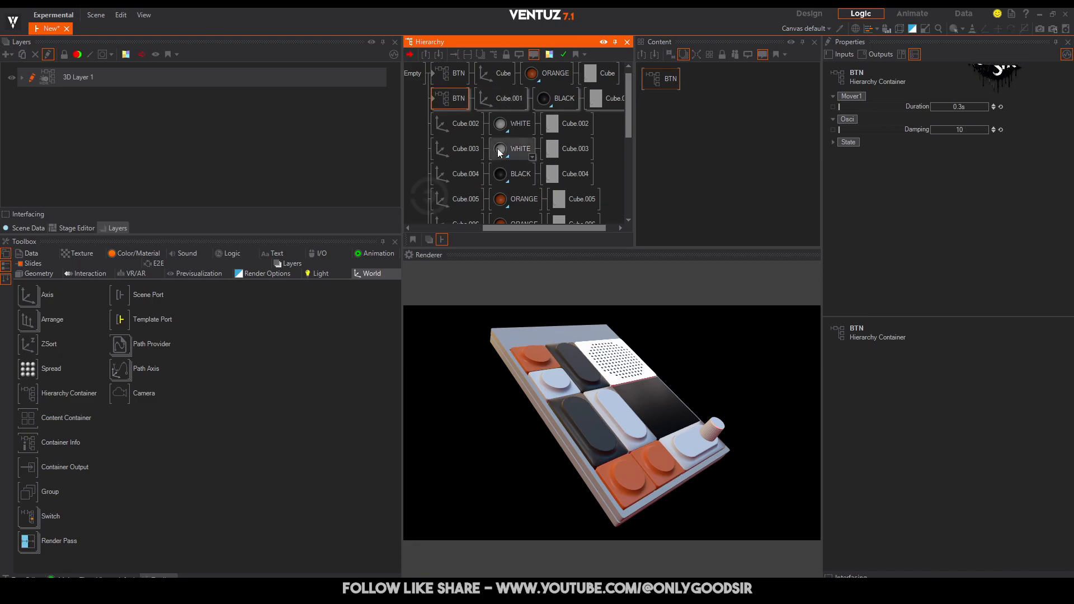
pyautogui.click(609, 412)
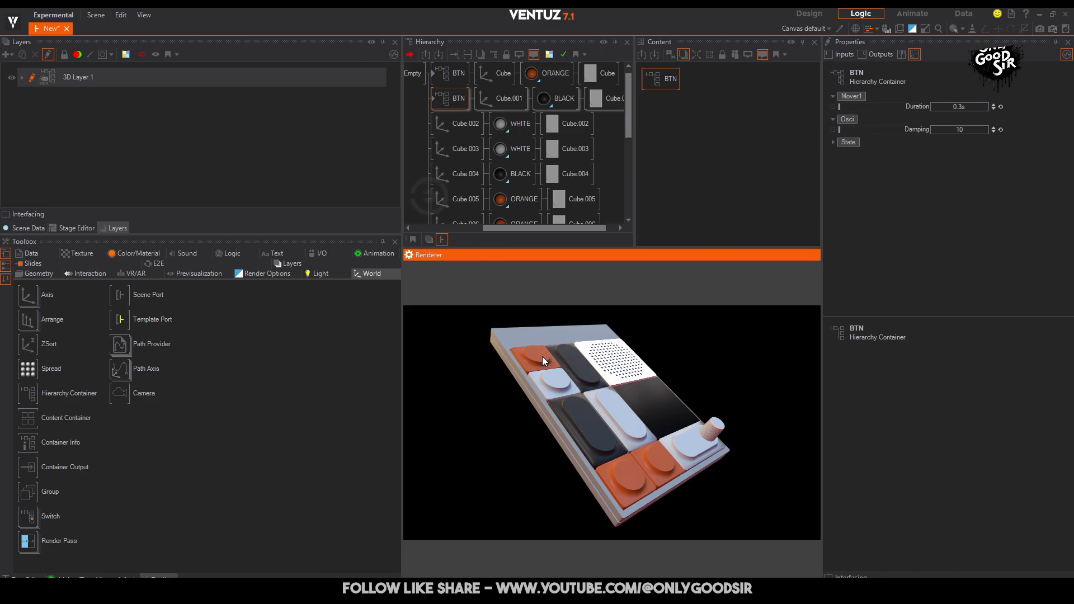
# Identify the keys under Cube.002 to Cube.006, temporarily blocking axes as needed, and insert a BTN container copy before each of these axes.
pyautogui.click(446, 132)
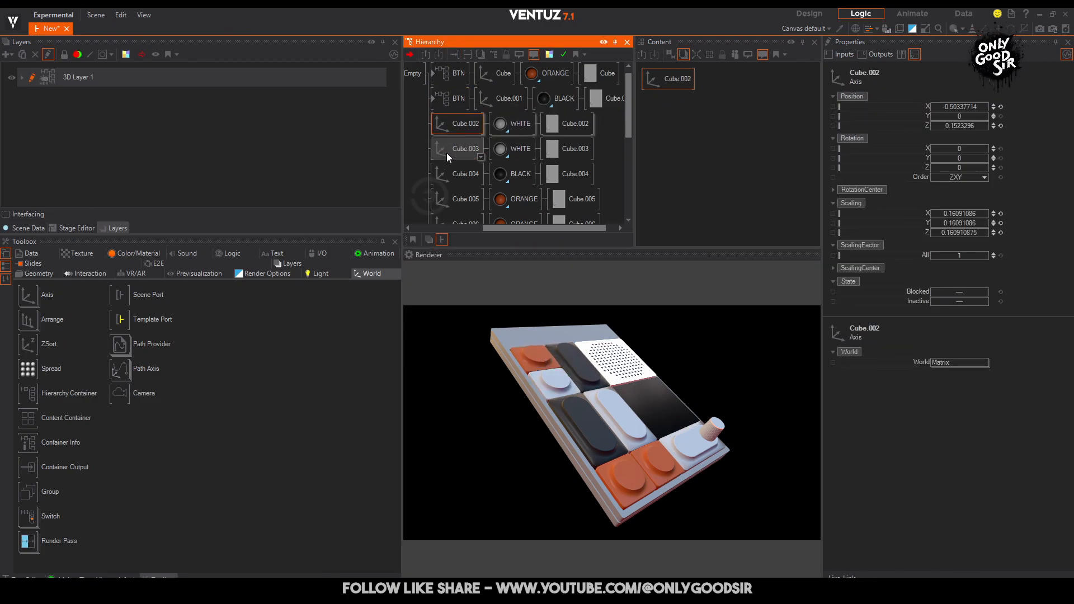
pyautogui.click(442, 155)
pyautogui.click(445, 172)
pyautogui.click(448, 196)
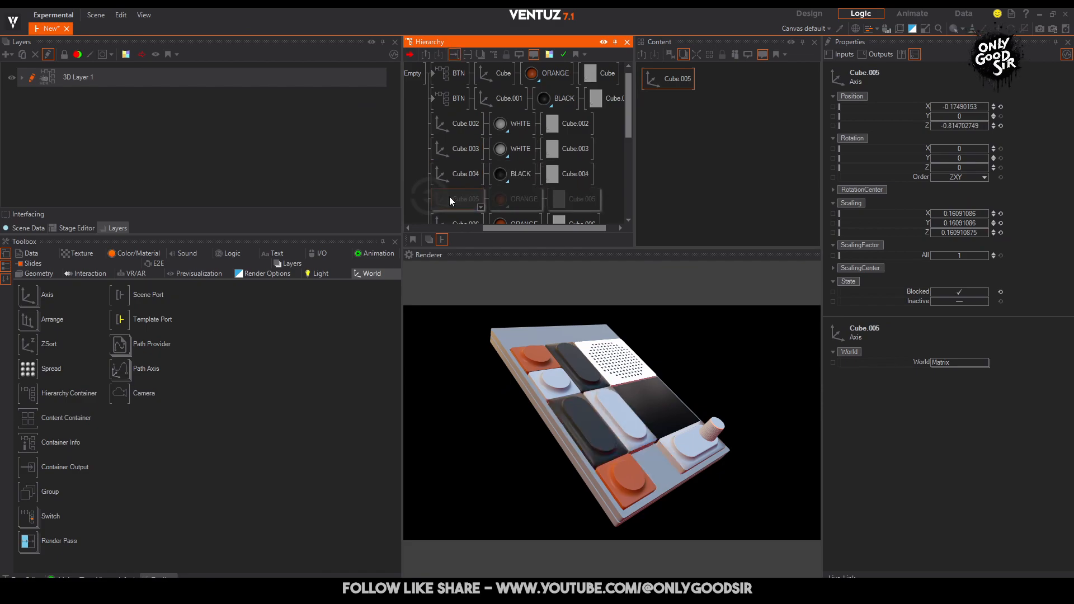
pyautogui.scroll(-1, 449, 199)
pyautogui.click(451, 193)
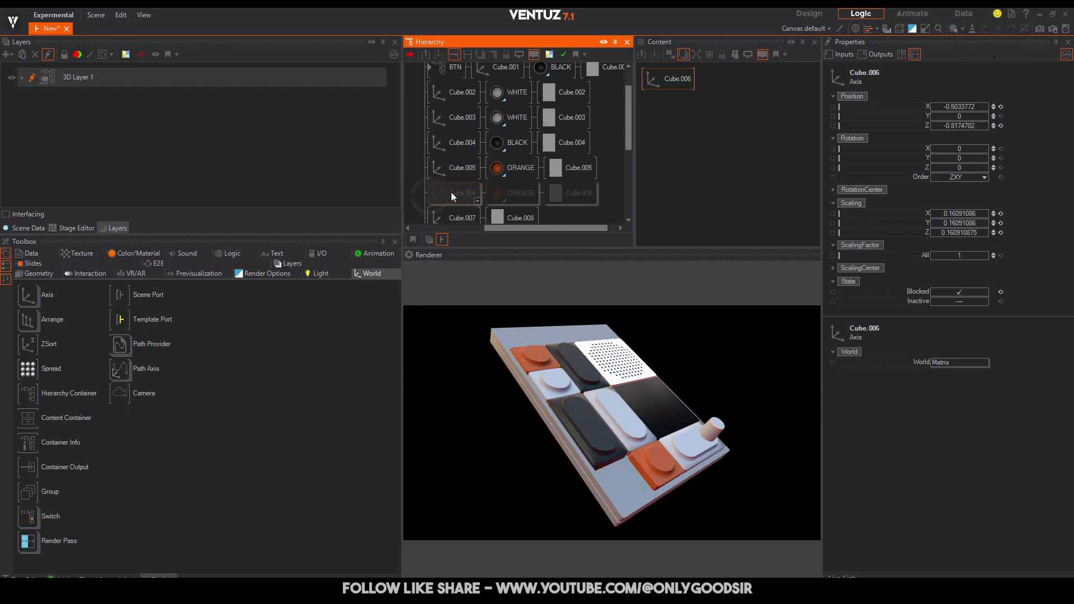
pyautogui.click(438, 65)
pyautogui.keyDown('ctrl'); pyautogui.moveTo(440, 69); pyautogui.dragTo(420, 202); pyautogui.keyUp('ctrl')
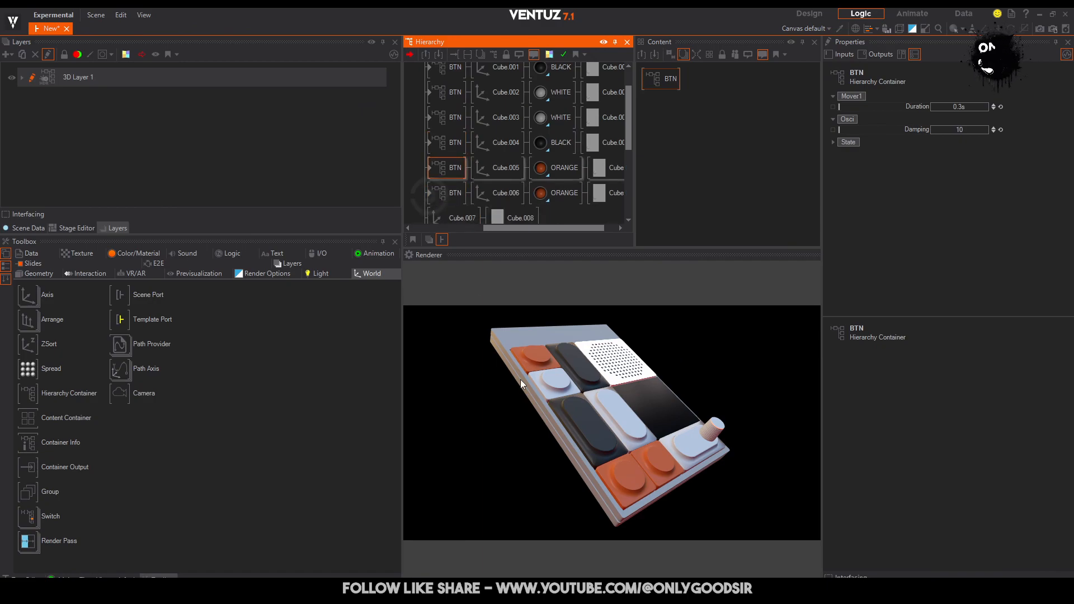
# Test the press animation on the white, black and orange keys by touching them one after another in the render.
pyautogui.click(546, 383)
pyautogui.click(578, 398)
pyautogui.click(602, 390)
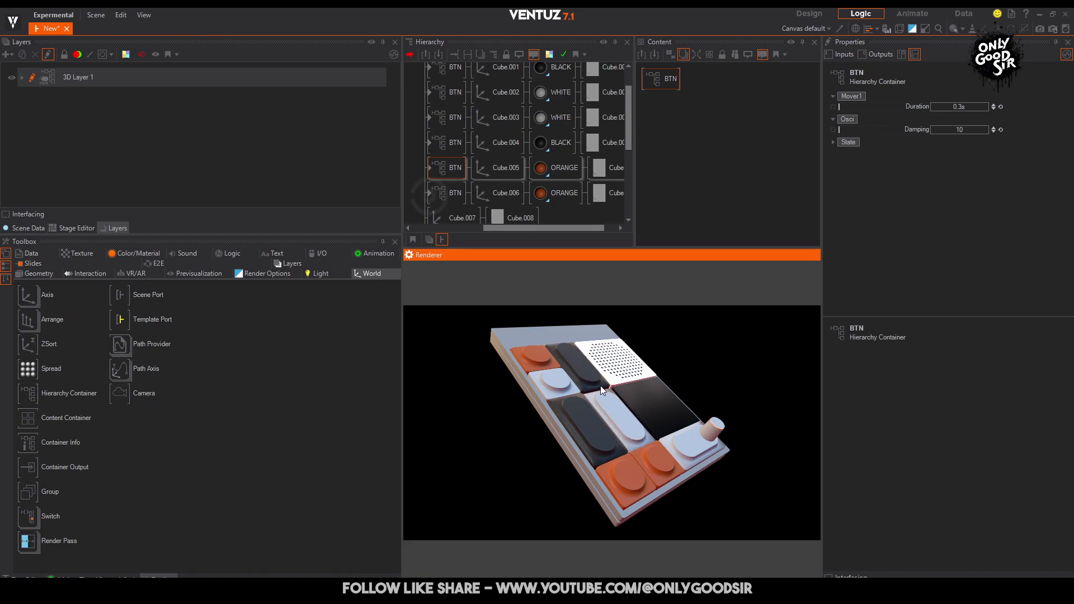
pyautogui.click(626, 468)
pyautogui.click(562, 387)
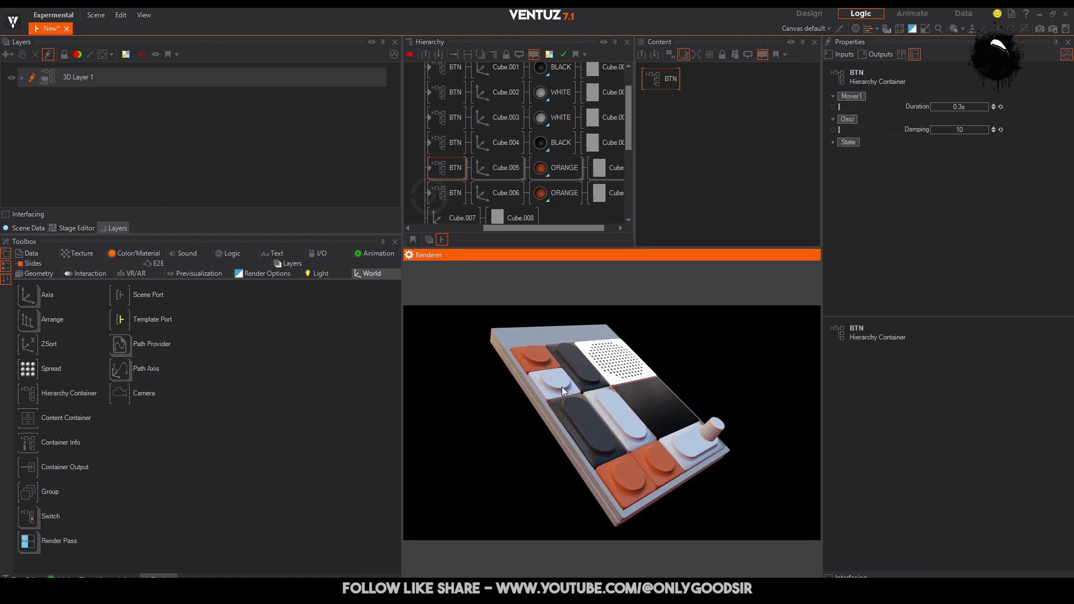
pyautogui.click(601, 404)
pyautogui.click(643, 457)
pyautogui.click(633, 425)
pyautogui.click(593, 432)
pyautogui.click(566, 348)
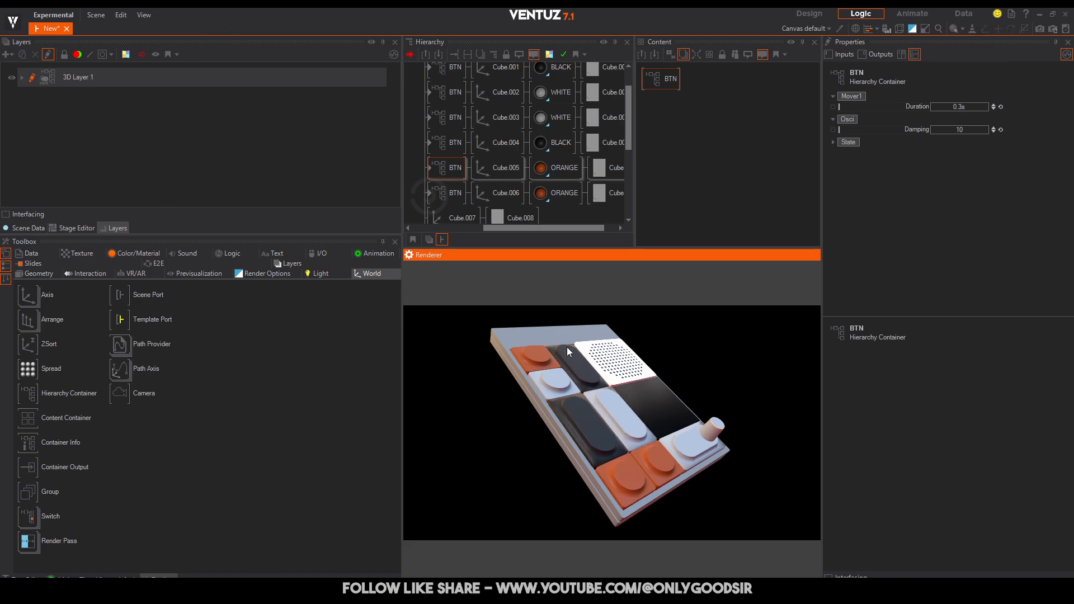
pyautogui.click(622, 441)
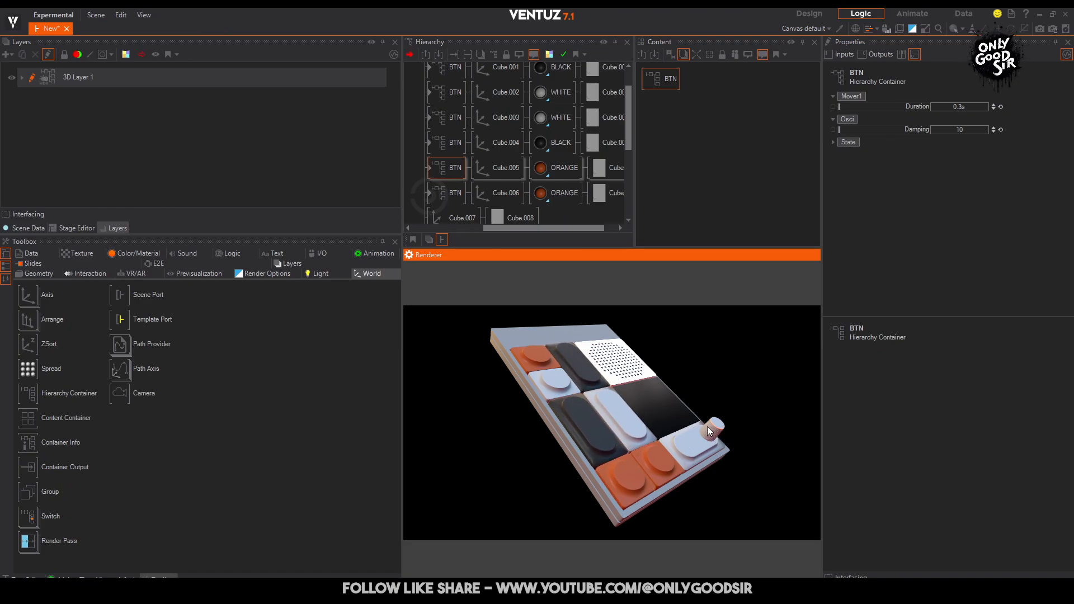
# Move and rotate the Empty axis for a close-up of the knob, to position about -0.05, 1.97, -20.63 and rotation about -45.6, 21.7, 20.4.
pyautogui.scroll(-3, 522, 107)
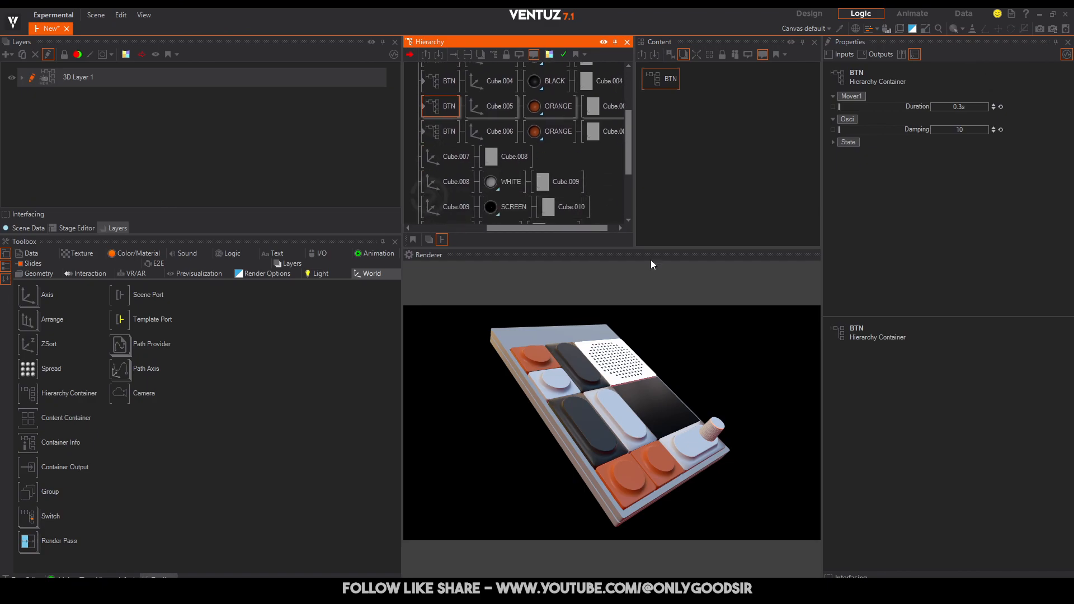
pyautogui.moveTo(463, 101); pyautogui.dragTo(522, 199, button='middle')
pyautogui.click(508, 79)
pyautogui.moveTo(959, 125); pyautogui.dragTo(971, 159)
# Locate the knob's Cylinder axis in the hierarchy, try rotating it about Z and reset that rotation.
pyautogui.moveTo(548, 176); pyautogui.dragTo(421, 51, button='middle')
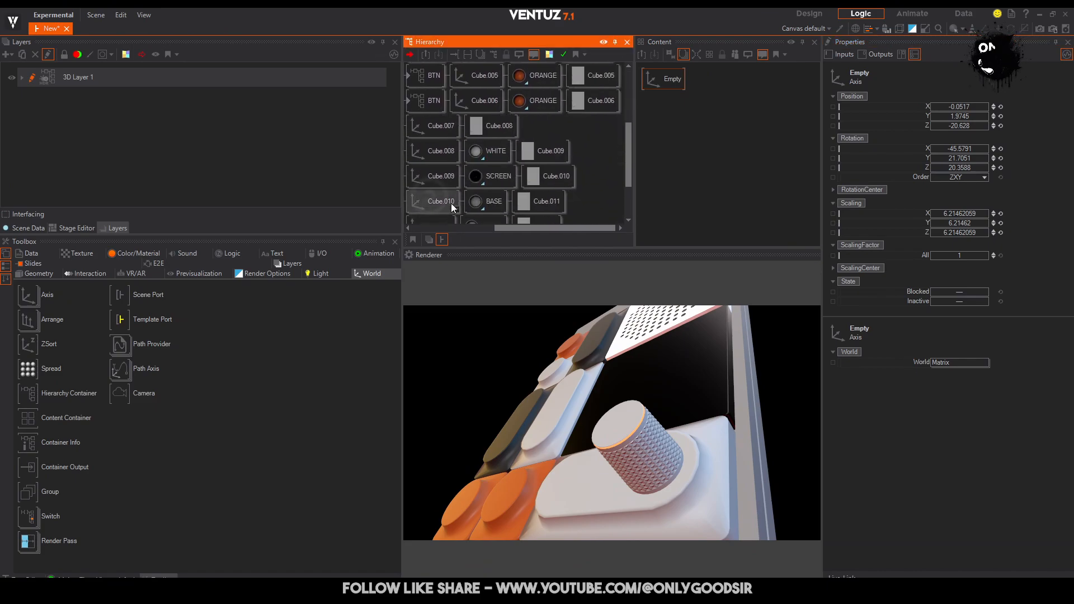
pyautogui.moveTo(448, 204); pyautogui.dragTo(477, 137, button='middle')
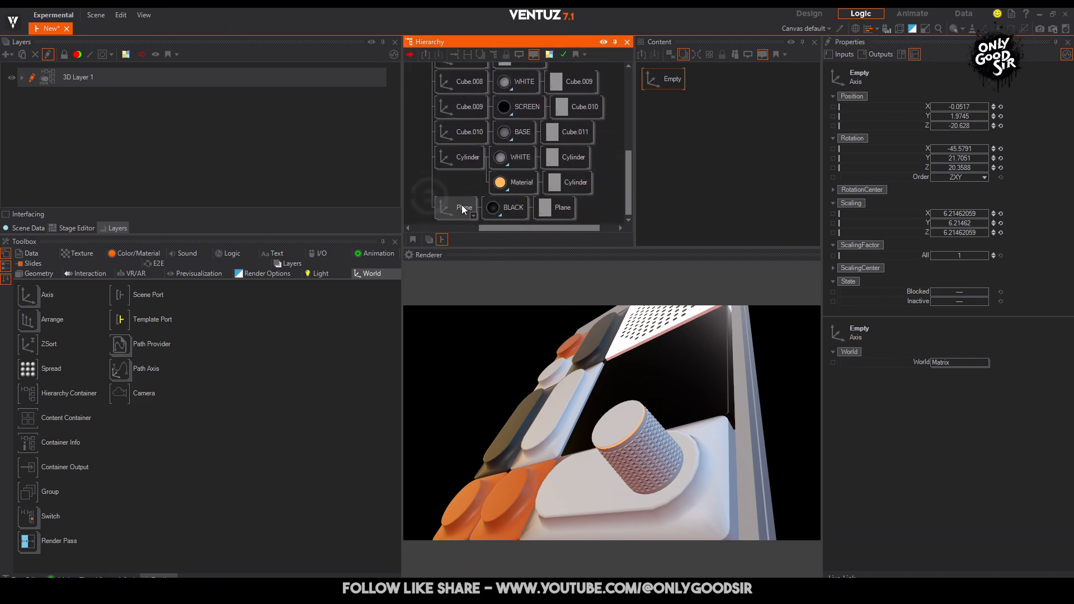
pyautogui.click(460, 159)
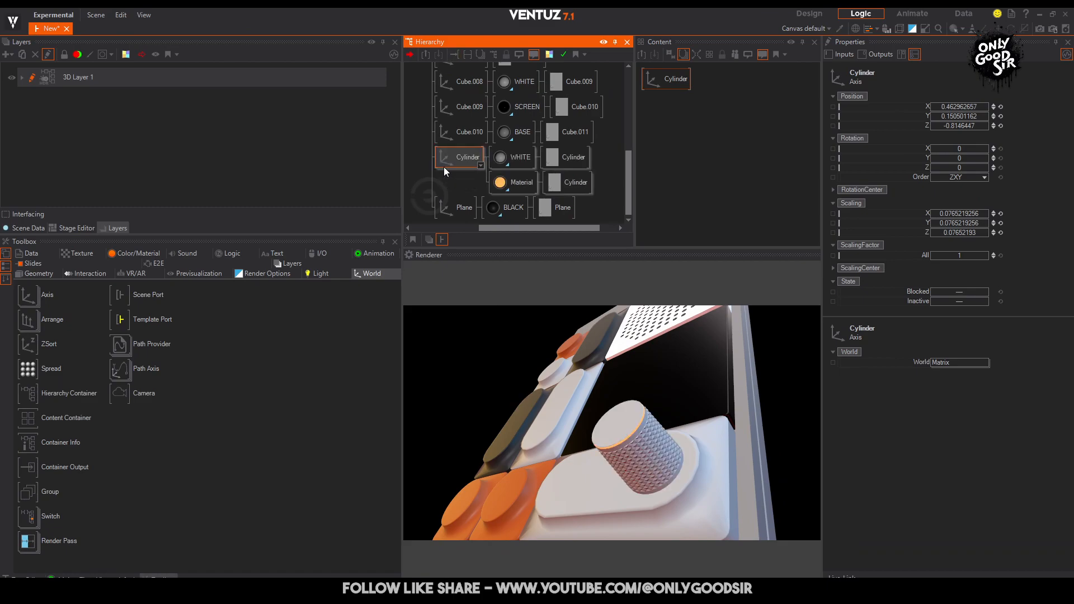
pyautogui.moveTo(959, 167); pyautogui.dragTo(987, 160)
pyautogui.click(1000, 168)
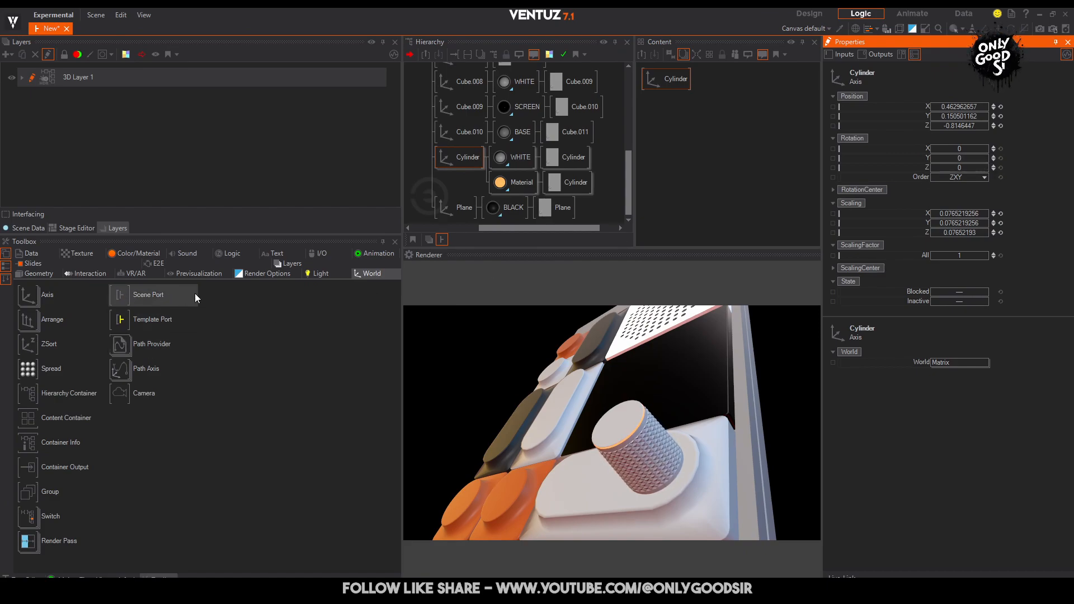
# Insert a Touch Rotation node before the Cylinder axis and set its intersection type to Mesh.
pyautogui.click(81, 274)
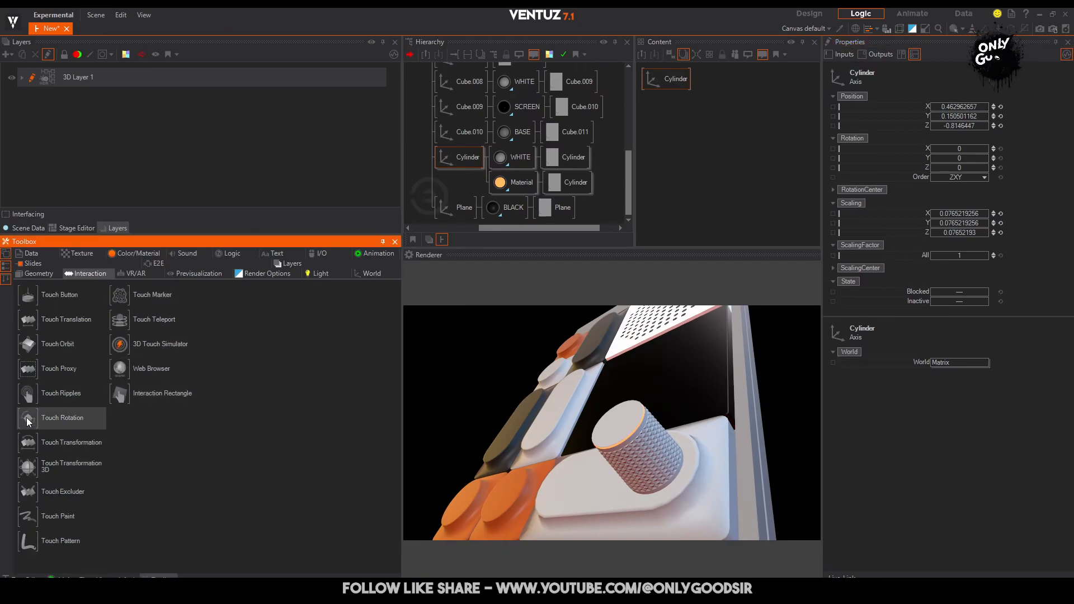
pyautogui.moveTo(436, 154); pyautogui.dragTo(442, 158)
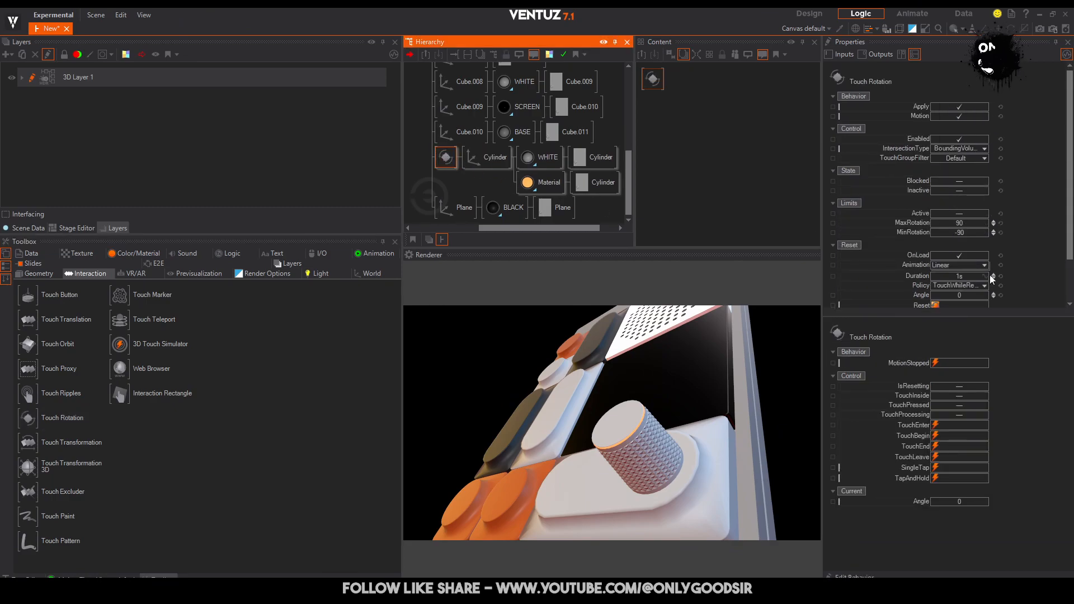
pyautogui.scroll(-2, 1001, 195)
pyautogui.click(975, 97)
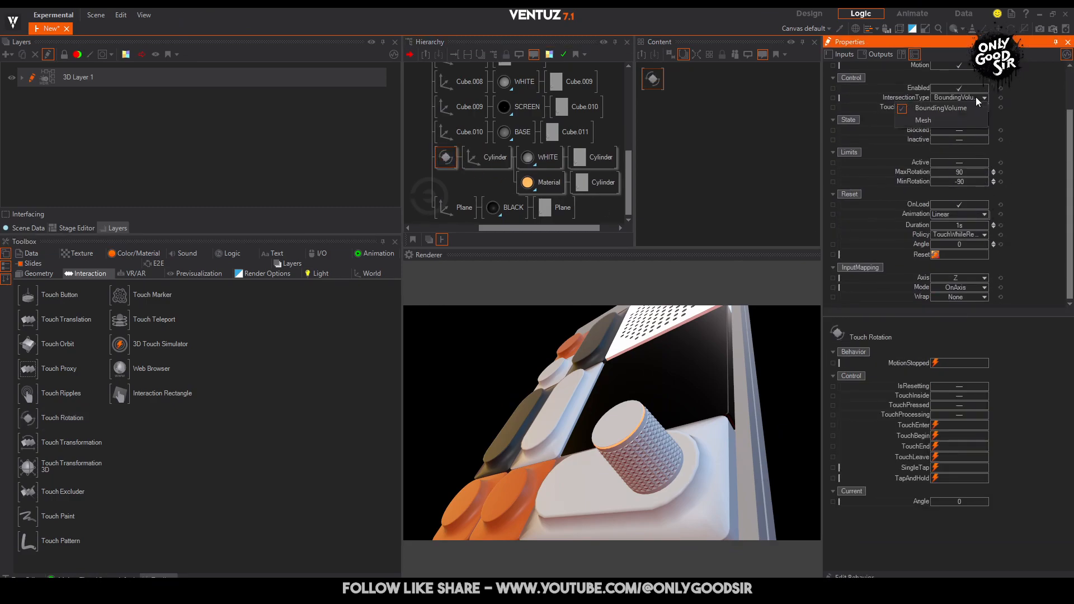
pyautogui.click(961, 121)
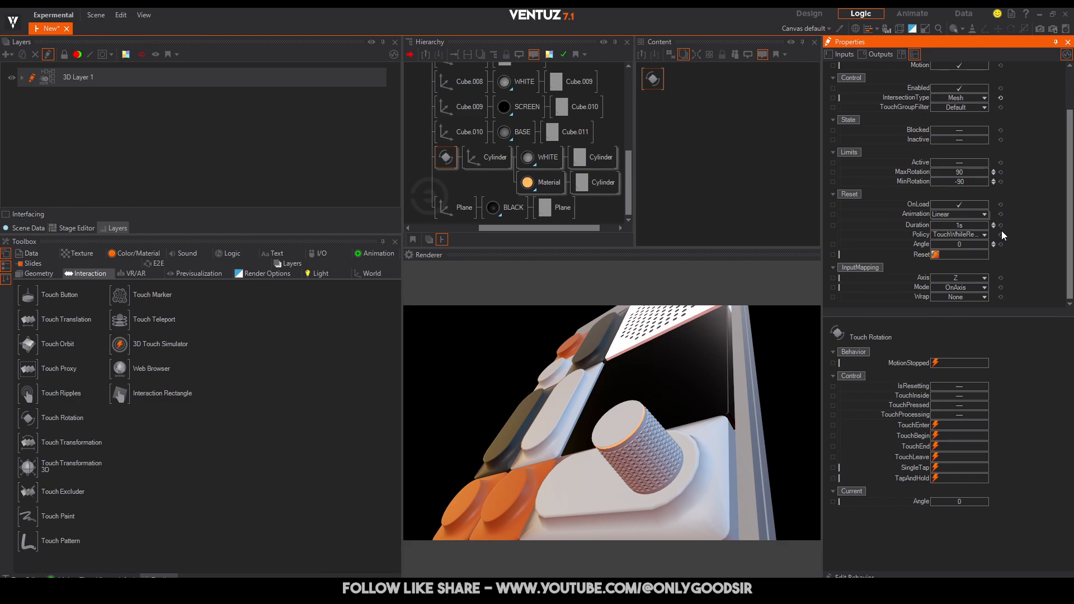
# Try Y as the Touch Rotation axis by turning the knob in the render, and reset the axis to its default.
pyautogui.click(969, 277)
pyautogui.moveTo(647, 482); pyautogui.dragTo(606, 375)
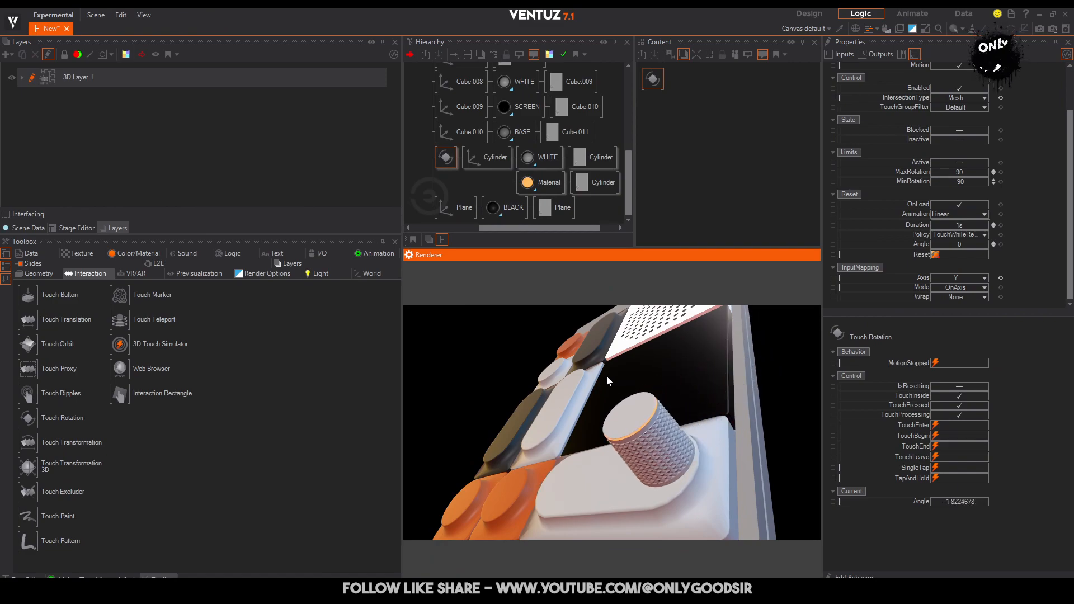
pyautogui.click(1001, 277)
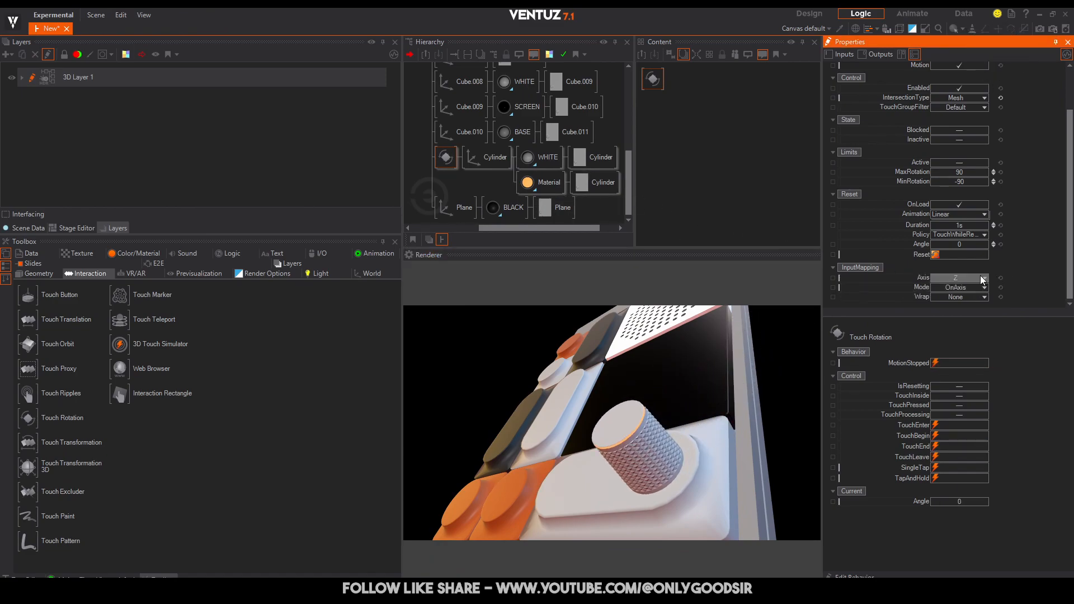
# Set the Touch Rotation axis to Y, move the node behind the Cylinder axis and test turning the knob.
pyautogui.click(966, 302)
pyautogui.moveTo(446, 157); pyautogui.dragTo(517, 162)
pyautogui.moveTo(647, 478); pyautogui.dragTo(659, 436)
pyautogui.moveTo(621, 470)
pyautogui.mouseDown()
pyautogui.moveTo(656, 421)
pyautogui.moveTo(617, 451)
pyautogui.moveTo(632, 461)
pyautogui.mouseUp()
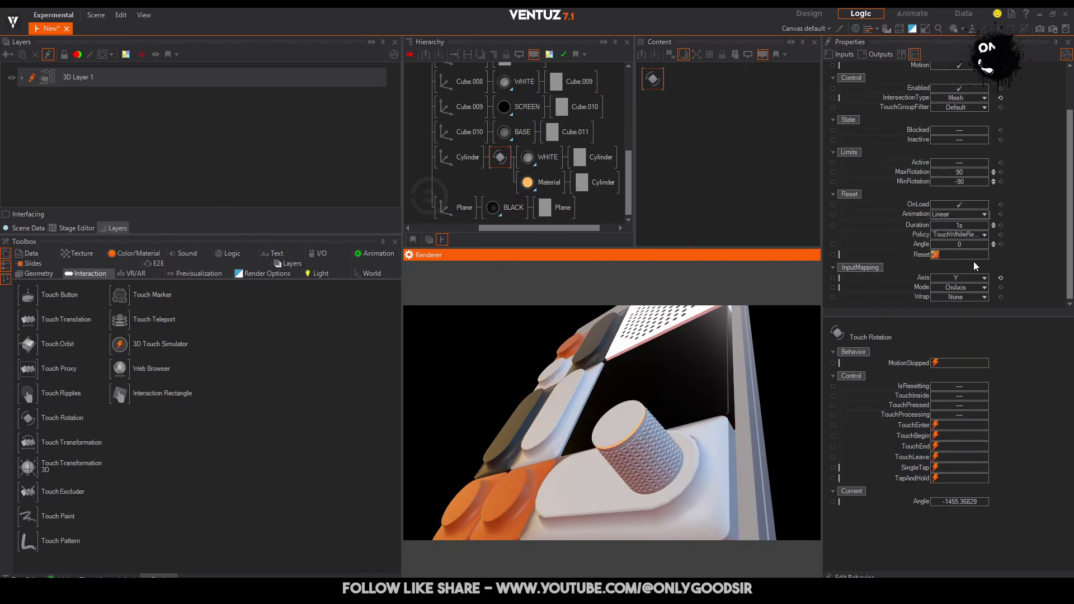
# Set the Touch Rotation input mapping mode to OffAxis and test turning the knob.
pyautogui.click(963, 288)
pyautogui.click(962, 306)
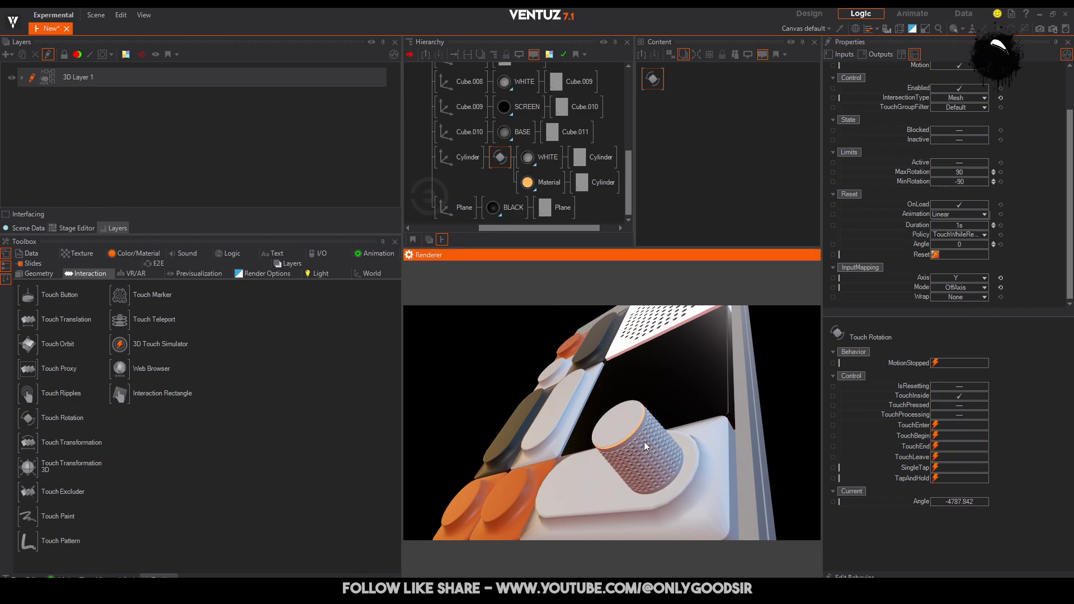
pyautogui.moveTo(697, 381); pyautogui.dragTo(660, 423)
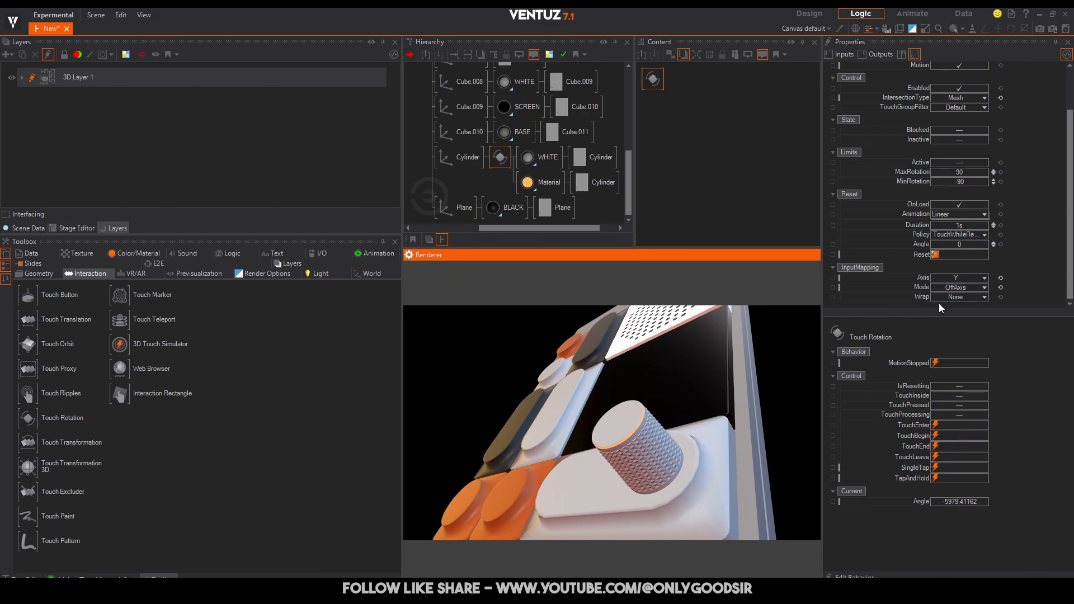
# Set the Touch Rotation's Wrap option to Unsigned and test turning the knob in the render.
pyautogui.click(967, 296)
pyautogui.click(953, 323)
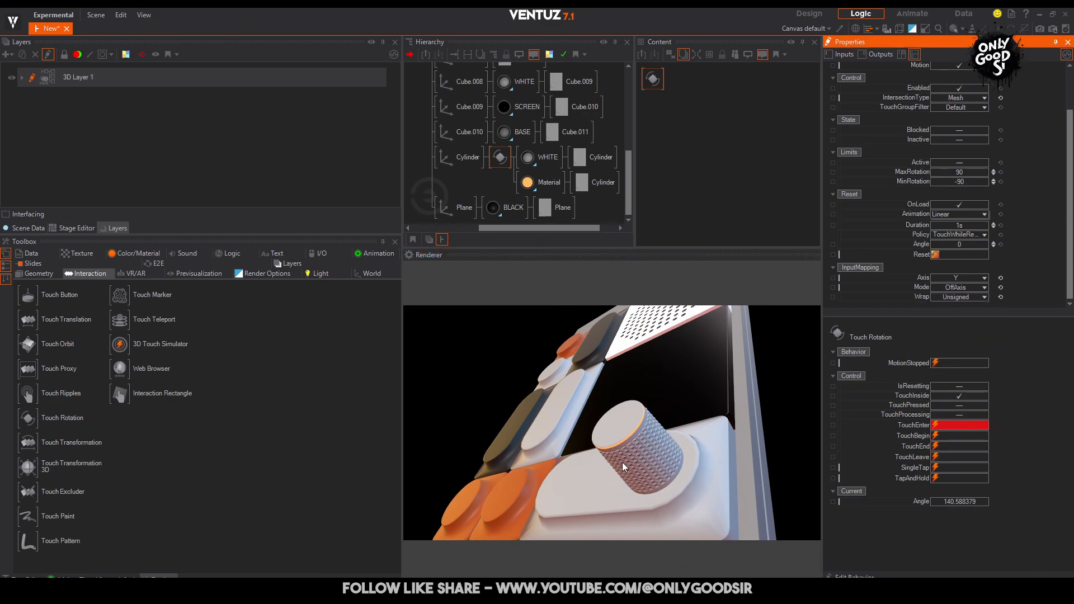
pyautogui.moveTo(640, 446); pyautogui.dragTo(702, 396)
pyautogui.moveTo(613, 470)
pyautogui.mouseDown()
pyautogui.moveTo(627, 457)
pyautogui.moveTo(619, 465)
pyautogui.mouseUp()
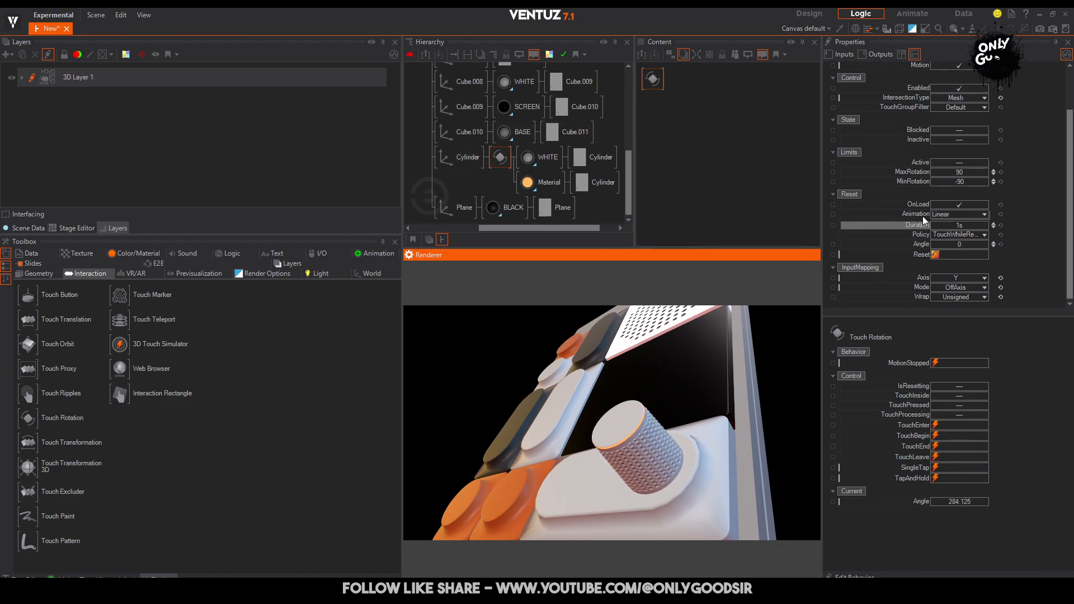
# Scale the Empty axis uniformly to 0.52, rotate it to about -49.3 on Y and shift it to about Y 1.01.
pyautogui.moveTo(440, 111); pyautogui.dragTo(483, 176, button='middle')
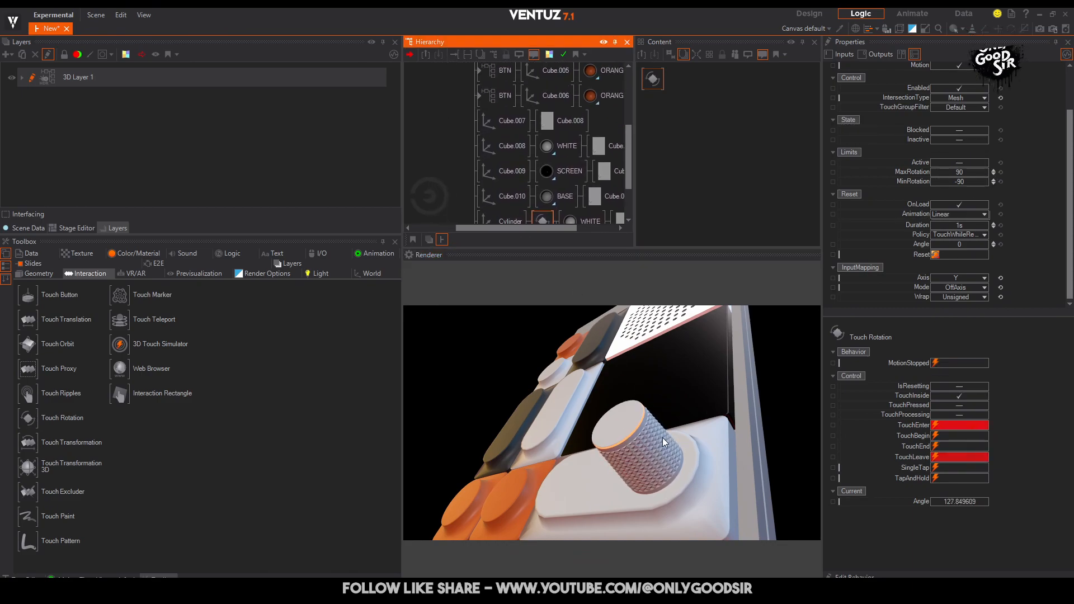
pyautogui.scroll(4, 440, 129)
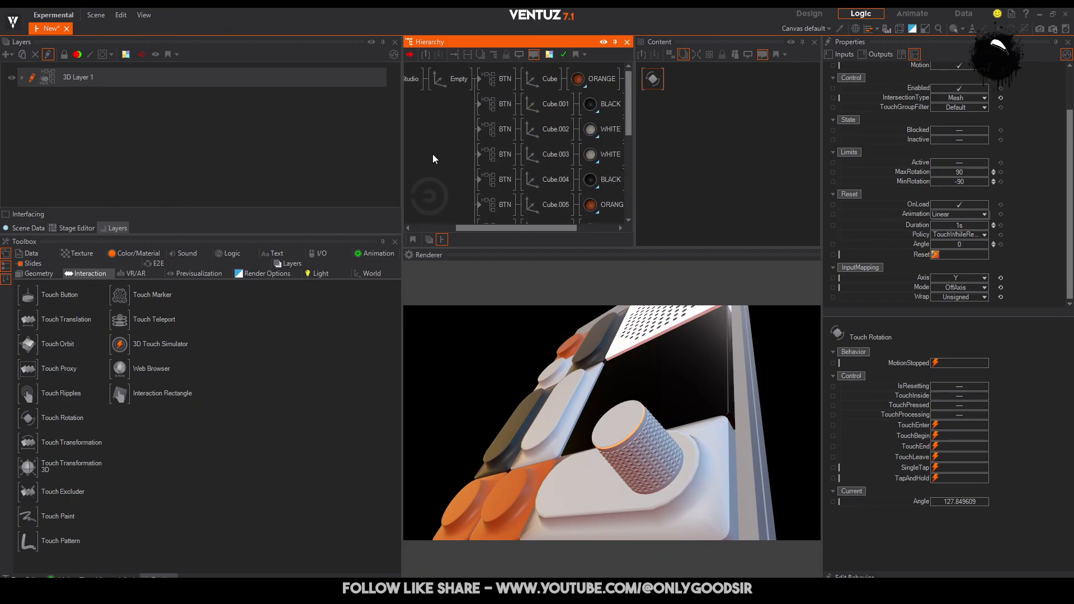
pyautogui.moveTo(434, 143); pyautogui.dragTo(461, 142, button='middle')
pyautogui.click(468, 78)
pyautogui.moveTo(959, 255); pyautogui.dragTo(947, 257)
pyautogui.moveTo(962, 158); pyautogui.dragTo(932, 159)
pyautogui.moveTo(964, 118)
pyautogui.mouseDown()
pyautogui.moveTo(954, 118)
pyautogui.moveTo(982, 34)
pyautogui.moveTo(969, 110)
pyautogui.mouseUp()
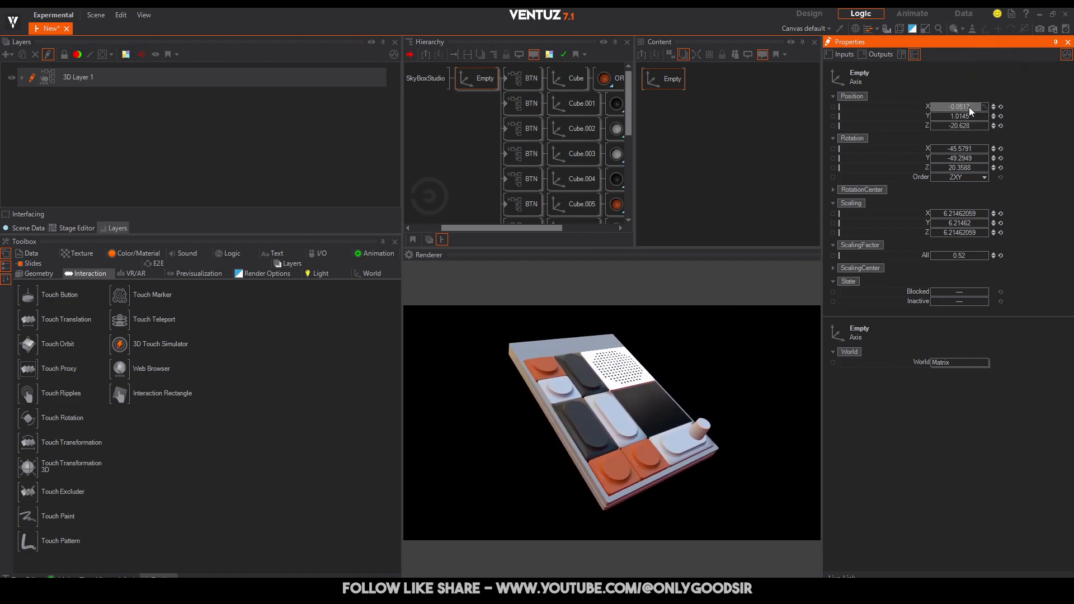
# Show the keyboard straight from above by setting the Empty rotation to -90, 0, 0 and its Y position to about 0.22.
pyautogui.click(1000, 148)
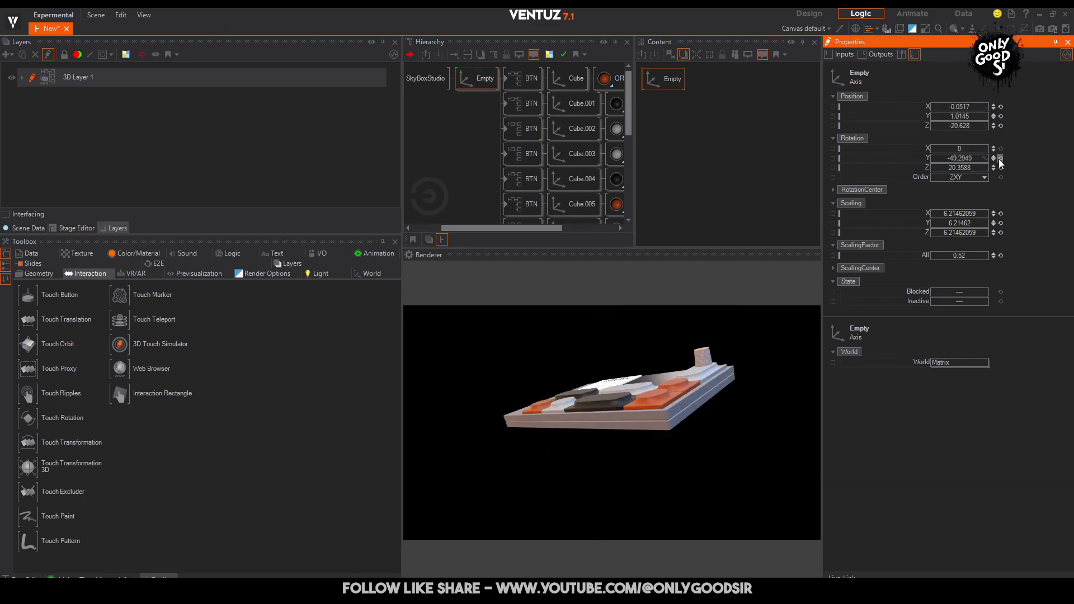
pyautogui.click(1001, 158)
pyautogui.click(1001, 168)
pyautogui.moveTo(973, 149); pyautogui.dragTo(943, 151)
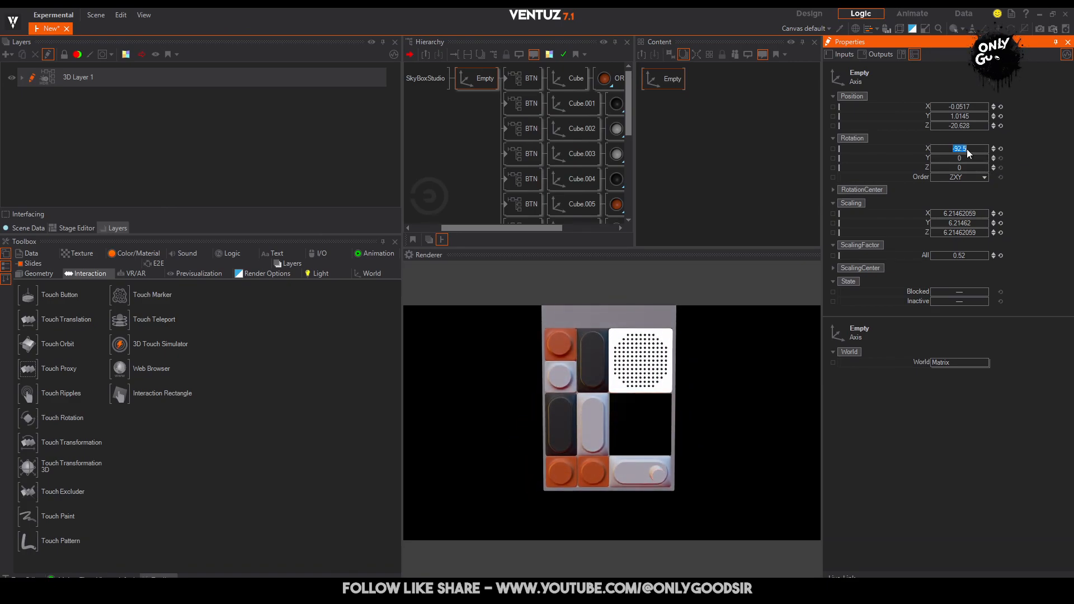
pyautogui.write('0')
pyautogui.press('Return')
pyautogui.moveTo(959, 115); pyautogui.dragTo(939, 112)
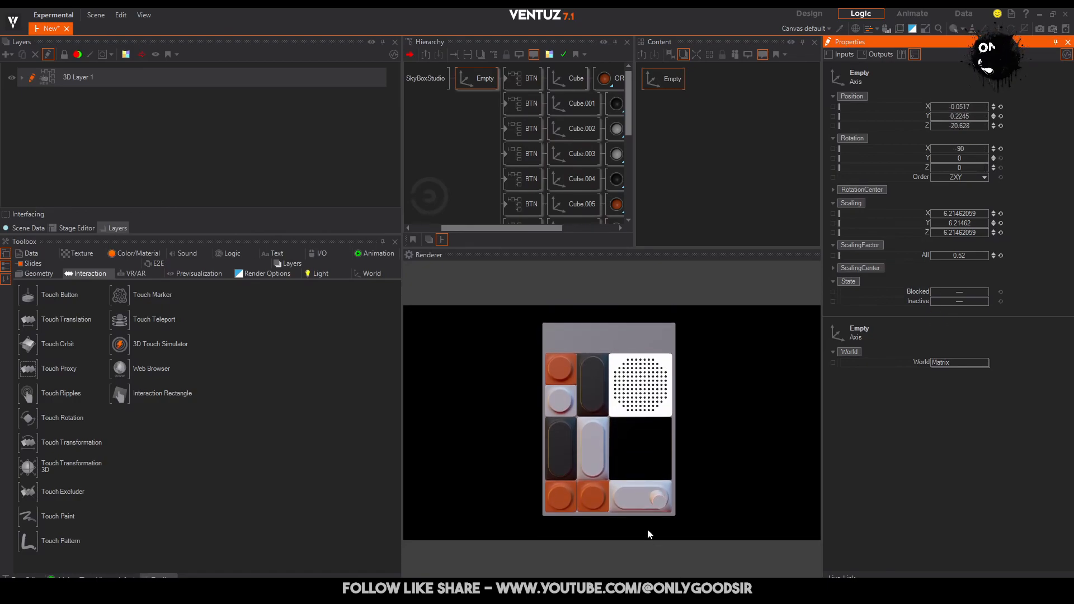
pyautogui.click(654, 500)
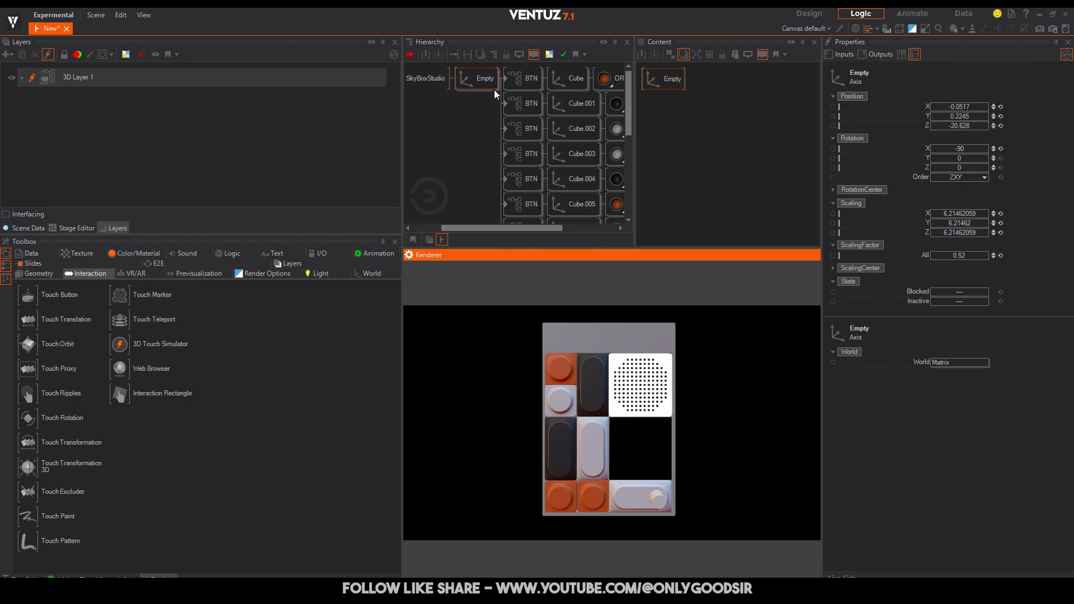
# Collapse the Empty branch, add a new Axis below SkyBoxStudio and attach a 2D text node to it.
pyautogui.doubleClick(481, 80)
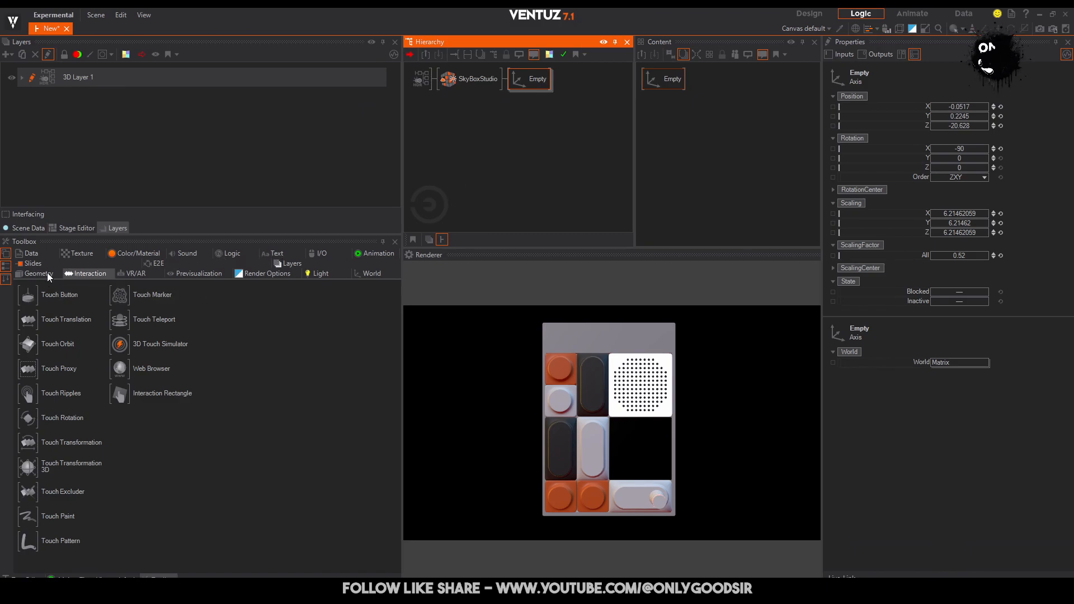
pyautogui.click(369, 274)
pyautogui.moveTo(28, 294); pyautogui.dragTo(448, 97)
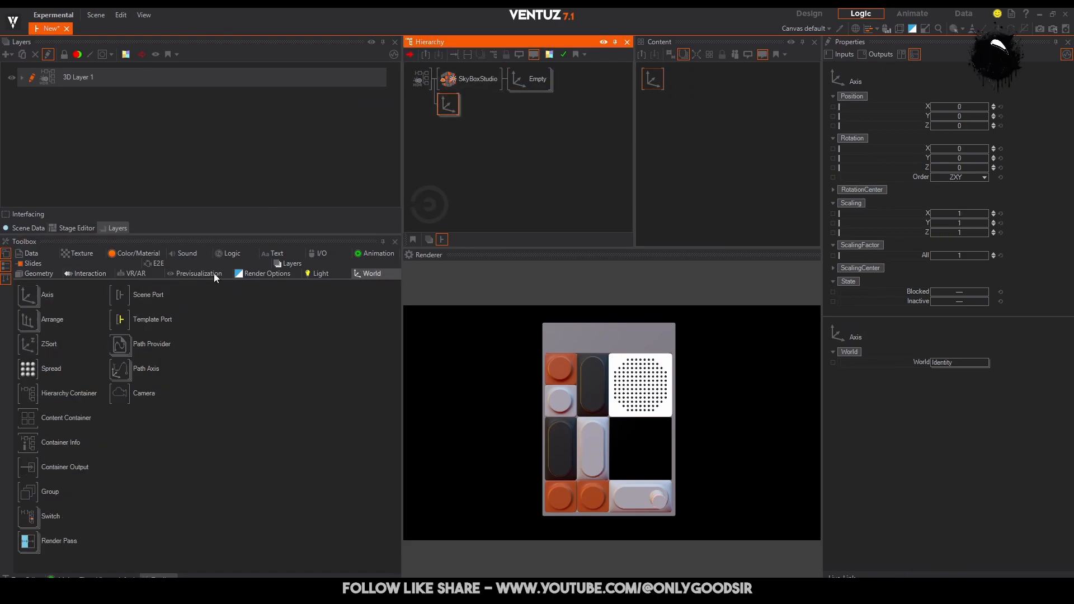
pyautogui.click(271, 253)
pyautogui.moveTo(103, 304); pyautogui.dragTo(446, 111)
pyautogui.click(517, 117)
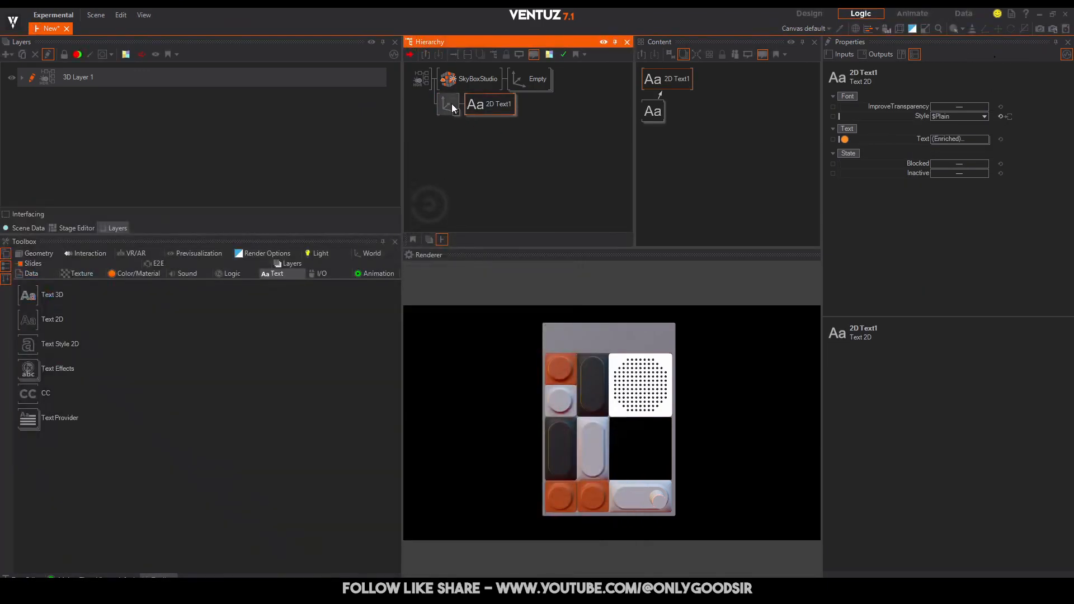
# Scale the text's axis uniformly to 2.49 and move it beside the knob, to X 7.7 and Y -6.74.
pyautogui.click(448, 107)
pyautogui.moveTo(967, 256); pyautogui.dragTo(975, 254)
pyautogui.moveTo(958, 106); pyautogui.dragTo(932, 119)
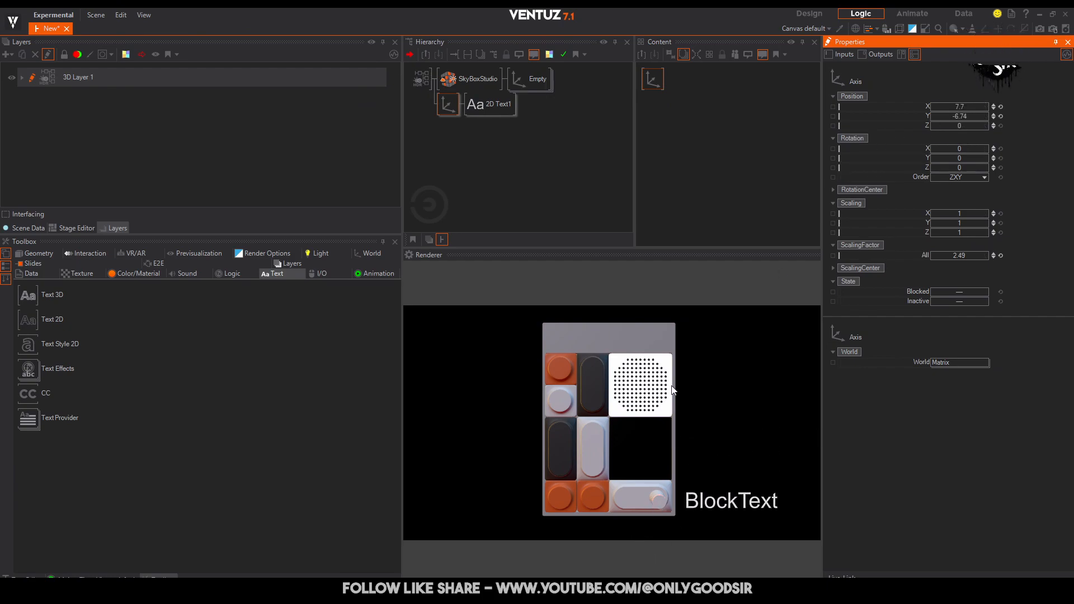
# Show the knob's Touch Rotation and the 2D text nodes together in the content view and arrange them apart.
pyautogui.click(448, 105)
pyautogui.click(538, 83)
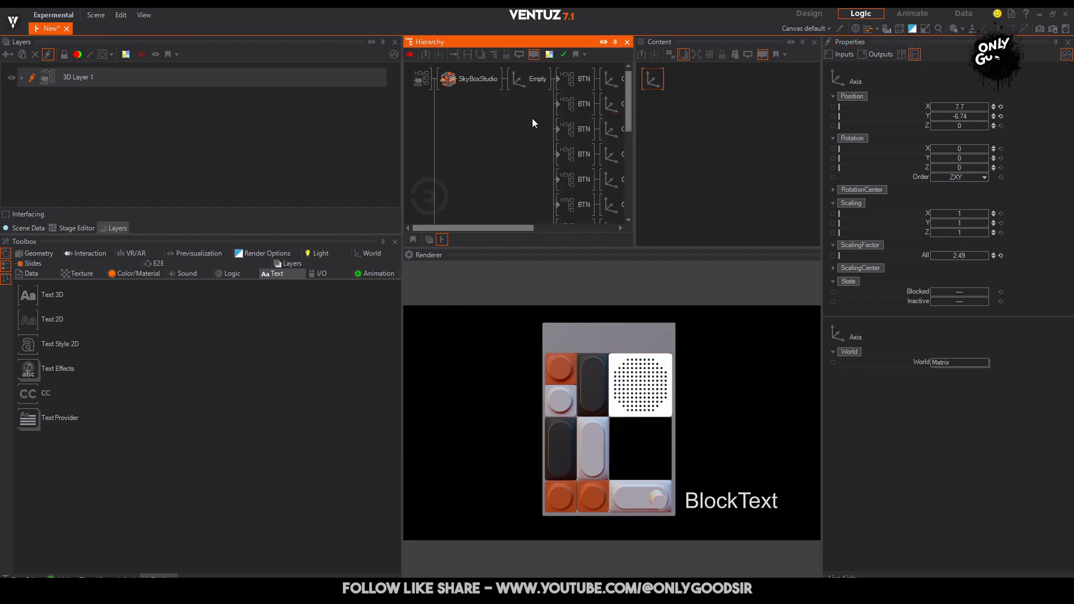
pyautogui.scroll(-8, 515, 147)
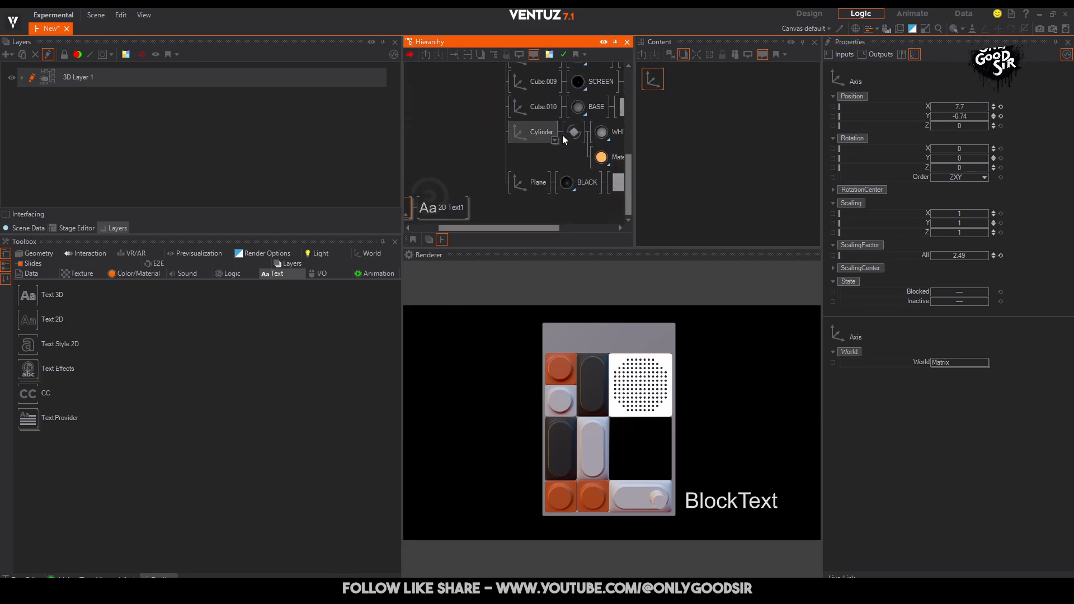
pyautogui.click(574, 132)
pyautogui.moveTo(658, 80); pyautogui.dragTo(694, 185)
pyautogui.click(424, 189)
pyautogui.moveTo(424, 189); pyautogui.dragTo(444, 193, button='middle')
pyautogui.click(462, 204)
pyautogui.click(739, 183)
pyautogui.click(682, 82)
pyautogui.moveTo(662, 113); pyautogui.dragTo(767, 170)
pyautogui.moveTo(686, 79); pyautogui.dragTo(792, 93)
pyautogui.moveTo(773, 175); pyautogui.dragTo(785, 185)
# Bind the Block Text's Text property to the Touch Rotation's current Angle and test it by turning the knob.
pyautogui.click(906, 264)
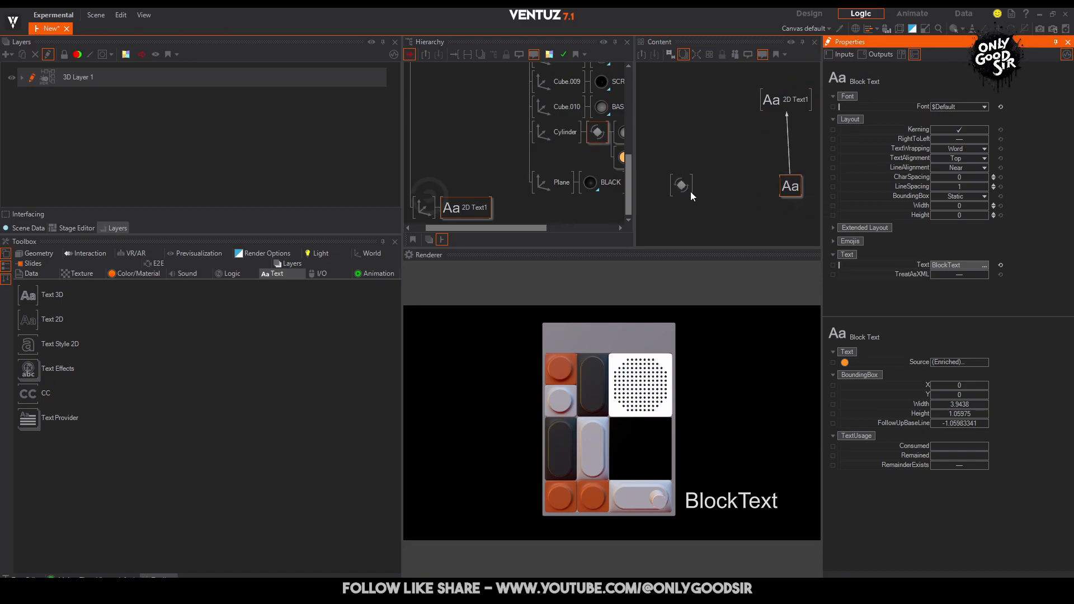
pyautogui.moveTo(918, 264); pyautogui.dragTo(678, 193)
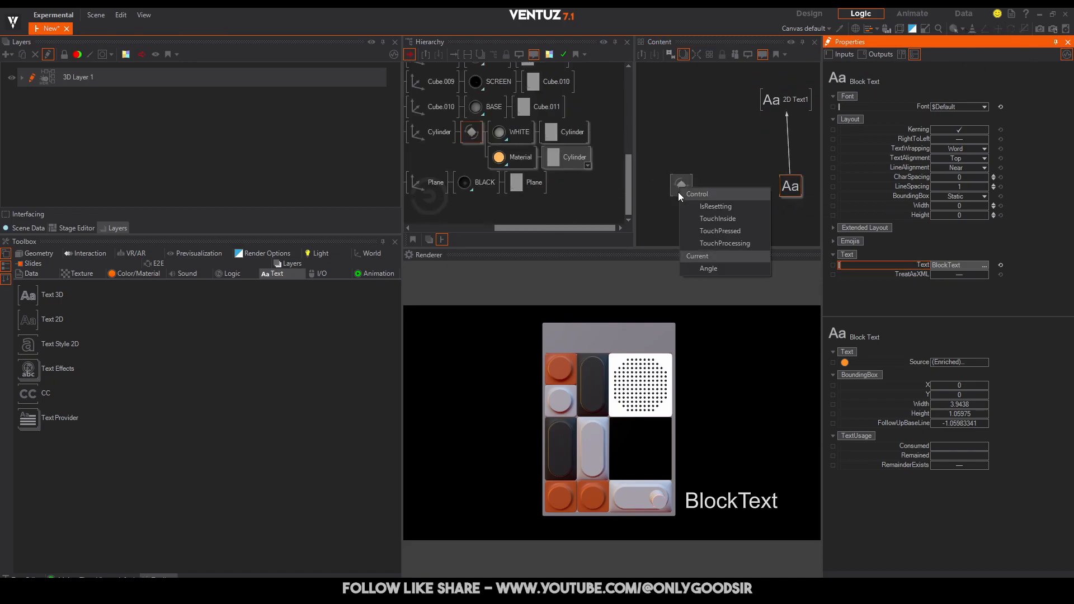
pyautogui.click(716, 268)
pyautogui.moveTo(660, 497); pyautogui.dragTo(729, 219)
# Insert a Clipping node into the link between the Touch Rotation and the Block Text.
pyautogui.click(722, 202)
pyautogui.doubleClick(728, 203)
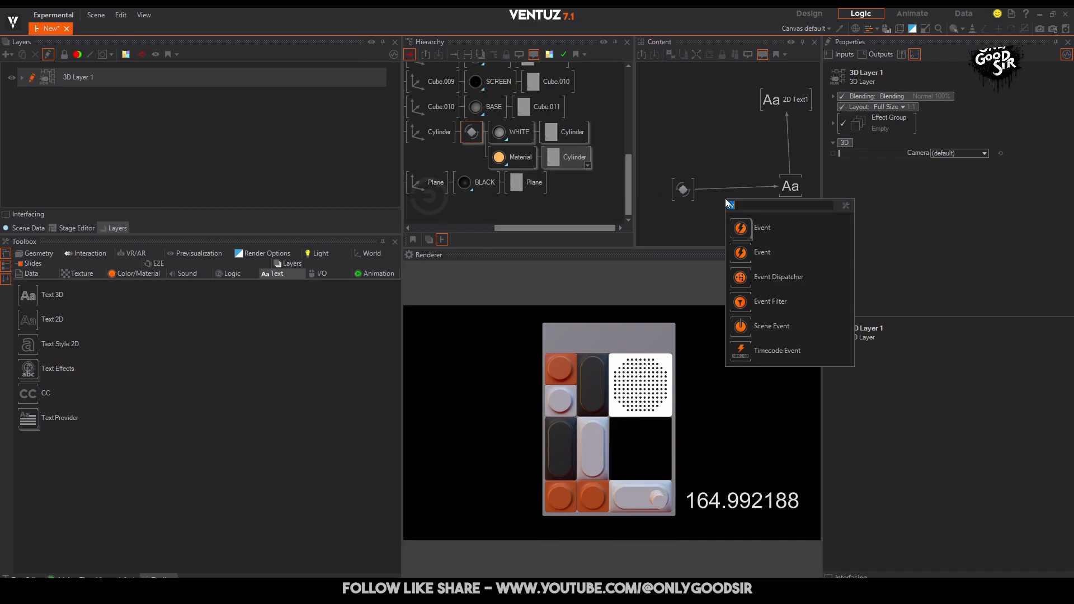
pyautogui.write('clip')
pyautogui.click(739, 219)
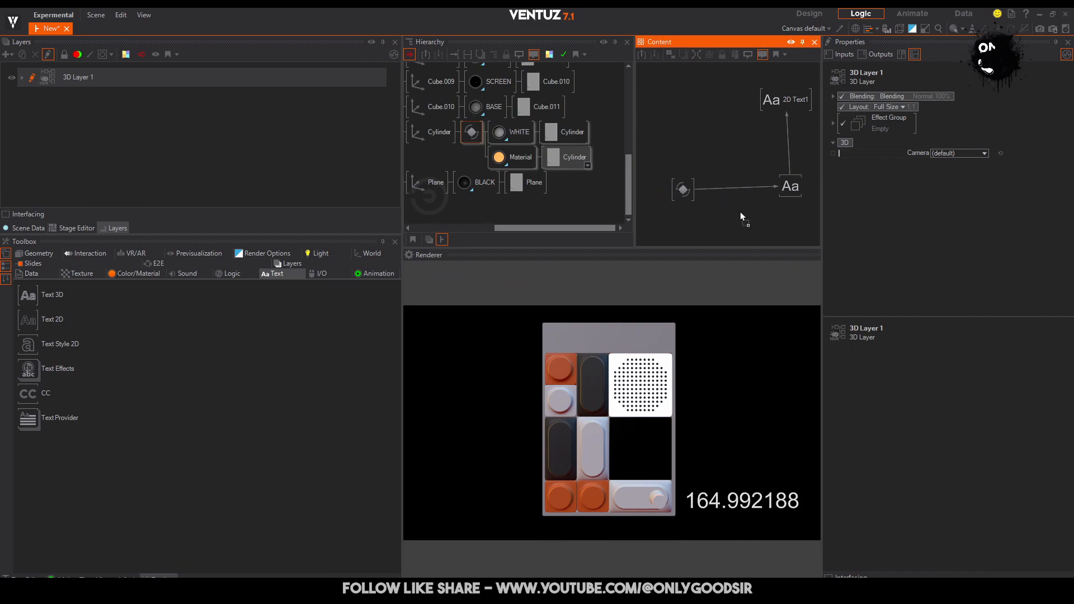
pyautogui.click(737, 187)
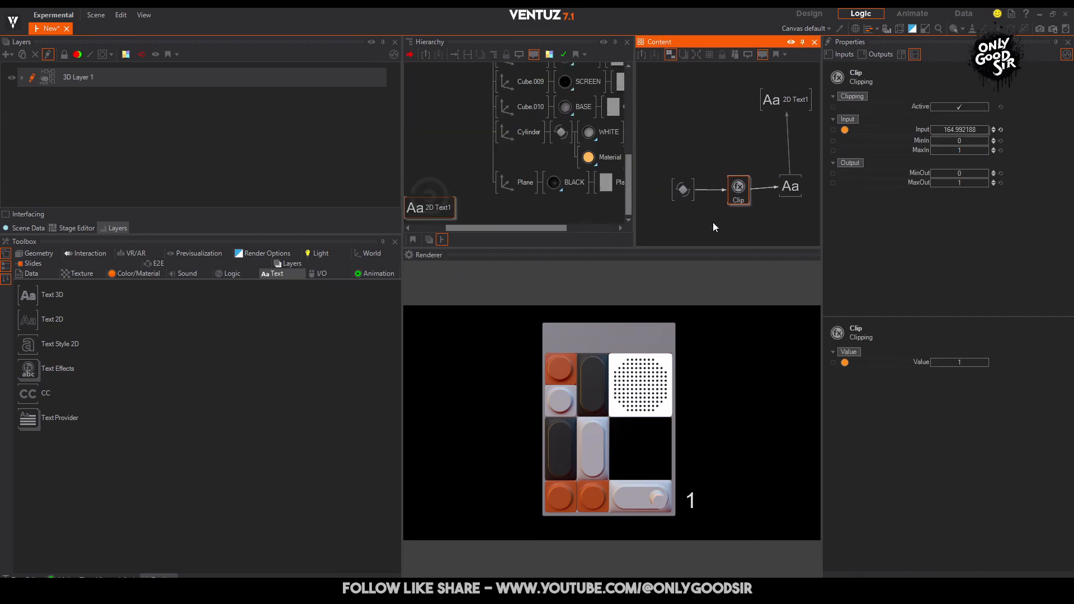
# Look up the Clipping node by searching for "clip" and among the Logic toolbox's Math Effects.
pyautogui.doubleClick(685, 219)
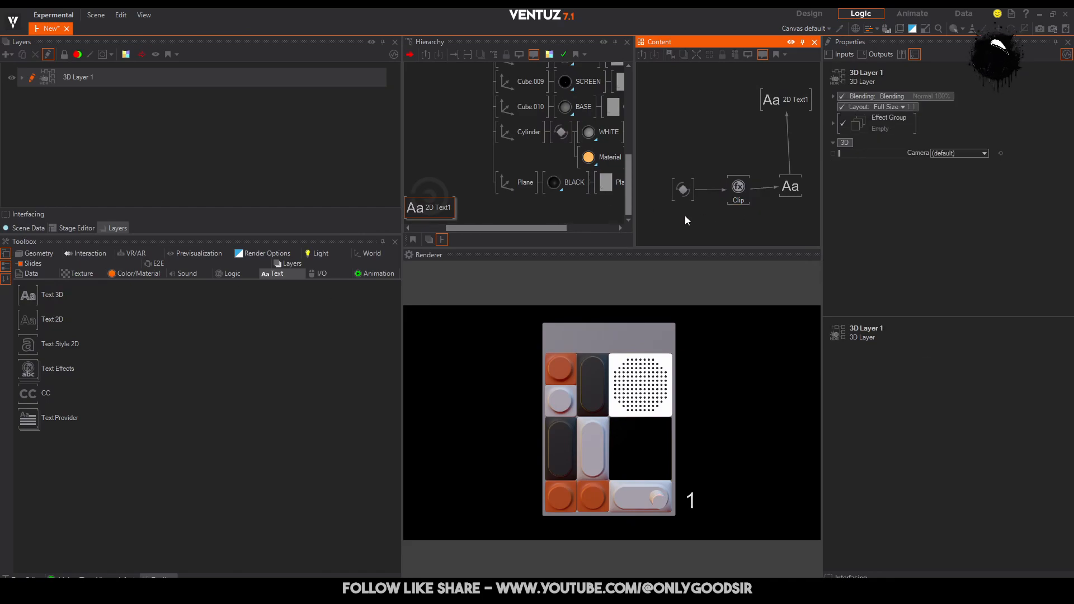
pyautogui.write('clip')
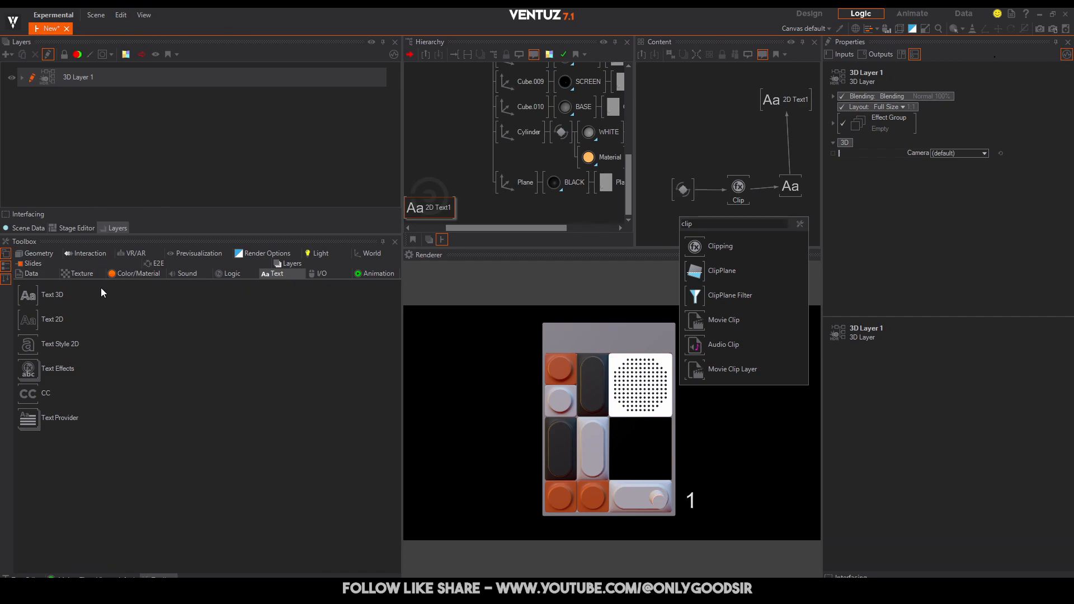
pyautogui.click(234, 274)
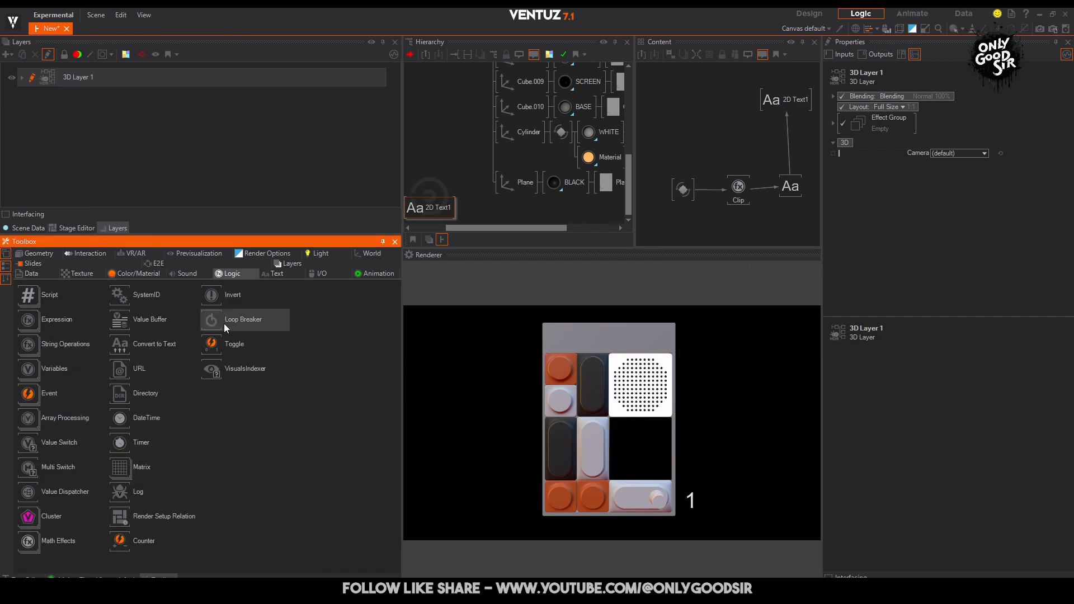
pyautogui.click(42, 543)
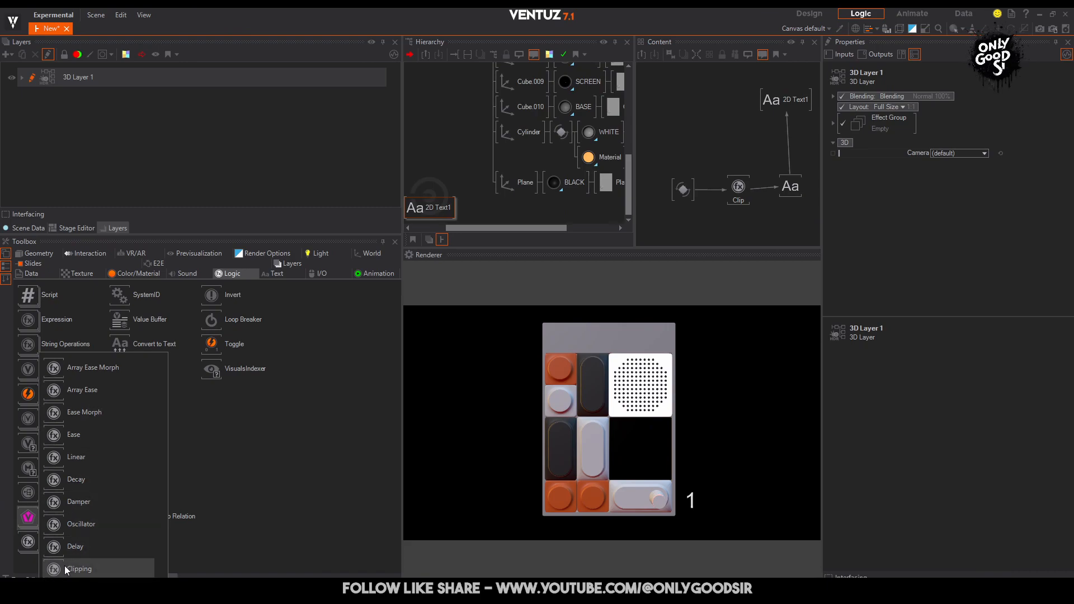
pyautogui.click(275, 546)
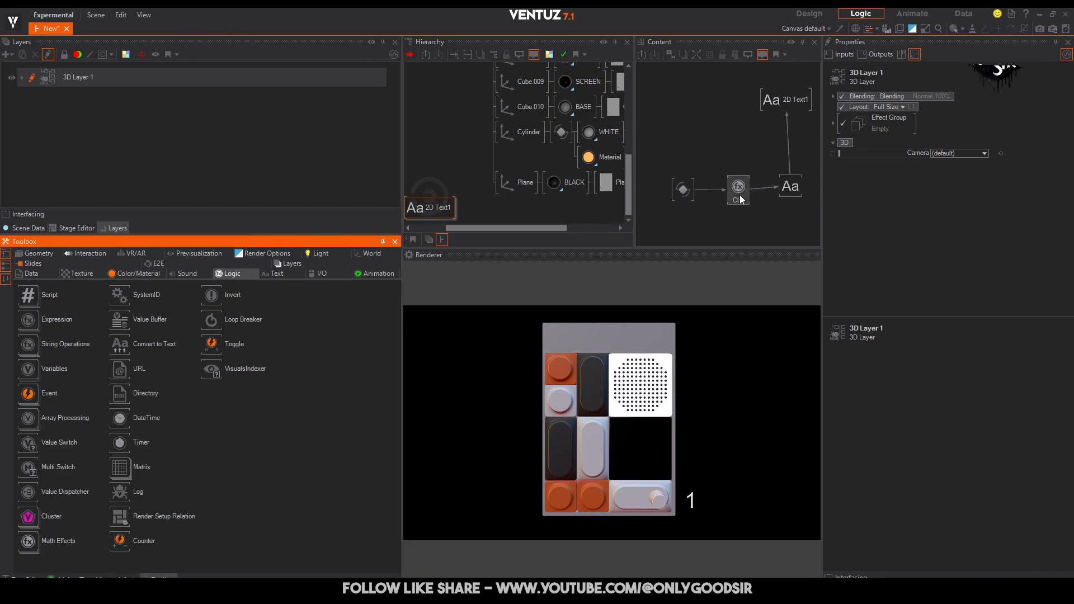
# Set the Clipping node's MaxIn to 360 and MaxOut to 100, and test the displayed number by turning the knob.
pyautogui.moveTo(736, 190); pyautogui.dragTo(729, 187)
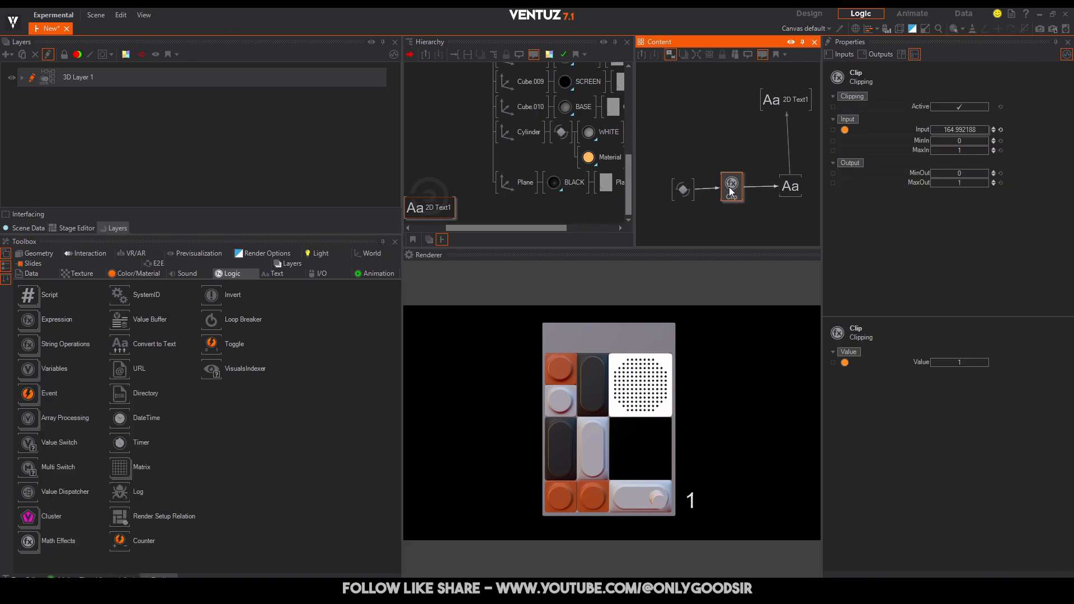
pyautogui.doubleClick(965, 149)
pyautogui.write('360')
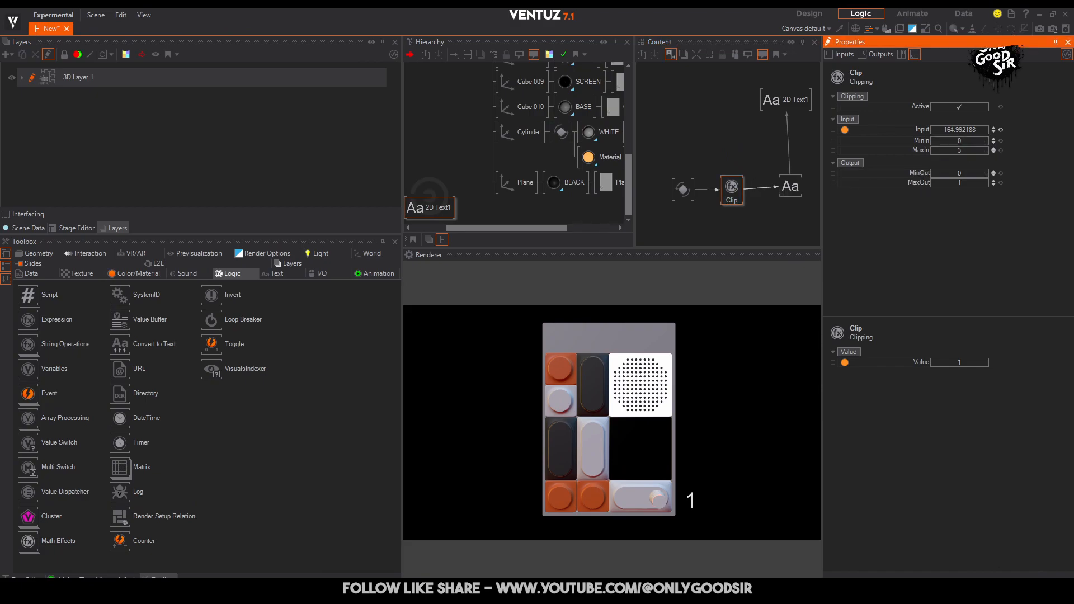
pyautogui.press('Return')
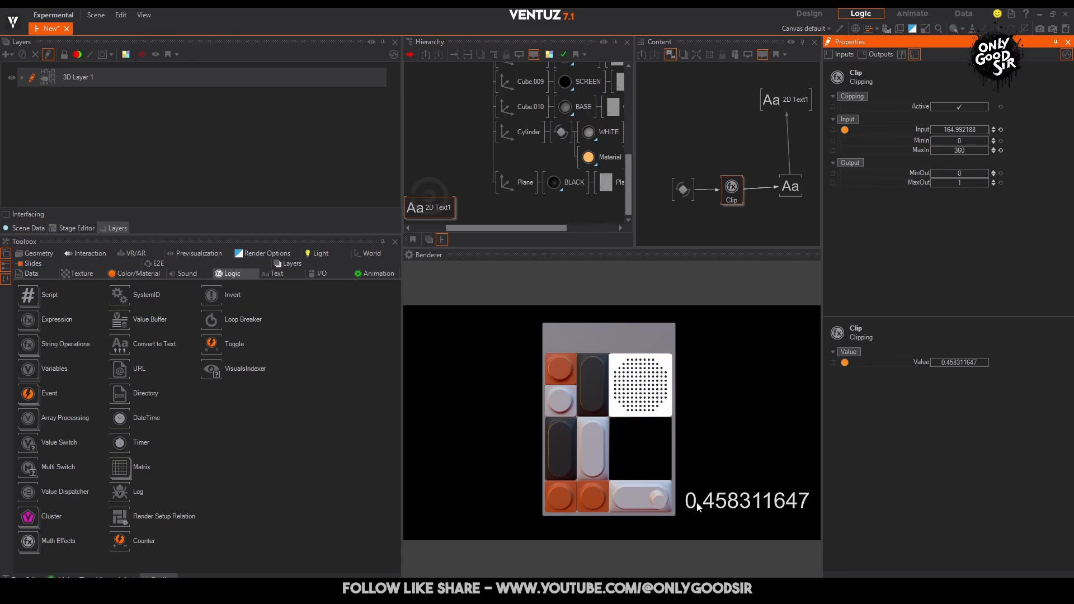
pyautogui.click(970, 179)
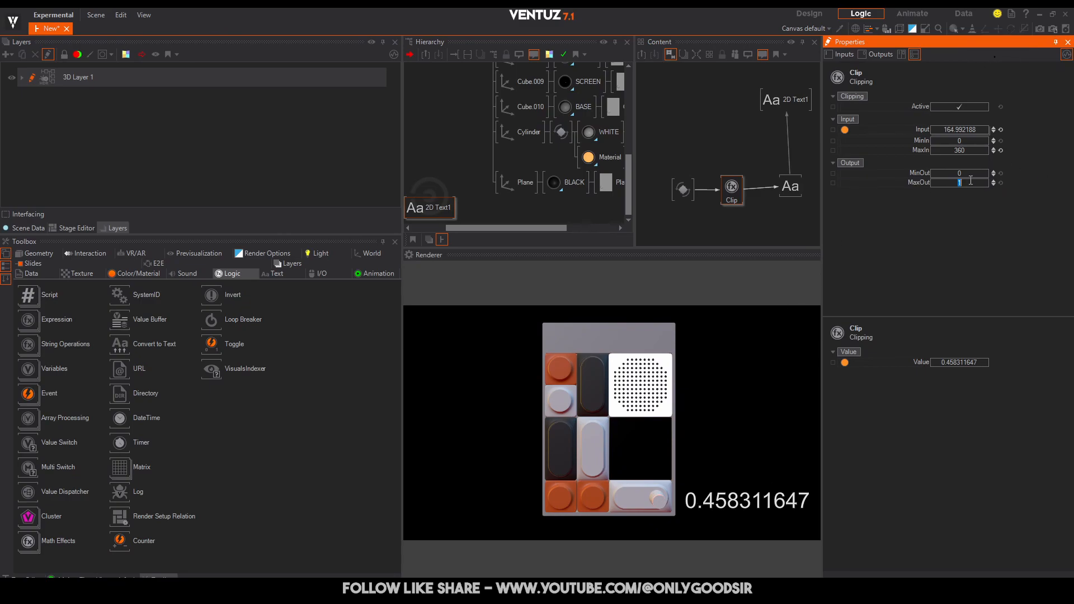
pyautogui.write('00')
pyautogui.press('Return')
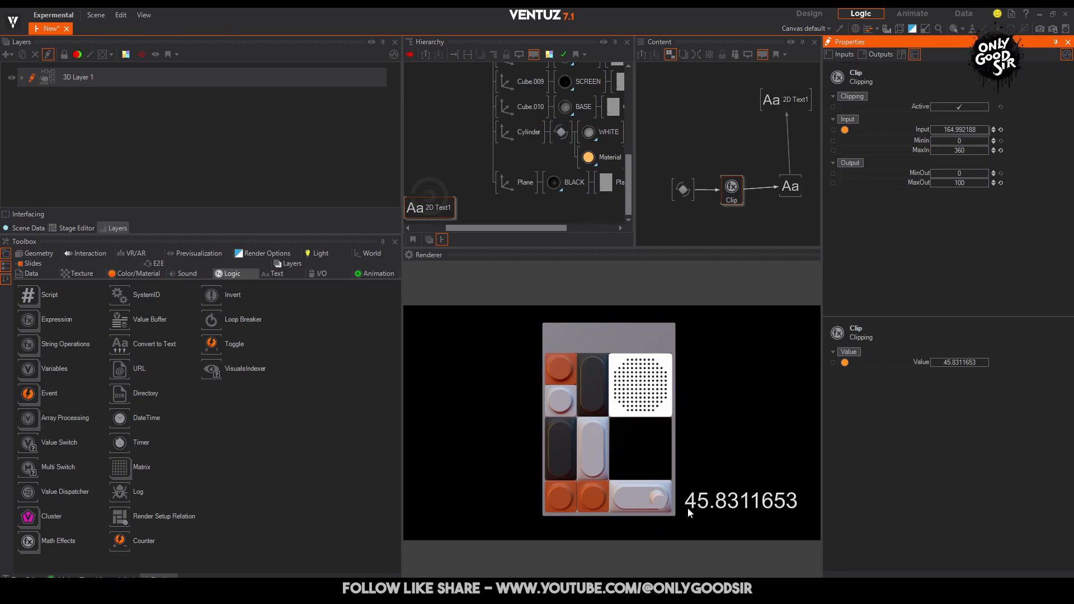
pyautogui.moveTo(650, 496); pyautogui.dragTo(654, 495)
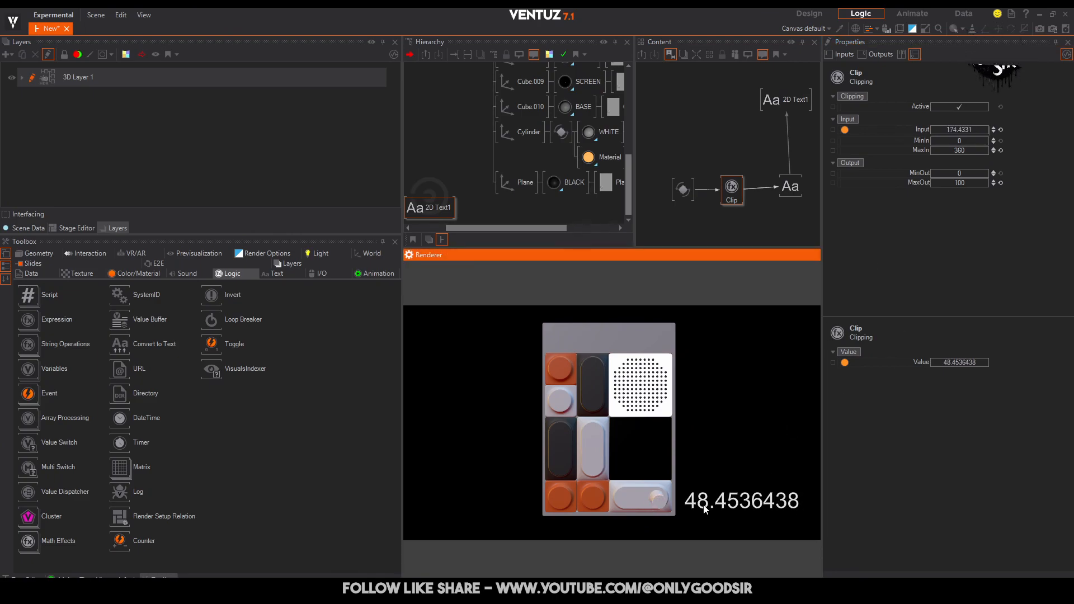
# Insert an Int node into the link between the Clipping node and the Block Text, and test it by turning the knob.
pyautogui.click(793, 196)
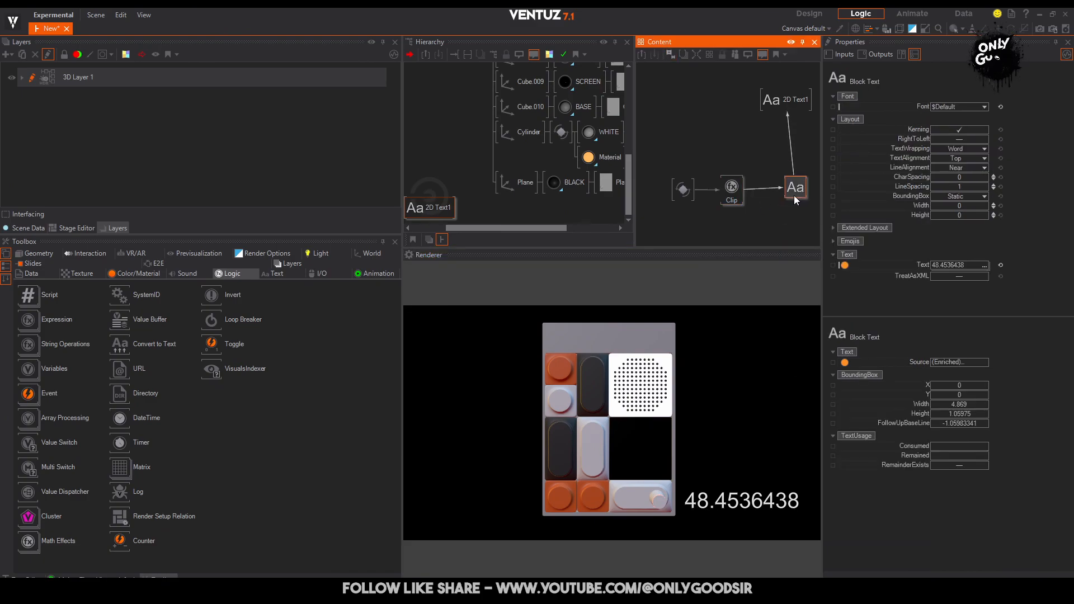
pyautogui.click(736, 195)
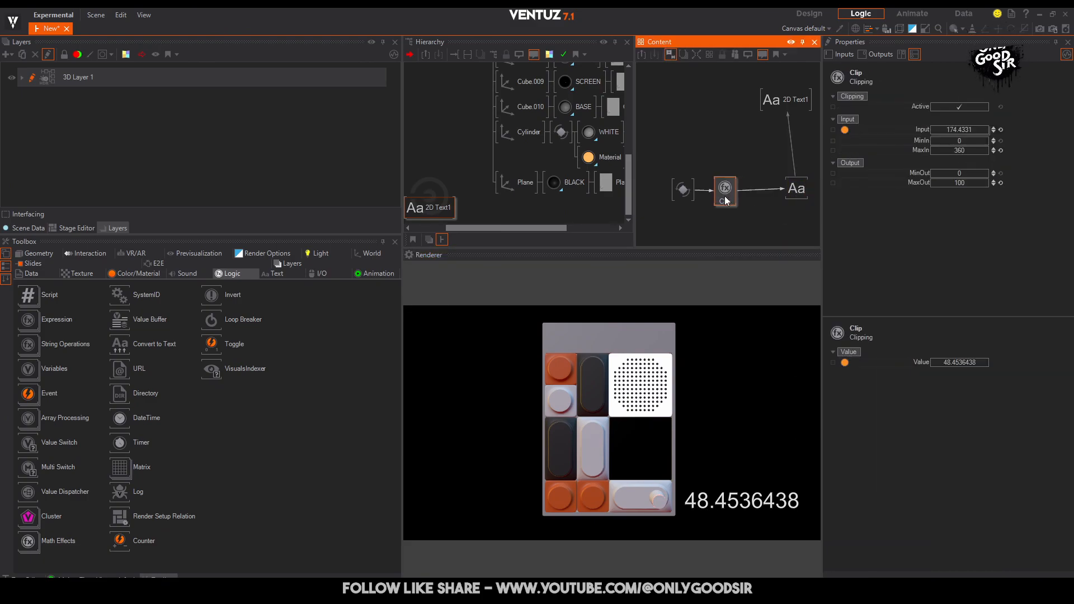
pyautogui.click(763, 202)
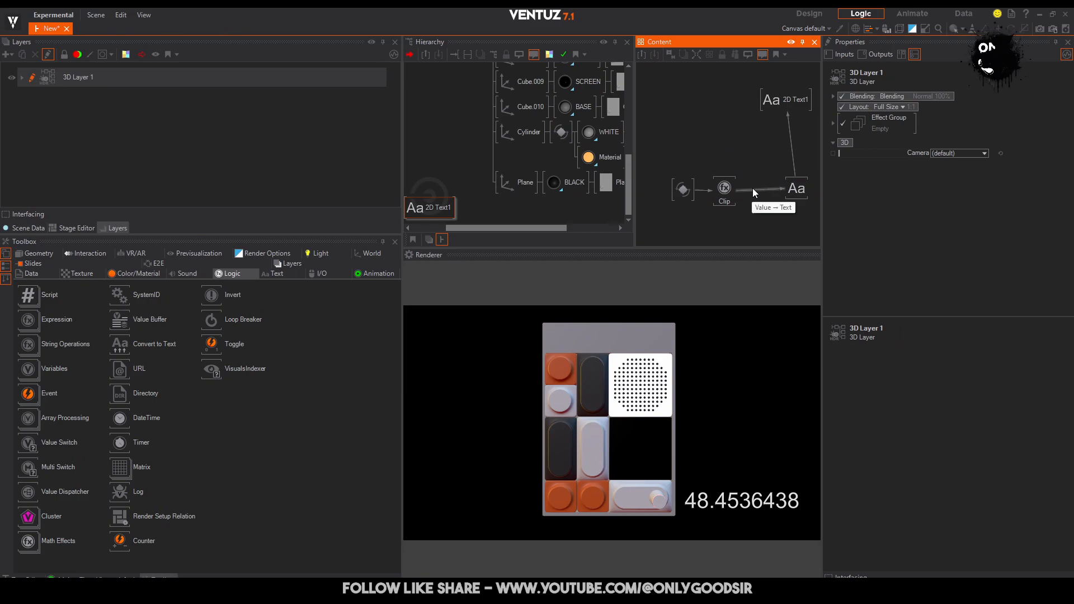
pyautogui.doubleClick(759, 209)
pyautogui.write('in')
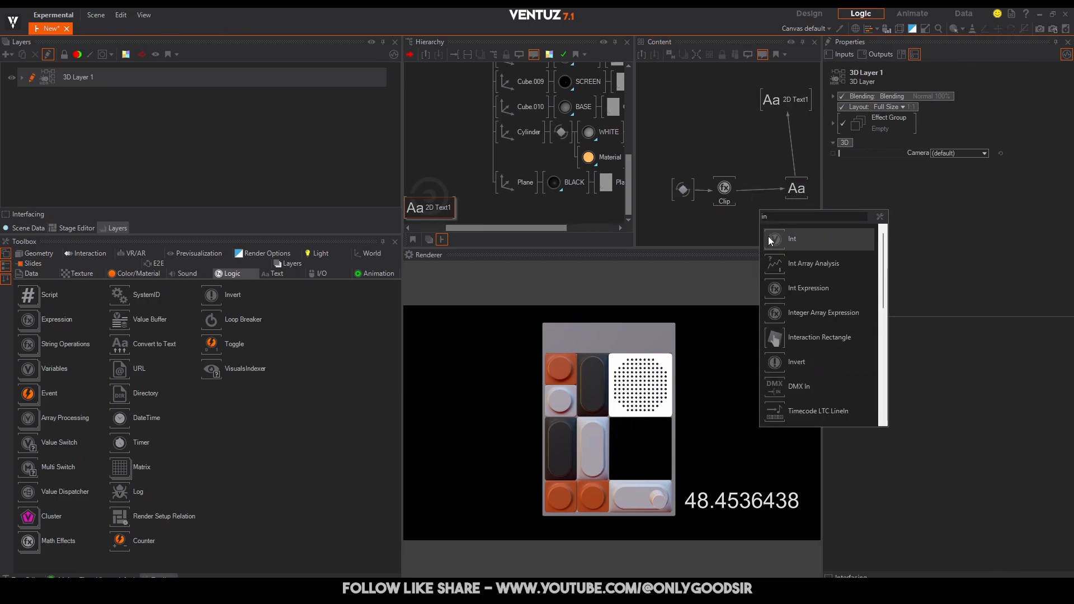
pyautogui.click(770, 240)
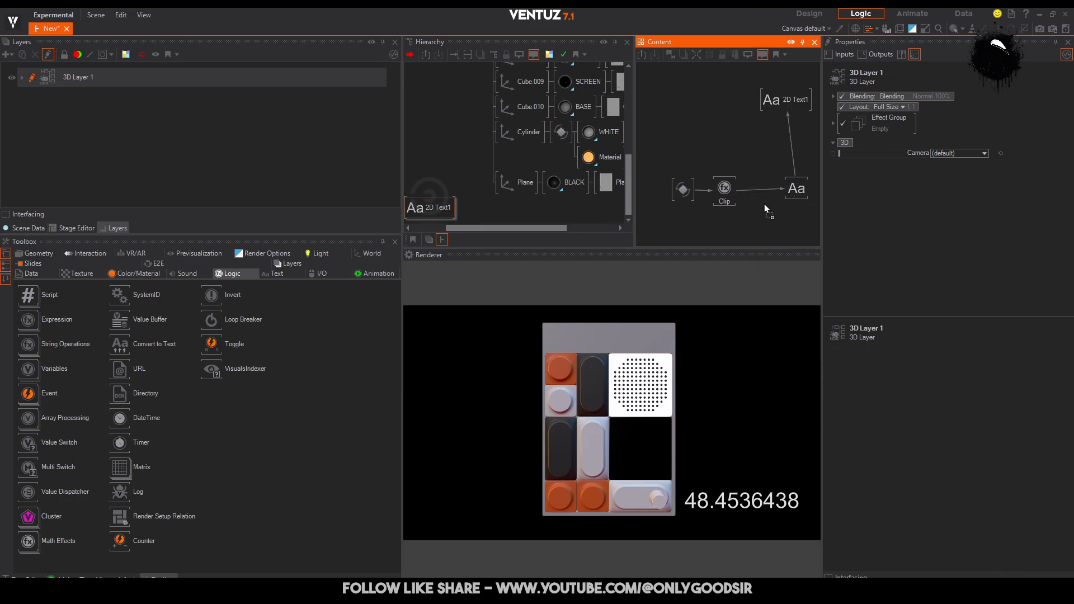
pyautogui.click(762, 195)
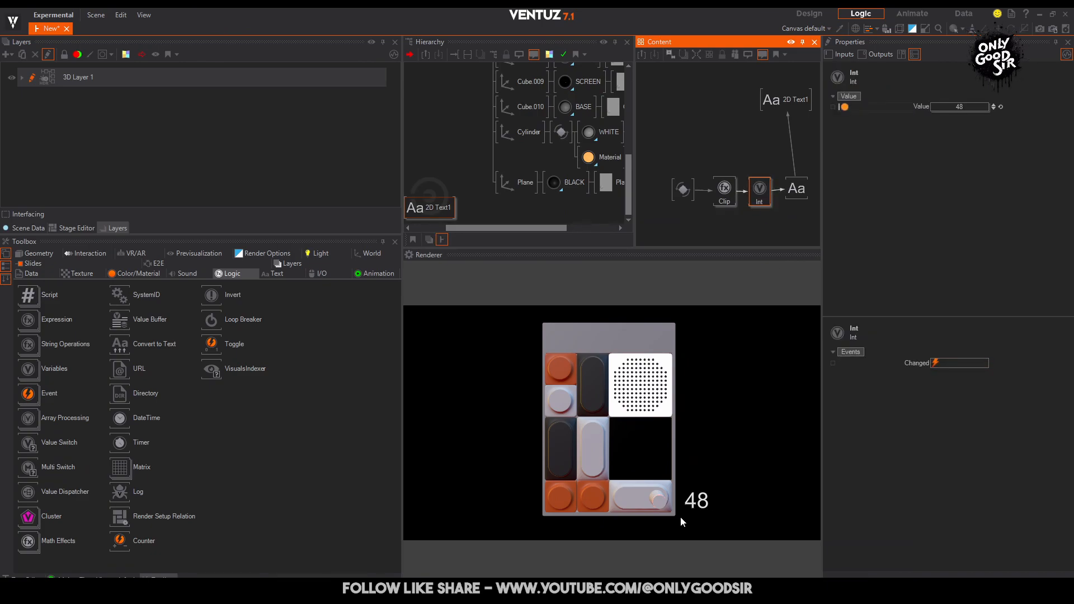
pyautogui.moveTo(653, 498)
pyautogui.mouseDown()
pyautogui.moveTo(646, 504)
pyautogui.moveTo(664, 498)
pyautogui.moveTo(653, 508)
pyautogui.moveTo(667, 498)
pyautogui.moveTo(654, 513)
pyautogui.mouseUp()
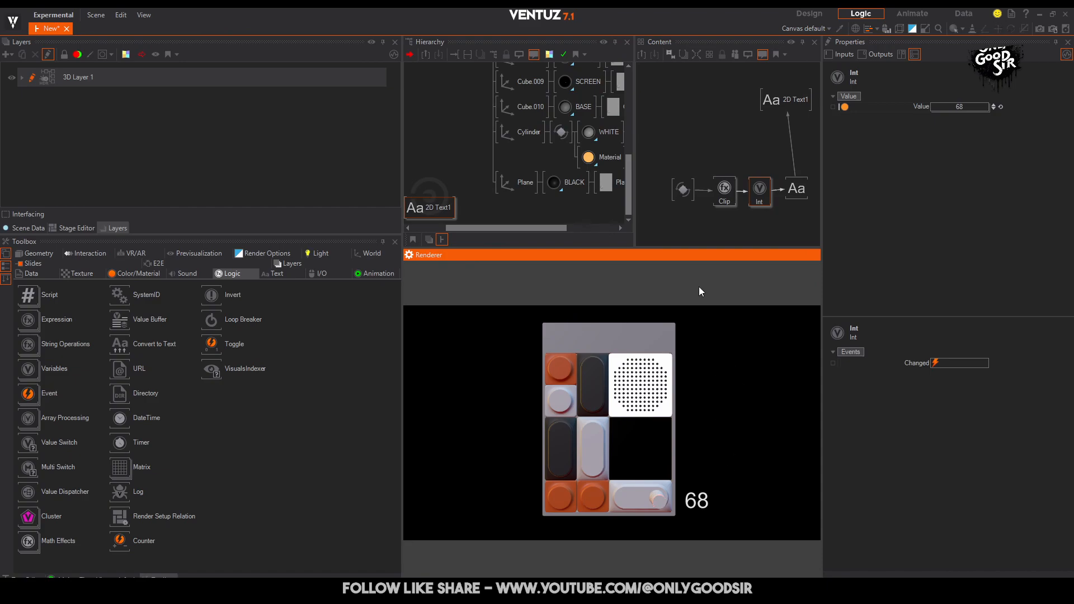
# Add a new Axis below the 2D text's axis in the hierarchy and attach a Rectangle to it.
pyautogui.click(479, 147)
pyautogui.write('ax')
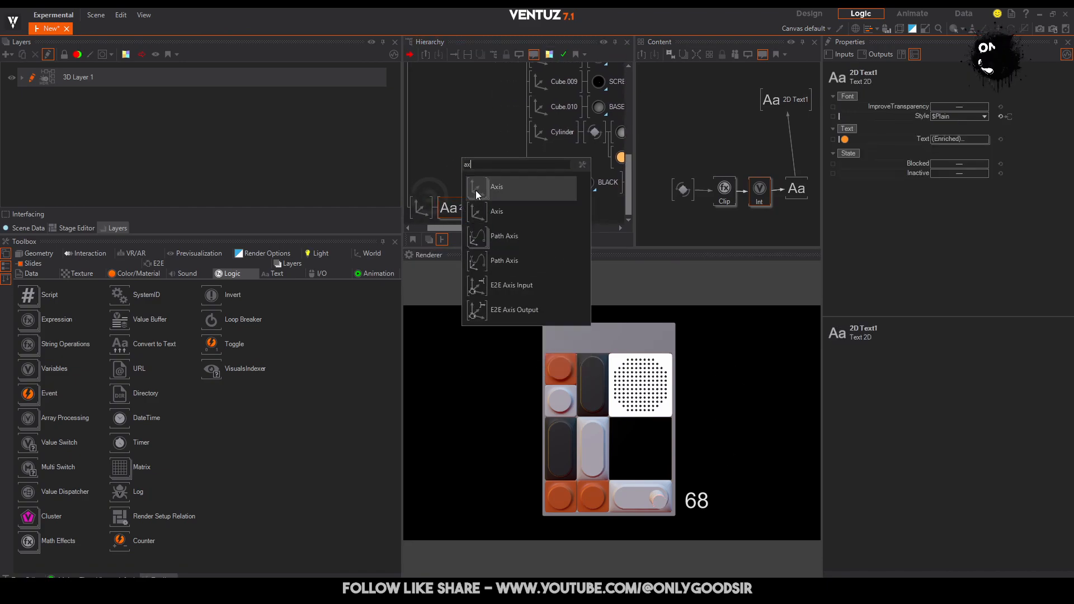
pyautogui.click(475, 193)
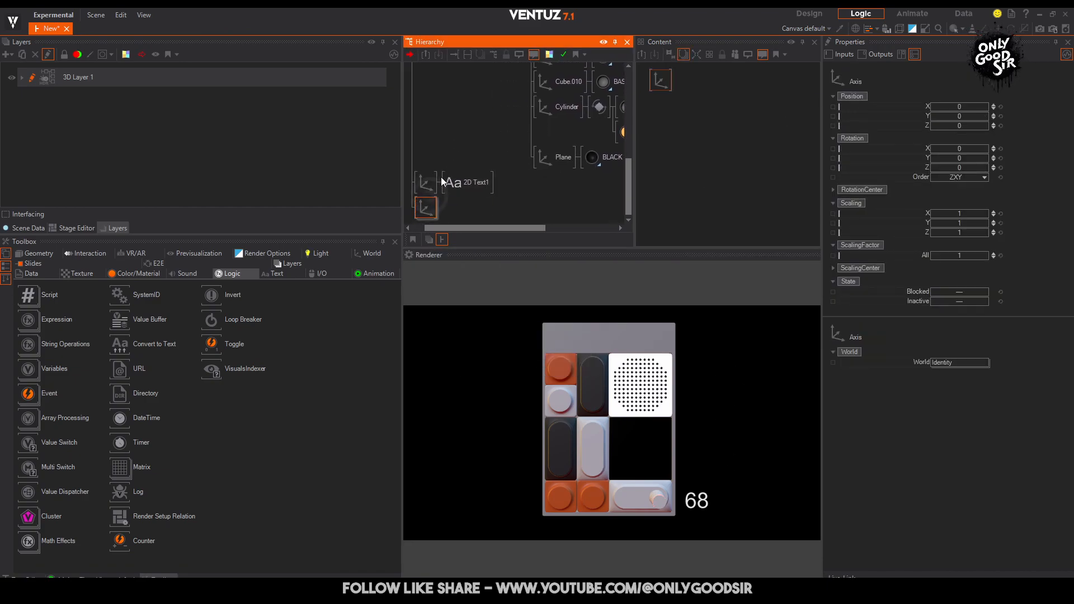
pyautogui.doubleClick(452, 212)
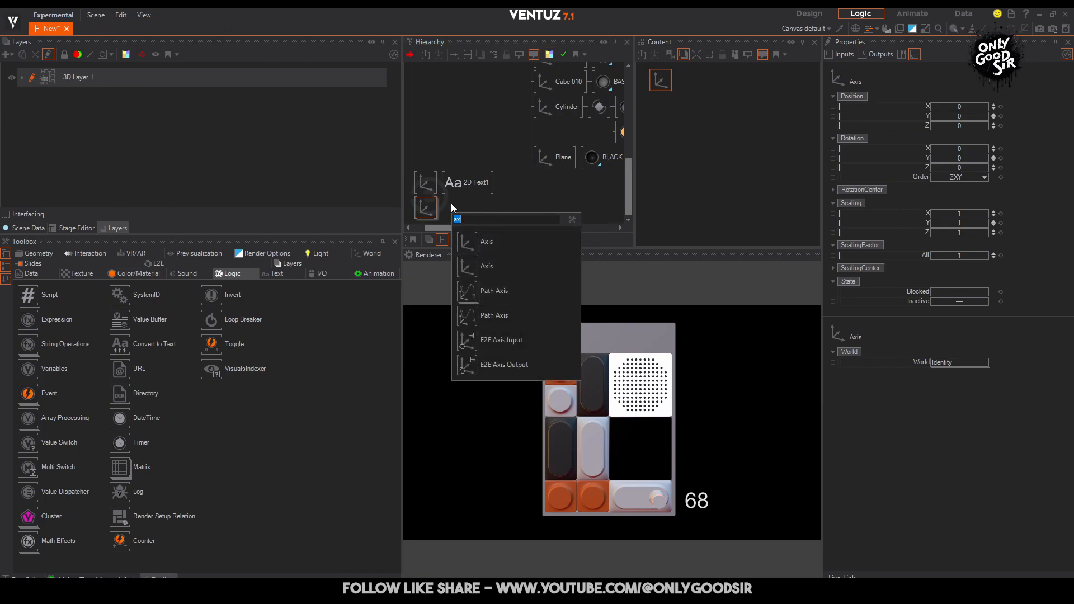
pyautogui.press('BackSpace')
pyautogui.press('Escape')
pyautogui.click(457, 205)
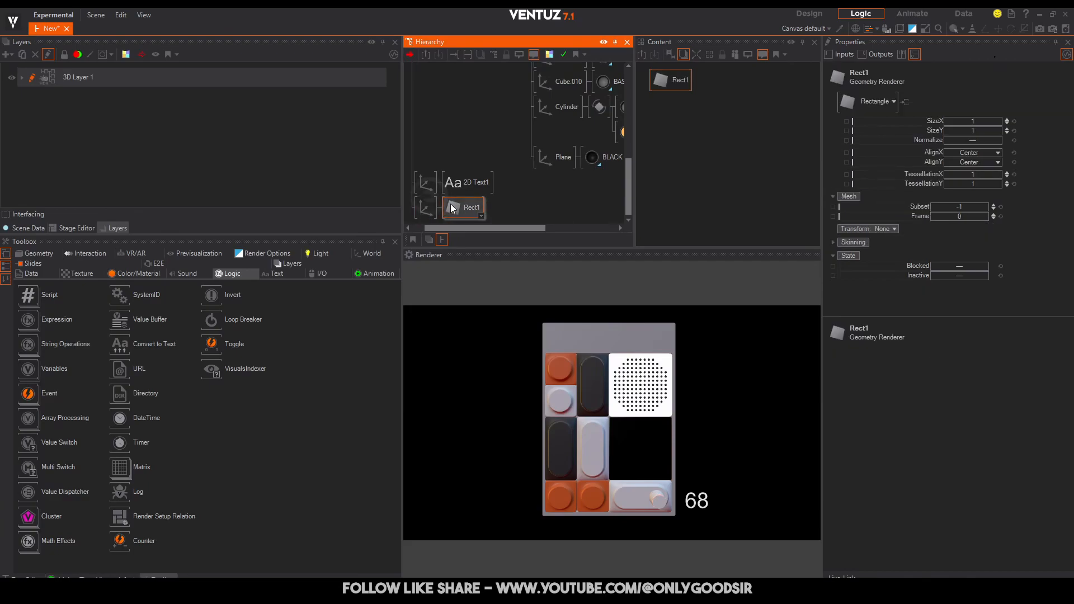
# Set the rectangle's AlignY to Bottom and move its axis to X 8.2, just above the number text.
pyautogui.click(971, 162)
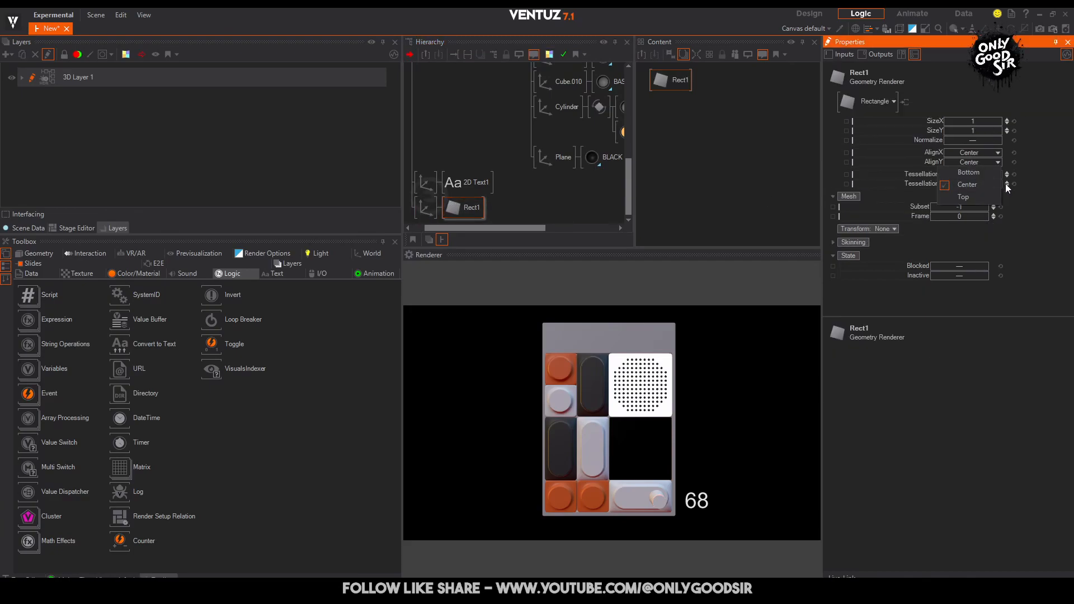
pyautogui.click(964, 196)
pyautogui.click(425, 208)
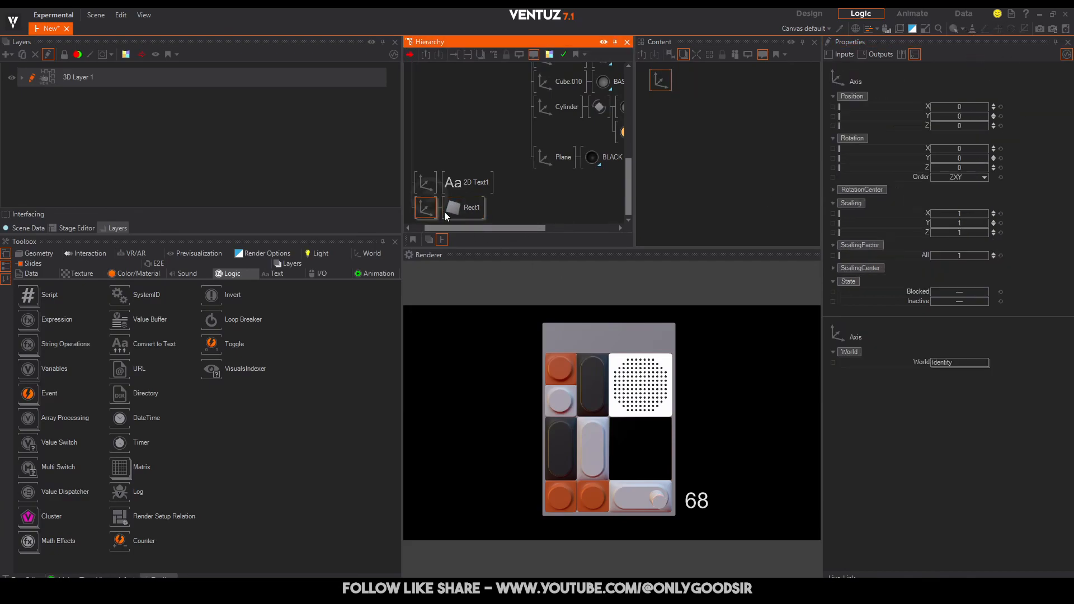
pyautogui.moveTo(960, 106)
pyautogui.mouseDown()
pyautogui.moveTo(985, 106)
pyautogui.moveTo(942, 118)
pyautogui.mouseUp()
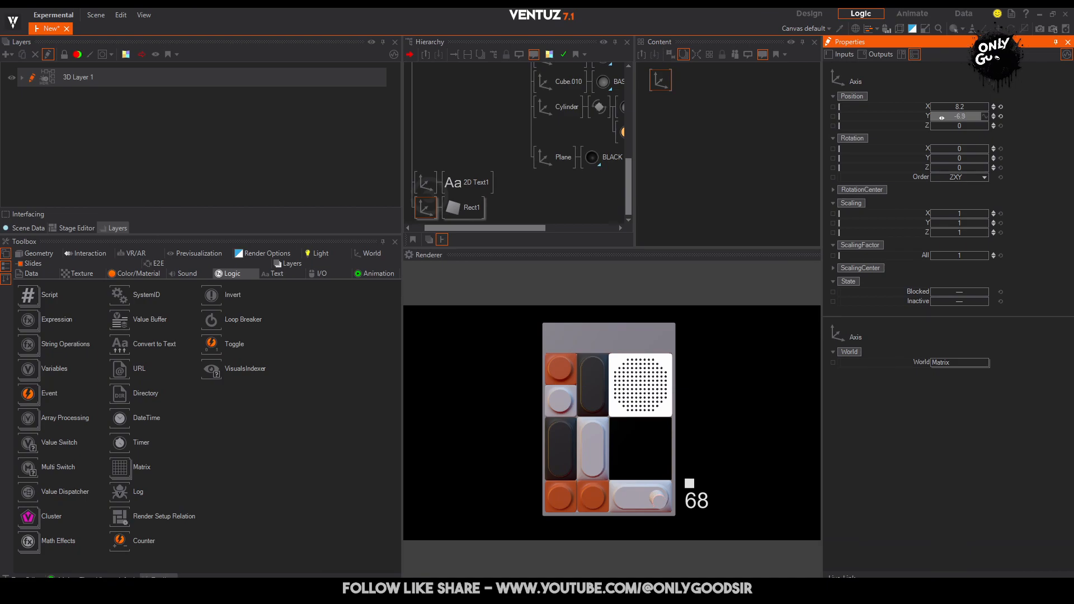
# Set the rectangle's SizeY to 17 so that it forms a tall bar beside the keyboard.
pyautogui.click(458, 207)
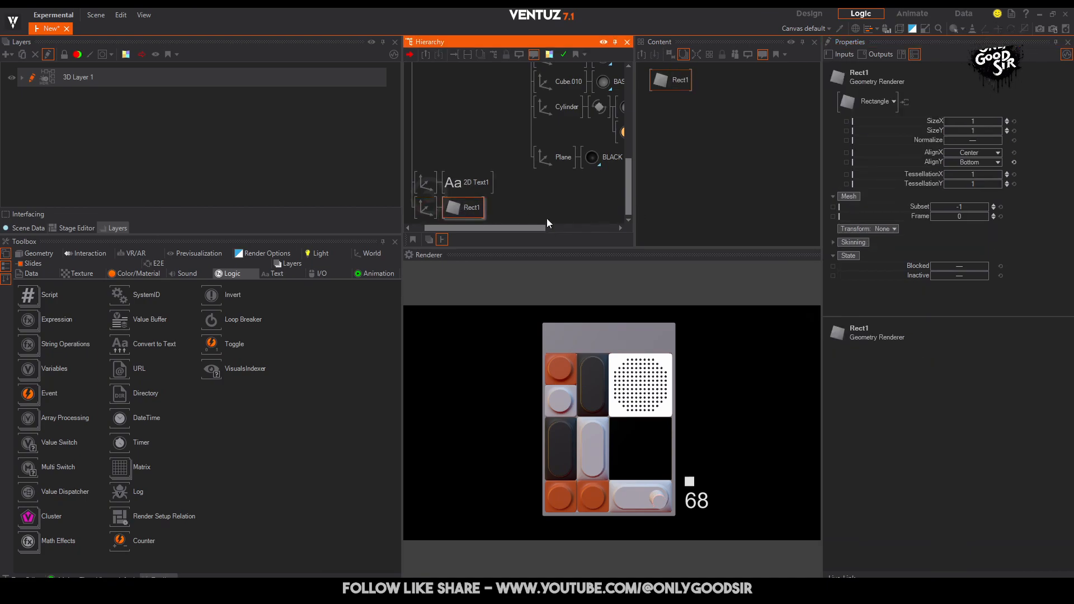
pyautogui.moveTo(972, 130); pyautogui.dragTo(998, 134)
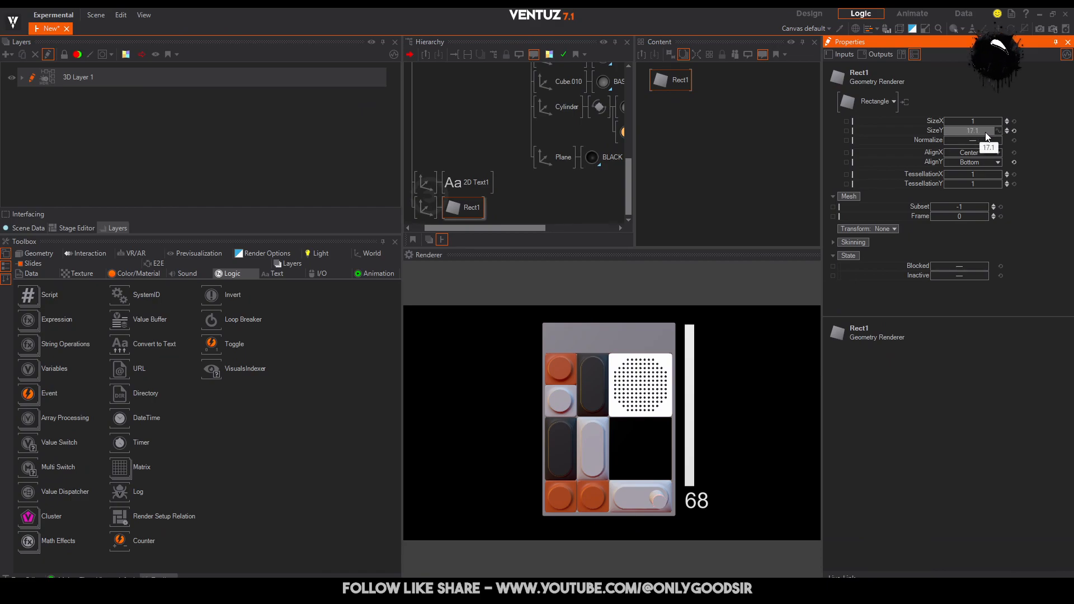
pyautogui.moveTo(977, 131); pyautogui.dragTo(979, 130)
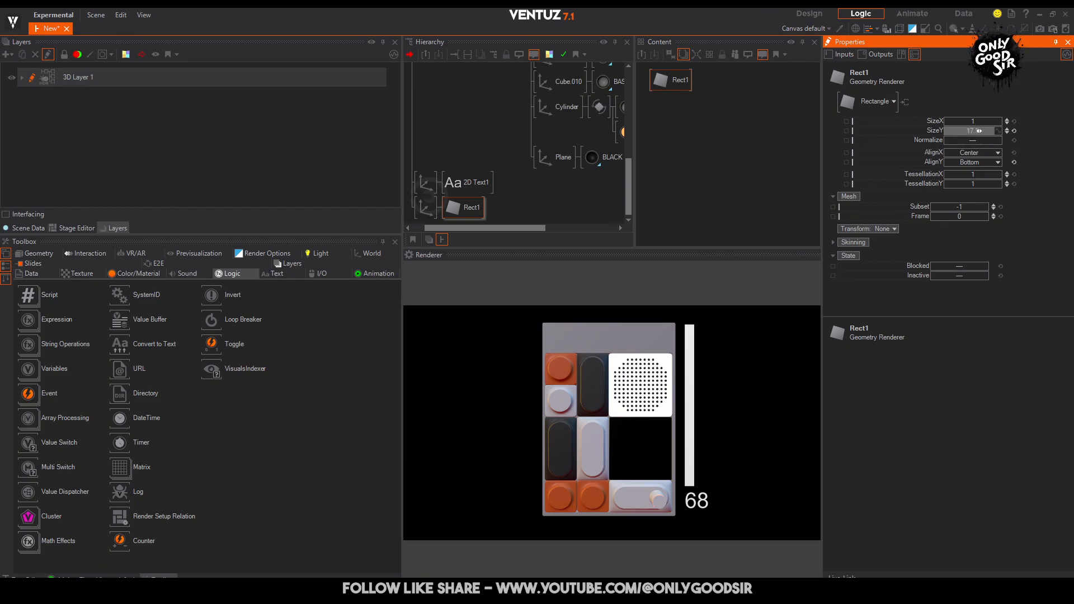
pyautogui.click(980, 132)
pyautogui.write('17')
pyautogui.press('Return')
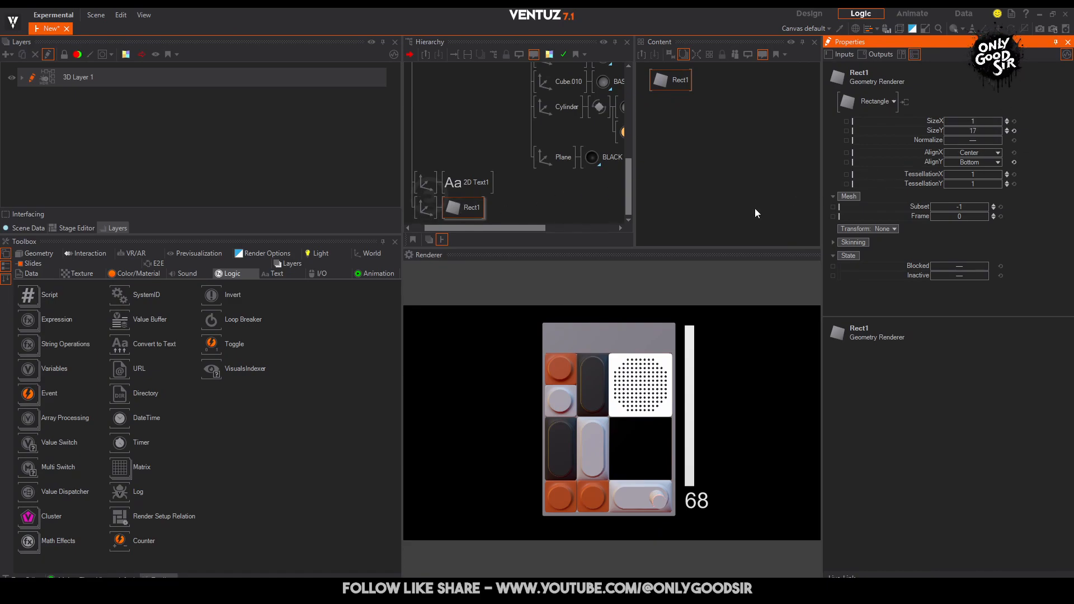
# Show the rectangle together with the 2D text's nodes in the content view, move it clear of them, and dismiss the chat notification.
pyautogui.click(468, 190)
pyautogui.click(676, 129)
pyautogui.moveTo(658, 79); pyautogui.dragTo(678, 109)
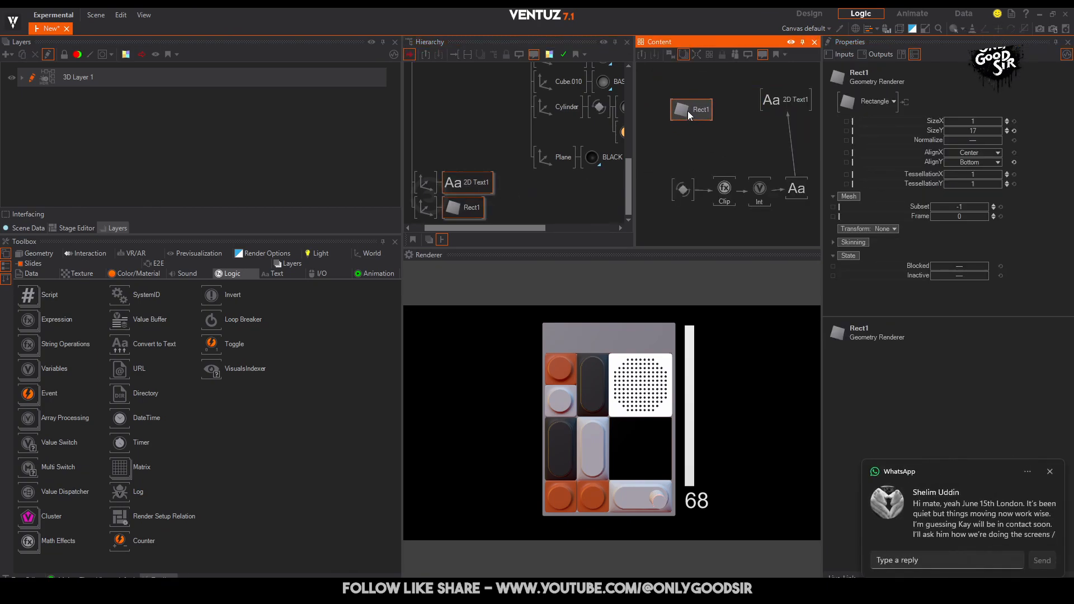
pyautogui.click(1048, 475)
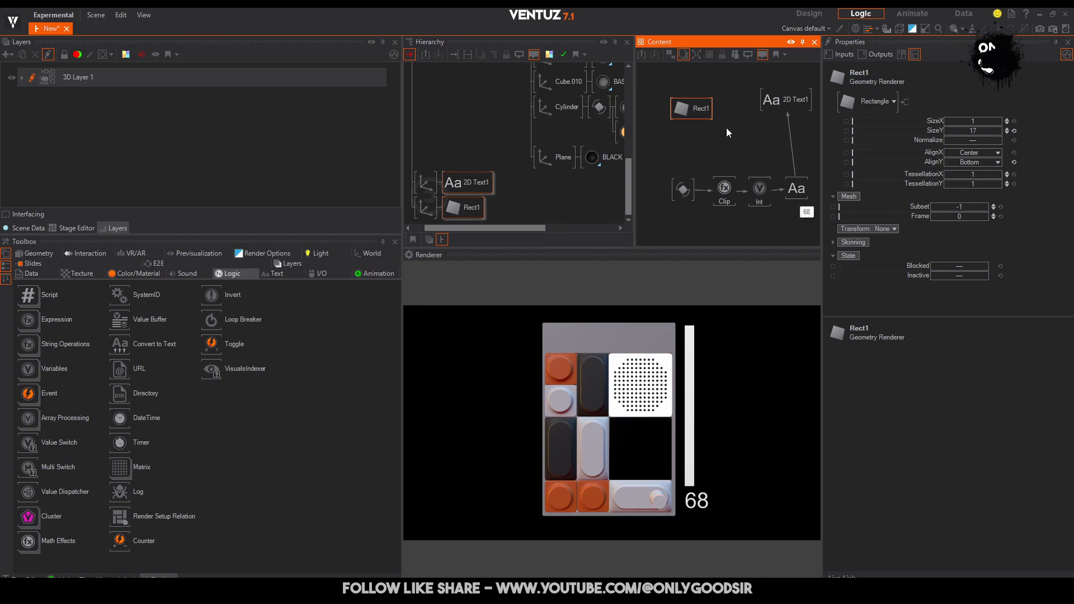
# Bind the rectangle's SizeY to the Int node's Value and reposition the rectangle node in the content view.
pyautogui.click(926, 130)
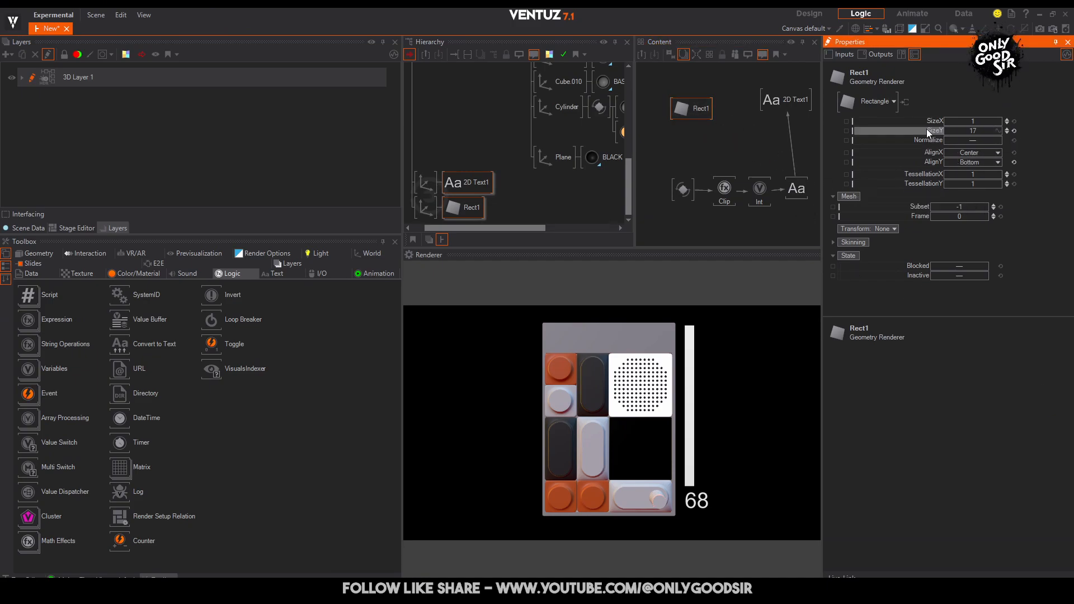
pyautogui.moveTo(793, 142); pyautogui.dragTo(759, 188)
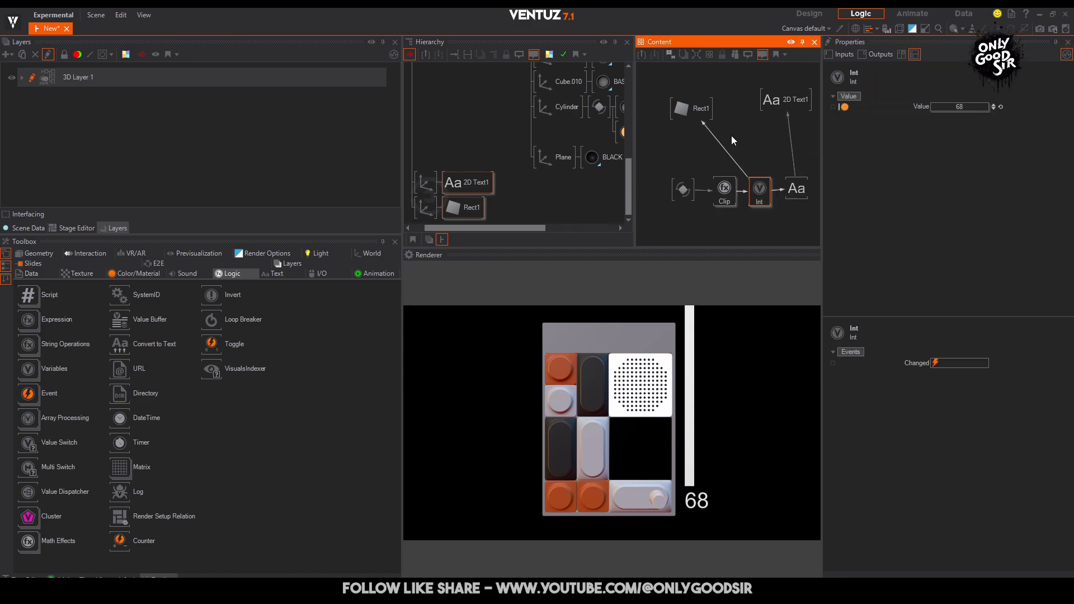
pyautogui.moveTo(696, 109); pyautogui.dragTo(709, 106)
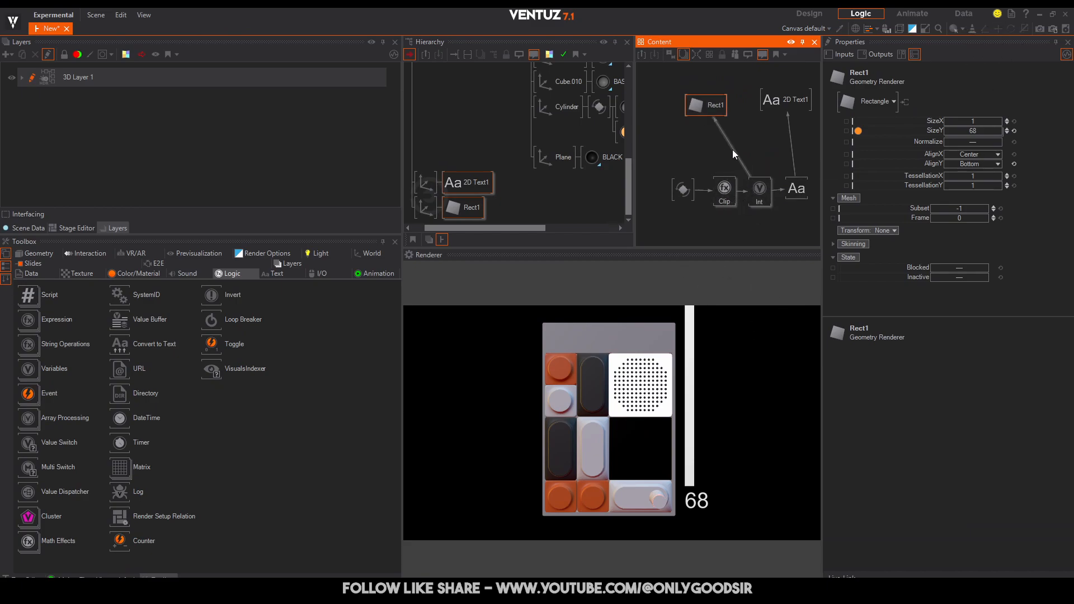
# Insert a Clip node between the Int node and Rect1's SizeY, with its MaxIn set to 100.
pyautogui.click(28, 543)
pyautogui.moveTo(45, 566); pyautogui.dragTo(754, 141)
pyautogui.click(979, 150)
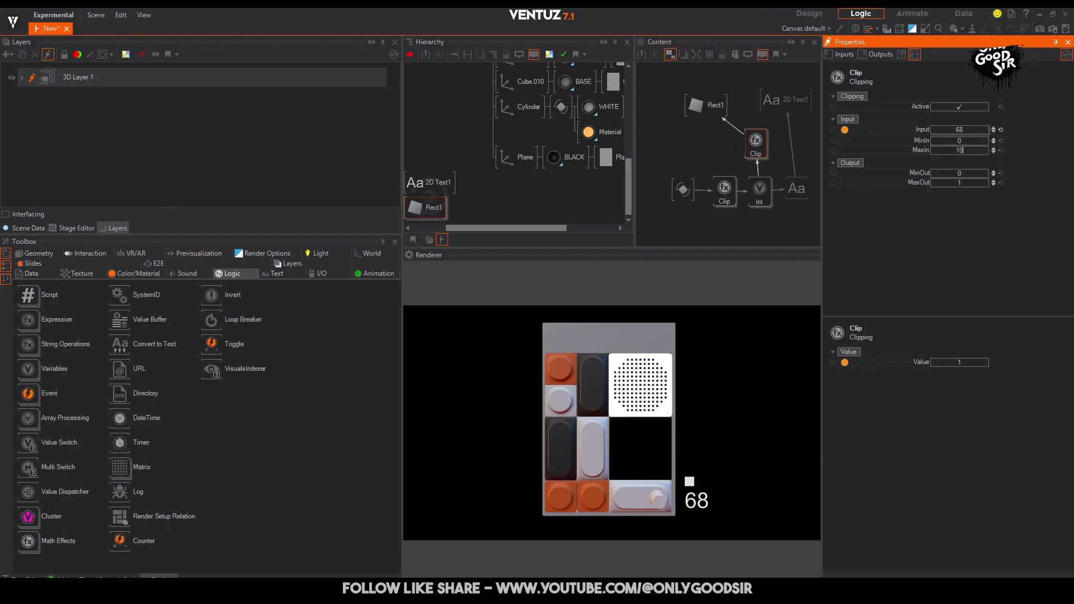
pyautogui.press('Return')
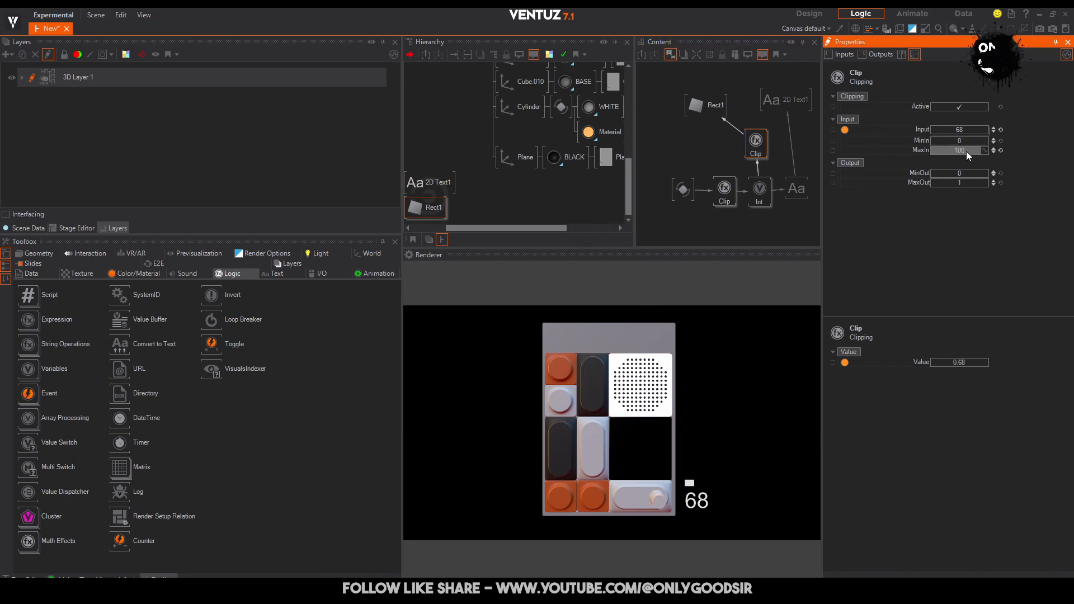
# Set the new Clip node's MaxOut to 17 and turn the keyboard's knob to test the bar.
pyautogui.click(966, 183)
pyautogui.doubleClick(971, 183)
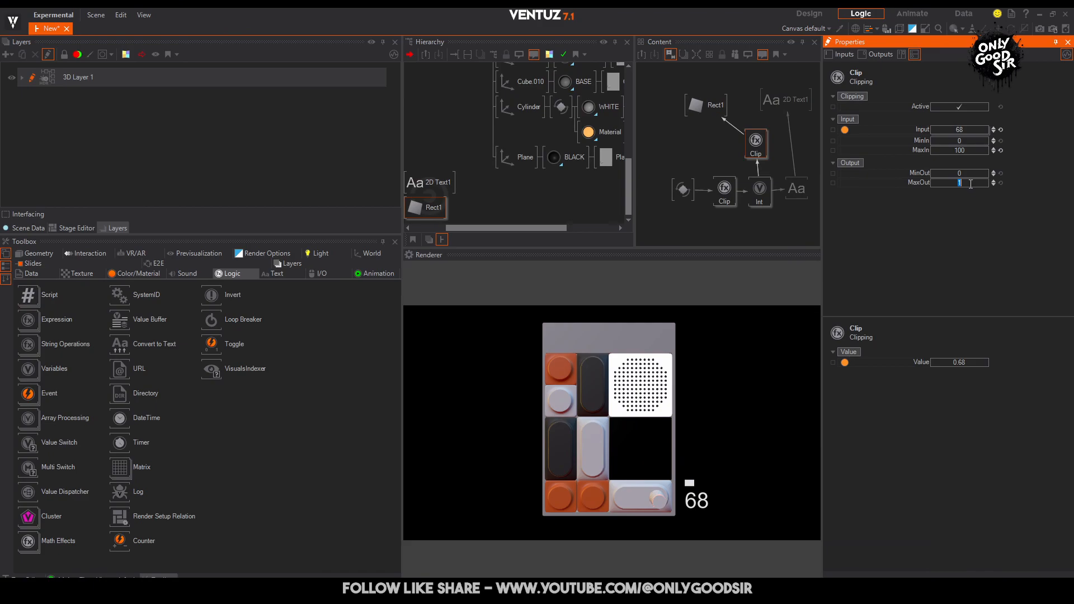
pyautogui.click(970, 183)
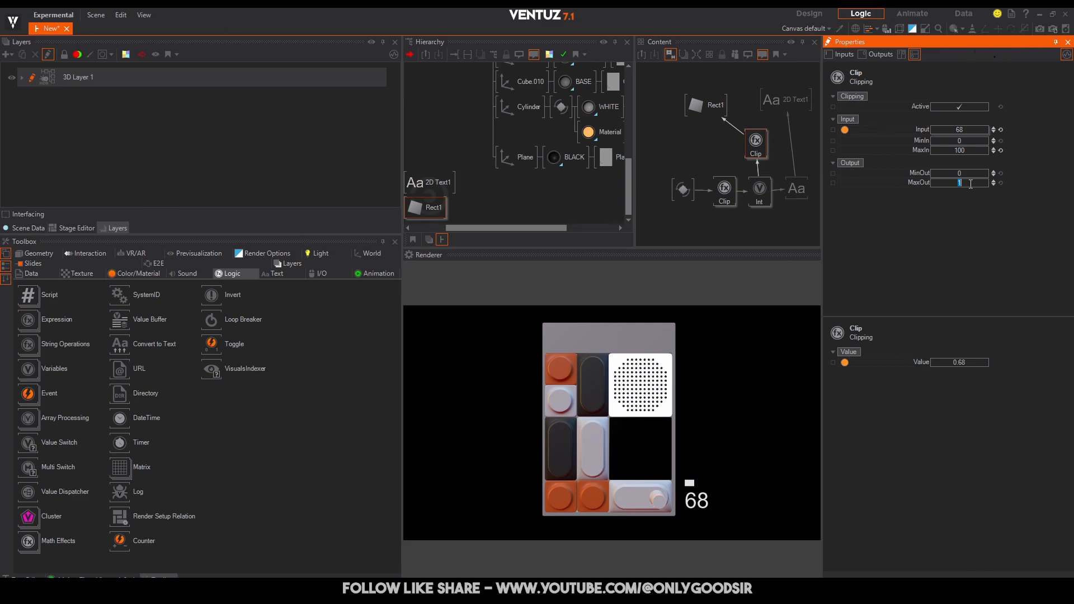
pyautogui.press('Return')
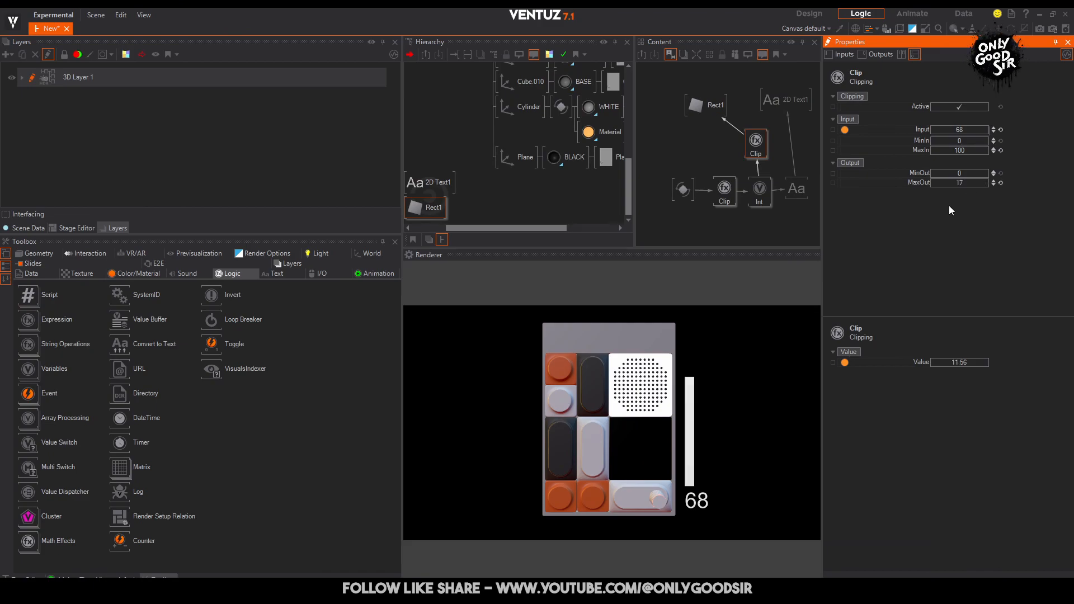
pyautogui.click(657, 500)
pyautogui.moveTo(655, 497); pyautogui.dragTo(635, 188)
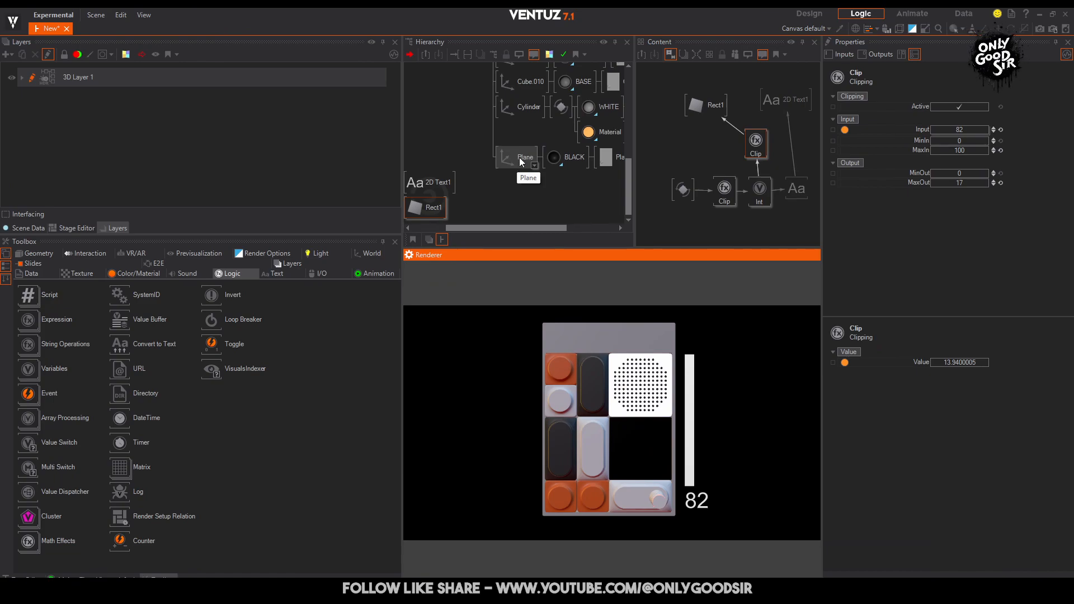
# Move the axes of the 2D text and Rect1 under the keyboard's Empty axis in the hierarchy.
pyautogui.moveTo(475, 131); pyautogui.dragTo(473, 168, button='middle')
pyautogui.doubleClick(517, 82)
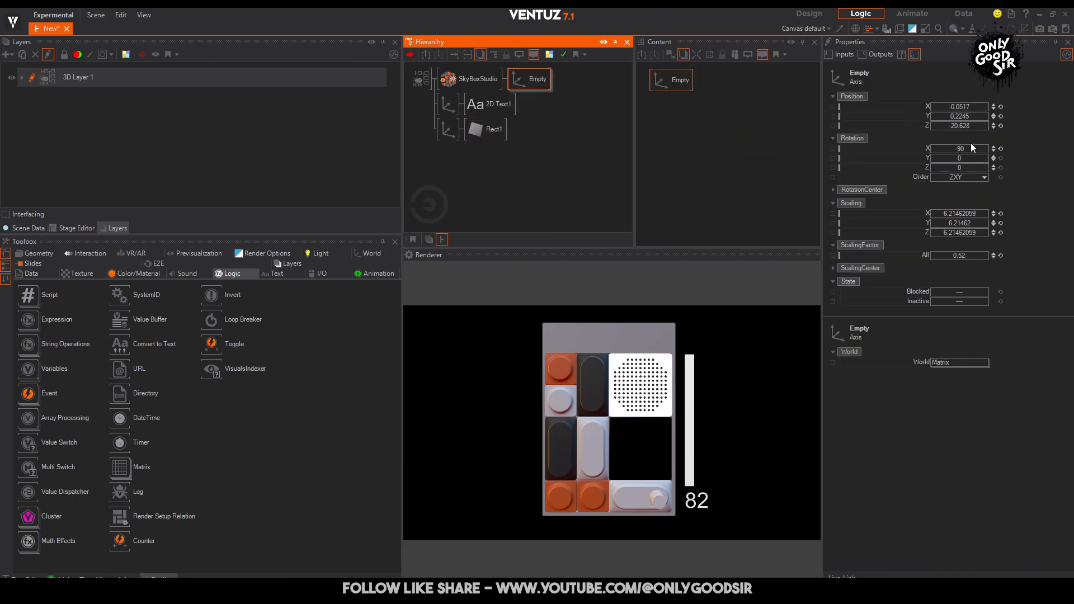
pyautogui.click(451, 104)
pyautogui.keyDown('ctrl'); pyautogui.click(446, 127); pyautogui.keyUp('ctrl')
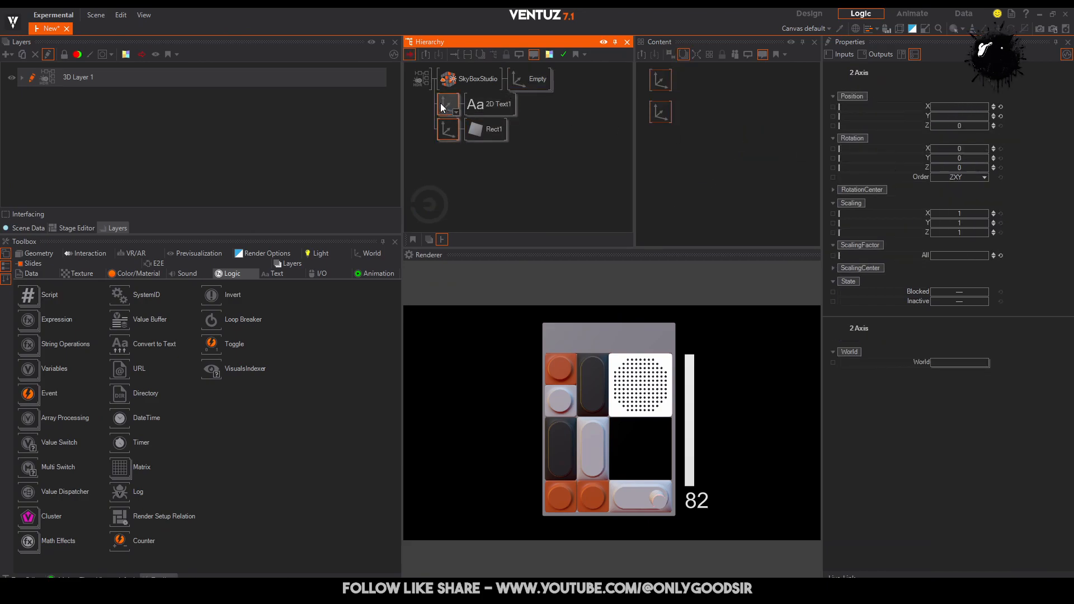
pyautogui.click(548, 79)
pyautogui.scroll(-5, 508, 153)
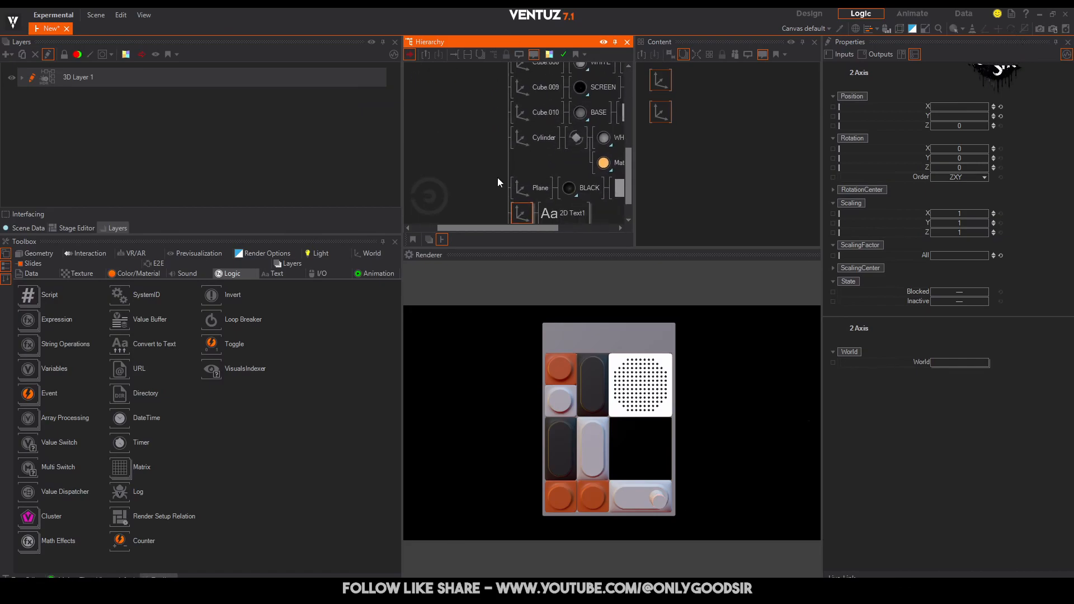
pyautogui.scroll(-1, 498, 180)
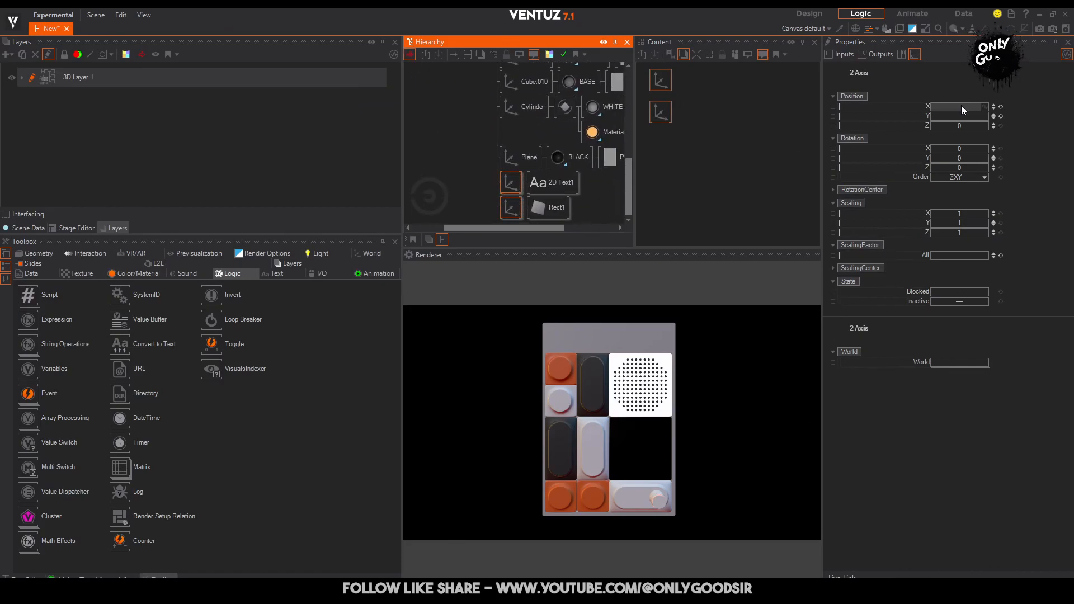
# Reset the X and Y position of both axes to 0 and set their X rotation to 90.
pyautogui.click(1000, 107)
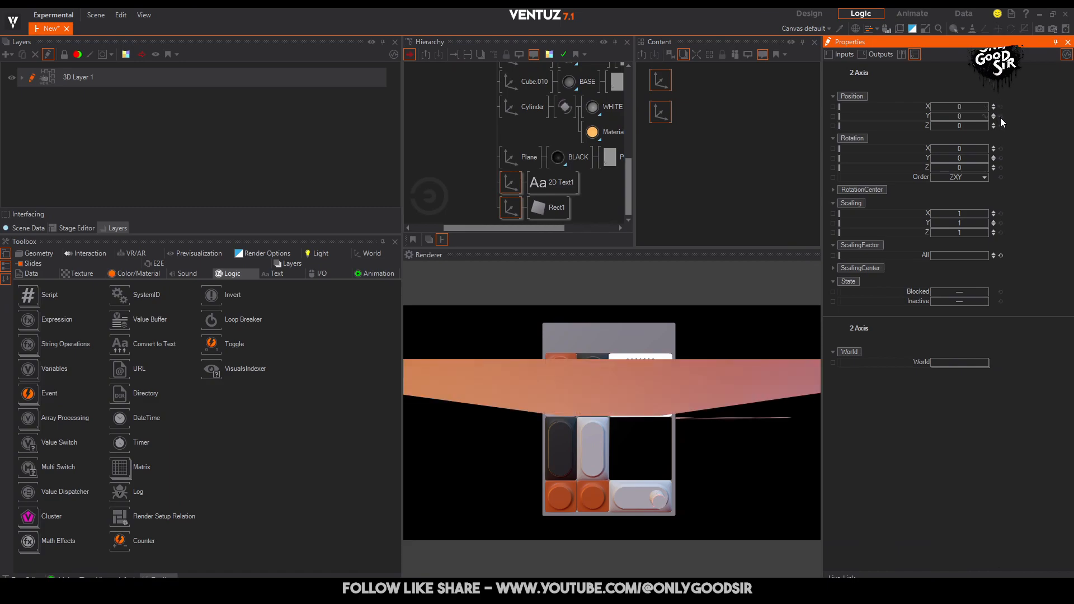
pyautogui.moveTo(966, 148); pyautogui.dragTo(962, 150)
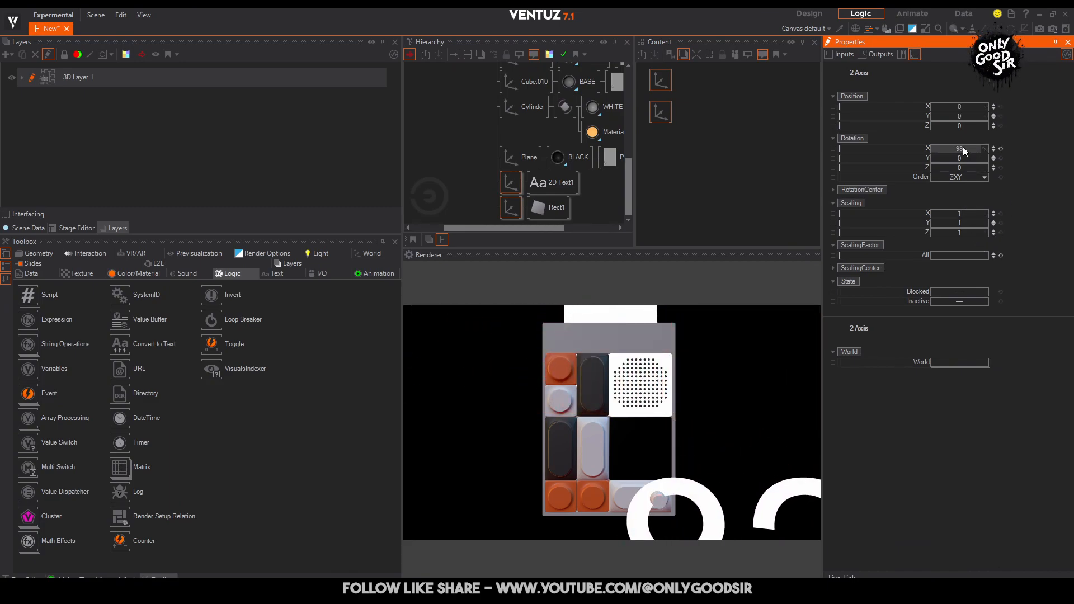
pyautogui.click(963, 149)
pyautogui.write('90')
pyautogui.press('Return')
# Scale both axes down, with the text's at a factor of 0.295, and place the text's axis at X 0.69, Y 0.28, Z -0.63.
pyautogui.moveTo(955, 255)
pyautogui.mouseDown()
pyautogui.moveTo(998, 258)
pyautogui.moveTo(930, 253)
pyautogui.moveTo(960, 255)
pyautogui.mouseUp()
pyautogui.click(505, 186)
pyautogui.moveTo(959, 106)
pyautogui.mouseDown()
pyautogui.moveTo(980, 109)
pyautogui.moveTo(966, 112)
pyautogui.moveTo(964, 96)
pyautogui.moveTo(966, 125)
pyautogui.mouseUp()
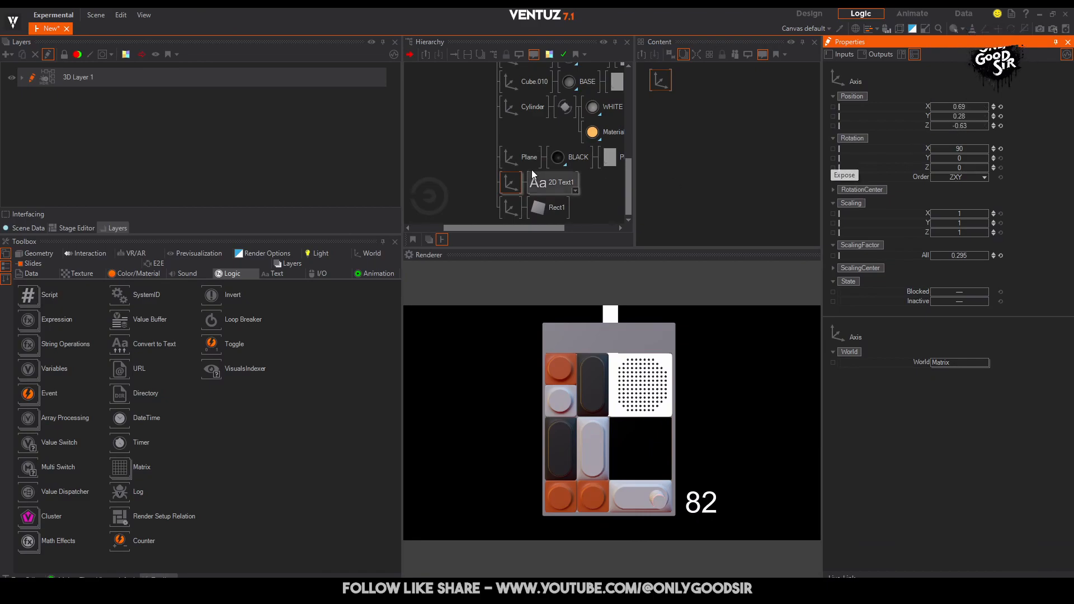
# Preview several project typefaces for the number's Block Text and set its font to BigNoodleTitling Normal.
pyautogui.click(541, 185)
pyautogui.click(542, 184)
pyautogui.click(797, 188)
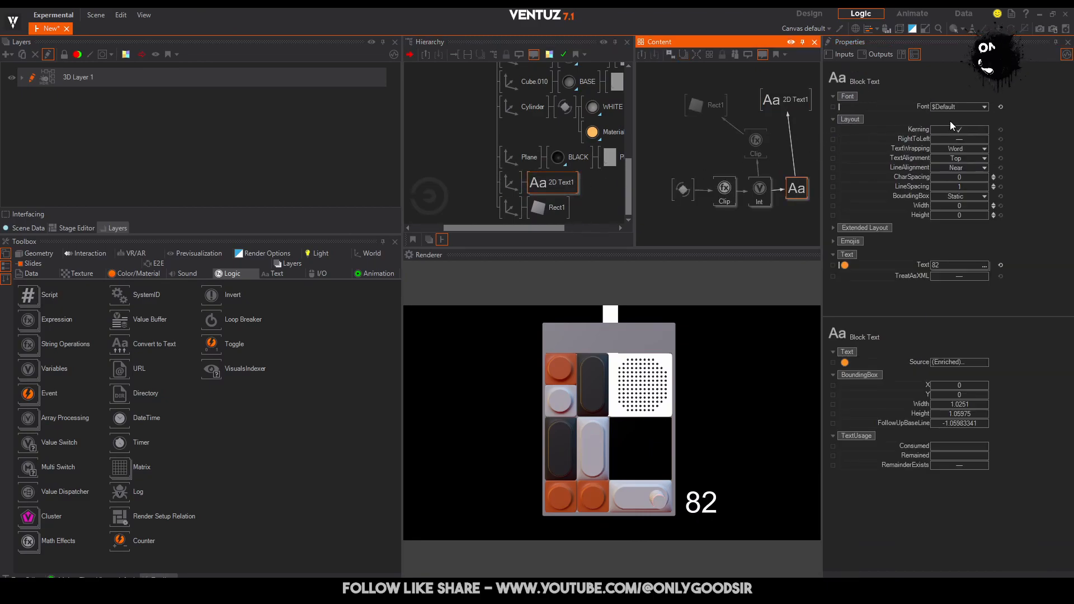
pyautogui.click(985, 106)
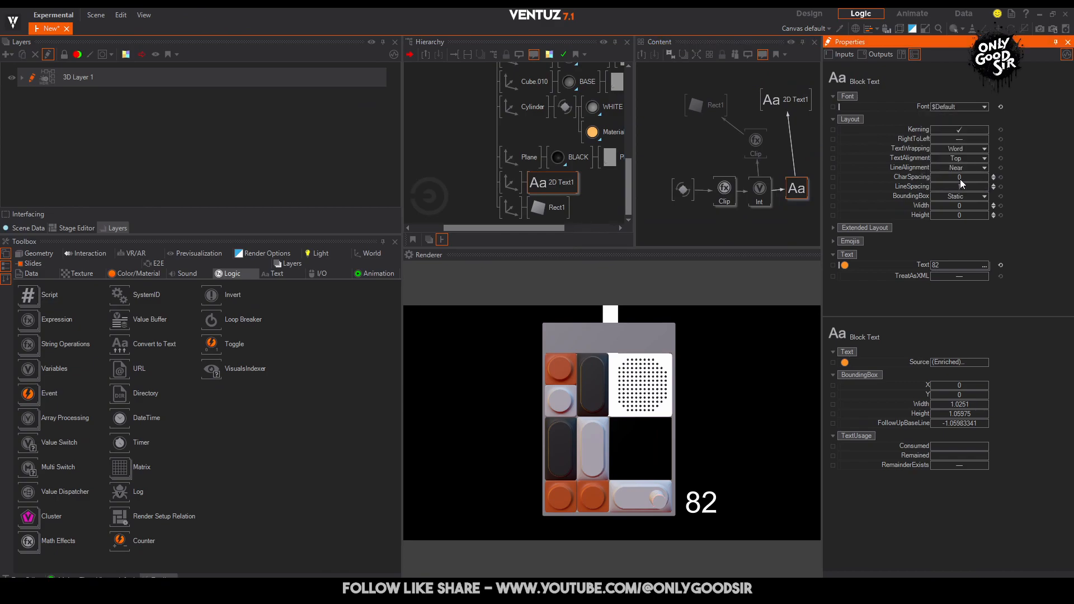
pyautogui.click(959, 179)
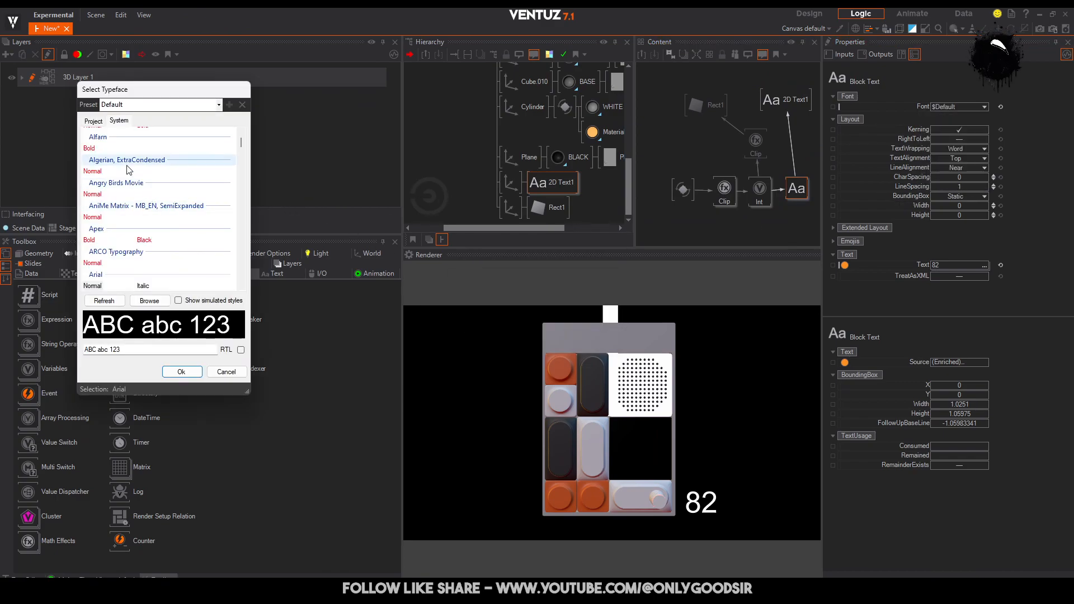
pyautogui.click(93, 121)
pyautogui.click(103, 144)
pyautogui.click(92, 167)
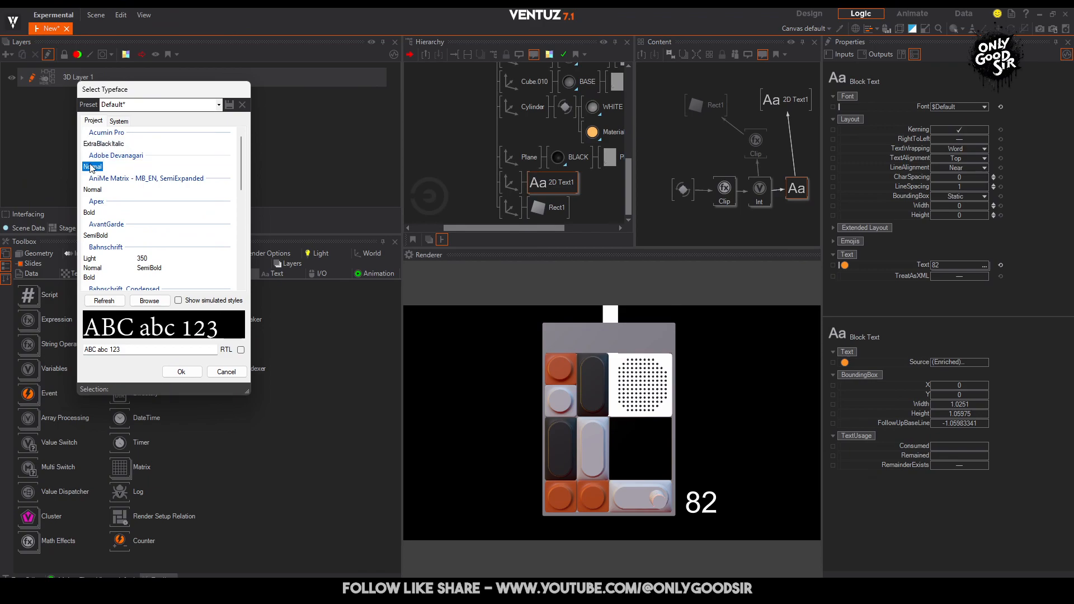
pyautogui.click(90, 213)
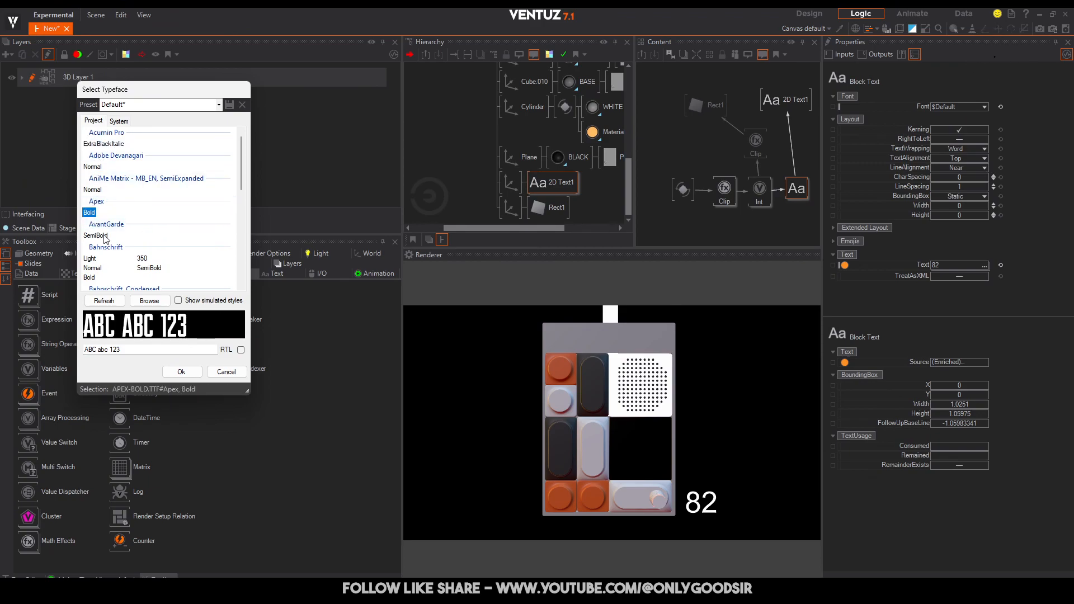
pyautogui.click(96, 236)
pyautogui.click(91, 259)
pyautogui.click(93, 268)
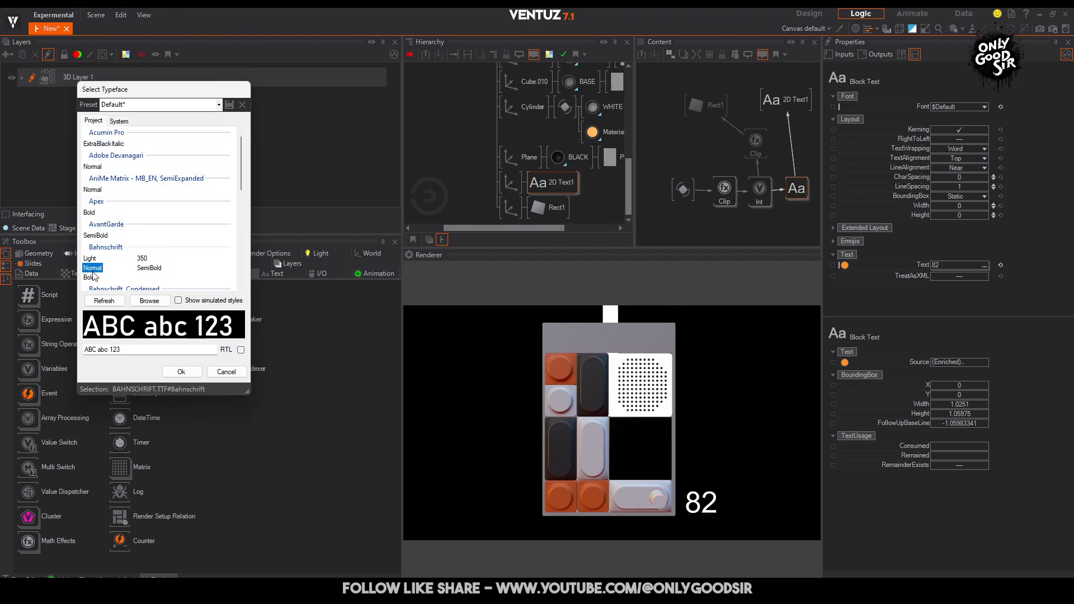
pyautogui.scroll(-5, 108, 273)
pyautogui.click(93, 243)
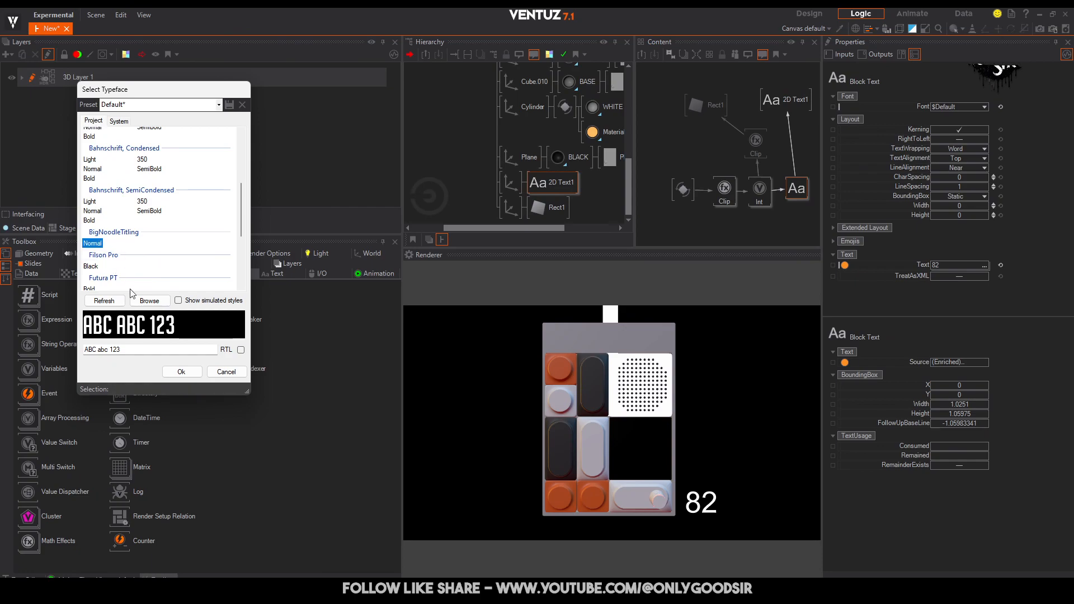
pyautogui.click(181, 372)
pyautogui.click(565, 342)
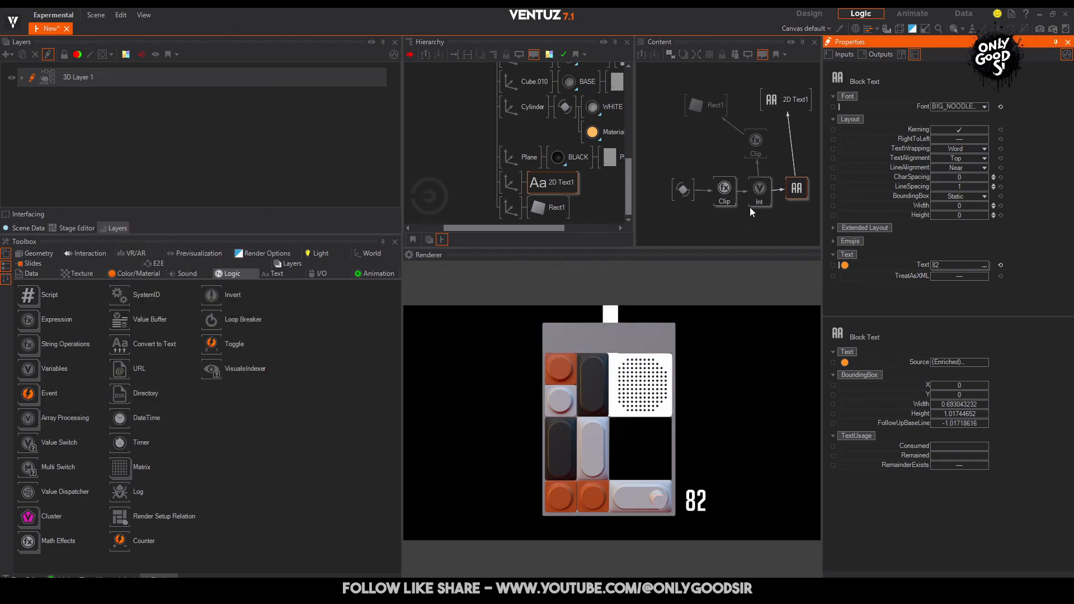
# Place Rect1's axis at X 0.907, Y 0, Z -0.74 and set its scaling factor to 0.098.
pyautogui.click(509, 204)
pyautogui.moveTo(969, 105); pyautogui.dragTo(946, 126)
pyautogui.click(1000, 115)
pyautogui.moveTo(961, 258); pyautogui.dragTo(957, 256)
# Turn the knob up to 100 and move Rect1's axis to X 0.93, Y -0.11, Z -0.685.
pyautogui.click(656, 503)
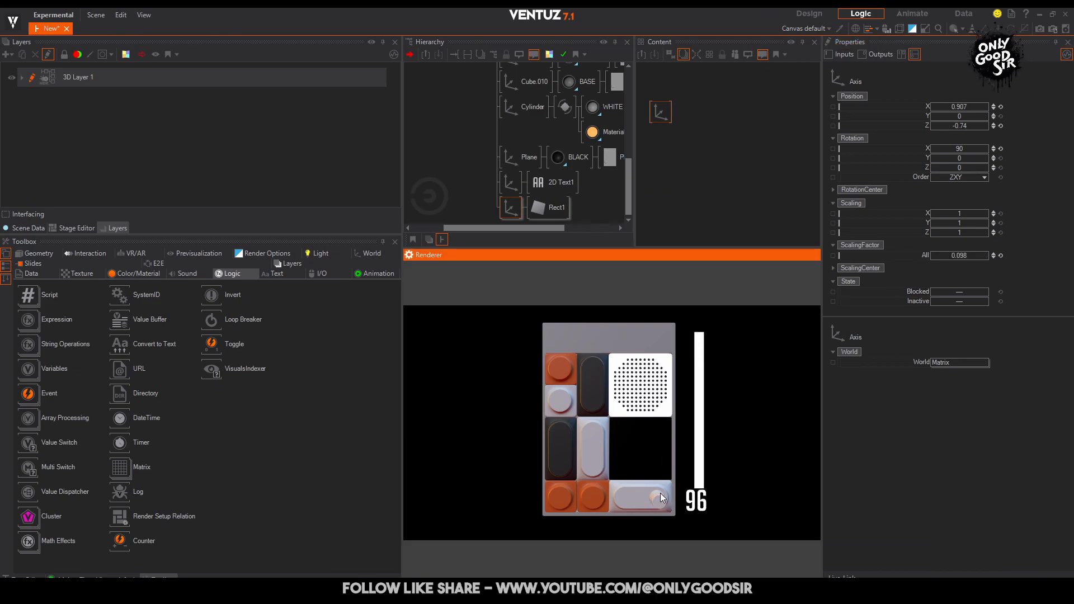
pyautogui.moveTo(662, 492); pyautogui.dragTo(661, 493)
pyautogui.moveTo(974, 108)
pyautogui.mouseDown()
pyautogui.moveTo(959, 117)
pyautogui.moveTo(980, 129)
pyautogui.moveTo(987, 106)
pyautogui.mouseUp()
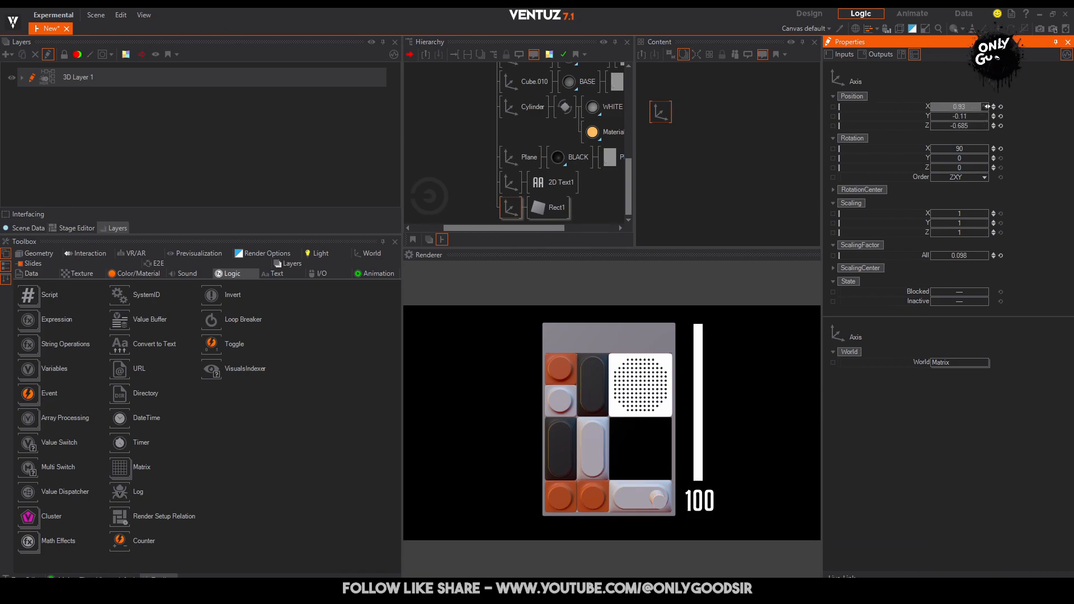
# Tilt the whole keyboard by setting the Empty axis's X rotation to -22.
pyautogui.click(392, 89)
pyautogui.moveTo(447, 75); pyautogui.dragTo(509, 157, button='middle')
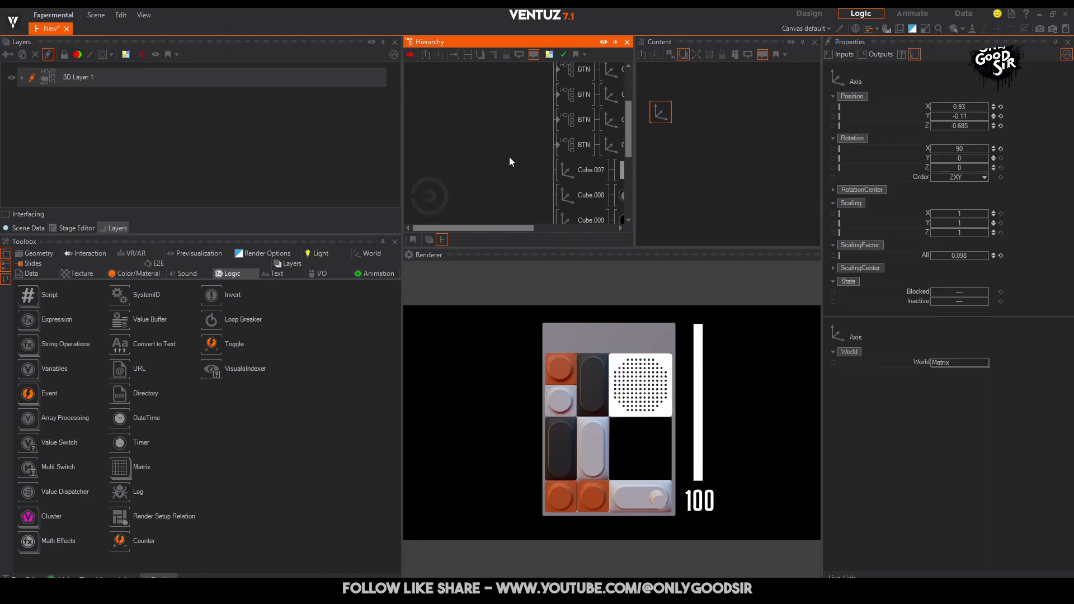
pyautogui.moveTo(506, 95); pyautogui.dragTo(504, 143, button='middle')
pyautogui.click(525, 81)
pyautogui.moveTo(976, 150); pyautogui.dragTo(983, 149)
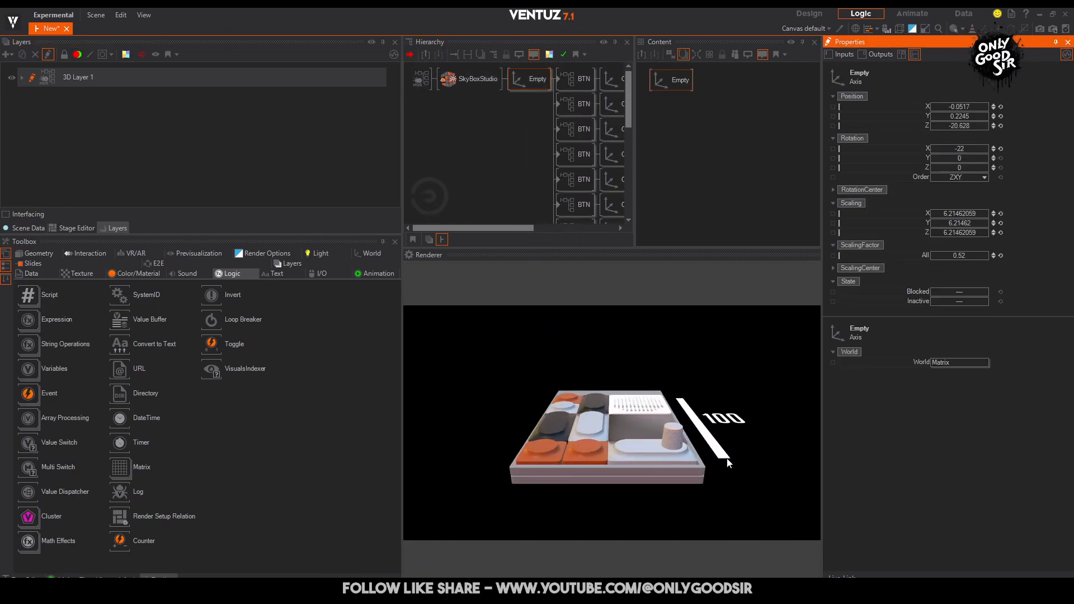
# Move the text's axis to Y 0.043 and Z -0.97 so the number sits just below the bar.
pyautogui.moveTo(529, 165); pyautogui.dragTo(495, 155, button='middle')
pyautogui.click(537, 186)
pyautogui.moveTo(966, 127); pyautogui.dragTo(943, 114)
# Turn the whole keyboard sideways by setting the Empty axis's Y rotation to 22.
pyautogui.moveTo(468, 134); pyautogui.dragTo(510, 227, button='middle')
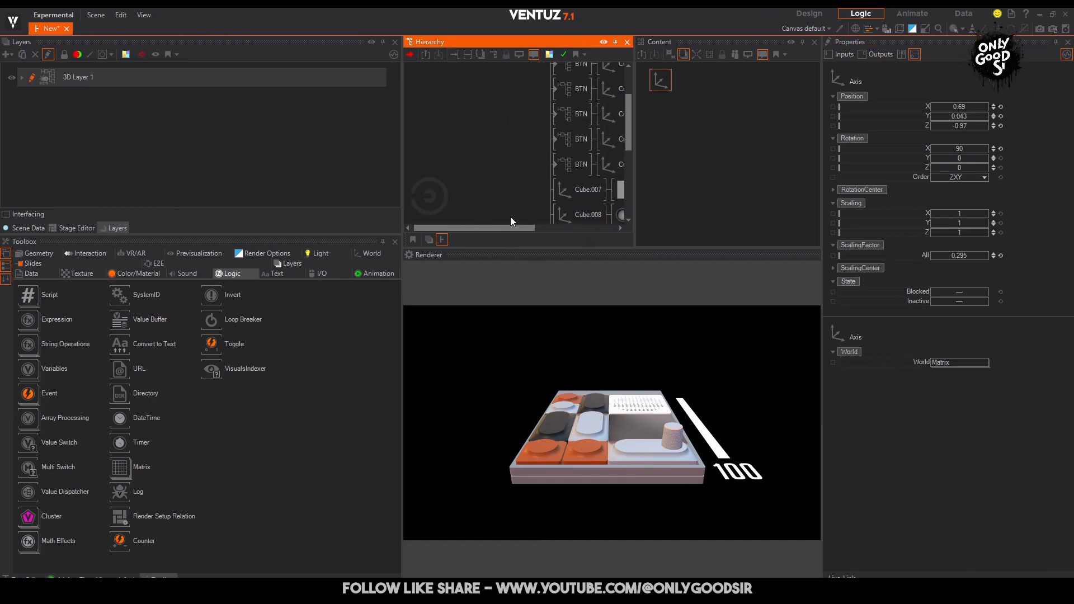
pyautogui.click(512, 78)
pyautogui.moveTo(958, 158); pyautogui.dragTo(953, 158)
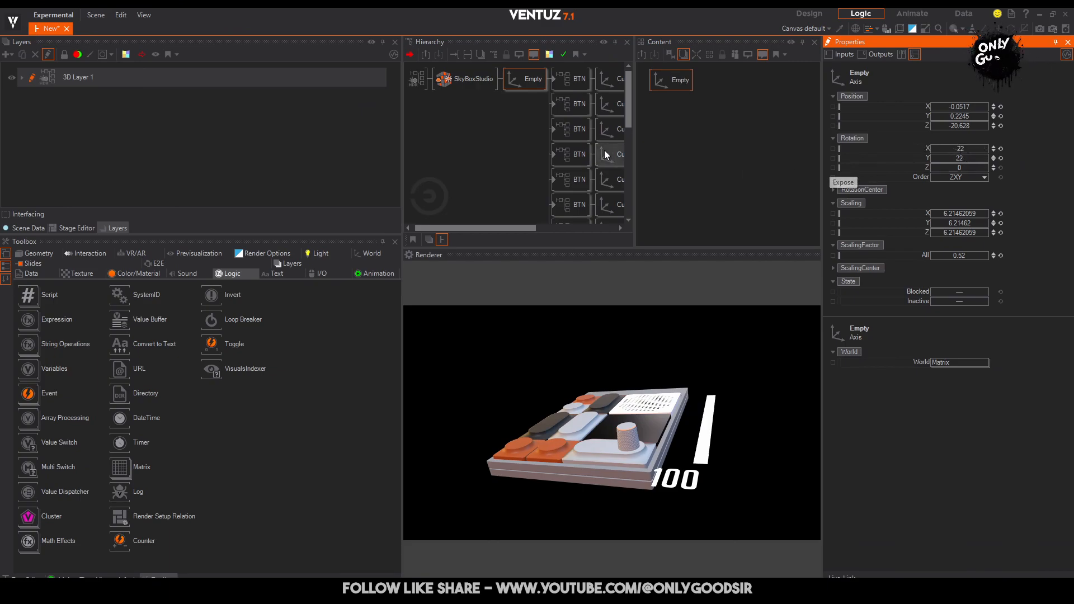
# Reposition the number's axis beside the keyboard and move Rect1's axis to X 0.835 and Y -0.059.
pyautogui.moveTo(539, 170); pyautogui.dragTo(528, 61, button='middle')
pyautogui.moveTo(513, 156); pyautogui.dragTo(479, 75, button='middle')
pyautogui.moveTo(482, 165); pyautogui.dragTo(471, 111, button='middle')
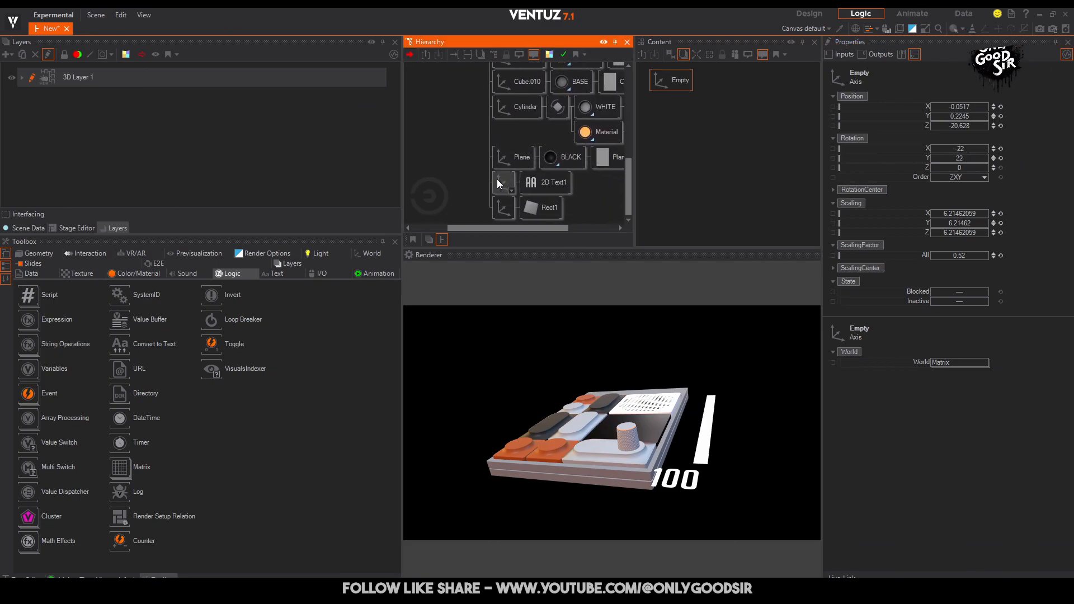
pyautogui.click(496, 182)
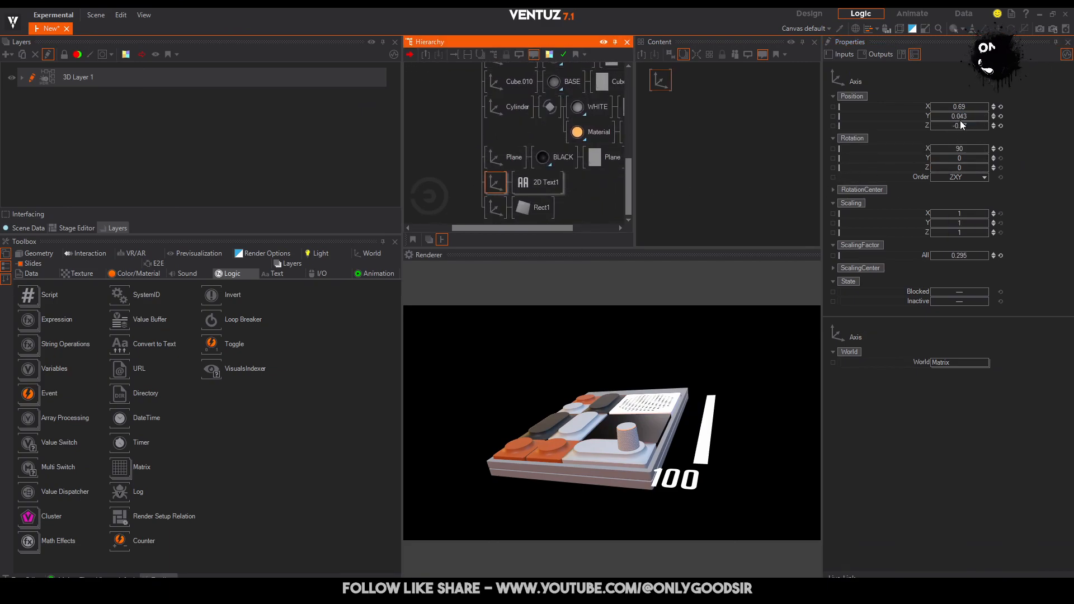
pyautogui.click(960, 123)
pyautogui.moveTo(961, 120); pyautogui.dragTo(987, 107)
pyautogui.click(495, 207)
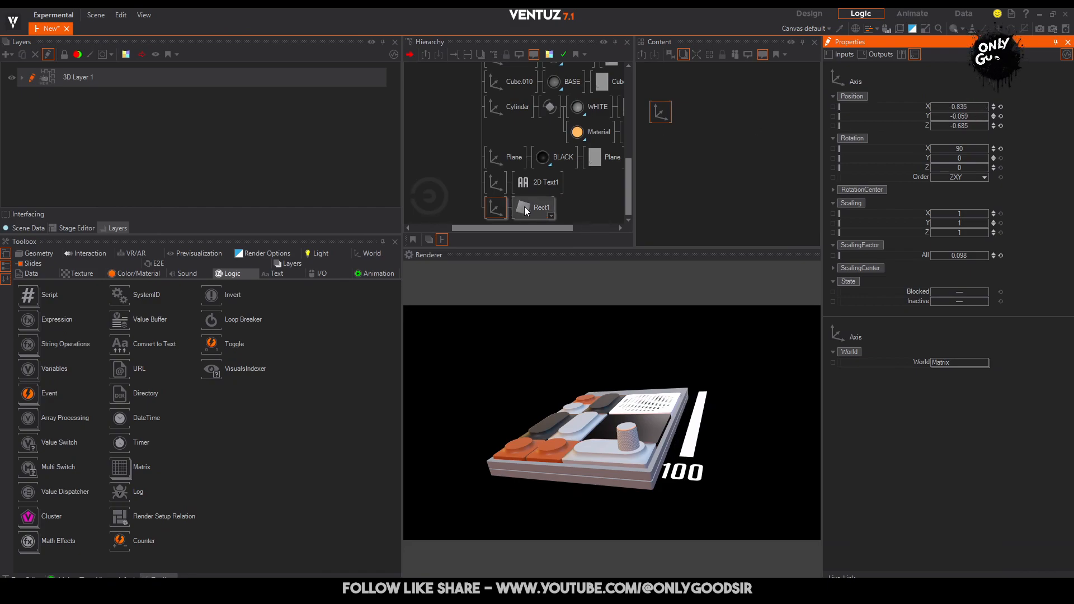
# Add a Material to Rect1 and set its BaseColor to orange, 255, 125, 5.
pyautogui.click(134, 274)
pyautogui.moveTo(37, 372); pyautogui.dragTo(522, 208)
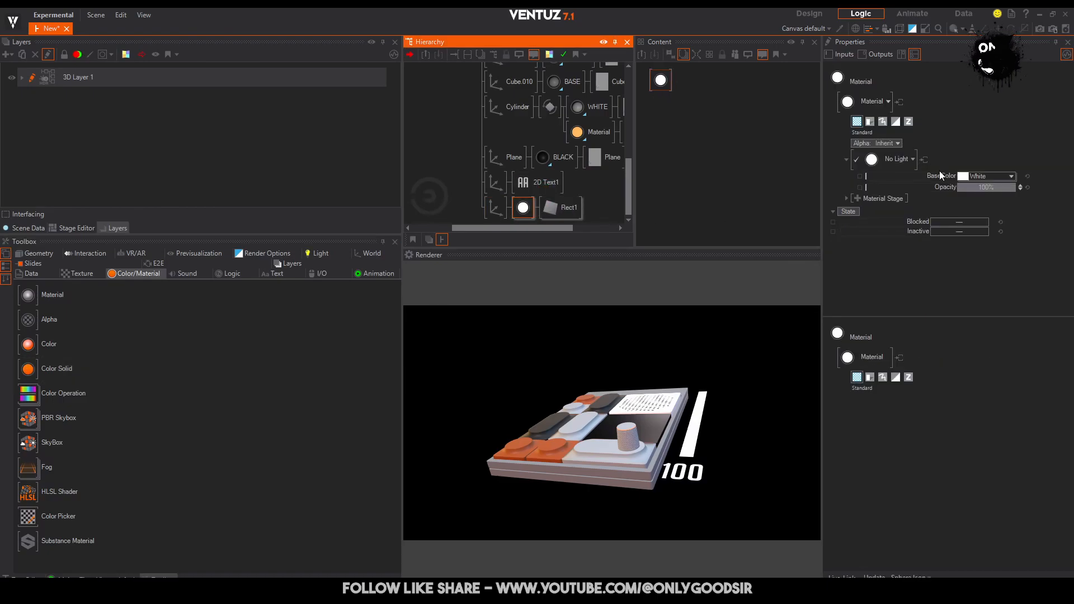
pyautogui.click(1010, 176)
pyautogui.moveTo(919, 211); pyautogui.dragTo(916, 204)
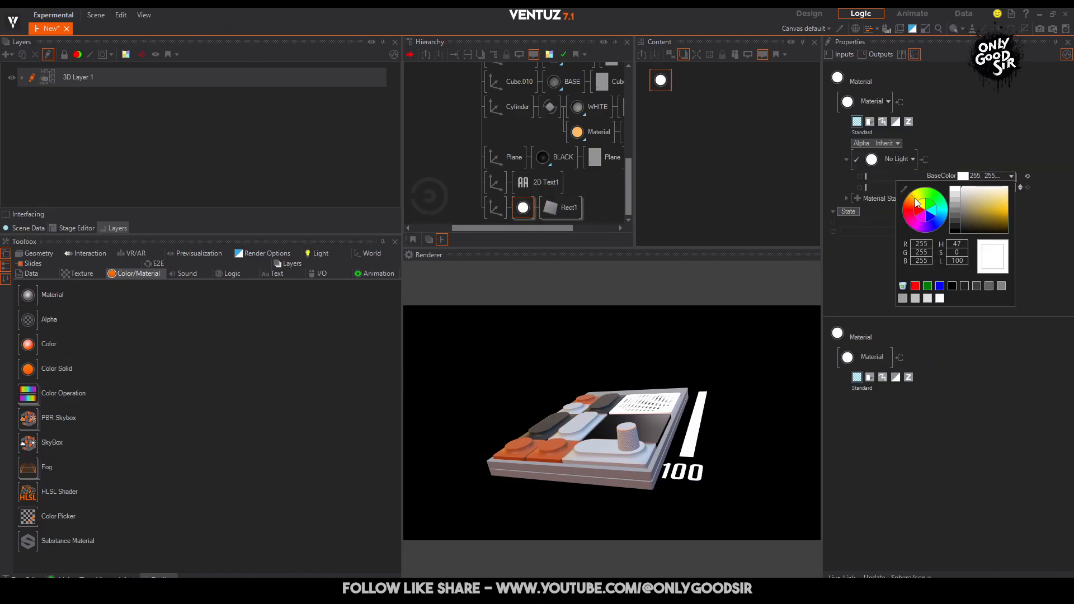
pyautogui.moveTo(997, 210); pyautogui.dragTo(1034, 209)
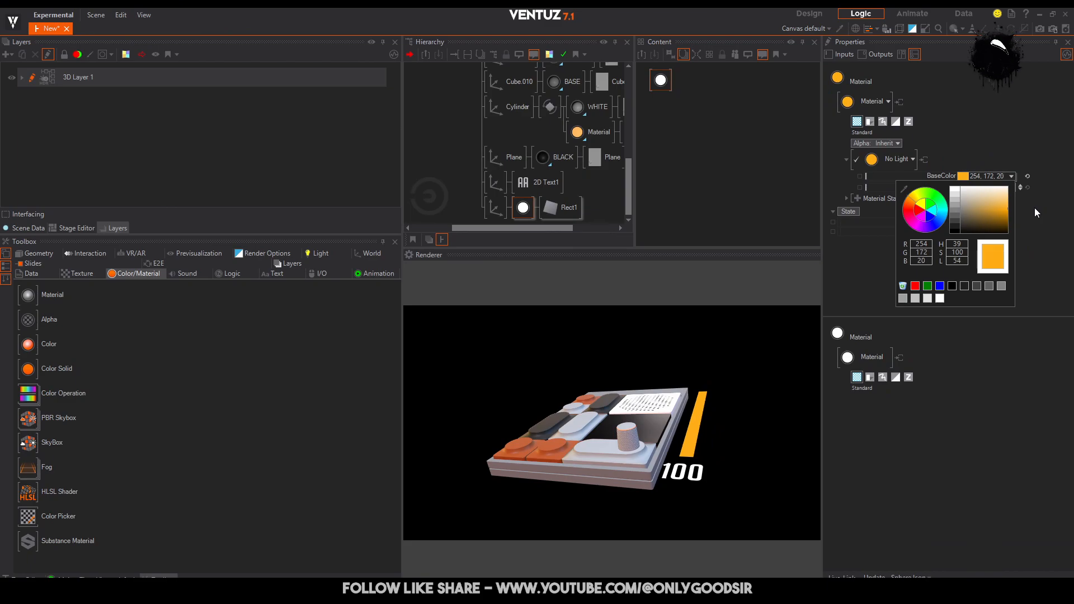
pyautogui.moveTo(912, 205); pyautogui.dragTo(911, 206)
pyautogui.moveTo(1013, 206); pyautogui.dragTo(1018, 210)
pyautogui.click(1022, 210)
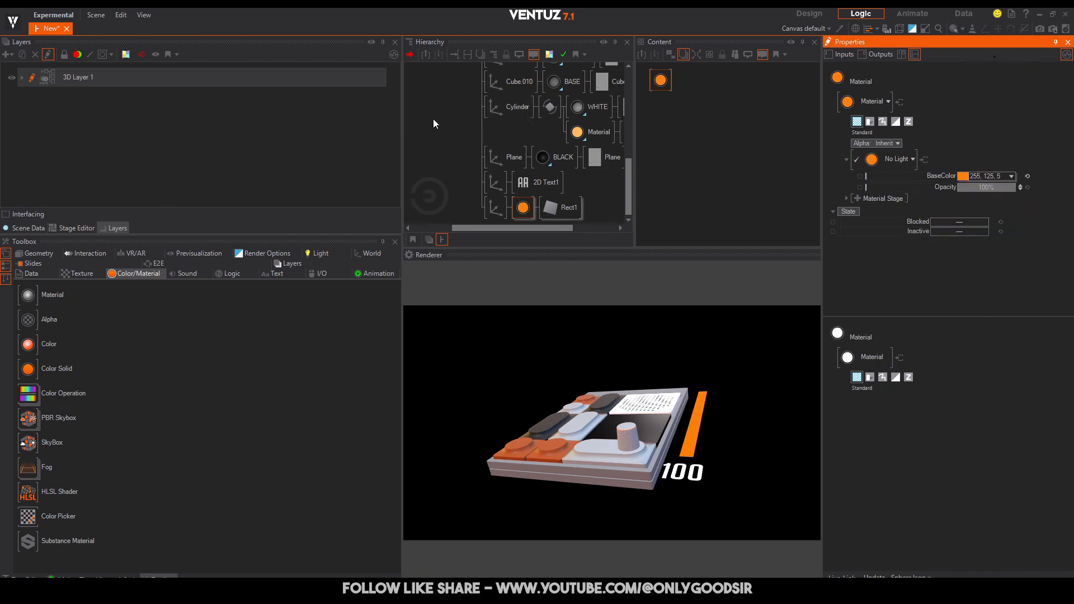
pyautogui.scroll(10, 448, 123)
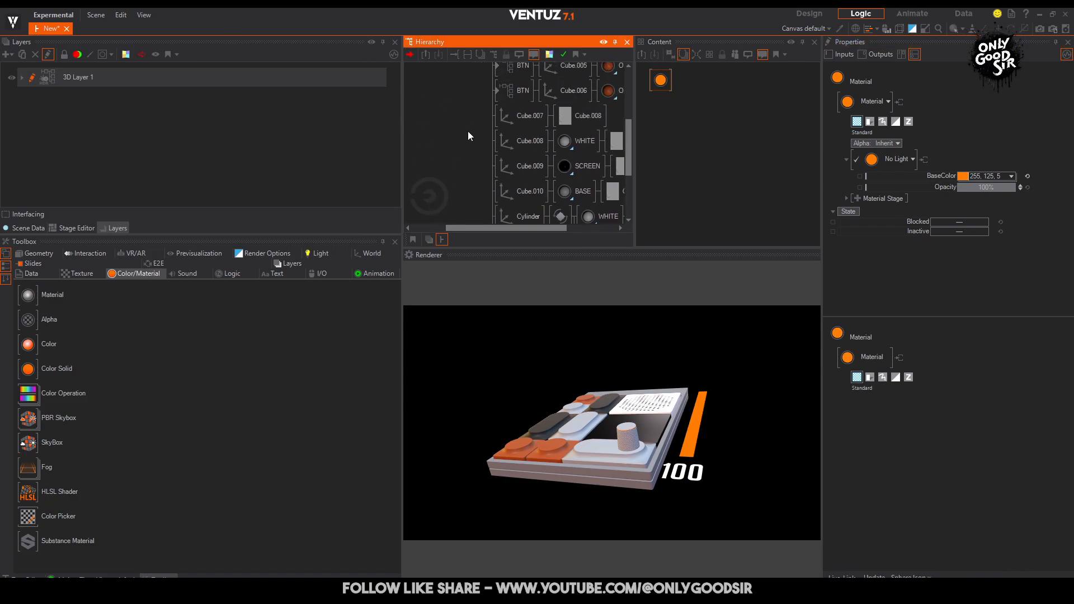
# Tilt the Empty axis to rotation X -16 and Z -24 with position Z -23.628, and test turning the knob.
pyautogui.click(462, 78)
pyautogui.moveTo(964, 149); pyautogui.dragTo(963, 123)
pyautogui.moveTo(961, 115); pyautogui.dragTo(963, 117)
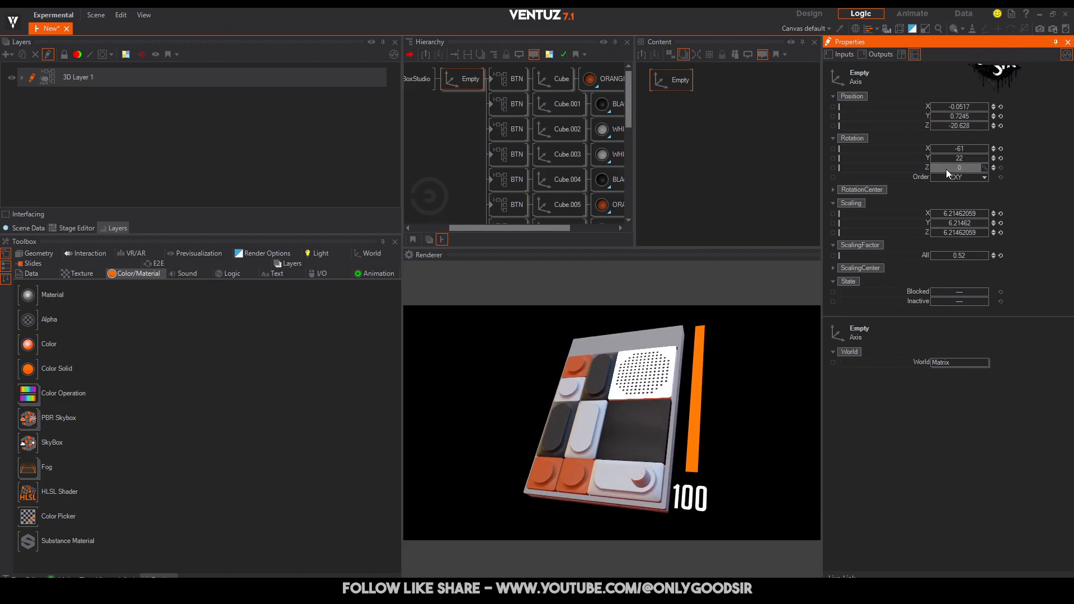
pyautogui.moveTo(959, 167)
pyautogui.mouseDown()
pyautogui.moveTo(973, 150)
pyautogui.moveTo(952, 126)
pyautogui.mouseUp()
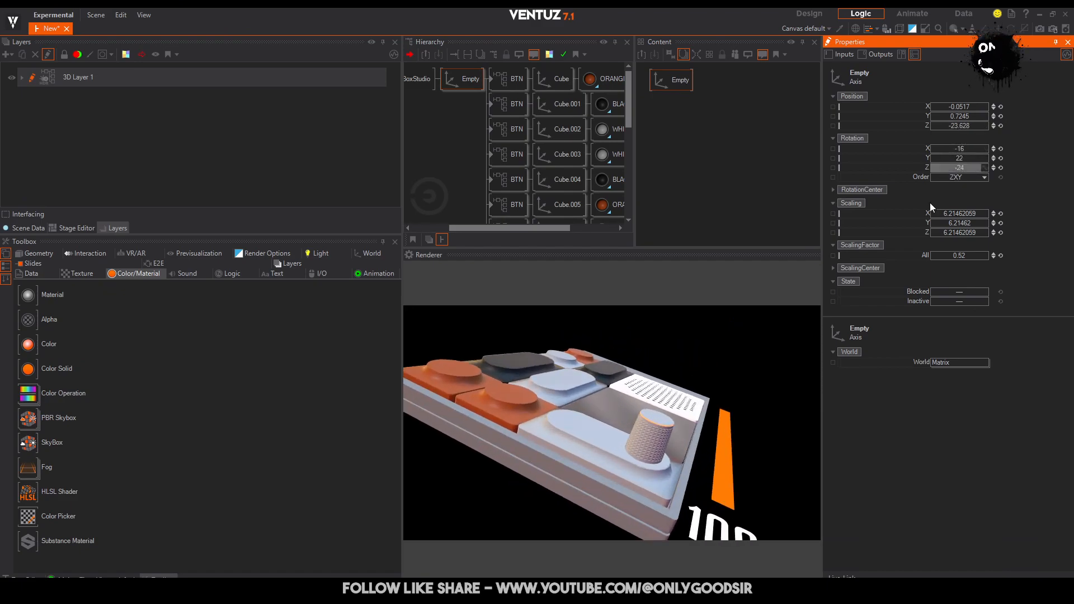
pyautogui.click(659, 444)
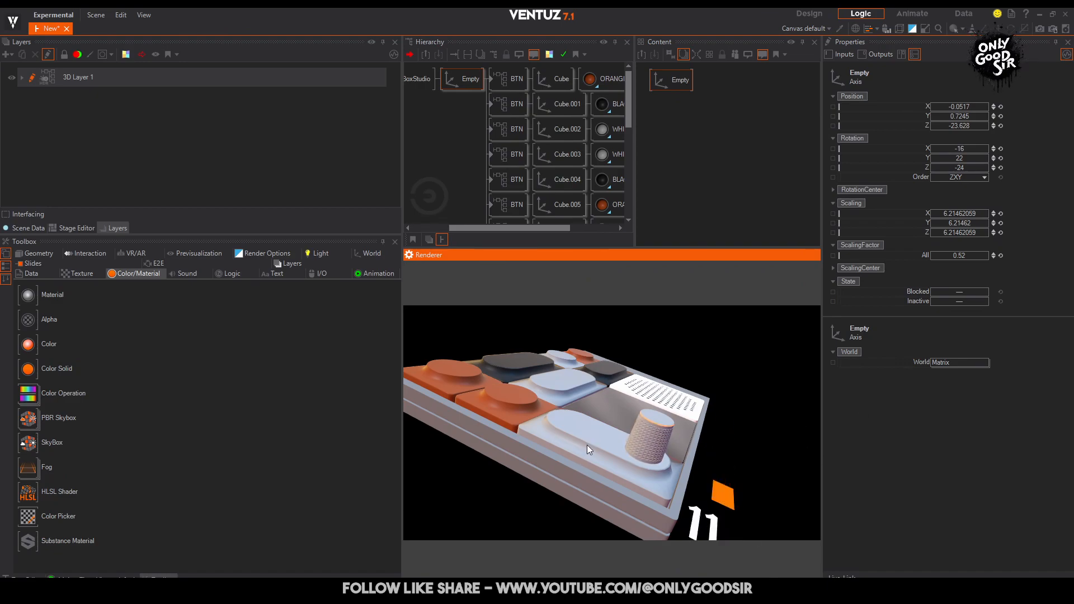
# Activate the rotation limits on the Cylinder's Touch Rotation and set MaxRotation to 0.
pyautogui.moveTo(630, 93); pyautogui.dragTo(632, 194)
pyautogui.click(554, 107)
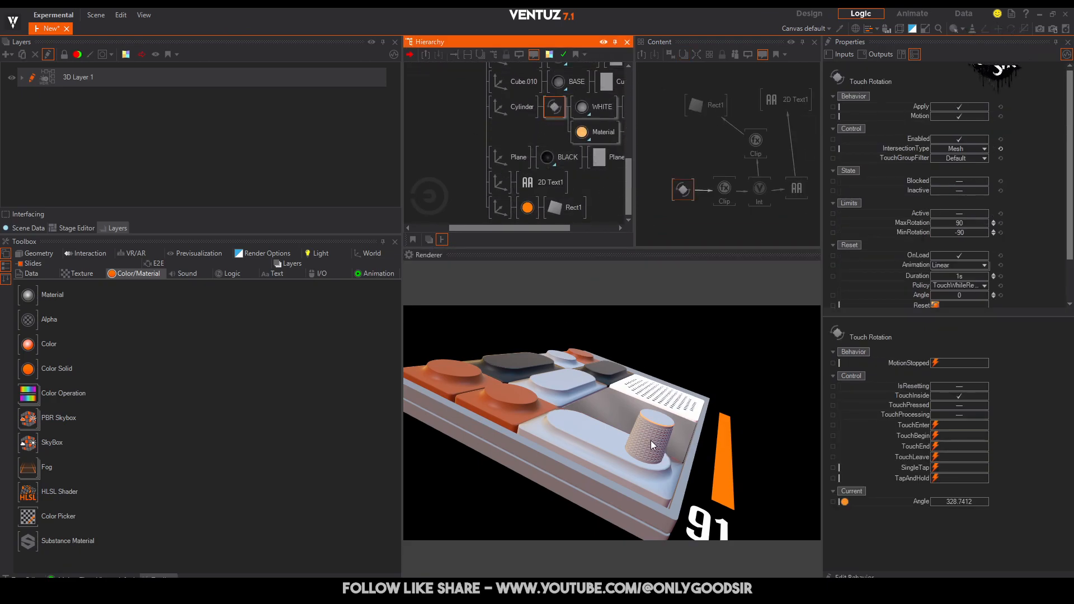
pyautogui.click(959, 213)
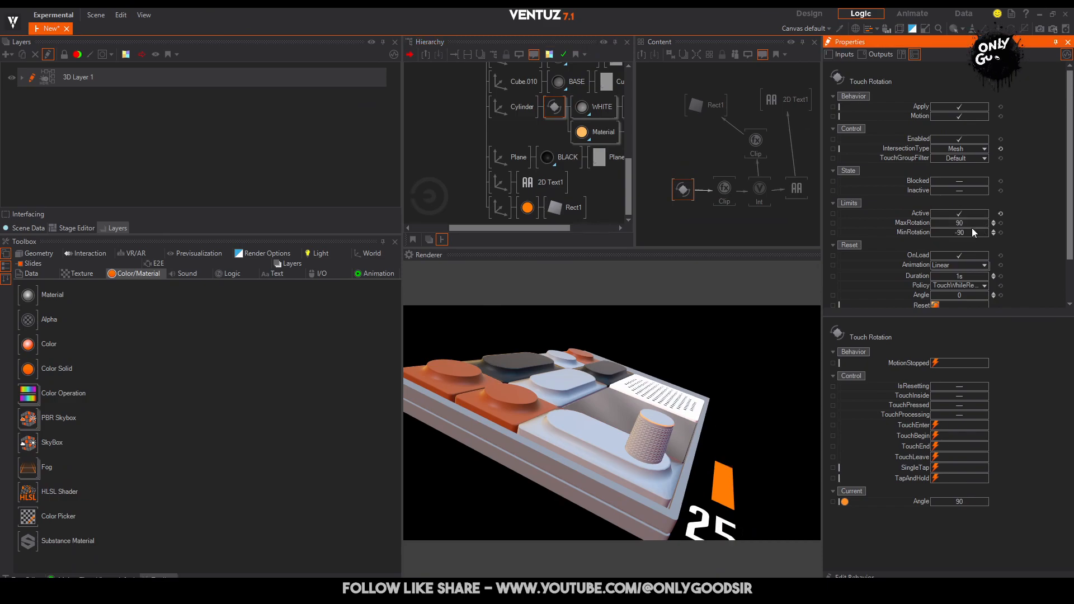
pyautogui.click(972, 225)
pyautogui.write('0')
pyautogui.press('Return')
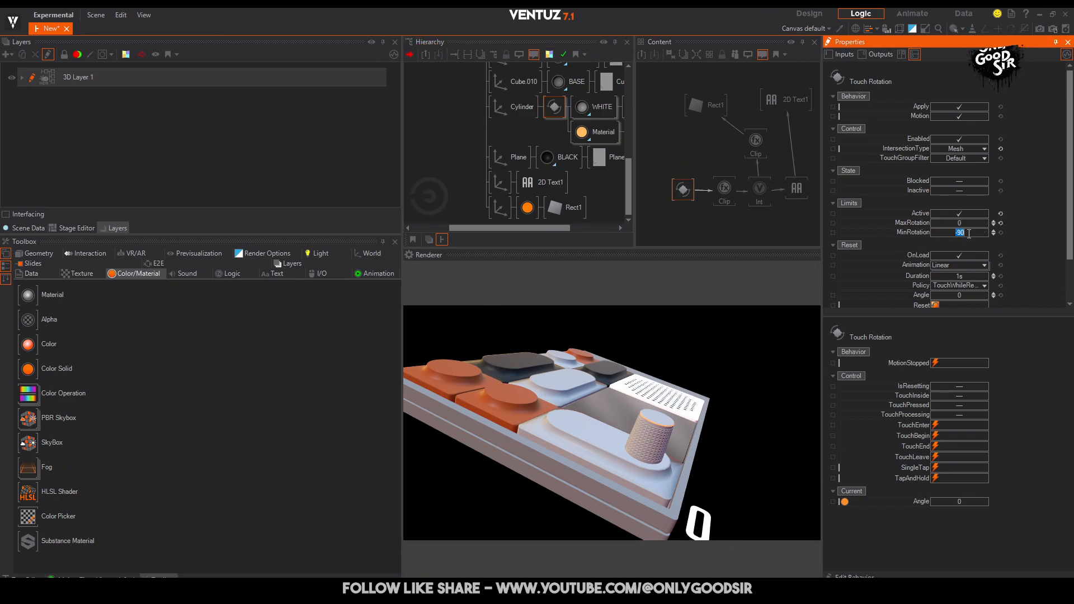
# Try a MinRotation of 360, replace it with -360, and turn the knob to test the range.
pyautogui.write('360')
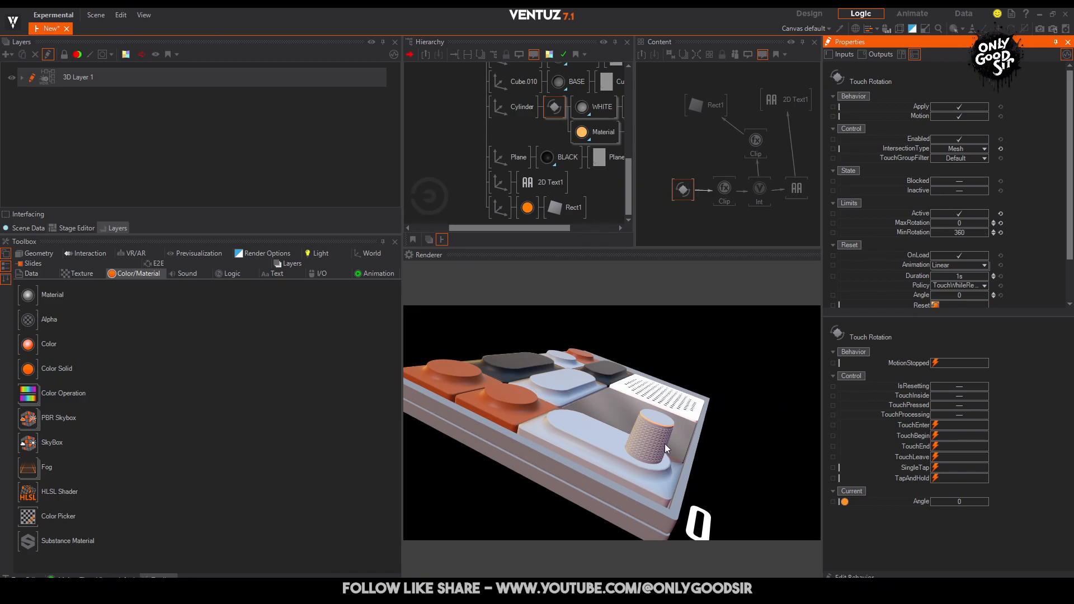
pyautogui.click(646, 455)
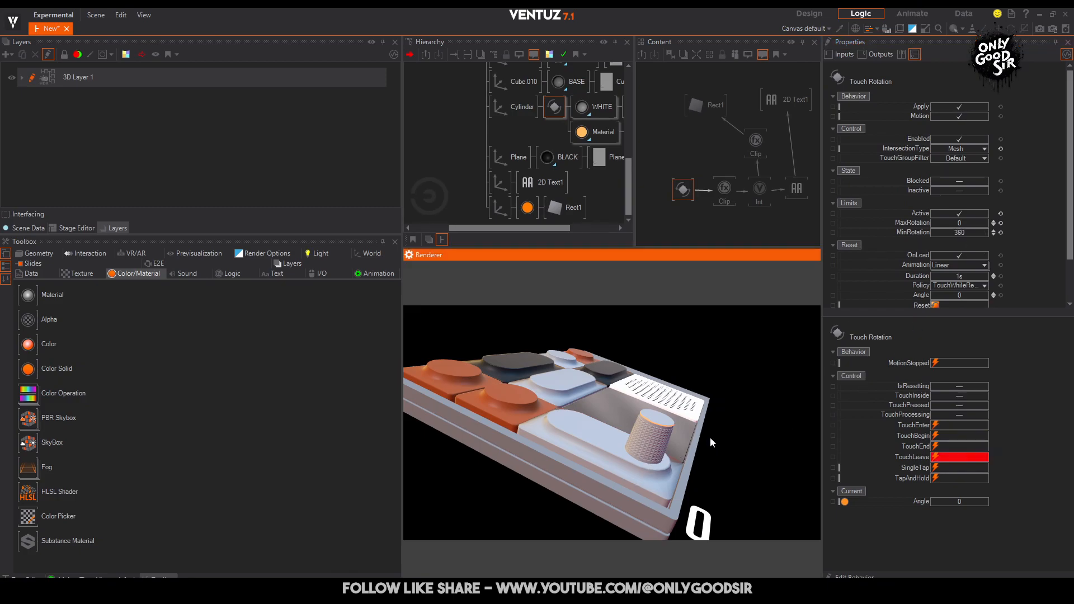
pyautogui.click(970, 233)
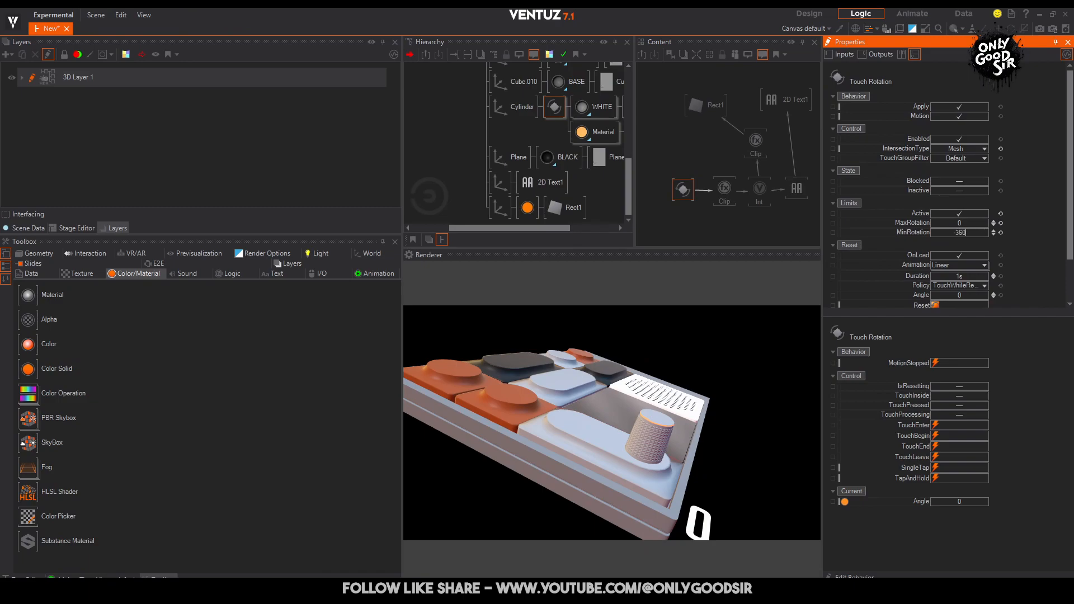
pyautogui.moveTo(638, 449); pyautogui.dragTo(663, 445)
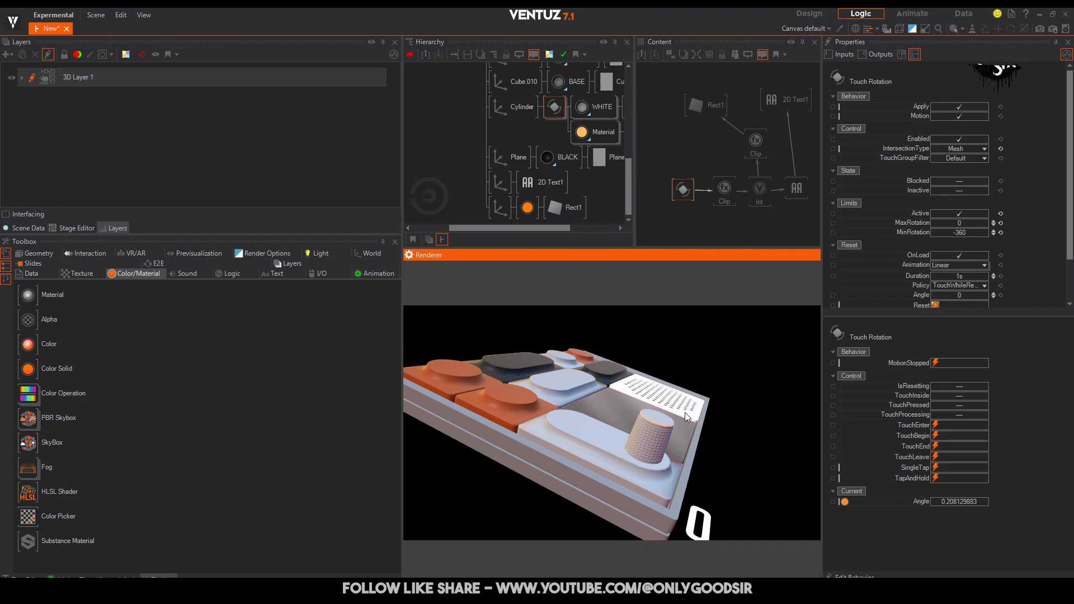
# Set the Touch Rotation's Tick Spacing to 20 in its behavior settings and turn the knob to test the snapping.
pyautogui.moveTo(1070, 214); pyautogui.dragTo(1071, 255)
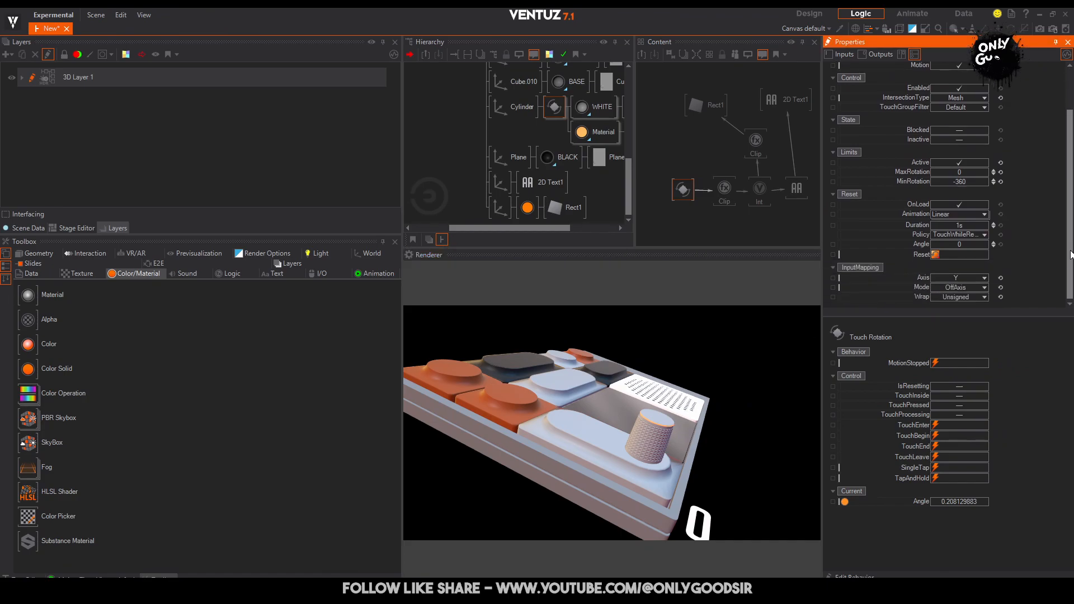
pyautogui.click(849, 577)
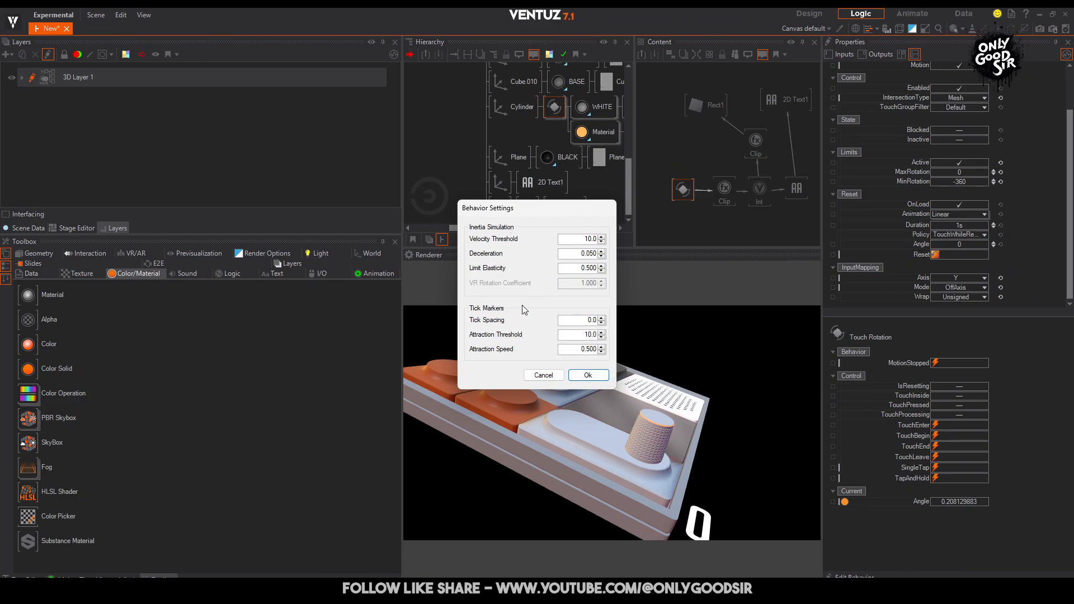
pyautogui.moveTo(524, 309)
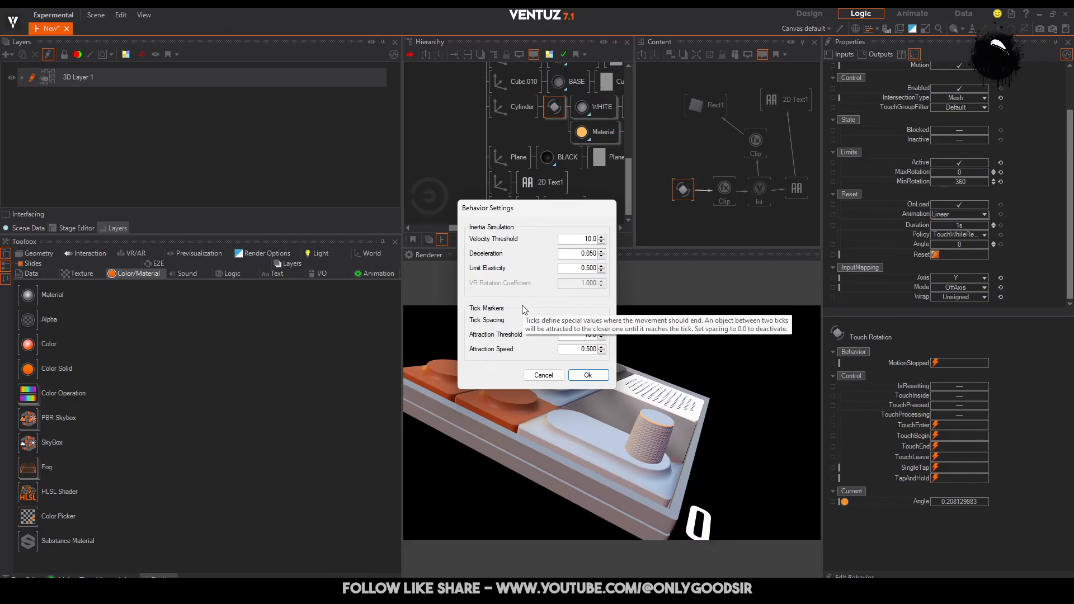
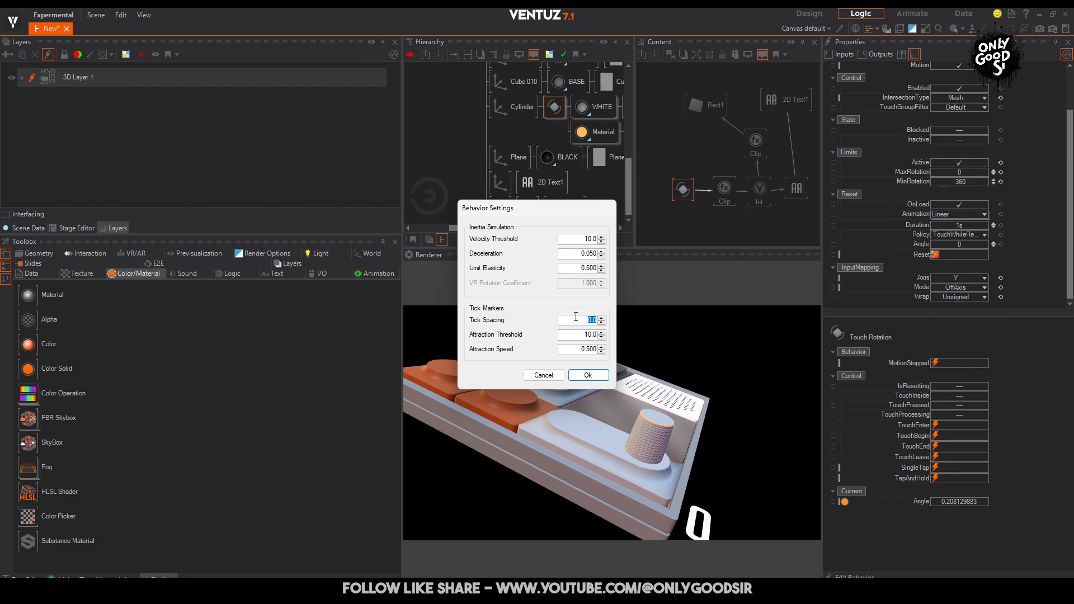
pyautogui.press('Return')
pyautogui.moveTo(659, 448)
pyautogui.mouseDown()
pyautogui.moveTo(655, 459)
pyautogui.moveTo(638, 451)
pyautogui.moveTo(658, 444)
pyautogui.moveTo(649, 446)
pyautogui.moveTo(661, 454)
pyautogui.mouseUp()
pyautogui.click(643, 452)
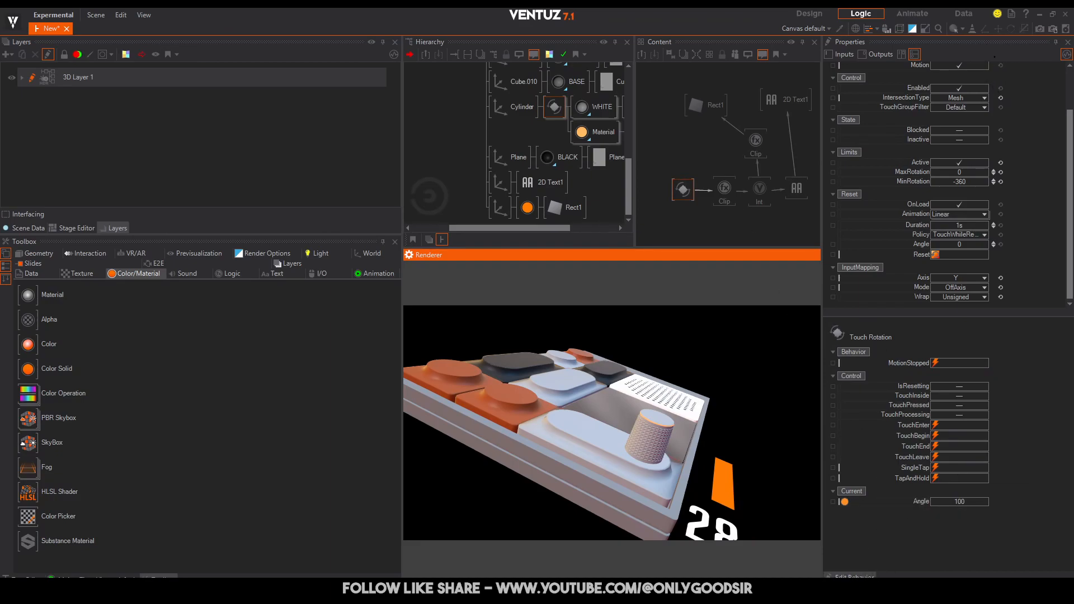
# Readjust the Tick Spacing in the Touch Rotation's behavior settings and test the knob again.
pyautogui.click(854, 577)
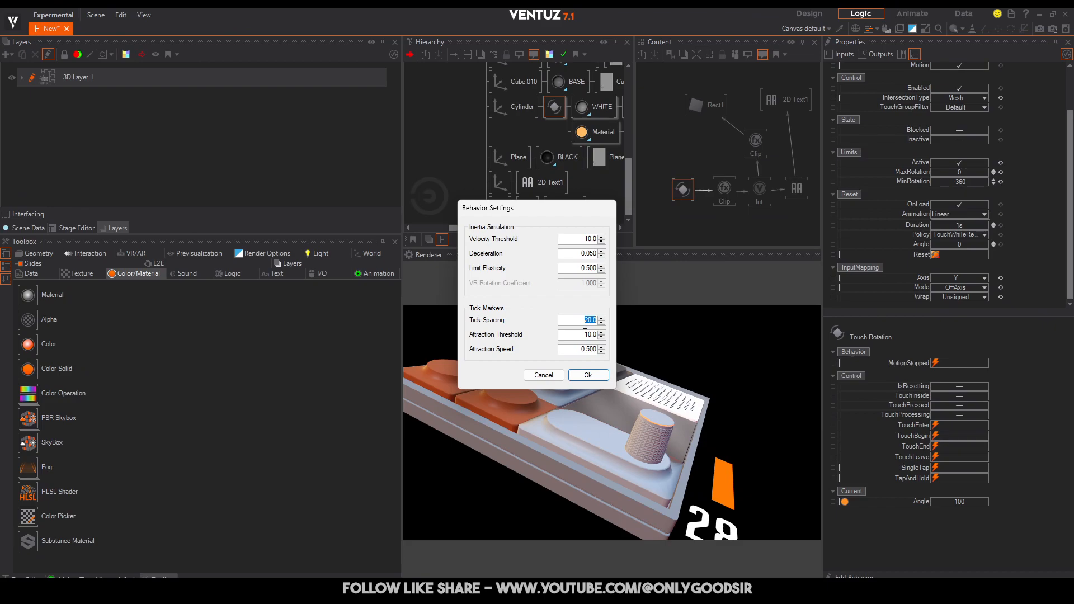
pyautogui.click(587, 374)
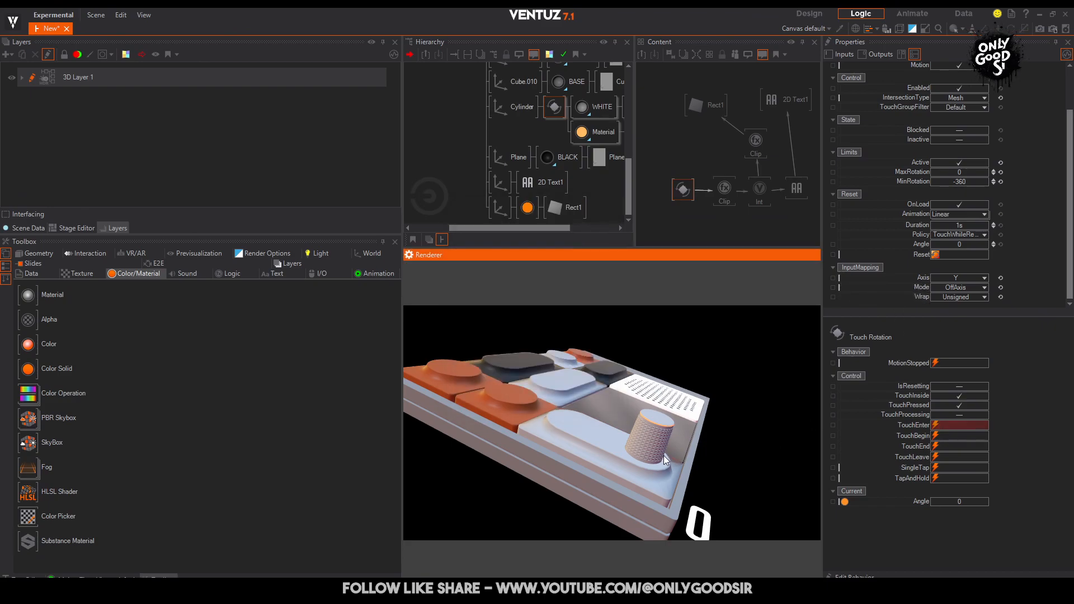
pyautogui.moveTo(663, 455); pyautogui.dragTo(641, 455)
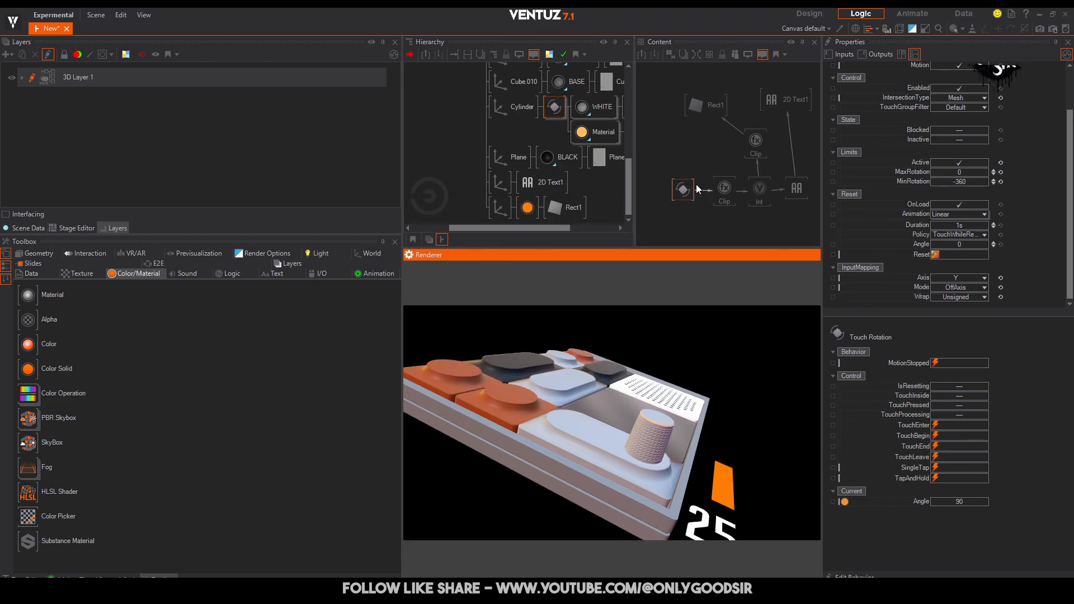
# Set the Empty axis to rotation X -51, Y -30, Z 15 and position Z -20.128, and try the knob in this view.
pyautogui.moveTo(442, 78); pyautogui.dragTo(499, 179, button='middle')
pyautogui.scroll(1, 493, 135)
pyautogui.click(498, 79)
pyautogui.moveTo(960, 148)
pyautogui.mouseDown()
pyautogui.moveTo(952, 124)
pyautogui.moveTo(972, 124)
pyautogui.moveTo(951, 158)
pyautogui.moveTo(968, 167)
pyautogui.moveTo(970, 150)
pyautogui.mouseUp()
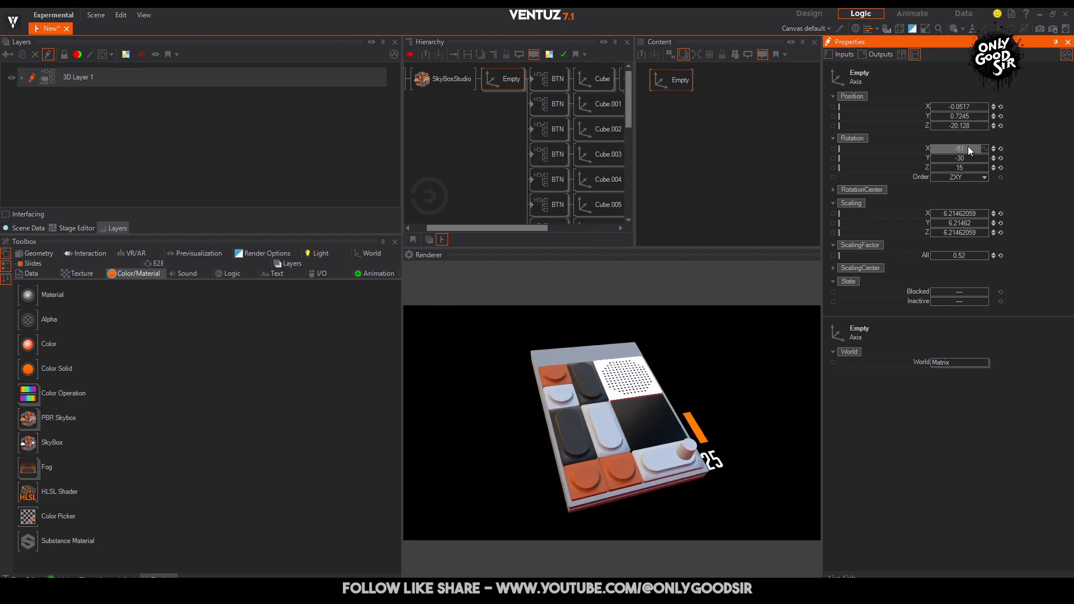
pyautogui.moveTo(690, 454); pyautogui.dragTo(675, 450)
# Narrow the orange level bar by setting Rect1's SizeX to 0.18.
pyautogui.click(512, 118)
pyautogui.scroll(-10, 512, 118)
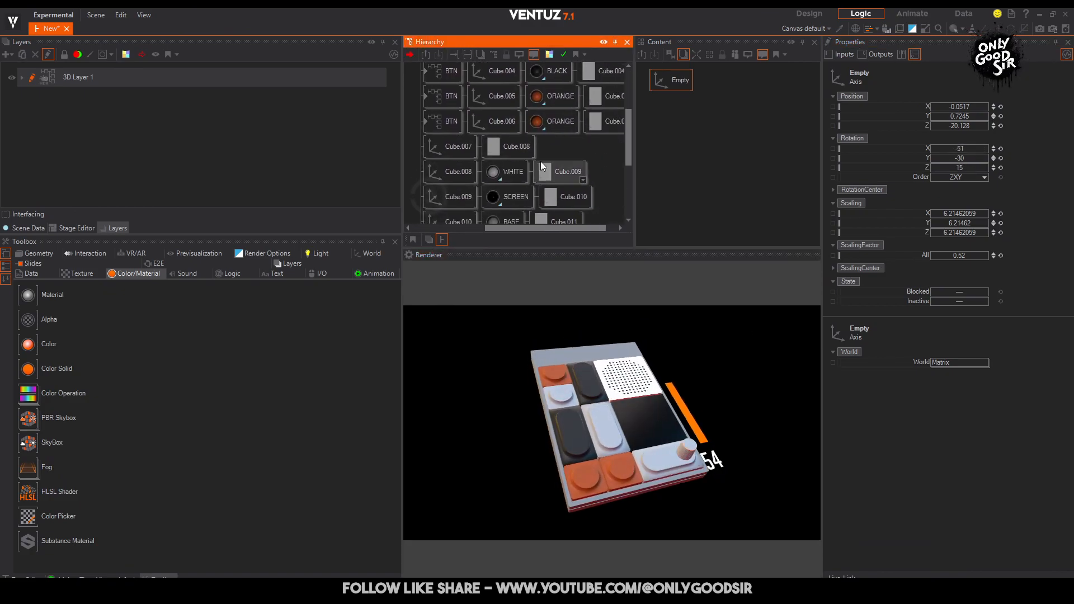
pyautogui.scroll(-2, 569, 132)
pyautogui.click(498, 208)
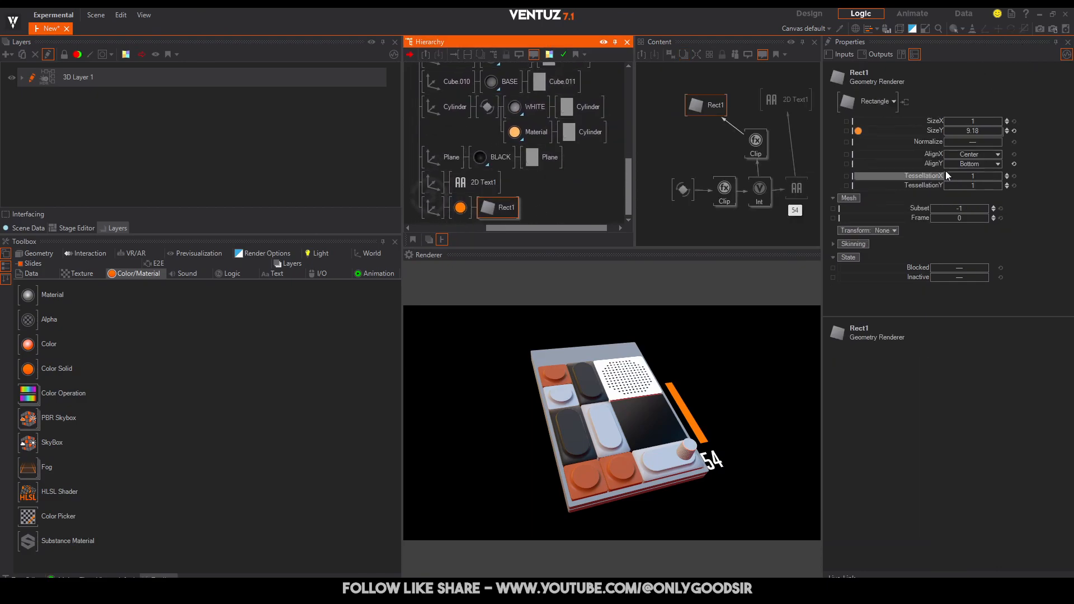
pyautogui.click(979, 121)
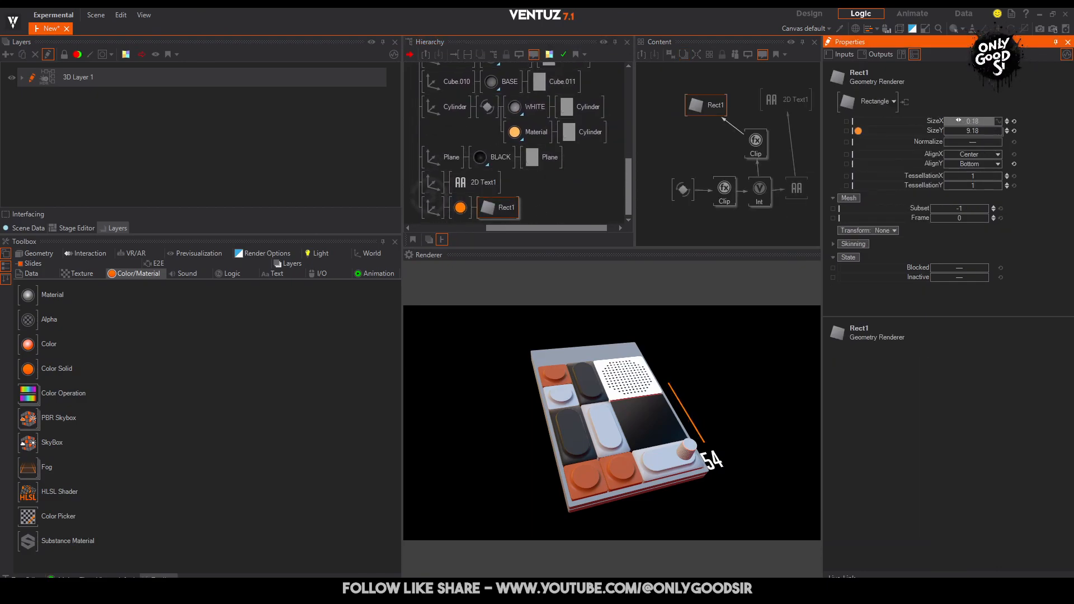
# Move the number away from the keyboard by setting its axis Position X to 0.746, and test the knob.
pyautogui.click(432, 181)
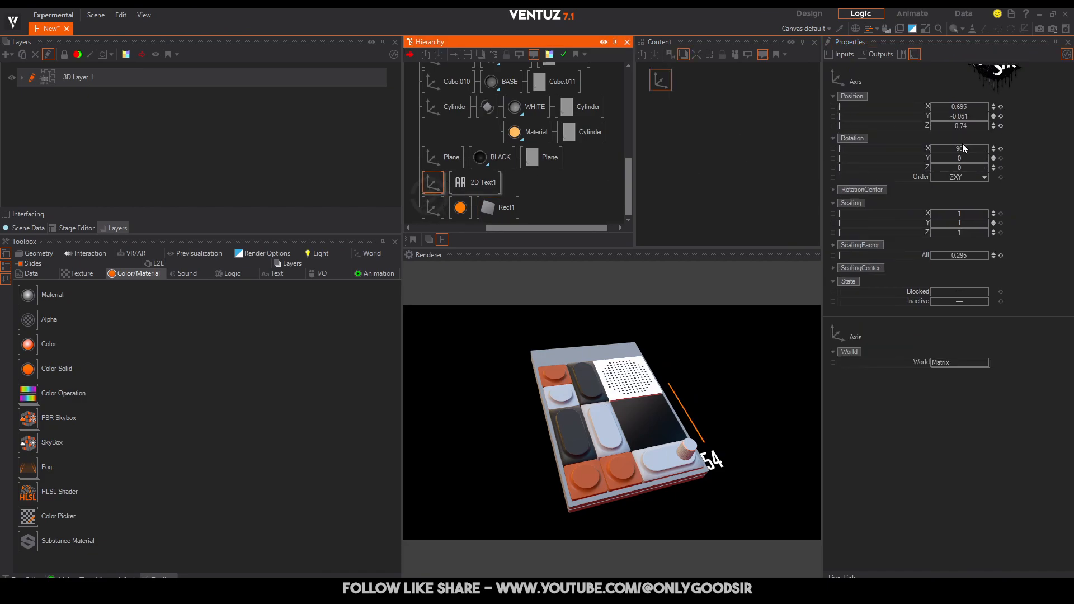
pyautogui.click(961, 106)
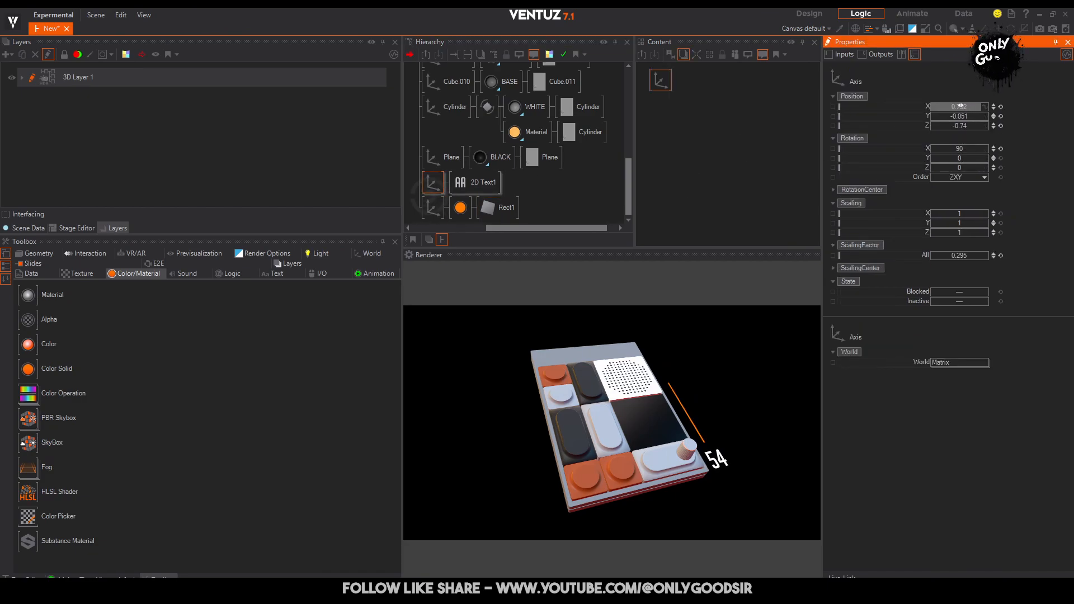
pyautogui.moveTo(681, 459); pyautogui.dragTo(635, 471)
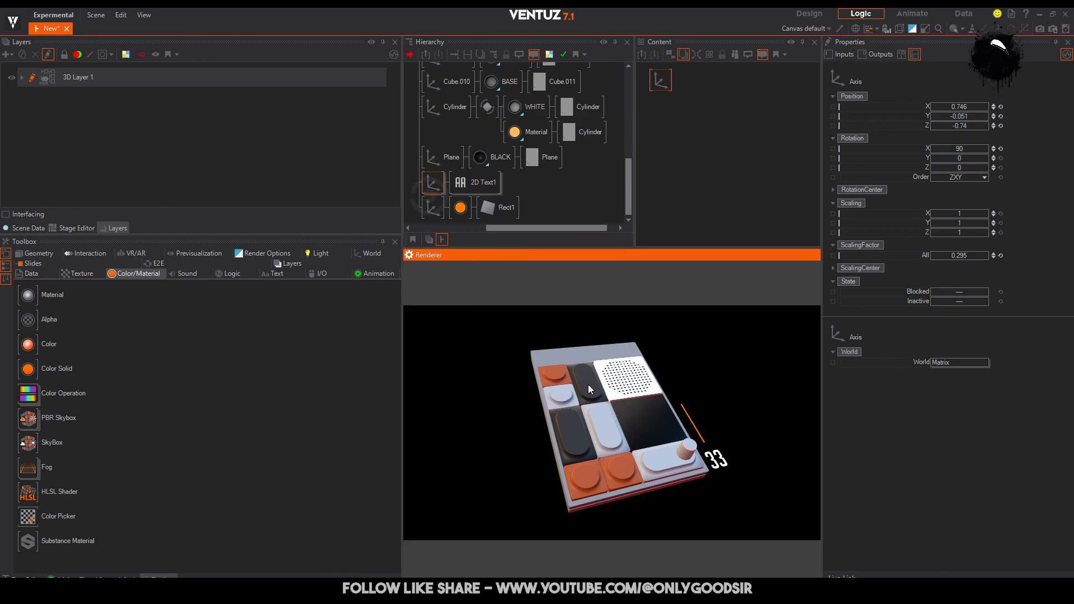
# Rotate the SkyBoxStudio lighting environment to 162.3.
pyautogui.moveTo(532, 96); pyautogui.dragTo(531, 144, button='middle')
pyautogui.click(471, 69)
pyautogui.click(469, 78)
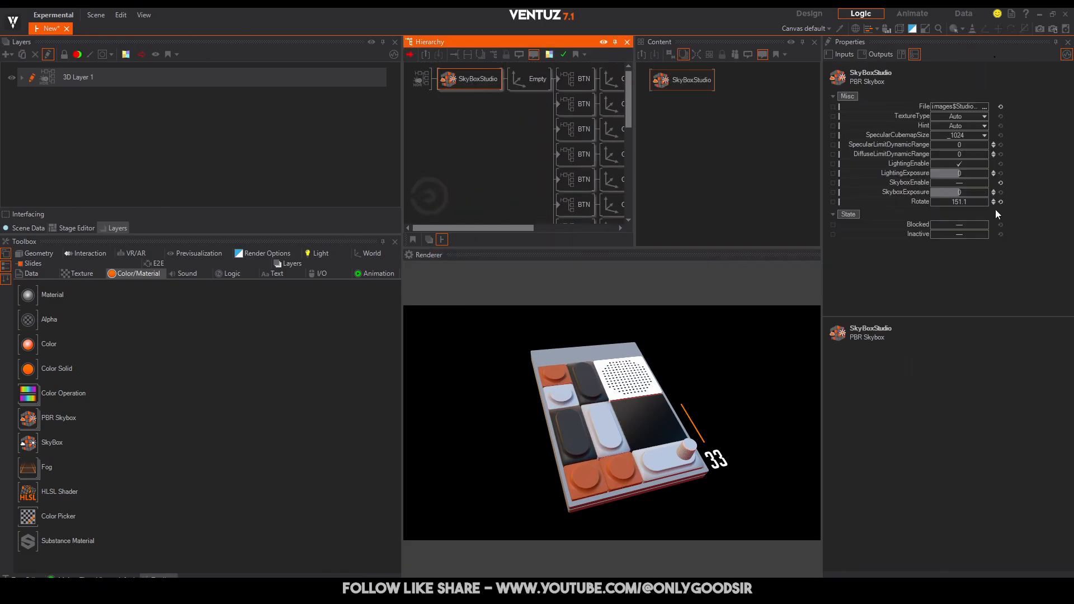
pyautogui.moveTo(955, 201); pyautogui.dragTo(996, 202)
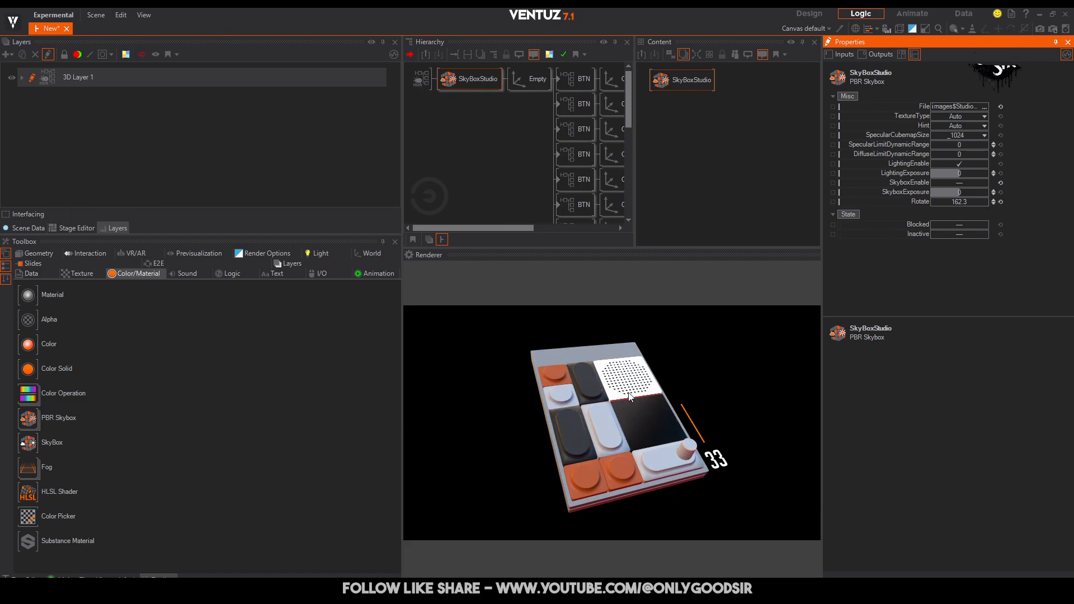
# Add a Base texture stage to the SCREEN material and make its source a Movie Clip texture property.
pyautogui.moveTo(506, 166); pyautogui.dragTo(416, 77, button='middle')
pyautogui.moveTo(502, 219); pyautogui.dragTo(503, 140, button='middle')
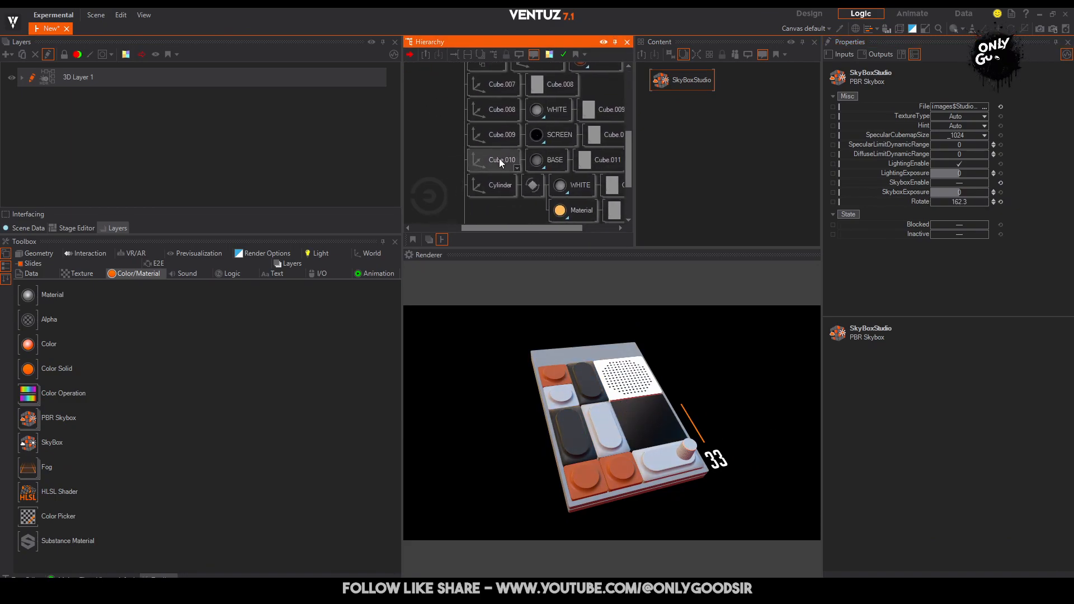
pyautogui.click(566, 134)
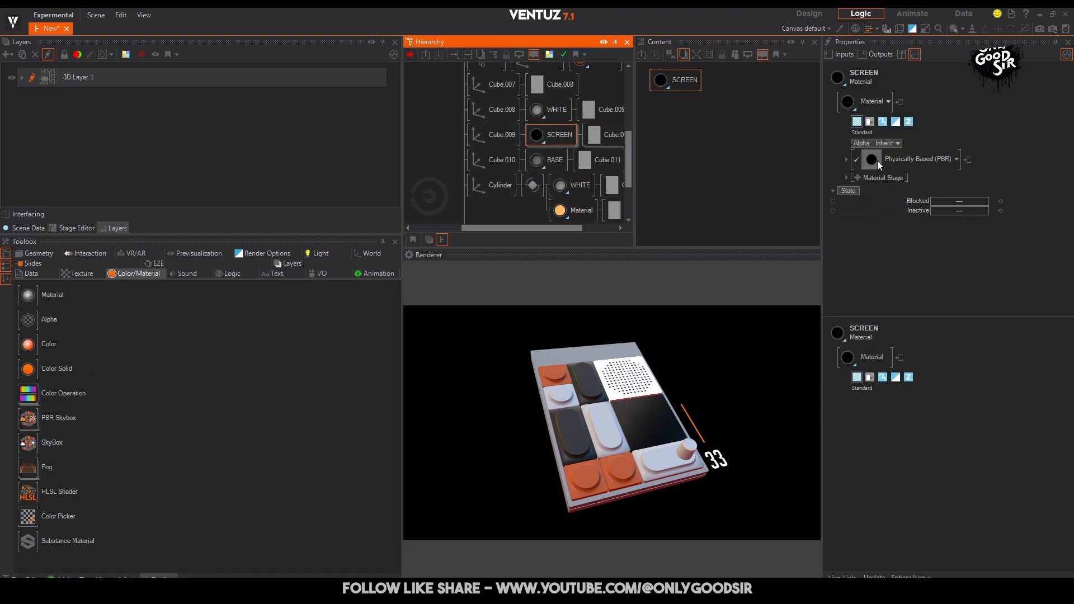
pyautogui.rightClick(846, 184)
pyautogui.moveTo(846, 188)
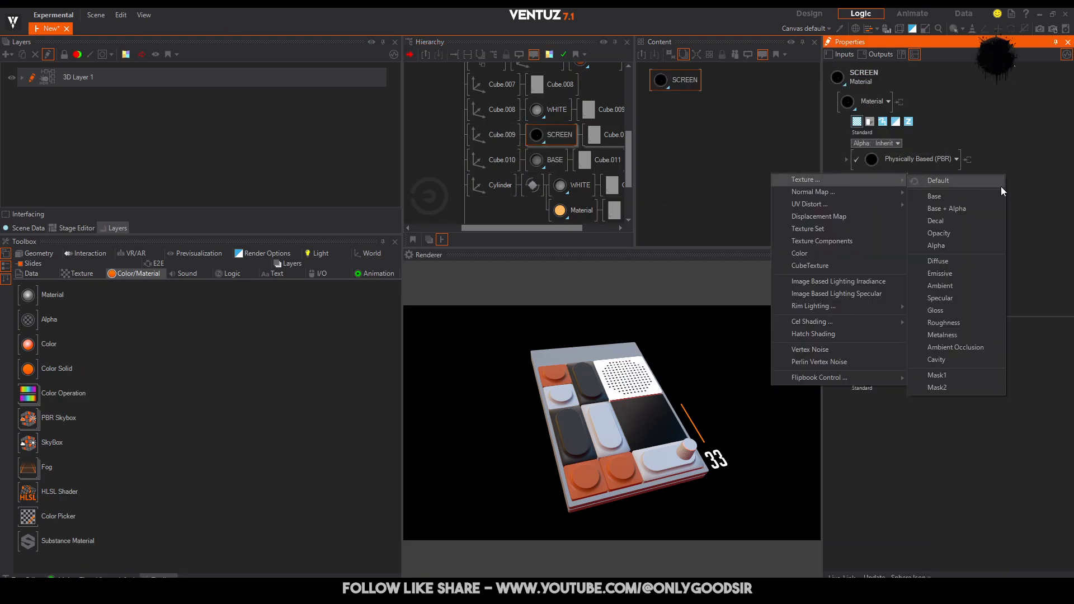
pyautogui.click(953, 195)
pyautogui.click(920, 219)
pyautogui.moveTo(890, 239)
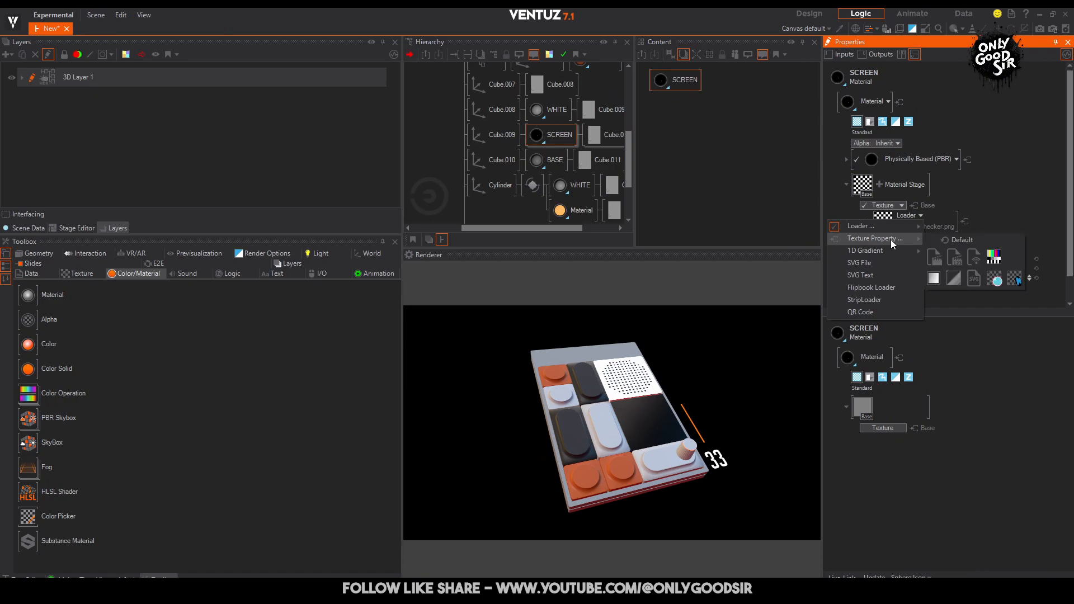
pyautogui.click(934, 259)
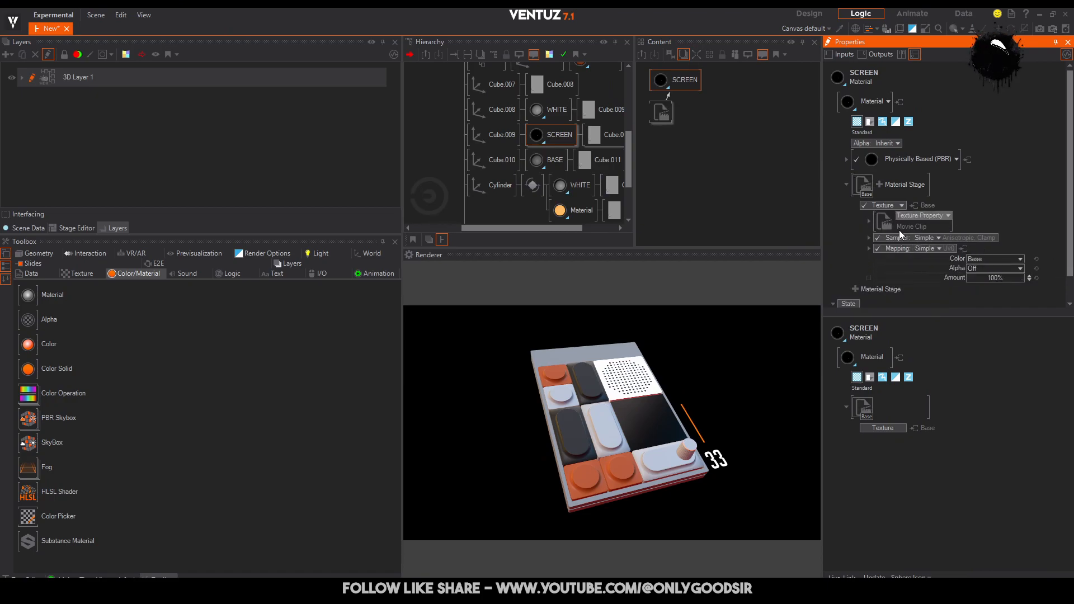
# Enable Loop on the Movie Clip and load the CUBE_WIRECLOTH movie into it.
pyautogui.click(662, 113)
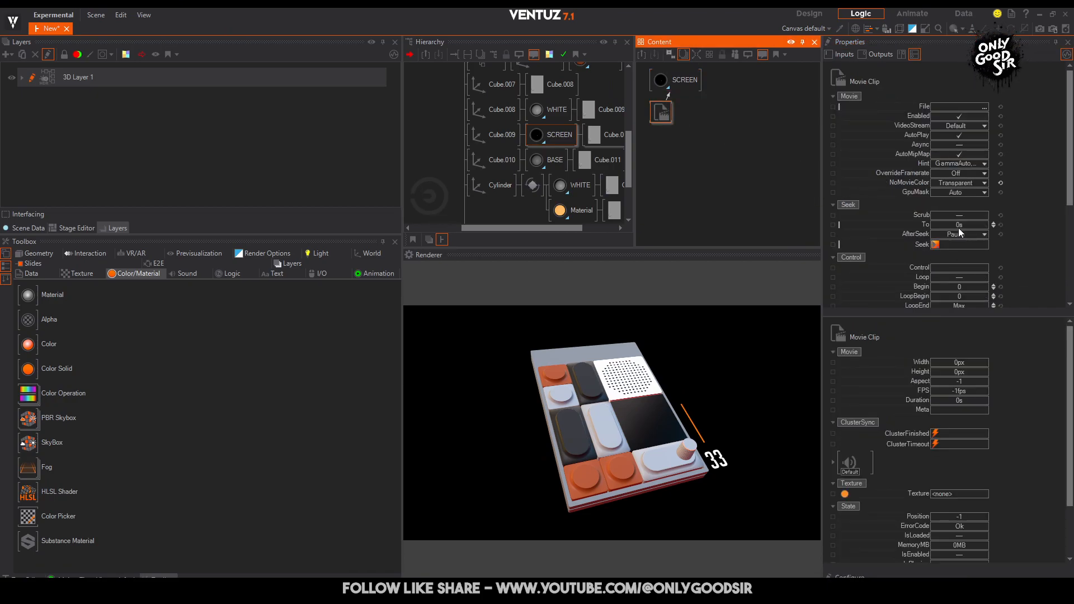
pyautogui.click(959, 277)
pyautogui.click(983, 107)
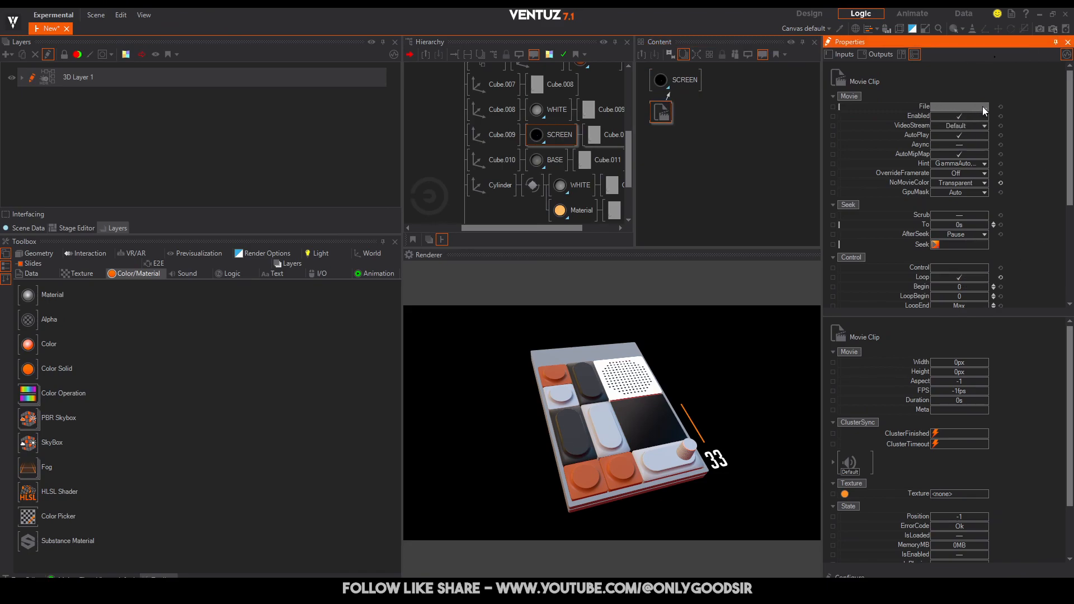
pyautogui.moveTo(798, 276); pyautogui.dragTo(796, 327)
pyautogui.click(629, 313)
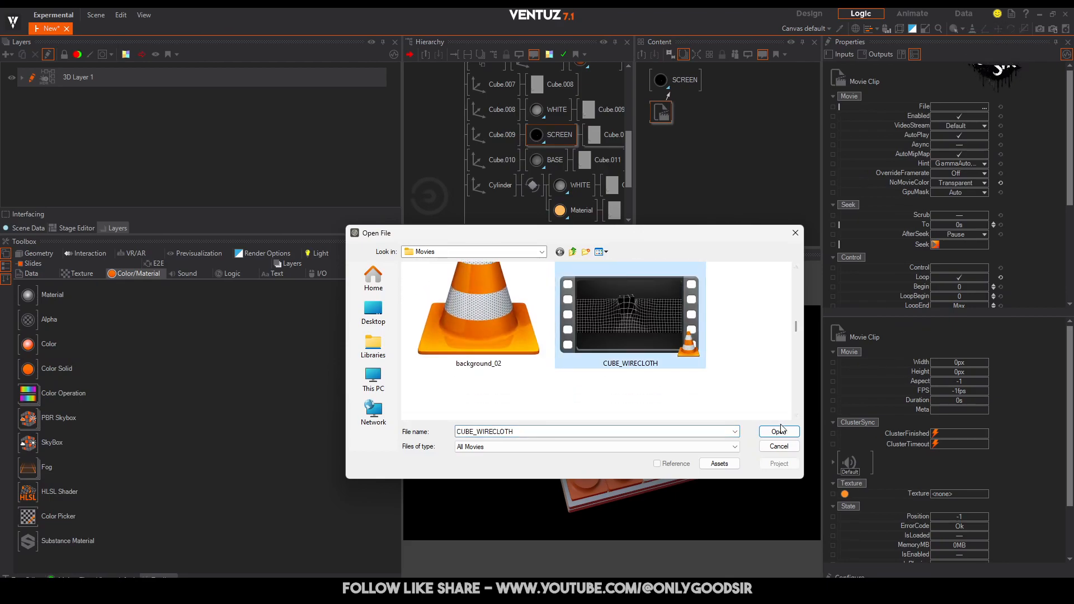
pyautogui.click(778, 431)
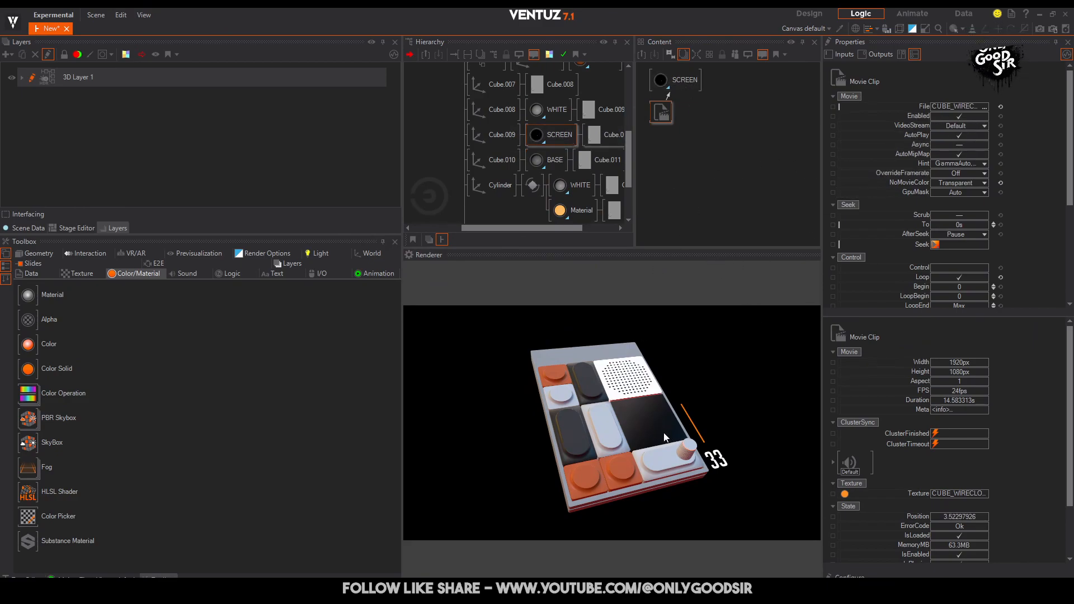
# Reset the SCREEN material's PBR BaseColor to its default White.
pyautogui.click(682, 80)
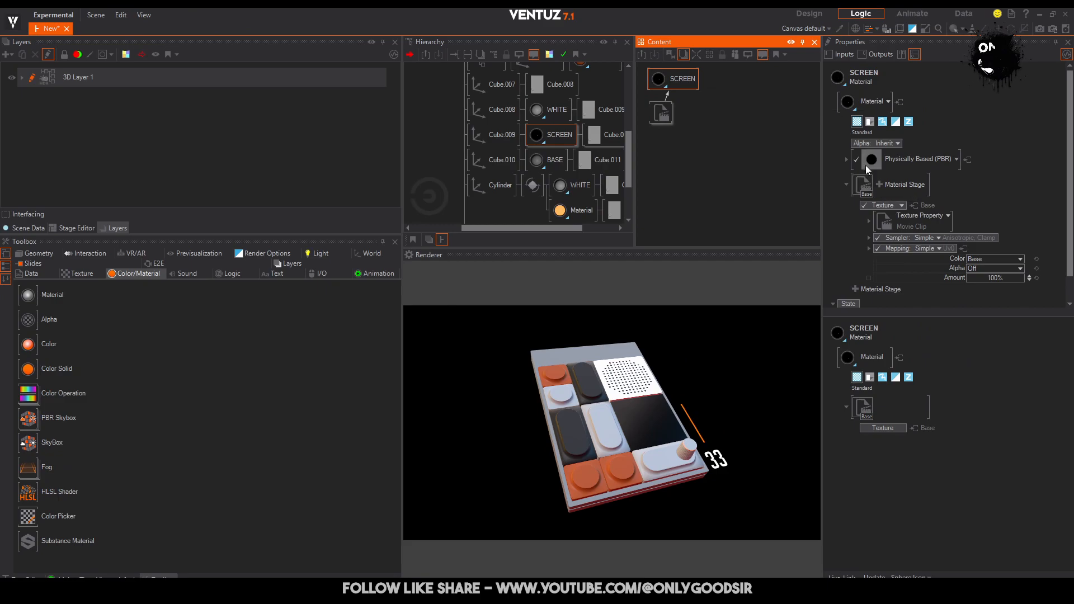
pyautogui.click(845, 160)
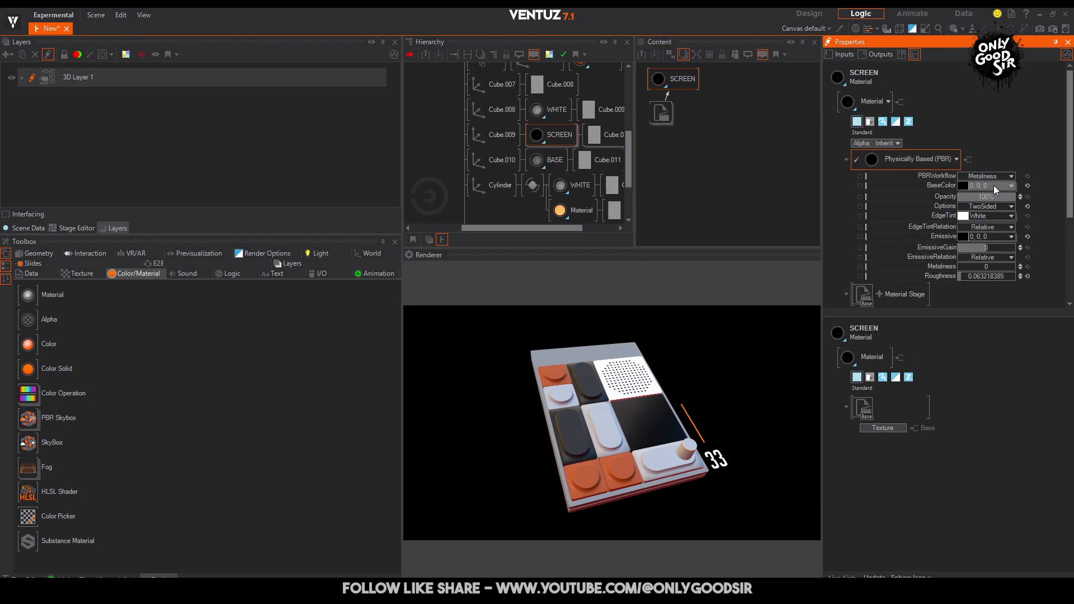
pyautogui.click(1027, 185)
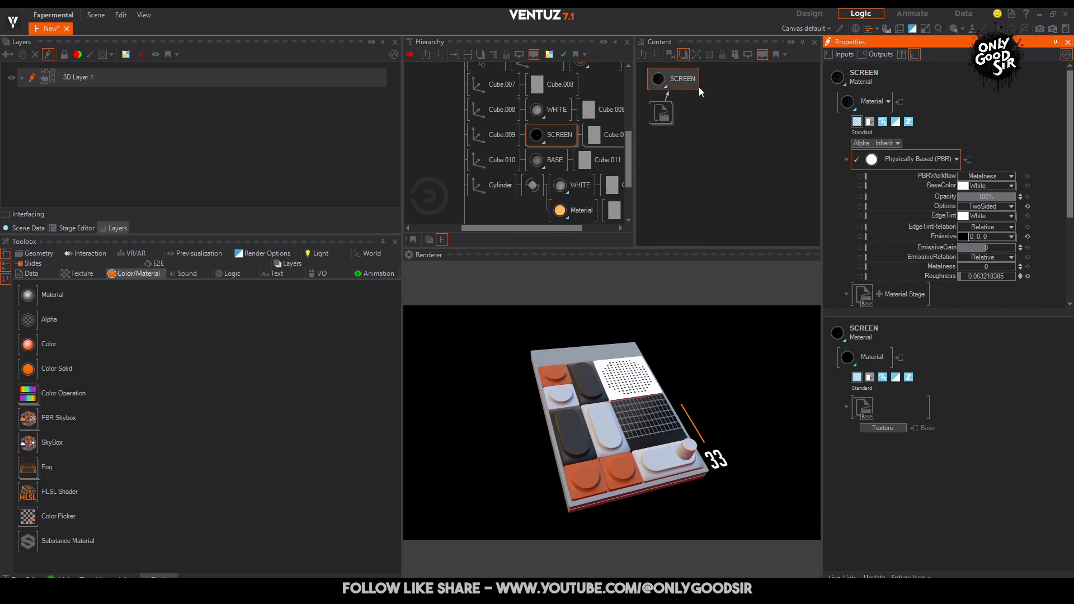
# Change the SCREEN texture stage's mapping from Simple to the default 2D Mapping.
pyautogui.scroll(-3, 939, 246)
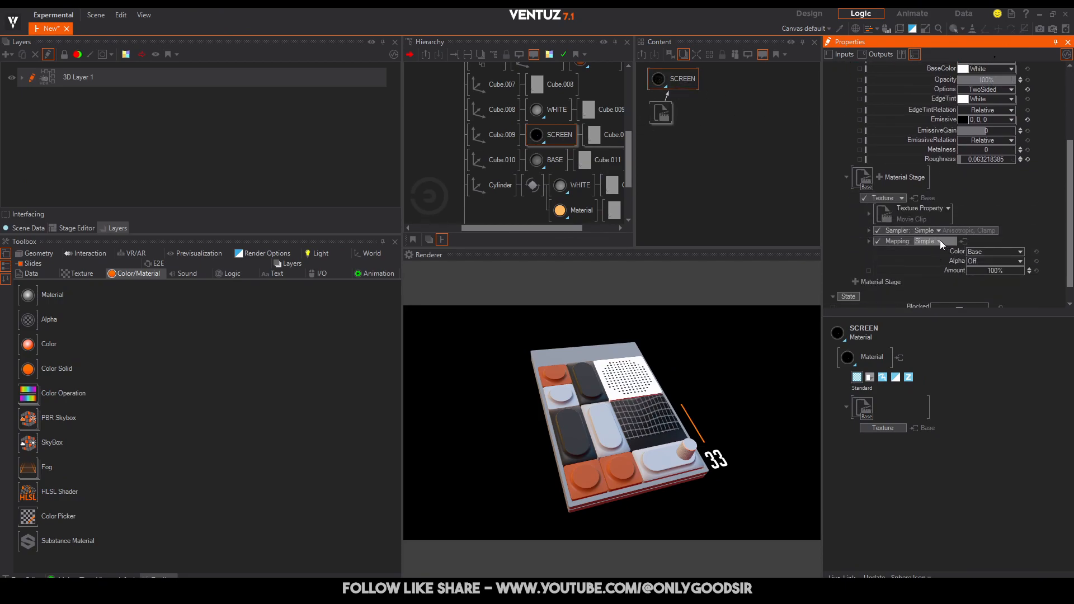
pyautogui.click(940, 240)
pyautogui.moveTo(919, 267)
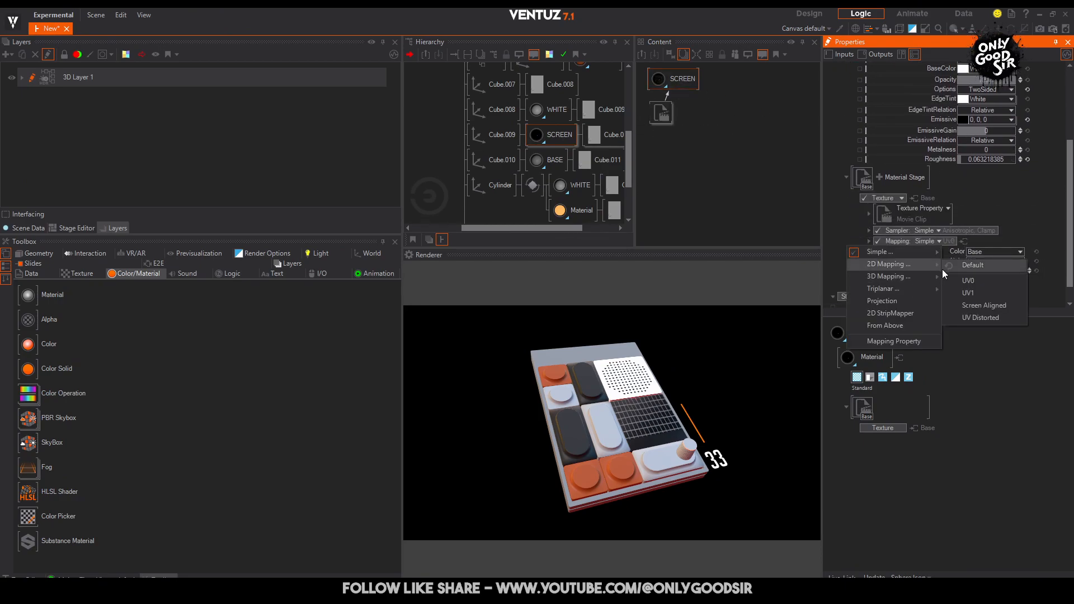
pyautogui.click(950, 265)
# Fit the movie to the screen by setting the mapping's ScalingFactorAll to 0.6059, PositionX to -0.278 and PositionY to 0.131.
pyautogui.scroll(-2, 1032, 291)
pyautogui.moveTo(1028, 253)
pyautogui.mouseDown()
pyautogui.moveTo(1004, 246)
pyautogui.moveTo(1026, 246)
pyautogui.mouseUp()
pyautogui.moveTo(1011, 282); pyautogui.dragTo(1002, 281)
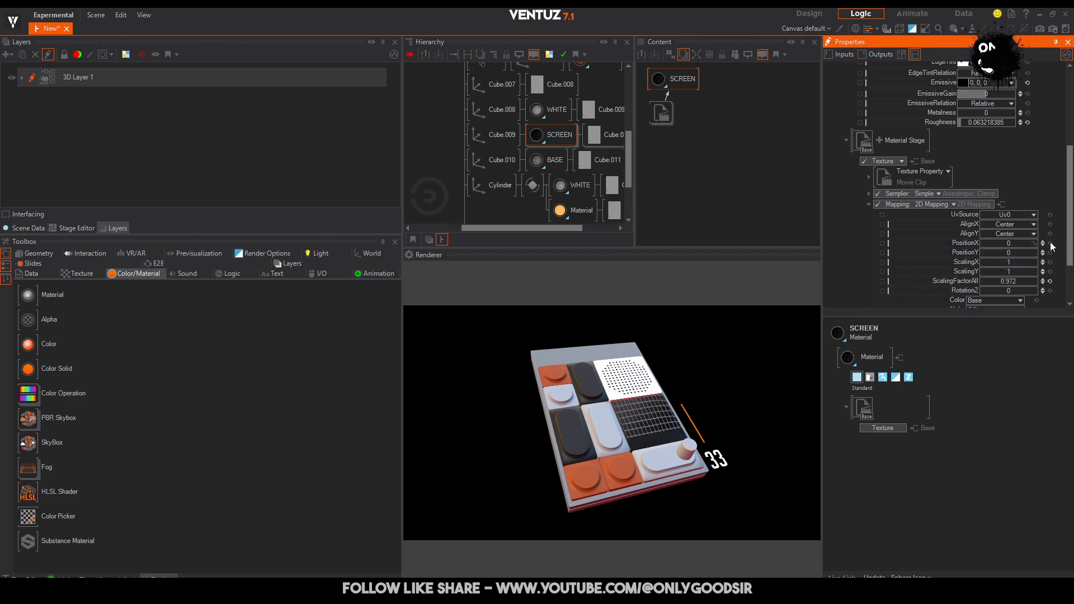
pyautogui.moveTo(1015, 253); pyautogui.dragTo(979, 280)
pyautogui.moveTo(1015, 243); pyautogui.dragTo(1015, 281)
pyautogui.moveTo(1018, 244); pyautogui.dragTo(1013, 245)
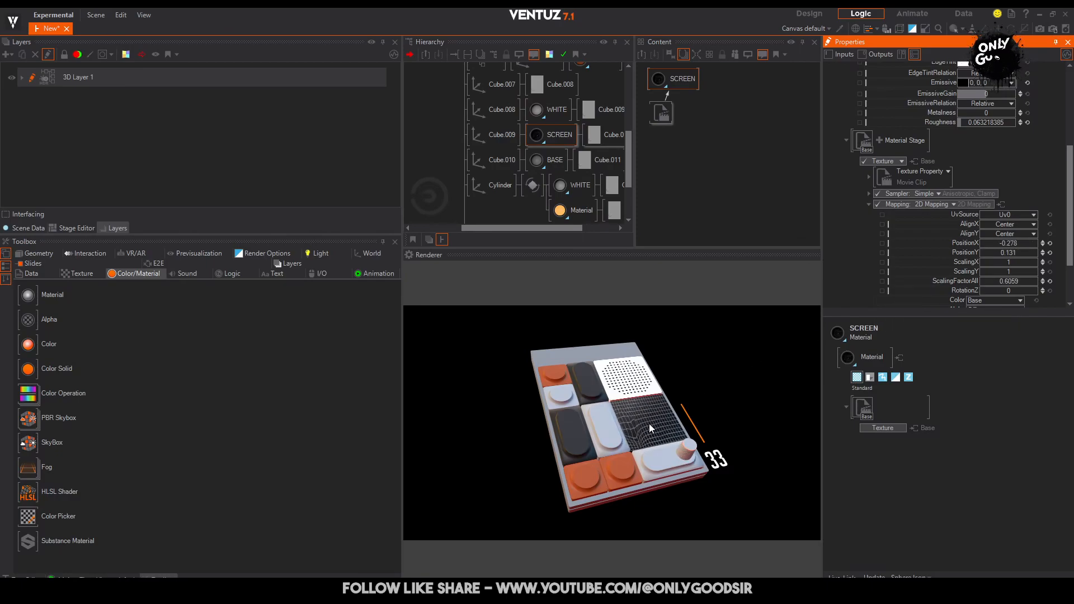
# Bring the 2D Text1 logic nodes into the content graph beside the SCREEN nodes, and move the Movie Clip next to SCREEN.
pyautogui.moveTo(658, 115); pyautogui.dragTo(666, 113)
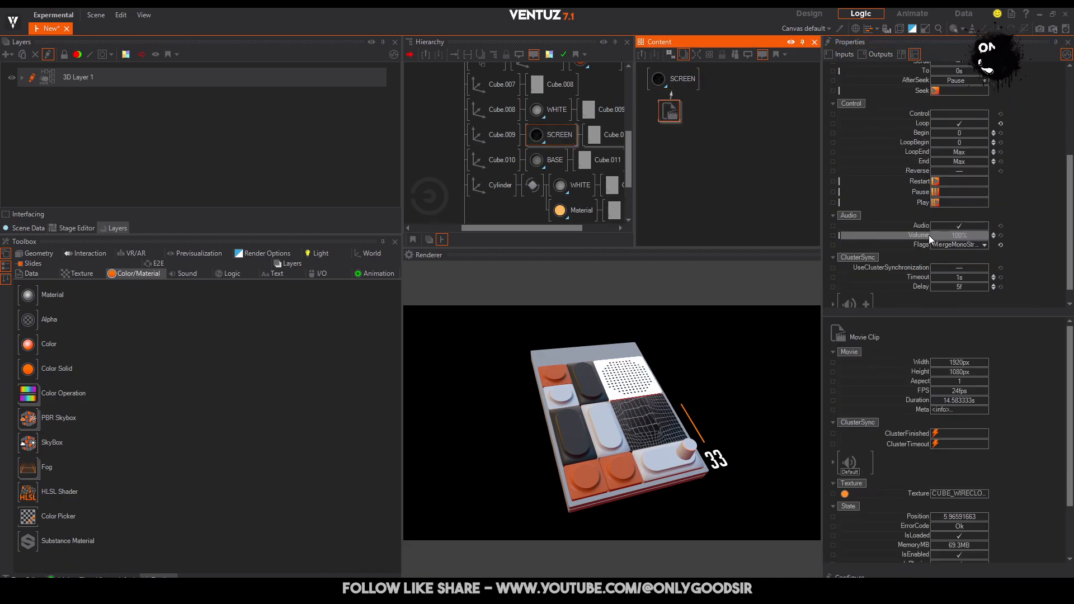
pyautogui.click(551, 134)
pyautogui.scroll(-3, 536, 140)
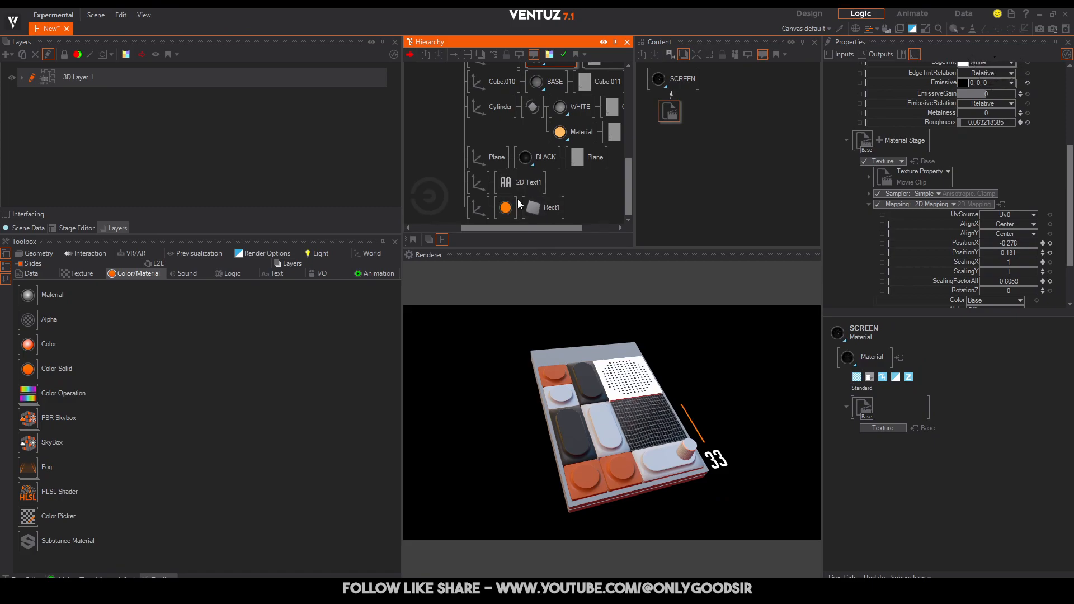
pyautogui.click(529, 184)
pyautogui.click(682, 145)
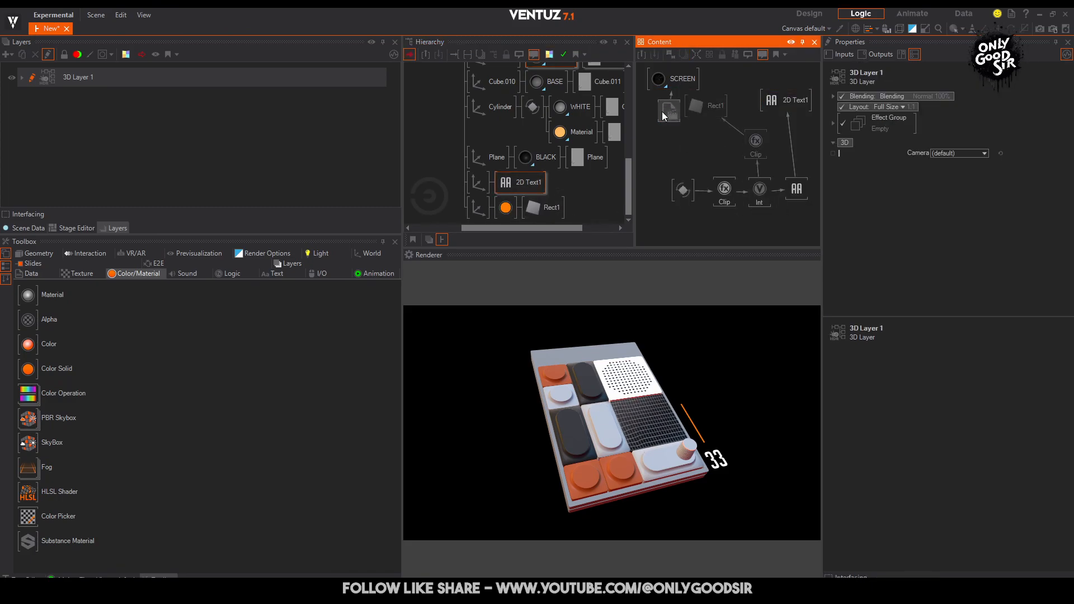
pyautogui.click(731, 83)
pyautogui.moveTo(682, 85); pyautogui.dragTo(678, 71)
pyautogui.moveTo(739, 84); pyautogui.dragTo(733, 80)
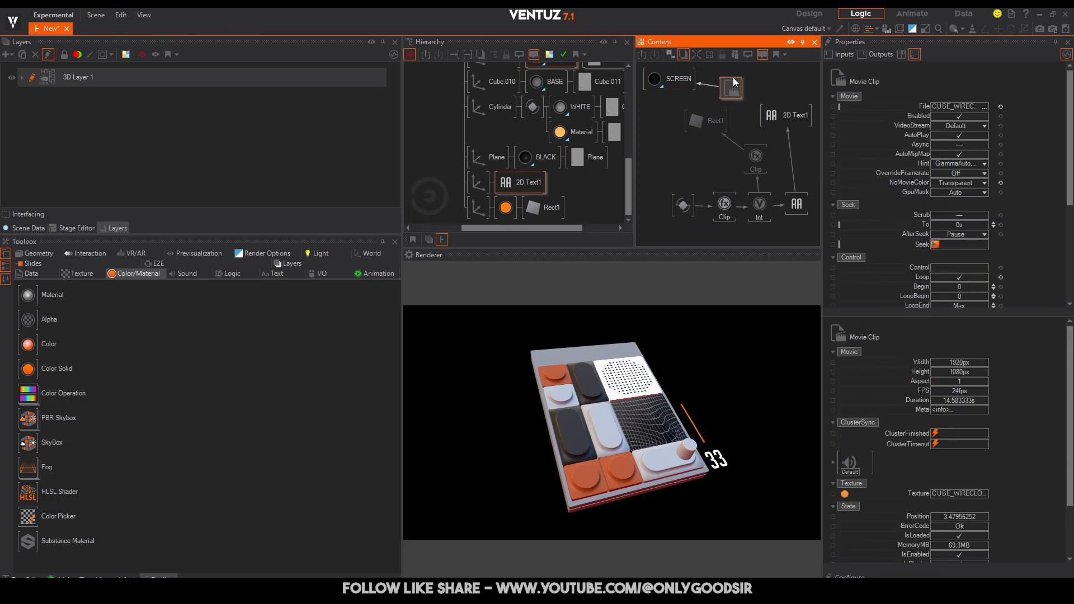
# Bind the Movie Clip's audio Volume to the output of the 0–360 to 0–100 Clip node, and test it with the knob.
pyautogui.click(755, 165)
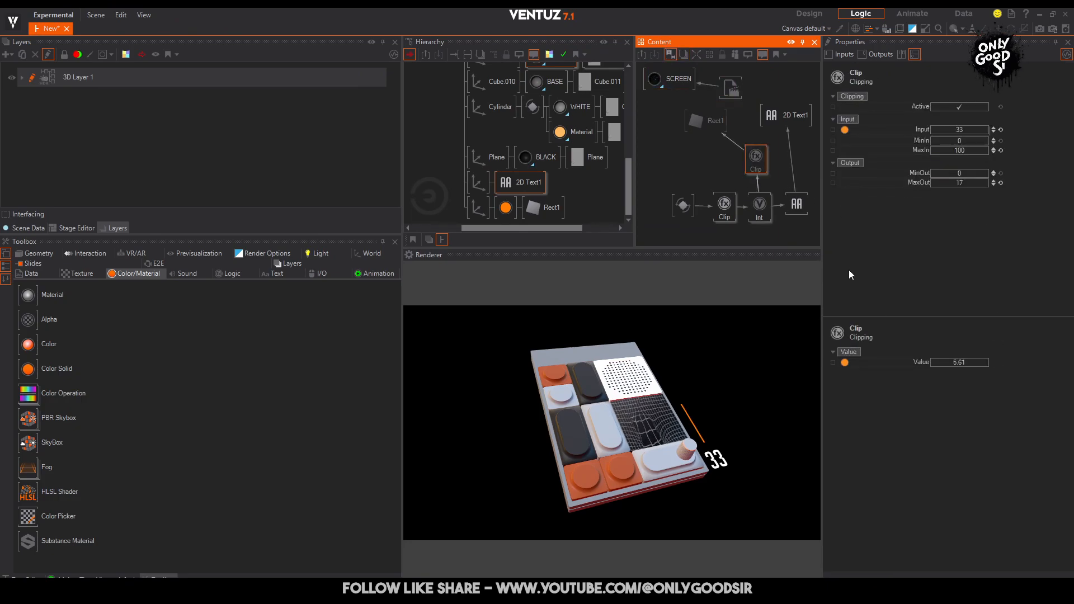
pyautogui.click(759, 206)
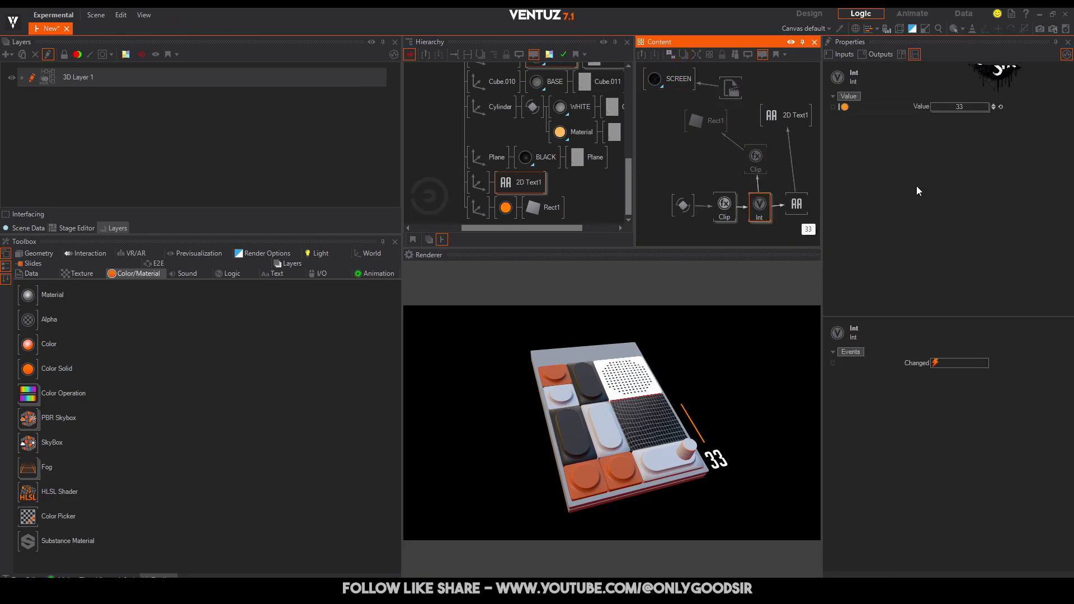
pyautogui.click(725, 206)
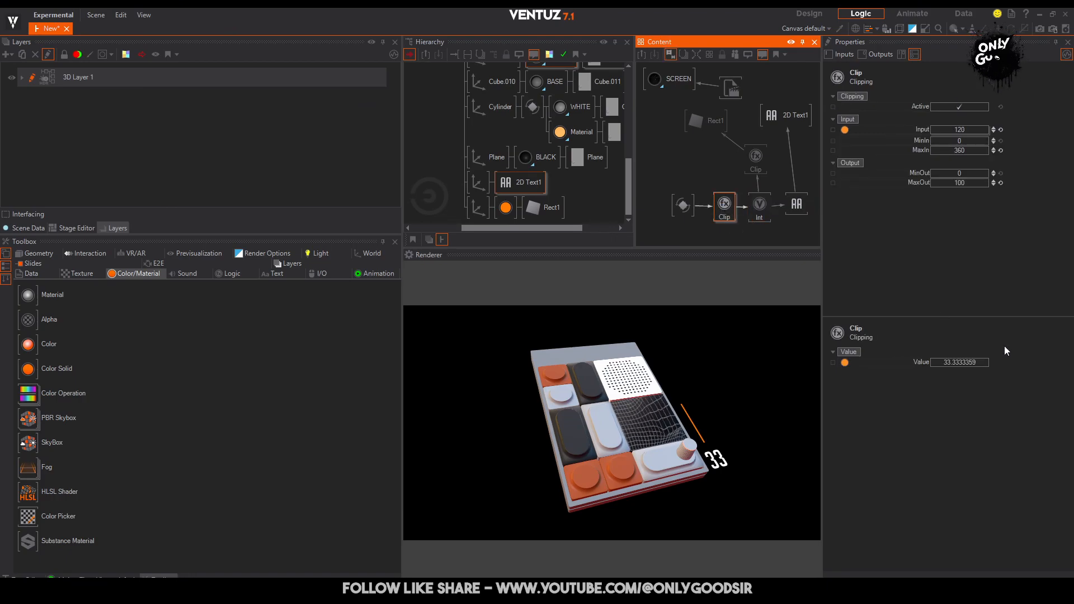
pyautogui.click(733, 87)
pyautogui.scroll(-5, 964, 261)
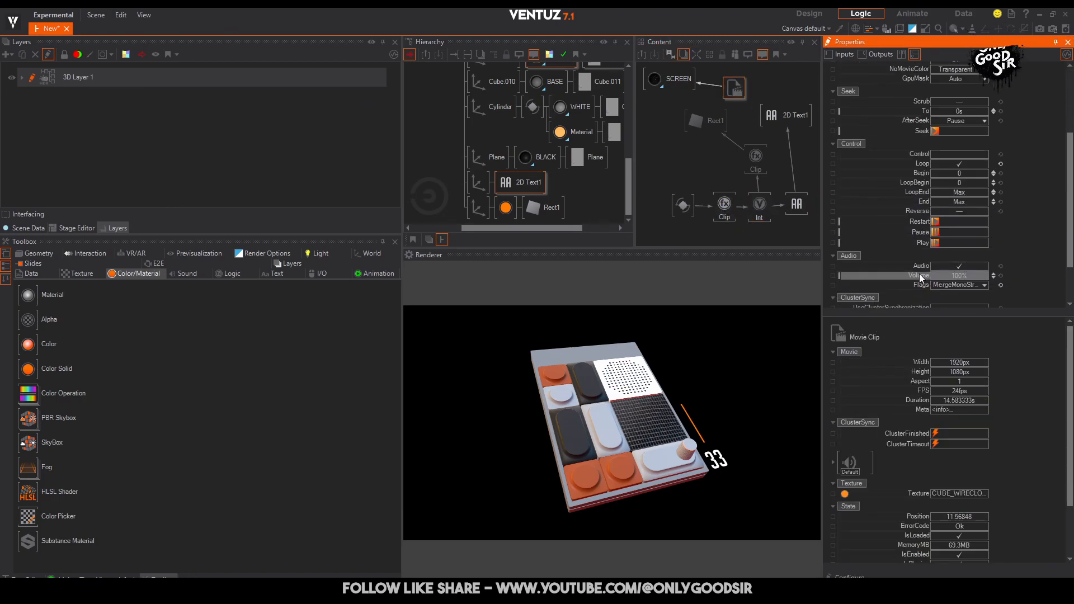
pyautogui.moveTo(918, 273); pyautogui.dragTo(739, 283)
pyautogui.moveTo(730, 214); pyautogui.dragTo(724, 208)
pyautogui.moveTo(735, 88); pyautogui.dragTo(665, 160)
pyautogui.moveTo(690, 456); pyautogui.dragTo(687, 450)
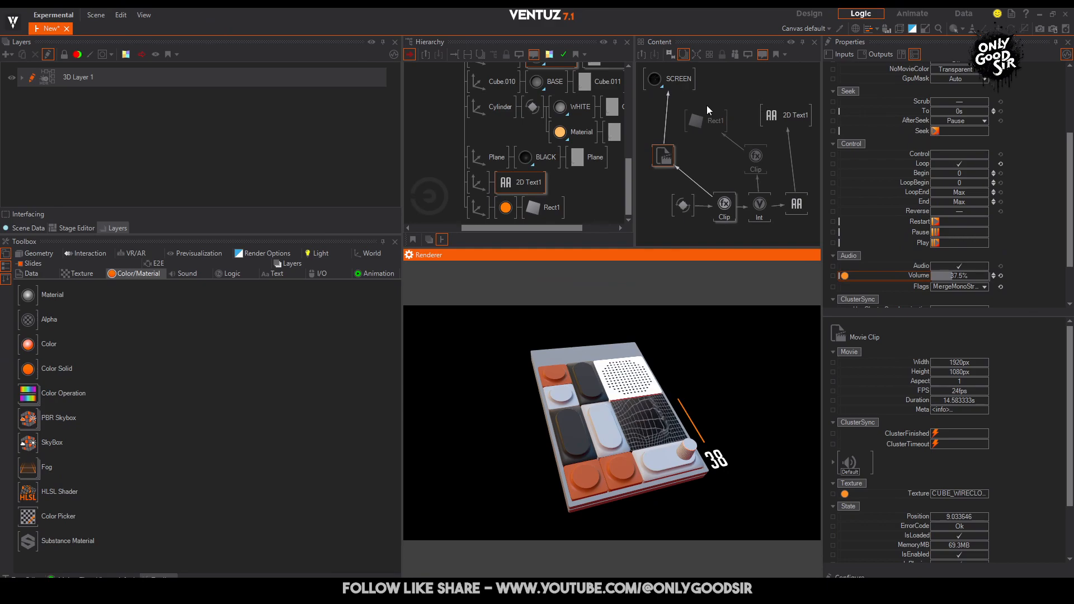
pyautogui.click(713, 105)
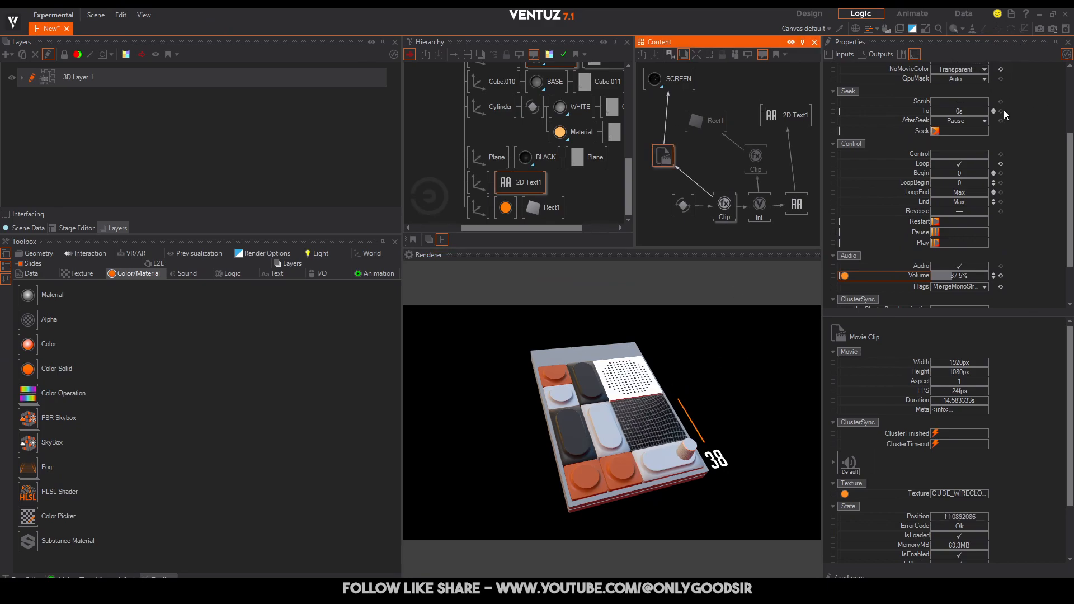
pyautogui.scroll(4, 1001, 112)
pyautogui.click(985, 99)
pyautogui.click(665, 367)
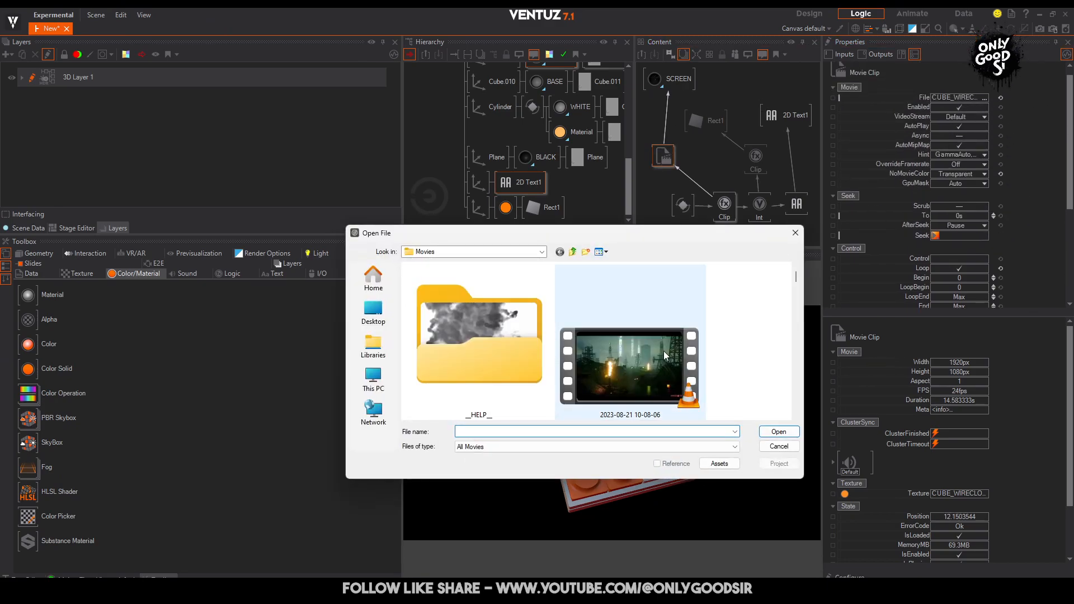
pyautogui.click(783, 432)
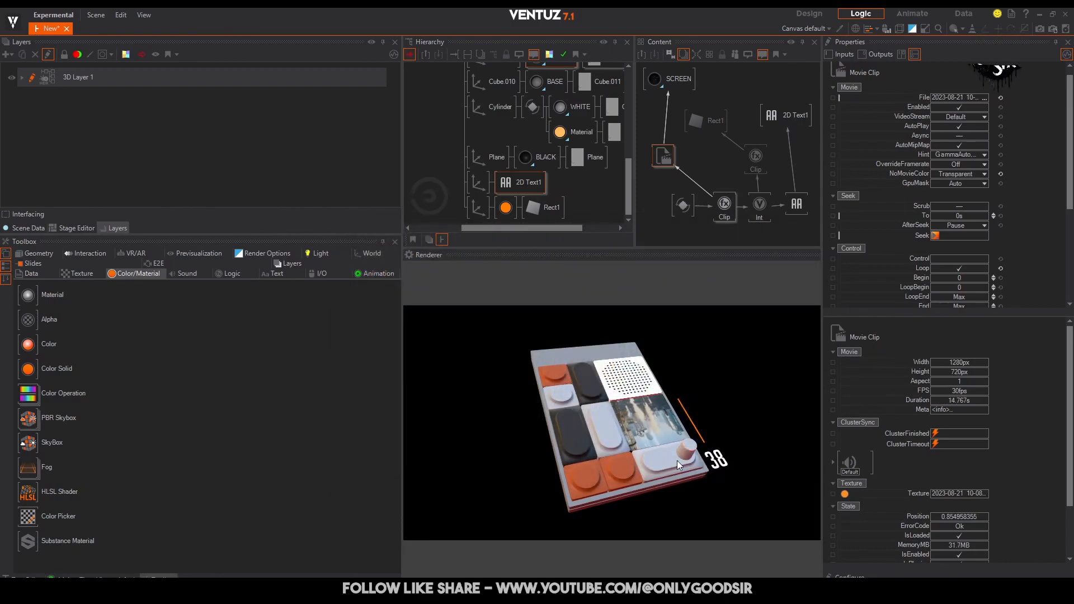
pyautogui.moveTo(687, 454); pyautogui.dragTo(682, 449)
# Load the Ghost In The Shell | Lights of Soho | Paramount Pictures UK movie into the Movie Clip and test its volume with the knob.
pyautogui.click(984, 97)
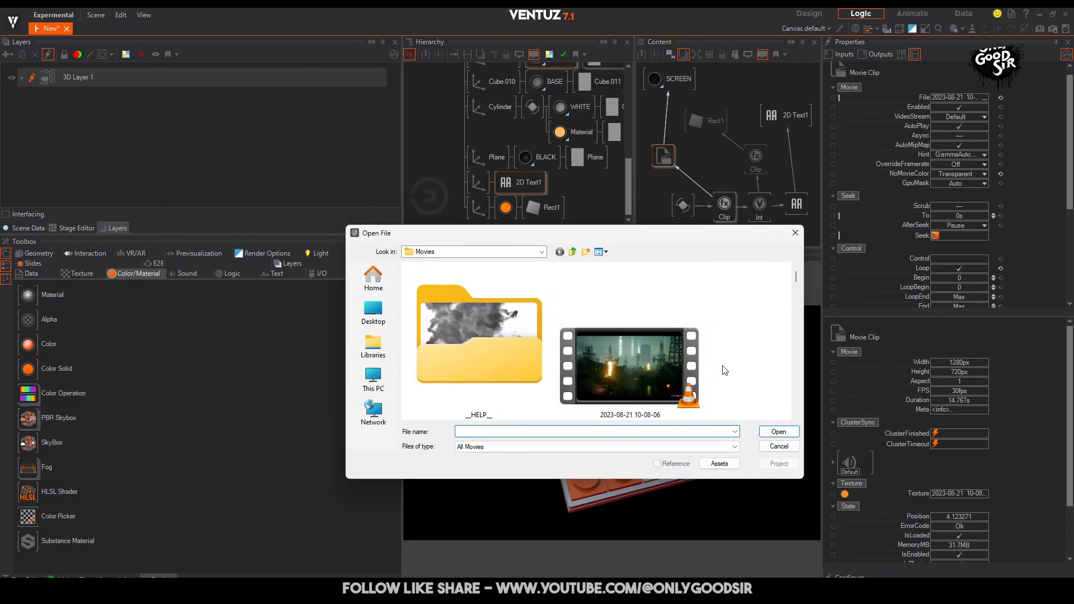
pyautogui.scroll(-4, 738, 360)
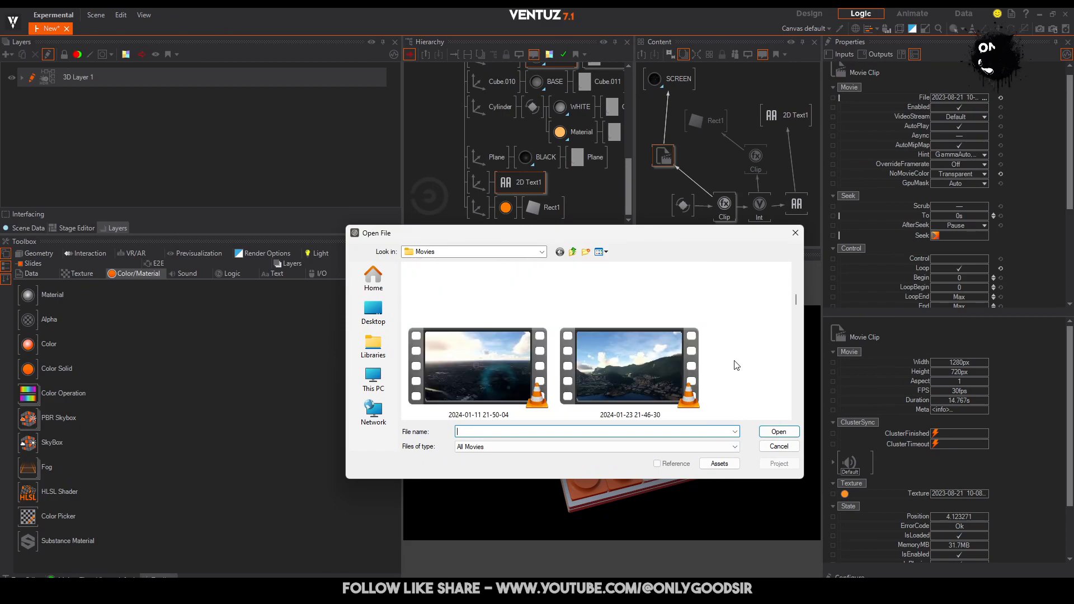
pyautogui.scroll(-4, 737, 366)
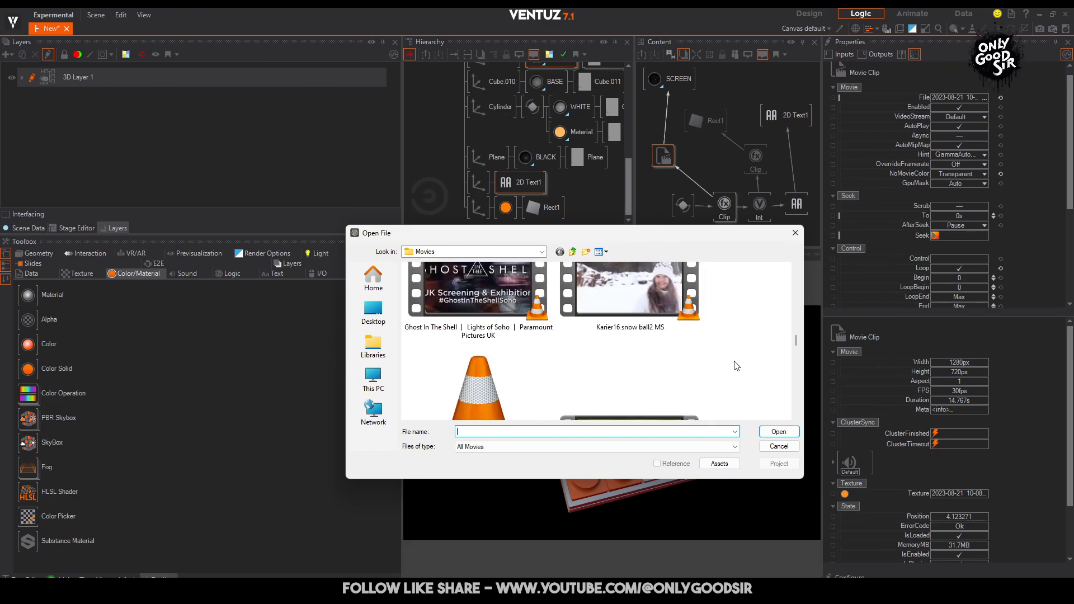
pyautogui.scroll(-4, 737, 367)
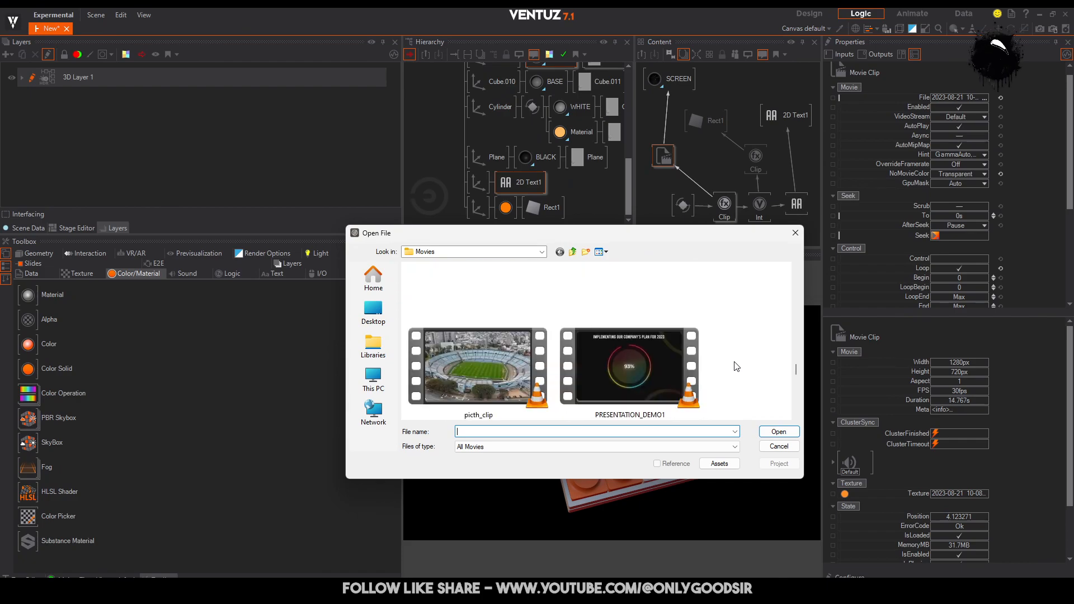
pyautogui.scroll(-4, 737, 369)
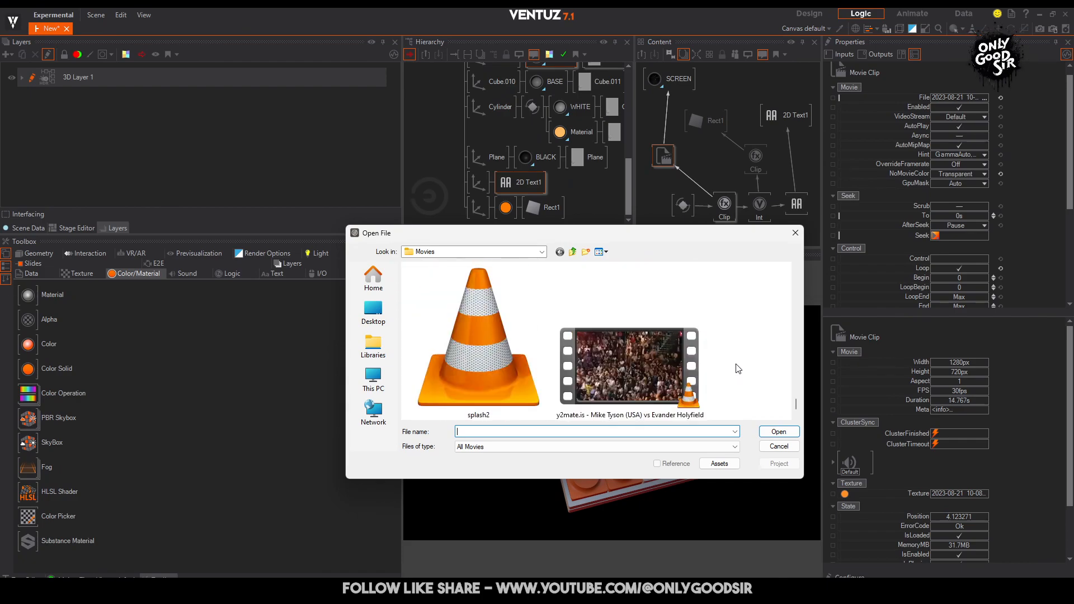
pyautogui.scroll(-3, 737, 368)
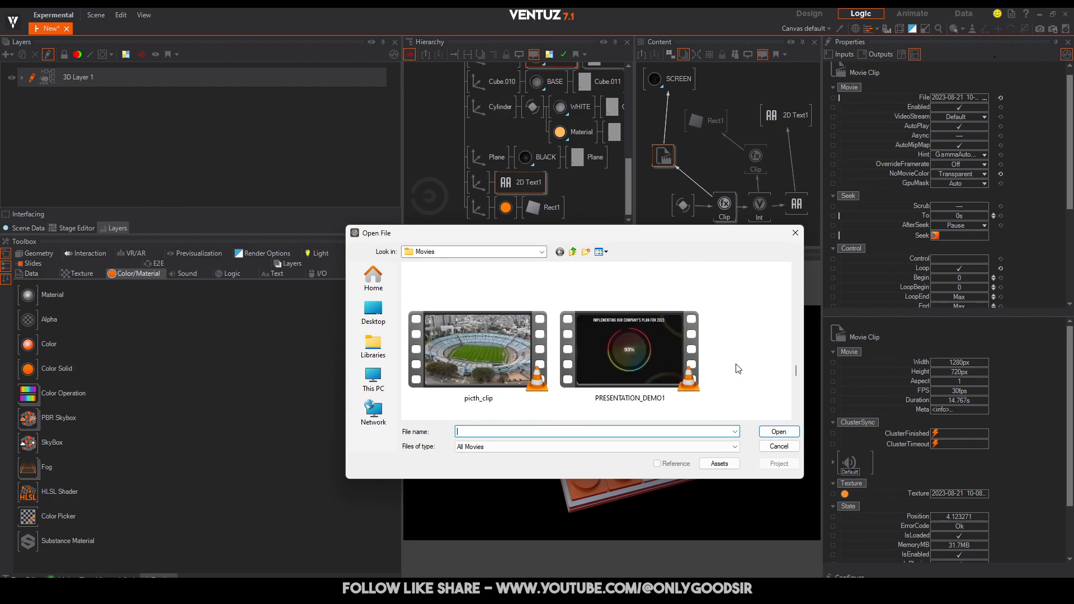
pyautogui.scroll(2, 738, 368)
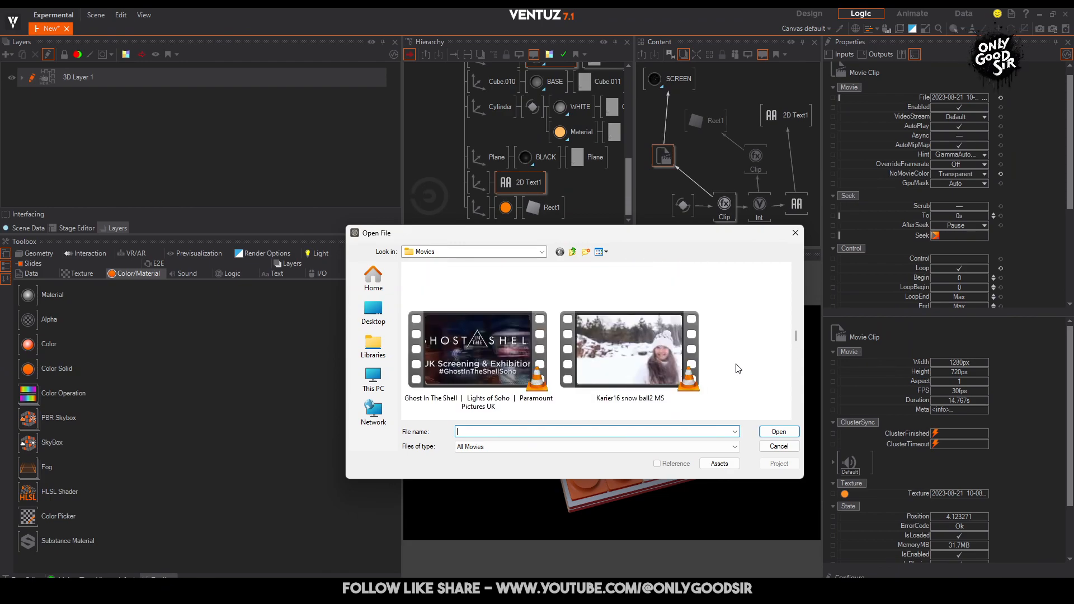
pyautogui.click(477, 352)
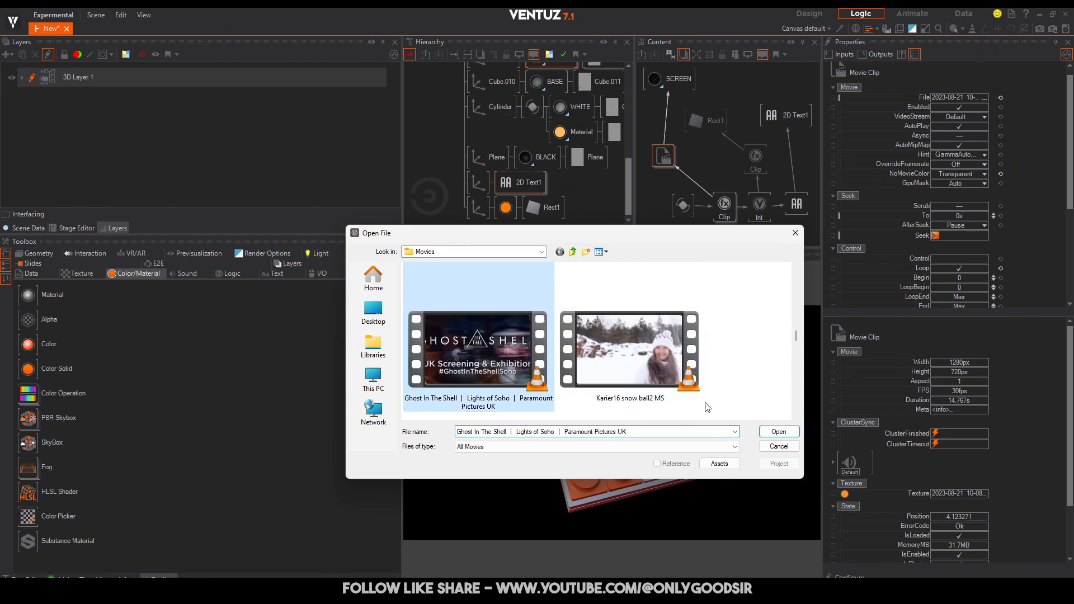
pyautogui.click(774, 431)
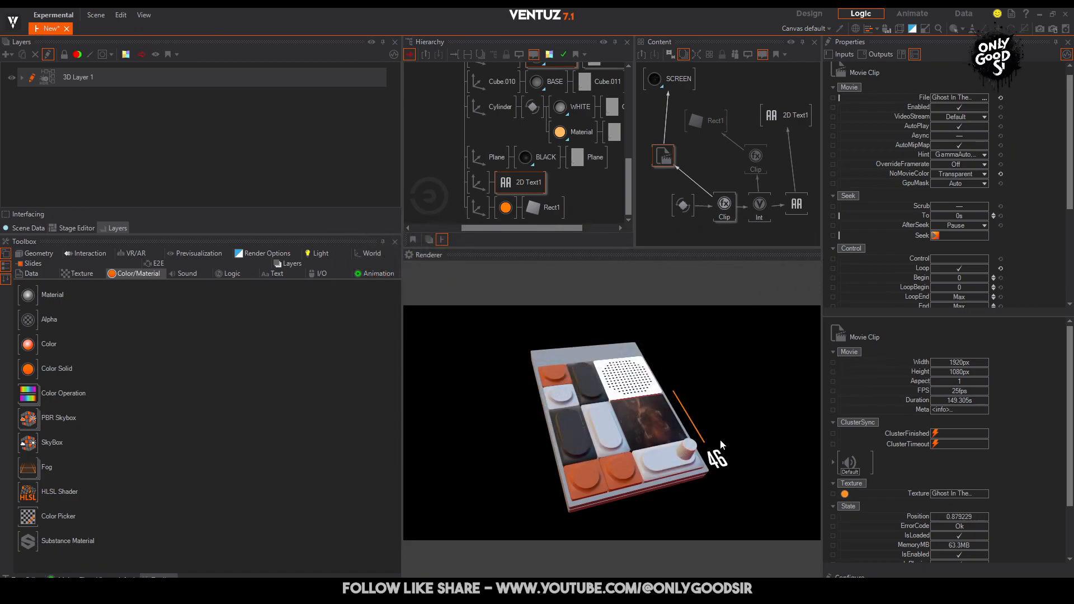
pyautogui.moveTo(685, 453)
pyautogui.mouseDown()
pyautogui.moveTo(698, 455)
pyautogui.moveTo(688, 451)
pyautogui.mouseUp()
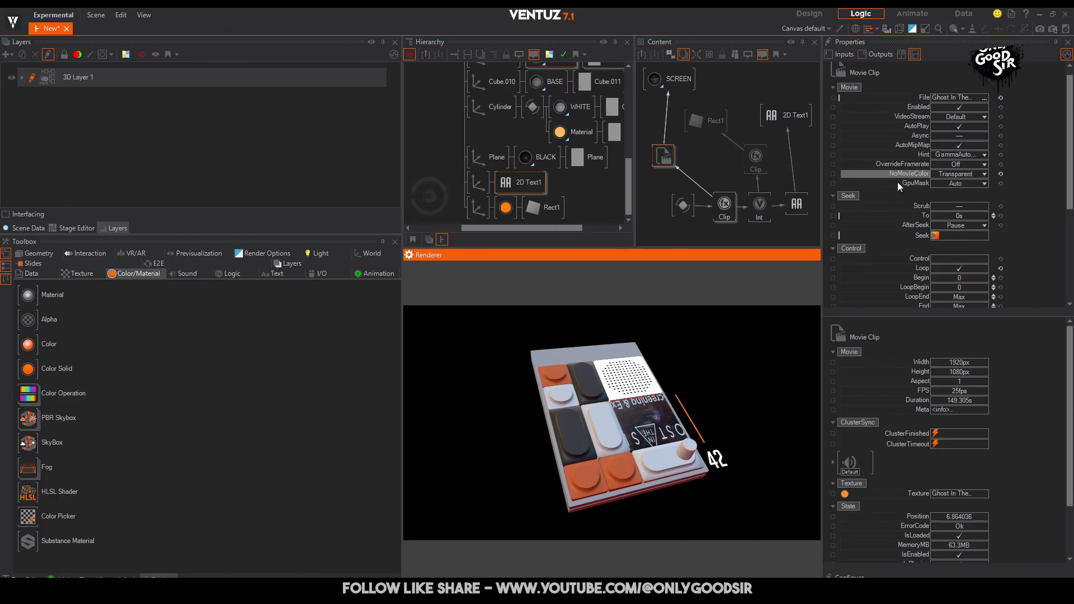
# Set the SCREEN texture's 2D mapping to ScalingFactorAll 0.3559 and RotationZ 180, and test the movie volume with the knob.
pyautogui.scroll(-5, 848, 178)
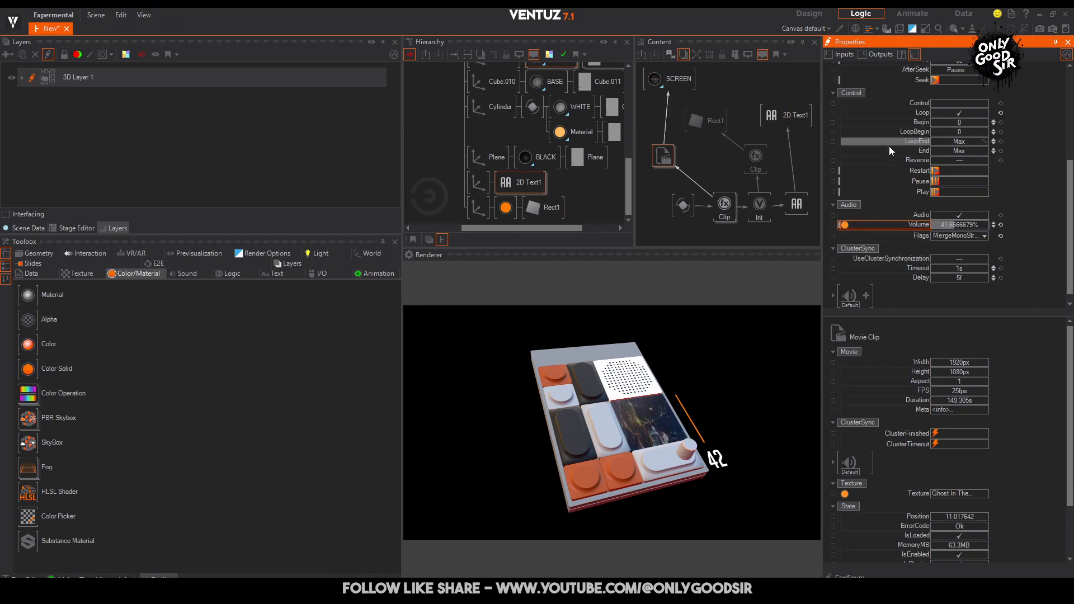
pyautogui.scroll(3, 889, 151)
pyautogui.click(670, 79)
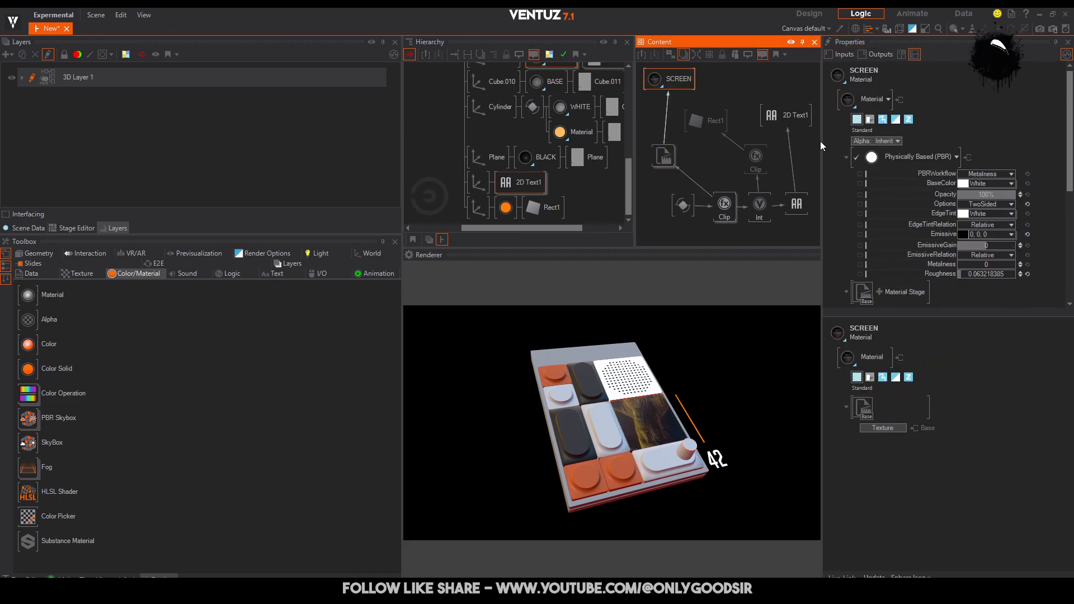
pyautogui.scroll(-3, 978, 148)
pyautogui.scroll(-3, 968, 253)
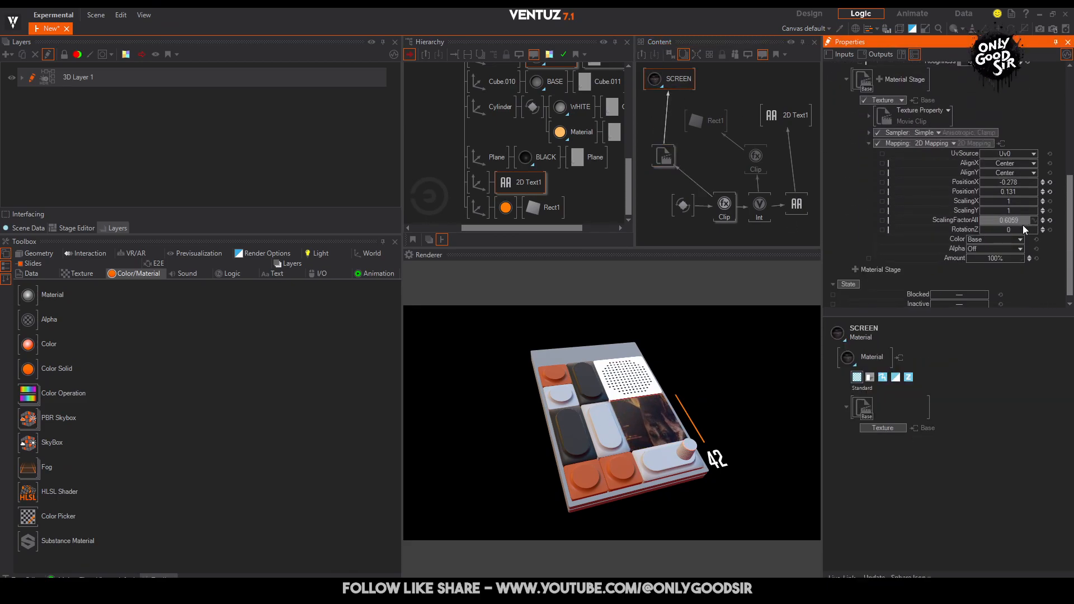
pyautogui.moveTo(1013, 231); pyautogui.dragTo(1020, 229)
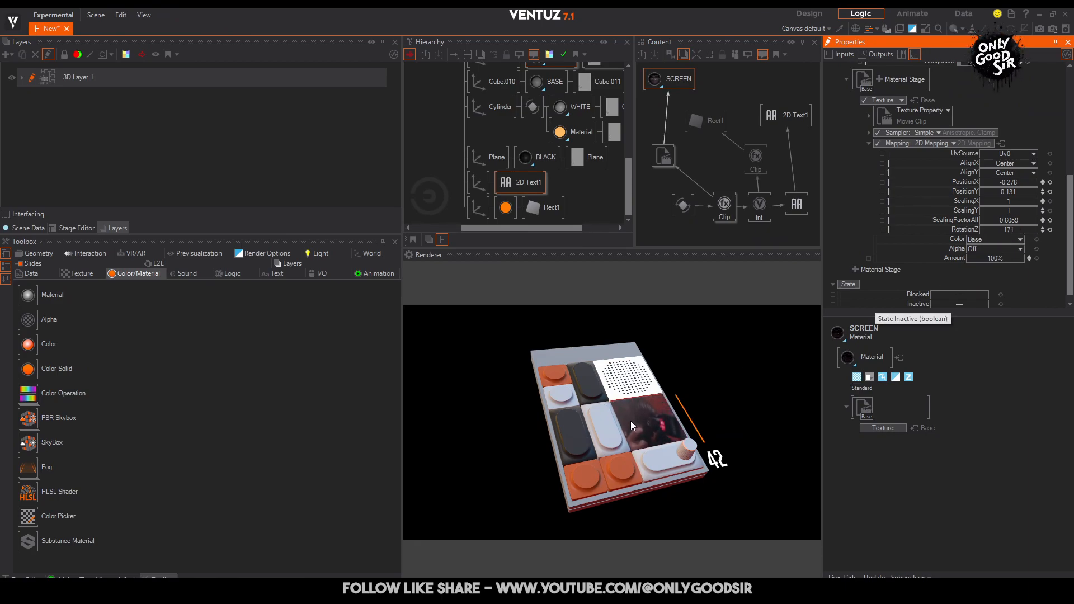
pyautogui.click(710, 458)
pyautogui.moveTo(707, 452); pyautogui.dragTo(679, 444)
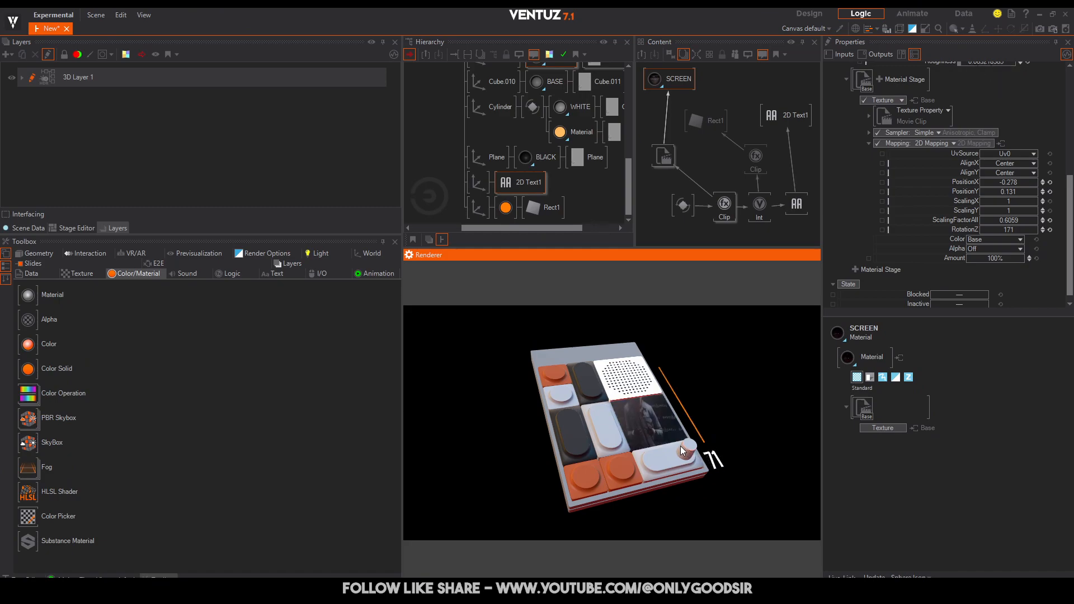
pyautogui.moveTo(1013, 220); pyautogui.dragTo(1012, 219)
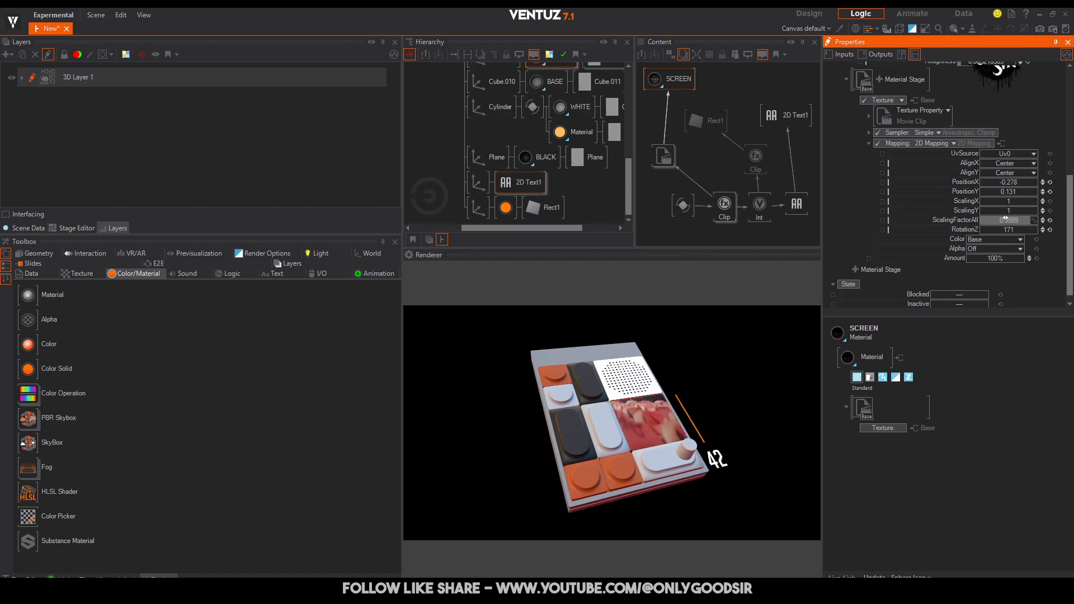
pyautogui.moveTo(1014, 229); pyautogui.dragTo(1017, 234)
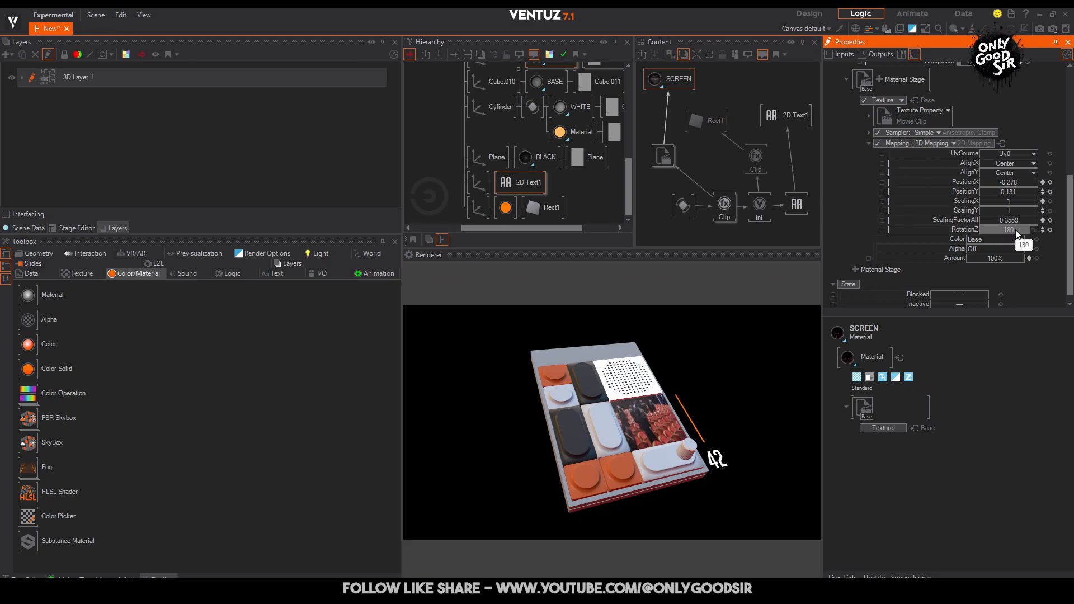
pyautogui.click(686, 454)
pyautogui.moveTo(679, 449)
pyautogui.mouseDown()
pyautogui.moveTo(678, 439)
pyautogui.moveTo(692, 456)
pyautogui.moveTo(694, 447)
pyautogui.mouseUp()
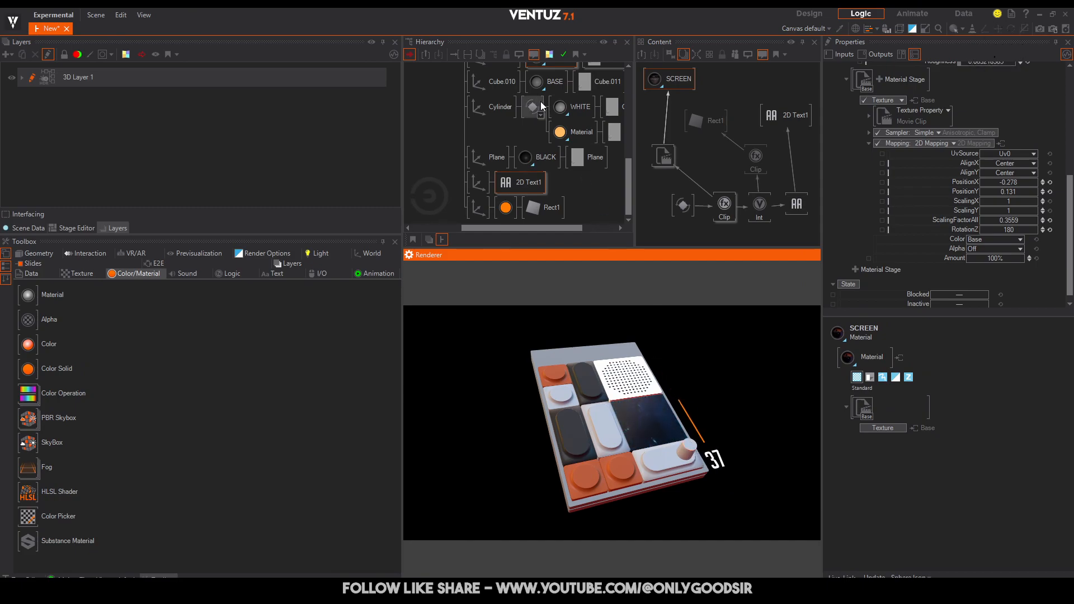
# Review the Movie Clip's Restart, Pause and Play controls that the keyboard keys could trigger.
pyautogui.moveTo(455, 113); pyautogui.dragTo(481, 182, button='middle')
pyautogui.moveTo(476, 89); pyautogui.dragTo(486, 176, button='middle')
pyautogui.click(597, 442)
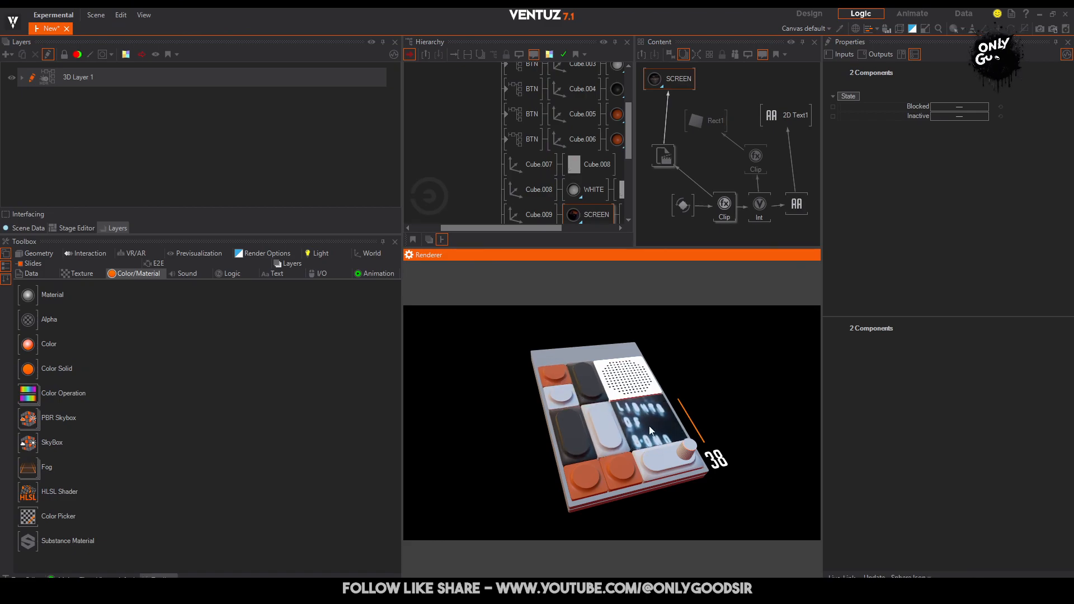
pyautogui.click(655, 157)
pyautogui.scroll(-5, 1012, 168)
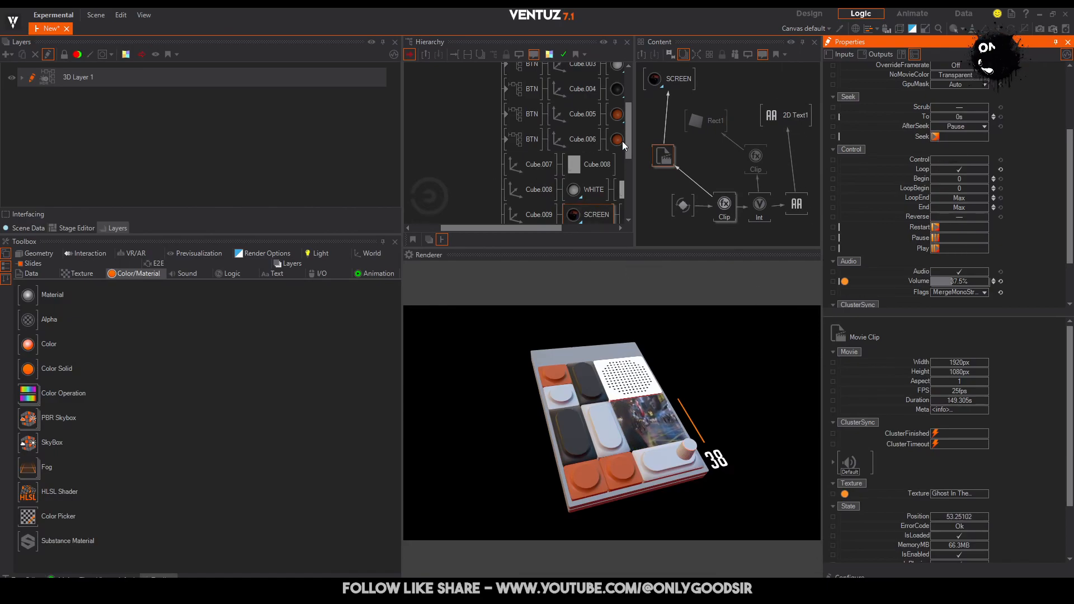
# Enter the BTN container of Cube and expose its Event node's Fired output on the container.
pyautogui.click(459, 102)
pyautogui.scroll(3, 498, 122)
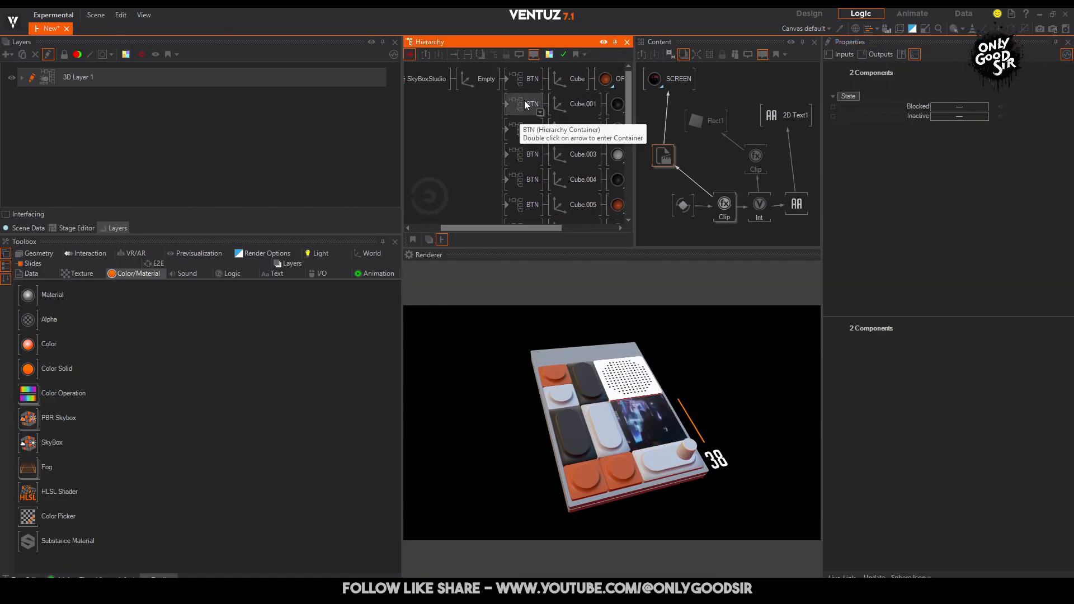
pyautogui.click(529, 83)
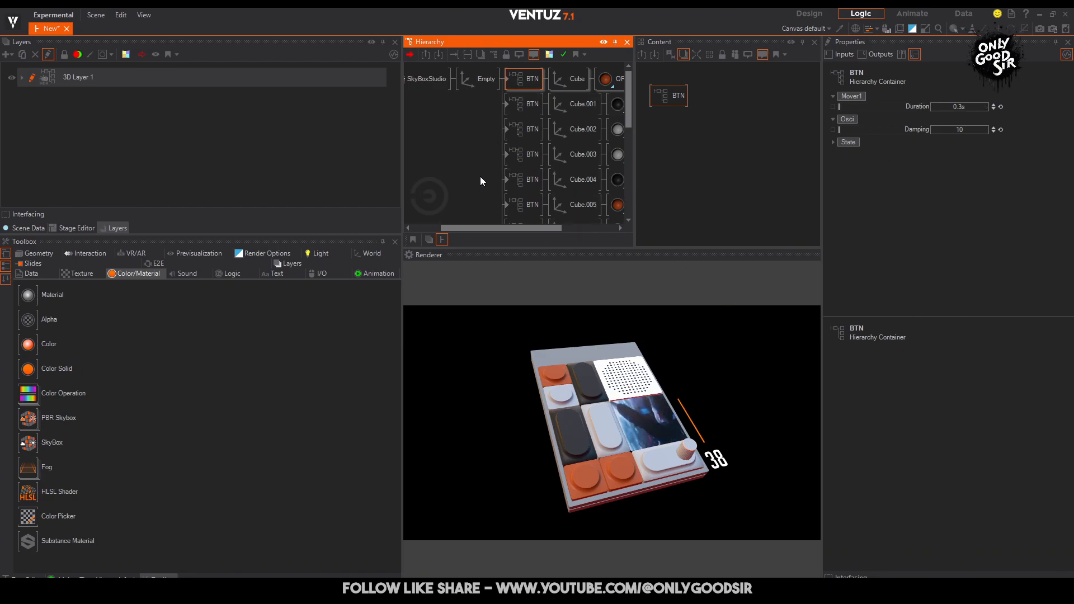
pyautogui.click(507, 77)
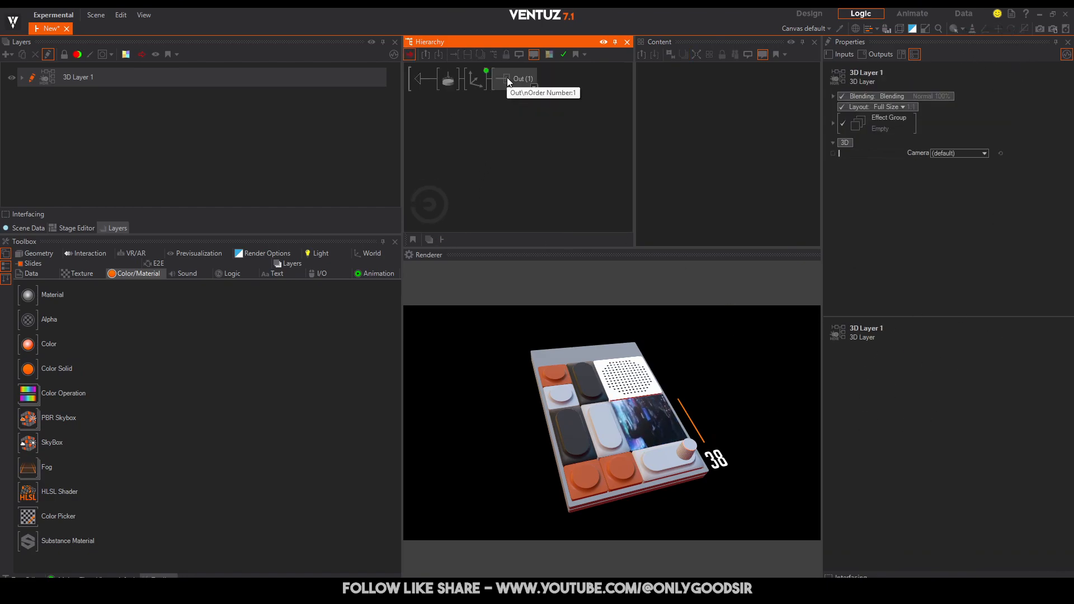
pyautogui.click(451, 78)
pyautogui.click(748, 174)
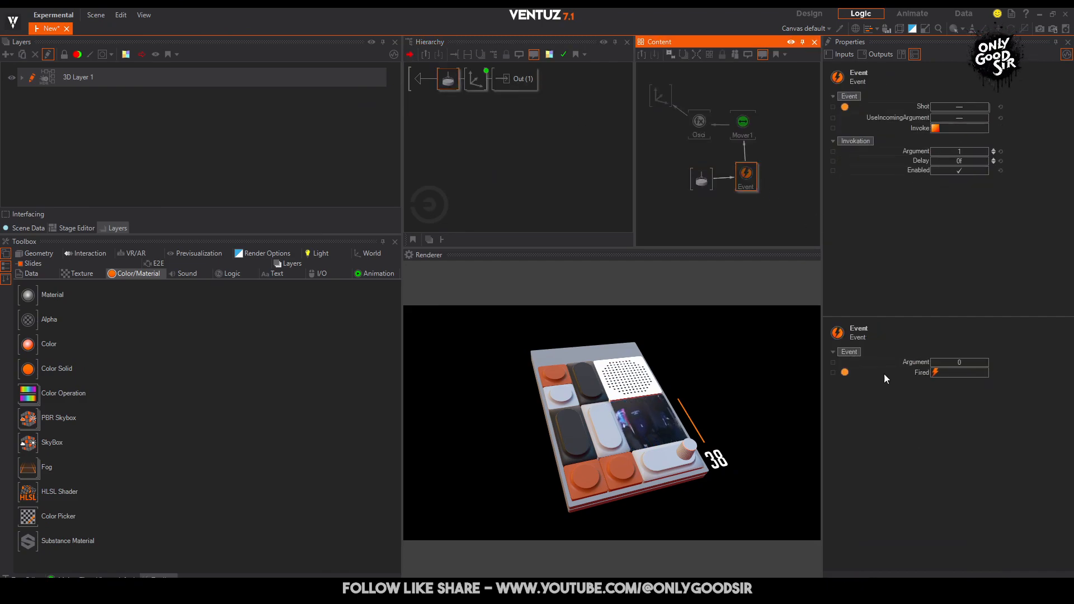
pyautogui.click(833, 376)
pyautogui.click(418, 76)
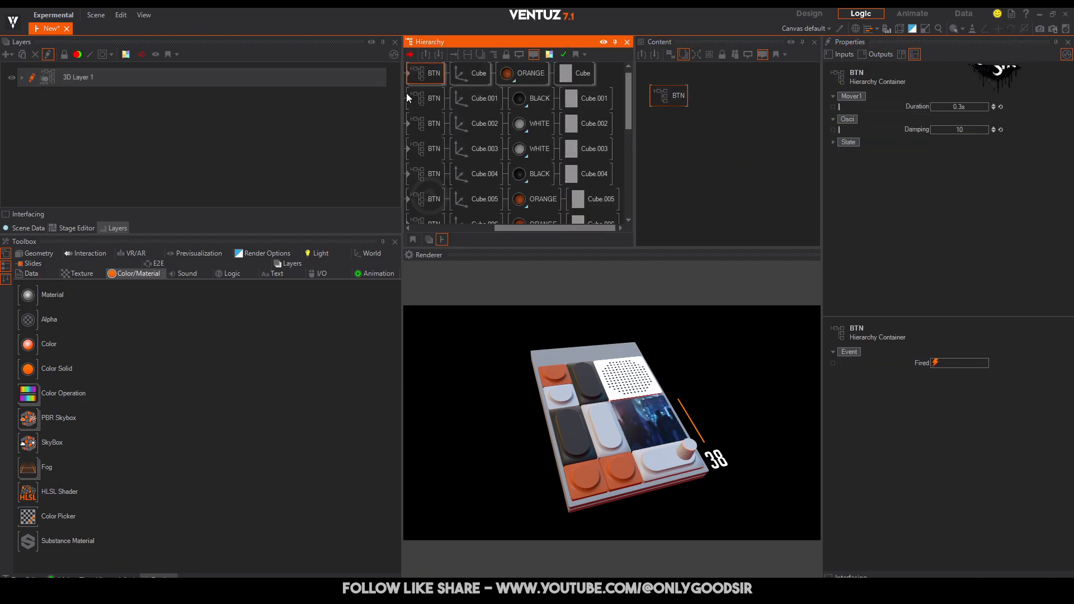
# Enable Interfacing for the BTN containers of Cube and Cube.001.
pyautogui.click(432, 98)
pyautogui.moveTo(508, 160); pyautogui.dragTo(544, 157, button='middle')
pyautogui.click(464, 78)
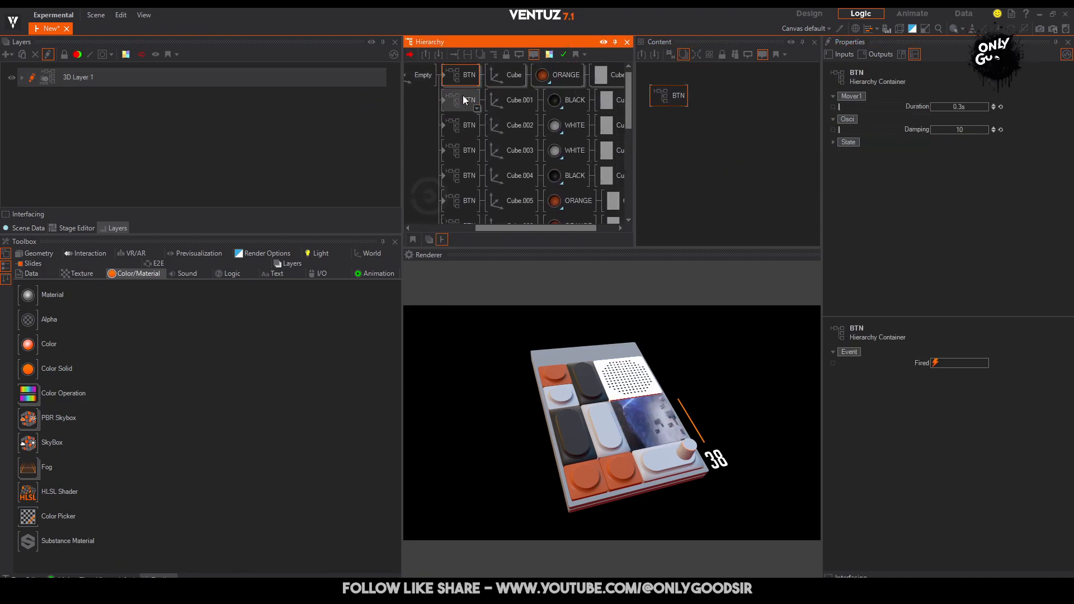
pyautogui.keyDown('ctrl'); pyautogui.click(465, 99); pyautogui.keyUp('ctrl')
pyautogui.rightClick(467, 99)
pyautogui.press('Escape')
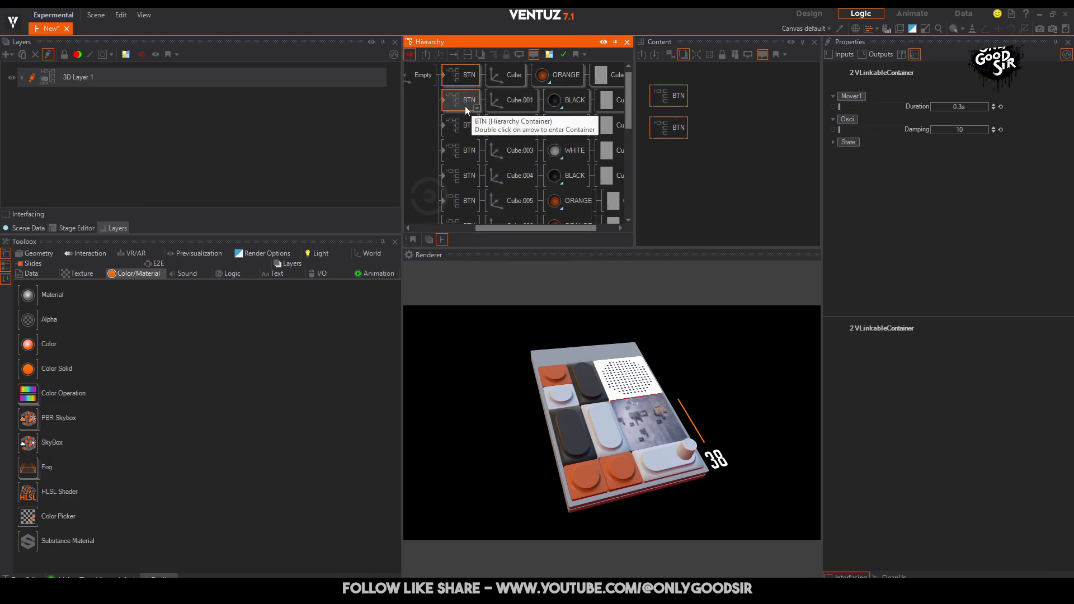
# Enable Interfacing for the BTN containers of Cube.002 through Cube.006.
pyautogui.click(453, 88)
pyautogui.click(454, 124)
pyautogui.keyDown('ctrl'); pyautogui.click(459, 150); pyautogui.keyUp('ctrl')
pyautogui.keyDown('ctrl'); pyautogui.click(462, 175); pyautogui.keyUp('ctrl')
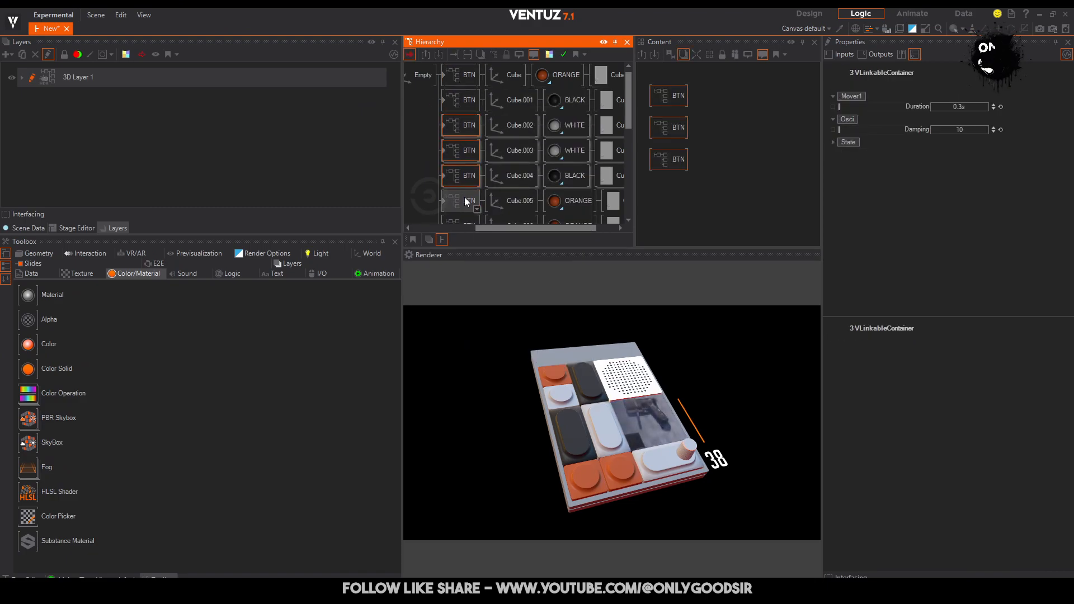
pyautogui.keyDown('ctrl'); pyautogui.click(462, 203); pyautogui.keyUp('ctrl')
pyautogui.scroll(-1, 467, 196)
pyautogui.keyDown('ctrl'); pyautogui.click(467, 191); pyautogui.keyUp('ctrl')
pyautogui.rightClick(464, 194)
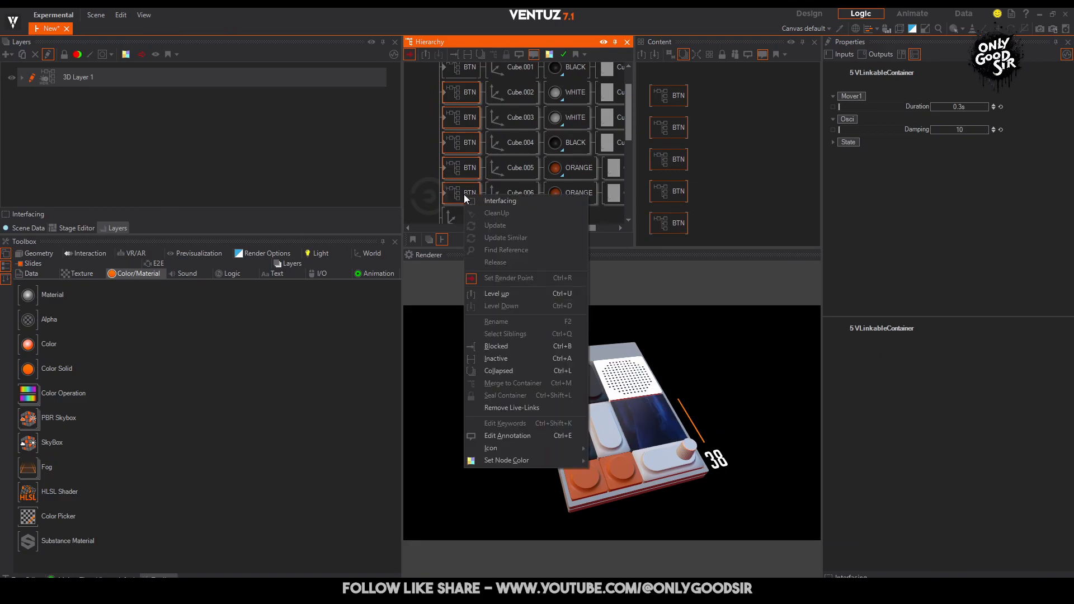
pyautogui.click(491, 202)
# Check the individual BTN containers for the exposed Fired event.
pyautogui.scroll(2, 437, 162)
pyautogui.click(467, 81)
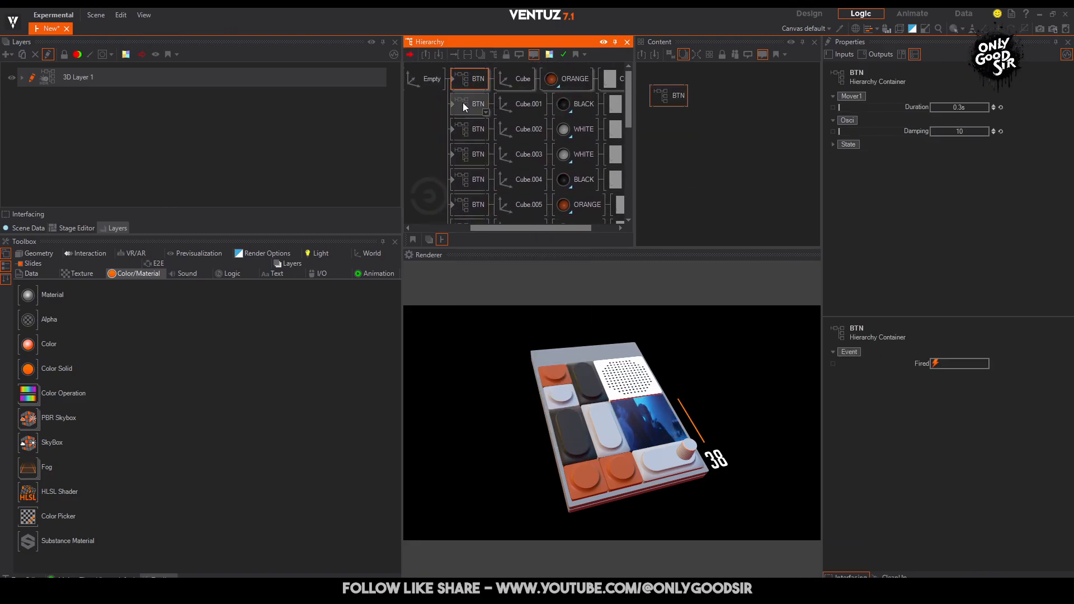
pyautogui.doubleClick(462, 103)
pyautogui.click(466, 130)
pyautogui.click(478, 103)
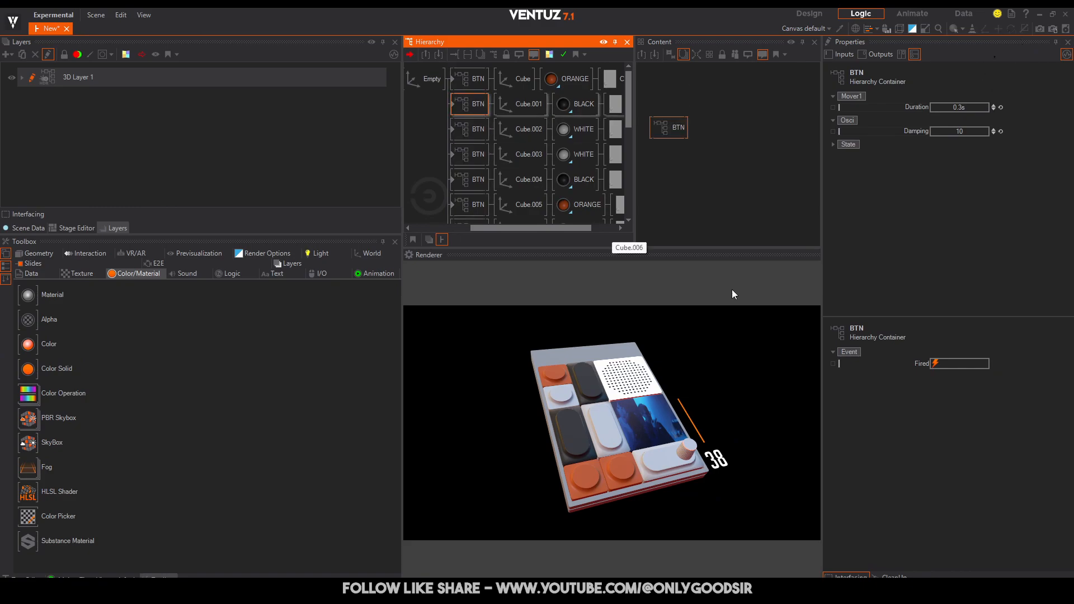
pyautogui.click(469, 161)
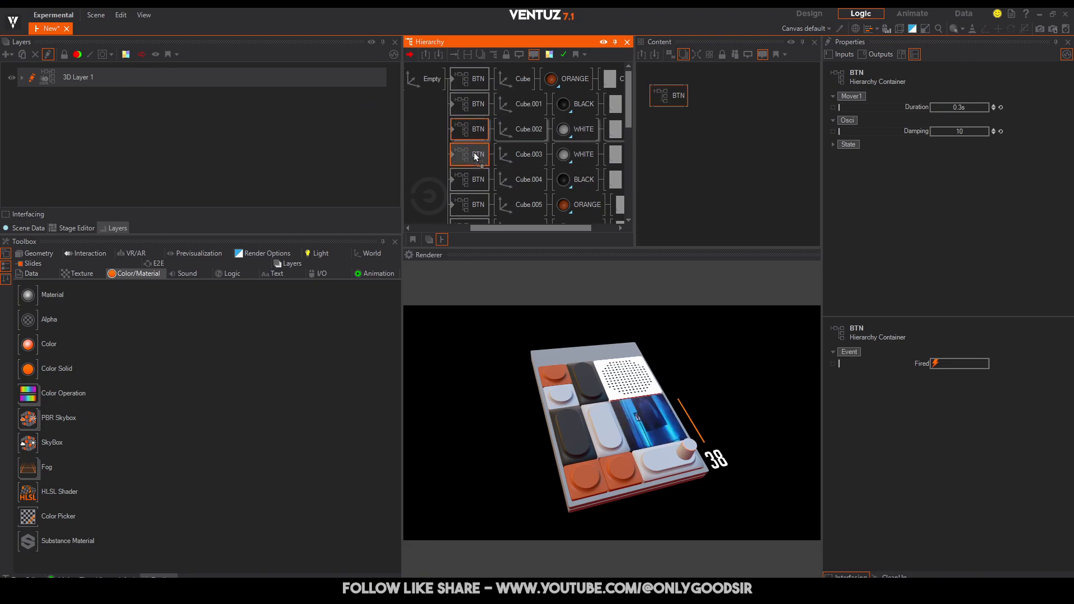
# Show the BTN containers of Cube, Cube.001 and Cube.002 together with the SCREEN material in the content graph.
pyautogui.click(475, 81)
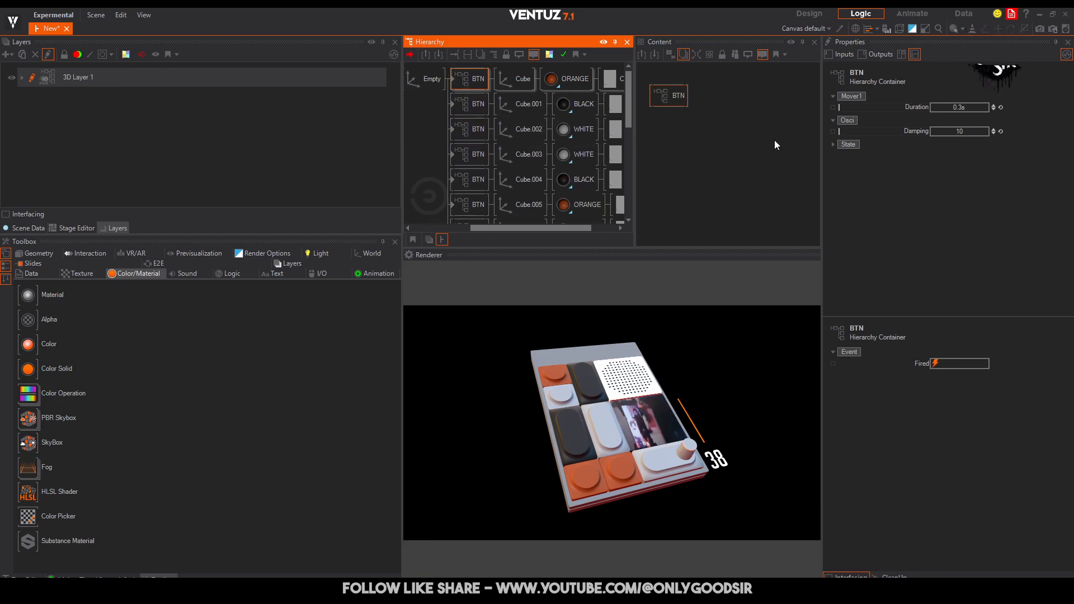
pyautogui.keyDown('ctrl'); pyautogui.click(467, 102); pyautogui.keyUp('ctrl')
pyautogui.keyDown('ctrl'); pyautogui.click(469, 125); pyautogui.keyUp('ctrl')
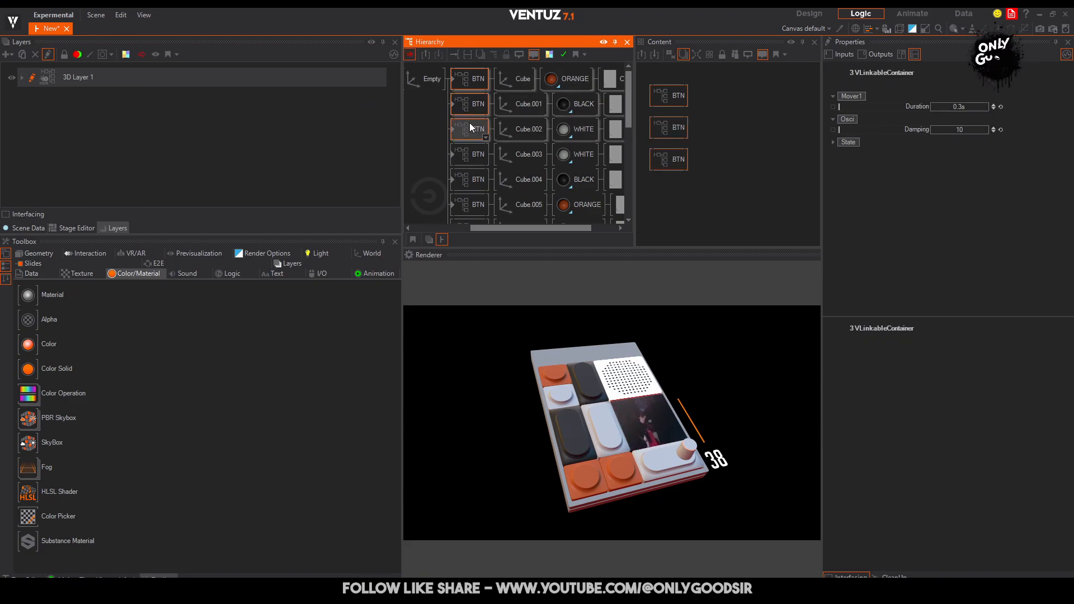
pyautogui.moveTo(539, 156); pyautogui.dragTo(495, 82, button='middle')
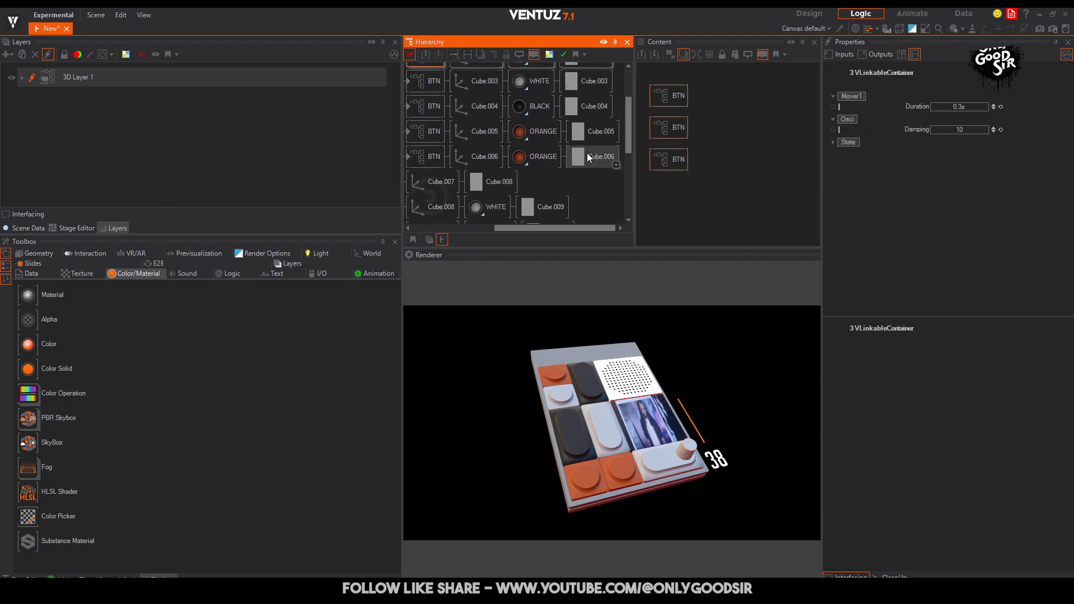
pyautogui.scroll(-5, 546, 143)
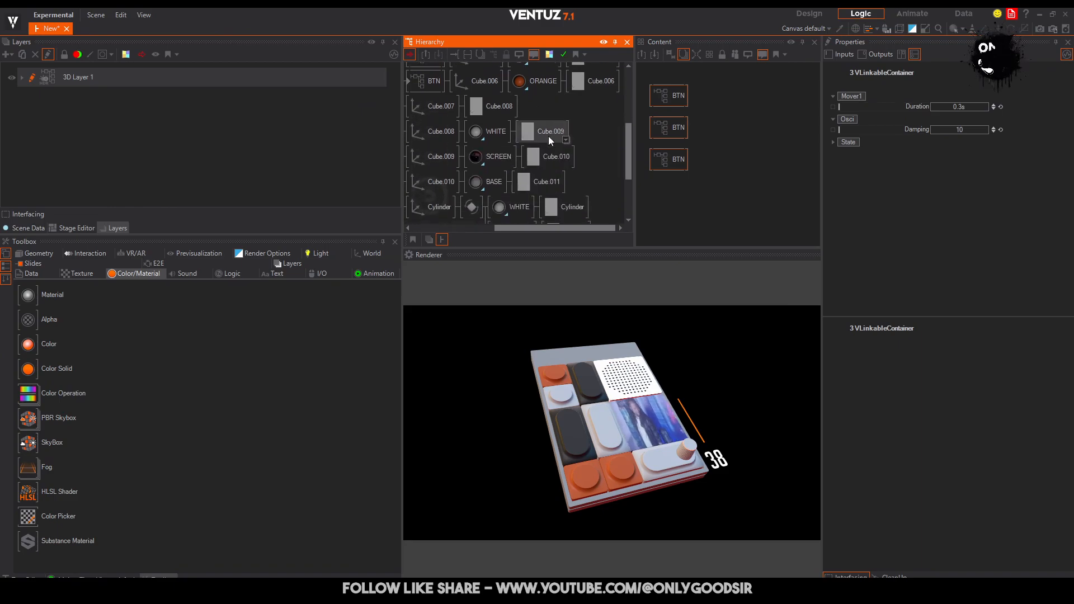
pyautogui.scroll(-1, 490, 205)
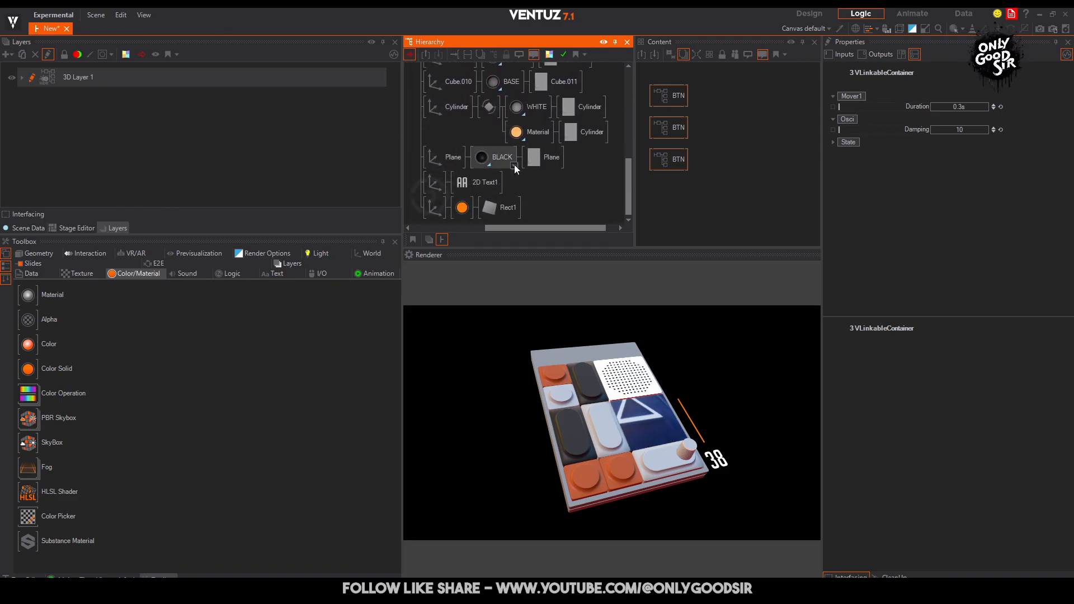
pyautogui.scroll(3, 514, 157)
pyautogui.moveTo(521, 138); pyautogui.dragTo(542, 157, button='middle')
pyautogui.keyDown('ctrl'); pyautogui.click(521, 156); pyautogui.keyUp('ctrl')
pyautogui.click(709, 177)
pyautogui.scroll(-2, 743, 89)
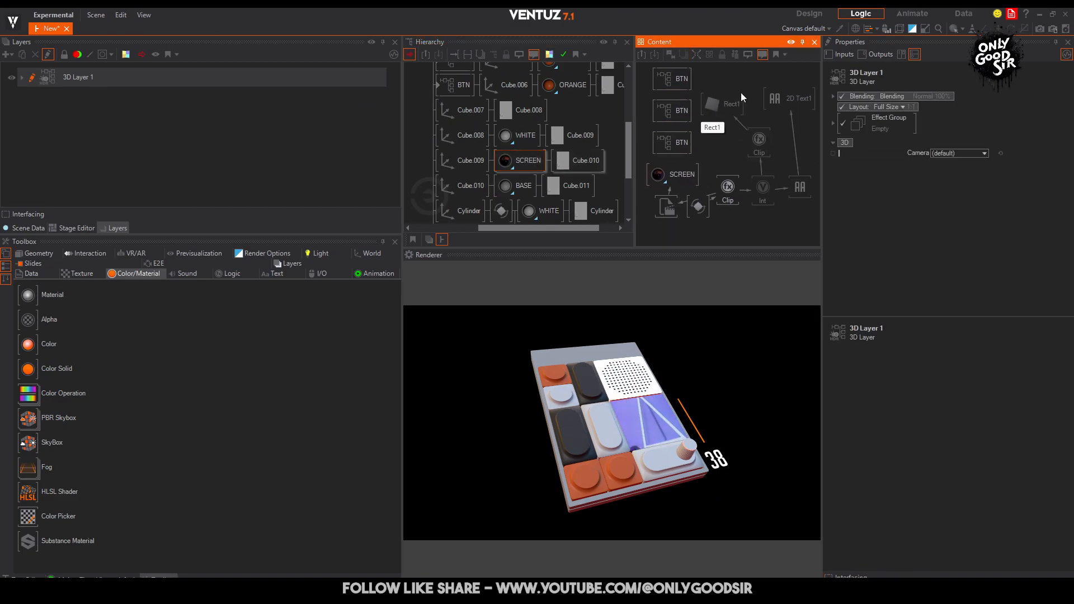
# Arrange the three BTN nodes beside the Movie Clip, SCREEN above it, and the Touch Rotation node below its Clip node.
pyautogui.moveTo(643, 83); pyautogui.dragTo(638, 202)
pyautogui.click(691, 174)
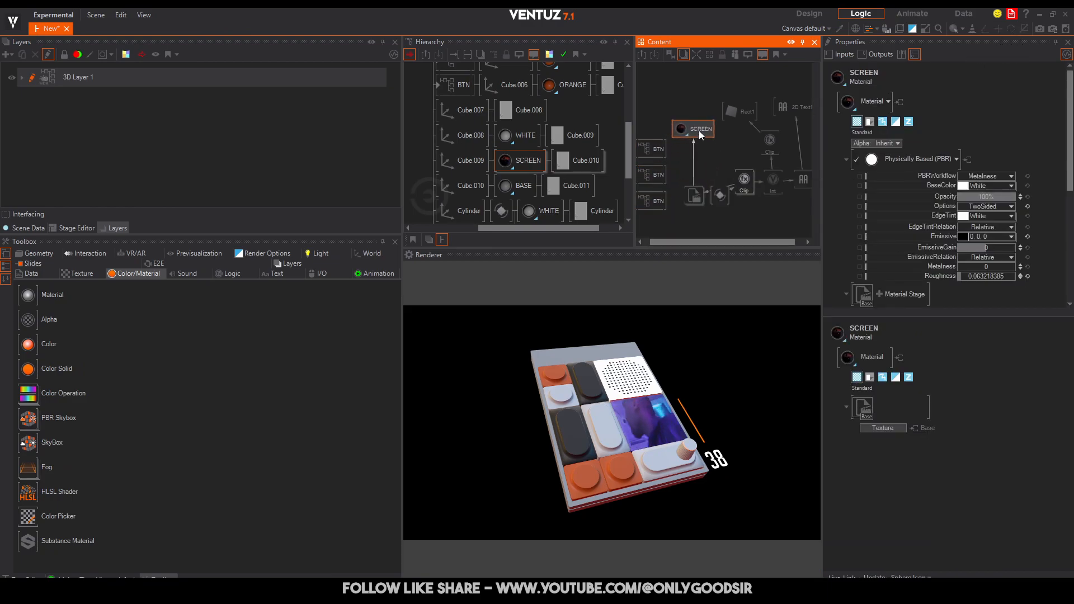
pyautogui.moveTo(721, 195); pyautogui.dragTo(749, 227)
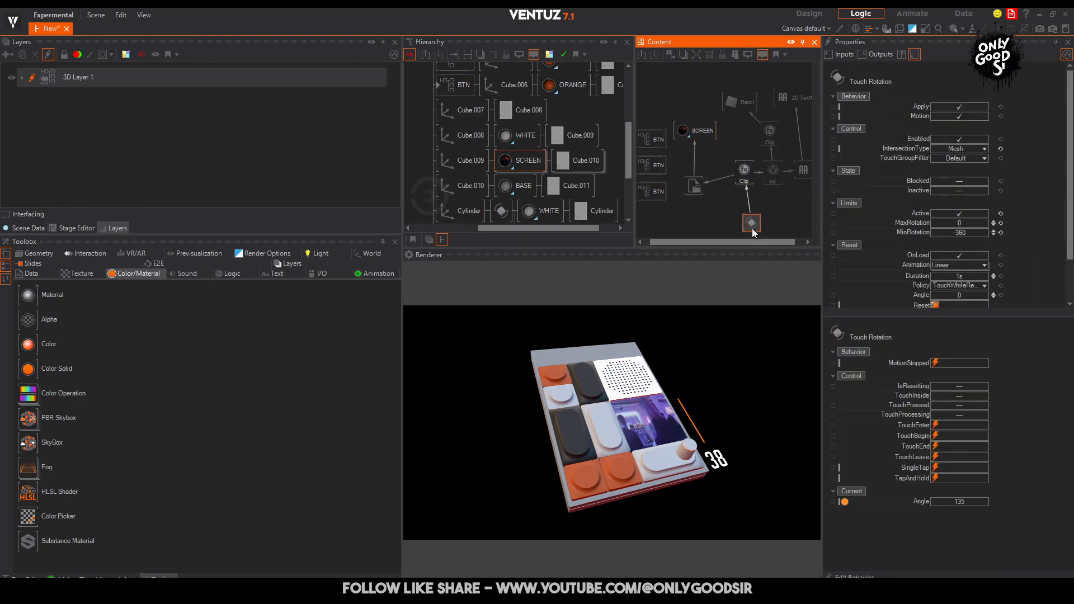
pyautogui.click(746, 180)
pyautogui.click(771, 182)
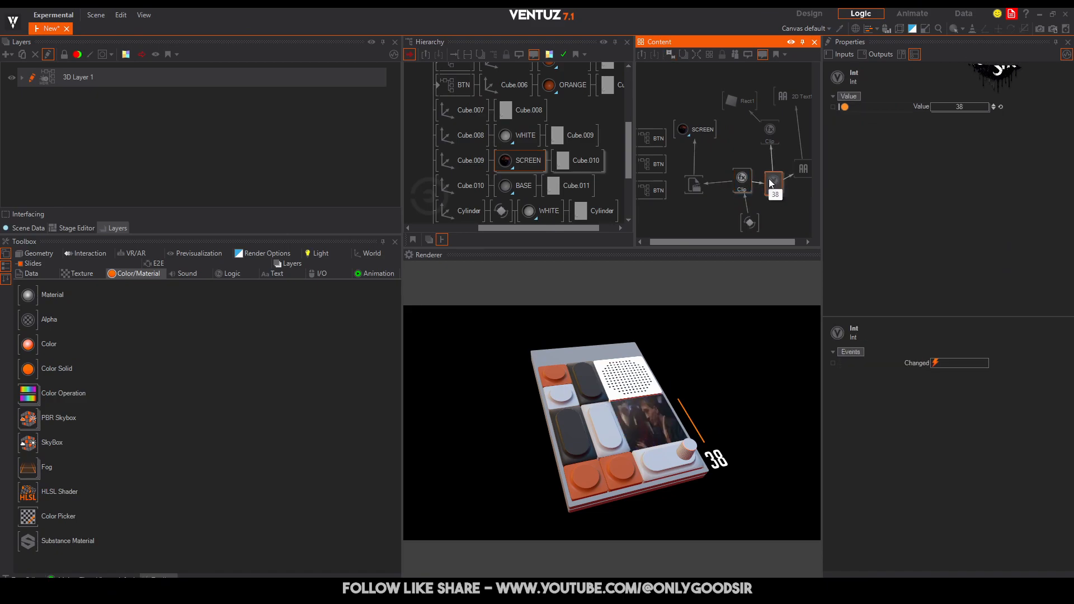
# Space out the Rect1, 2D Text1, text formatting, Movie Clip and Touch Rotation nodes around the Clip and Int nodes.
pyautogui.click(736, 102)
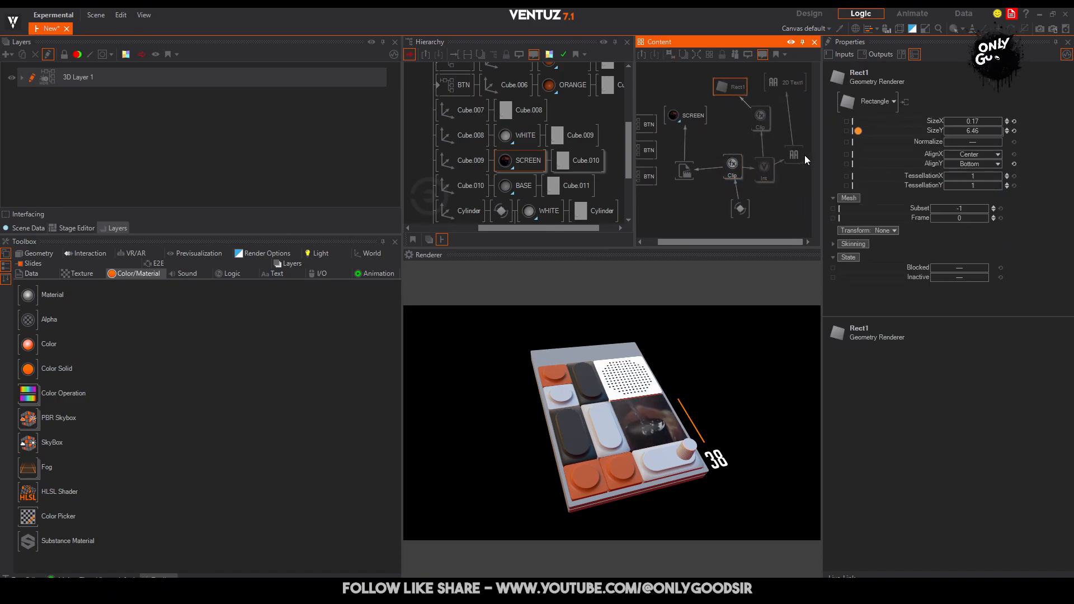
pyautogui.click(806, 172)
pyautogui.moveTo(781, 83); pyautogui.dragTo(799, 114)
pyautogui.moveTo(731, 87); pyautogui.dragTo(756, 85)
pyautogui.moveTo(733, 168); pyautogui.dragTo(689, 171)
pyautogui.click(738, 208)
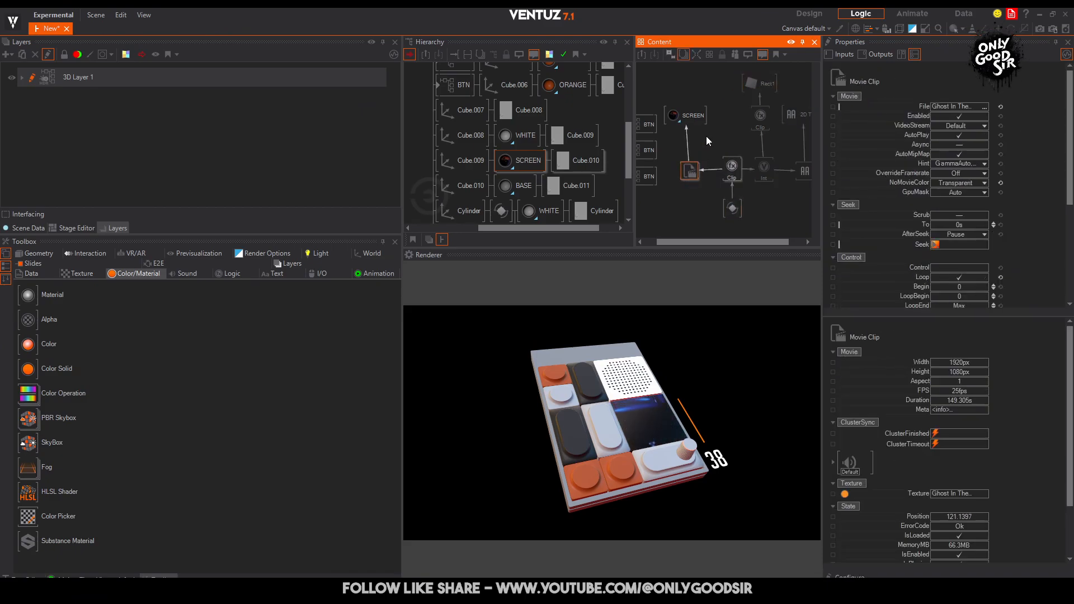
# Move the three BTN nodes closer to the Movie Clip and bind its Seek event to the first BTN's Fired output.
pyautogui.moveTo(674, 138); pyautogui.dragTo(689, 134, button='middle')
pyautogui.moveTo(644, 90); pyautogui.dragTo(662, 192)
pyautogui.moveTo(658, 117); pyautogui.dragTo(657, 137)
pyautogui.click(706, 164)
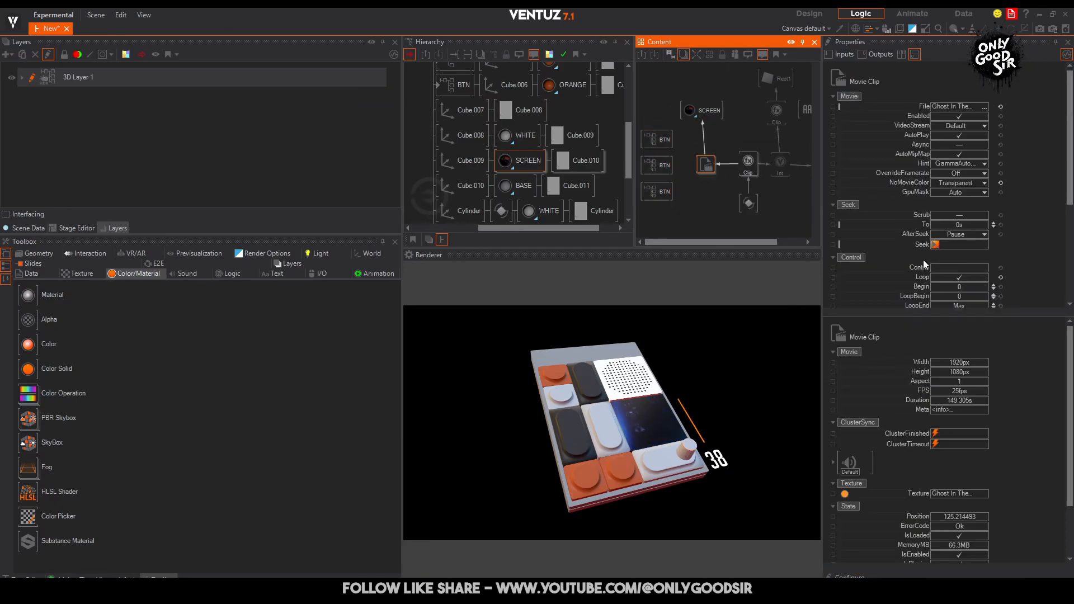
pyautogui.scroll(-3, 895, 242)
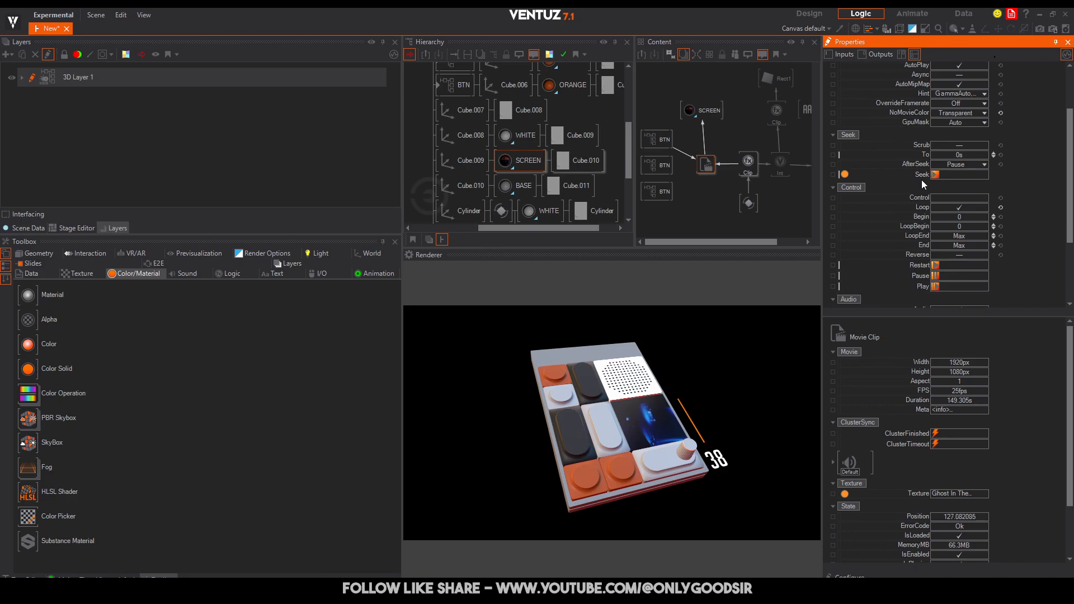
# Bind the Movie Clip's Restart event to the second BTN and Pause to the third BTN, and test the model's keys.
pyautogui.moveTo(911, 265); pyautogui.dragTo(671, 165)
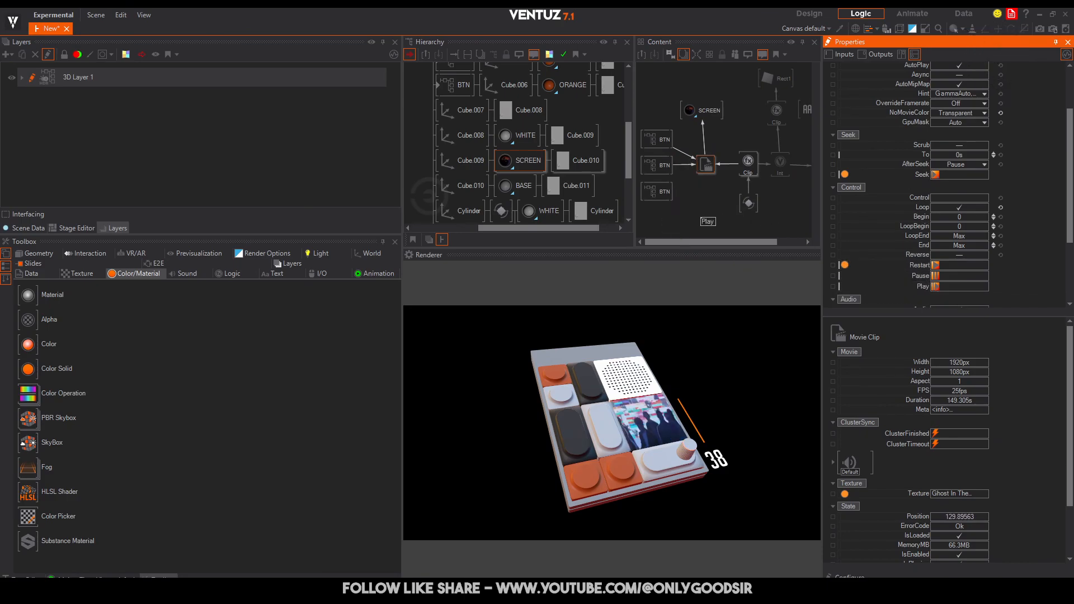
pyautogui.moveTo(907, 282); pyautogui.dragTo(669, 196)
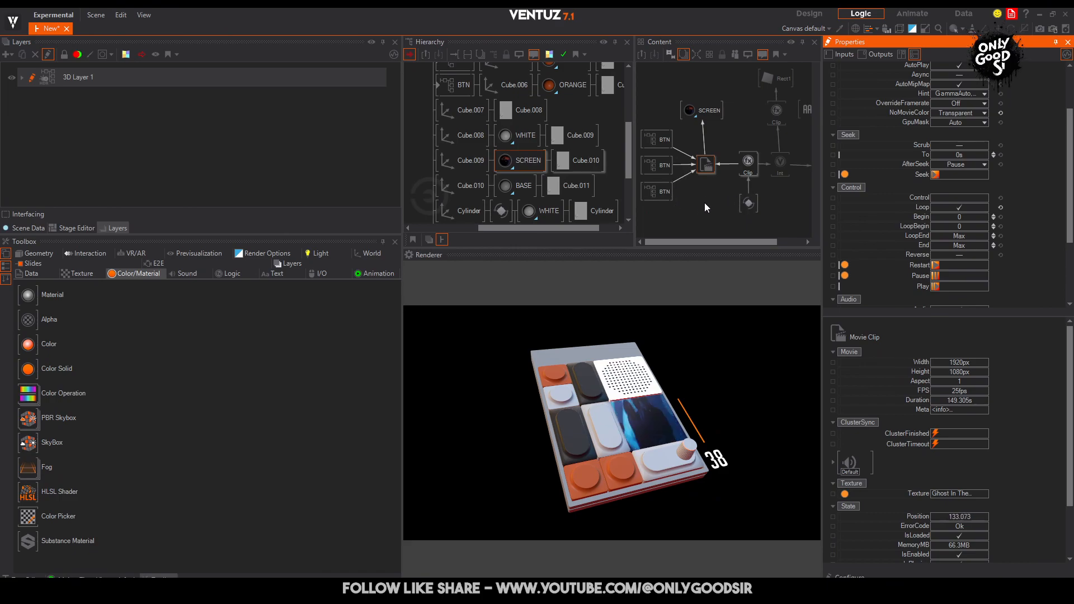
pyautogui.click(565, 398)
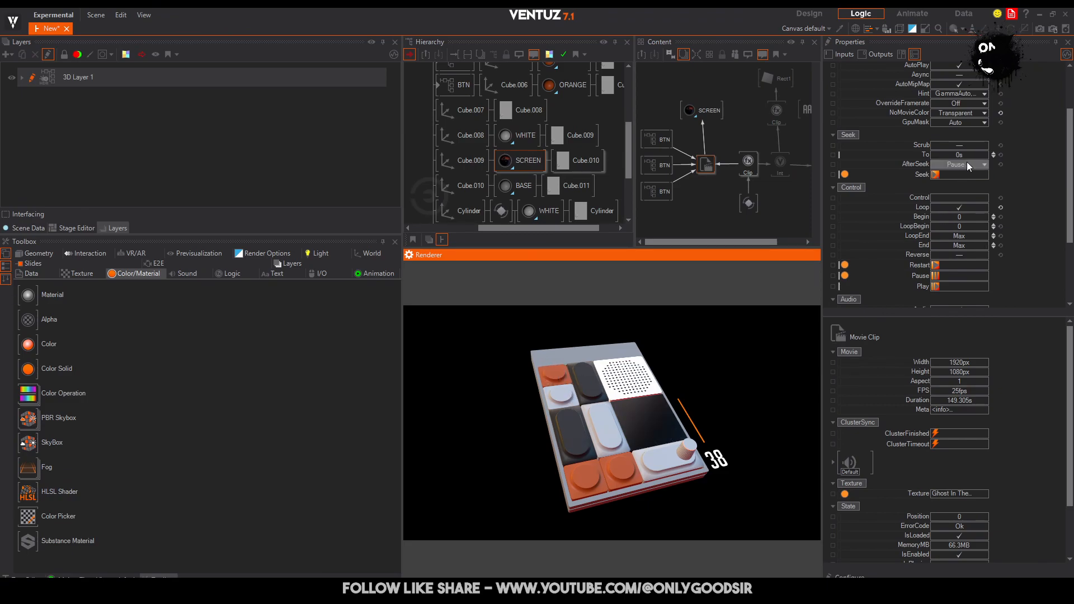
pyautogui.click(586, 378)
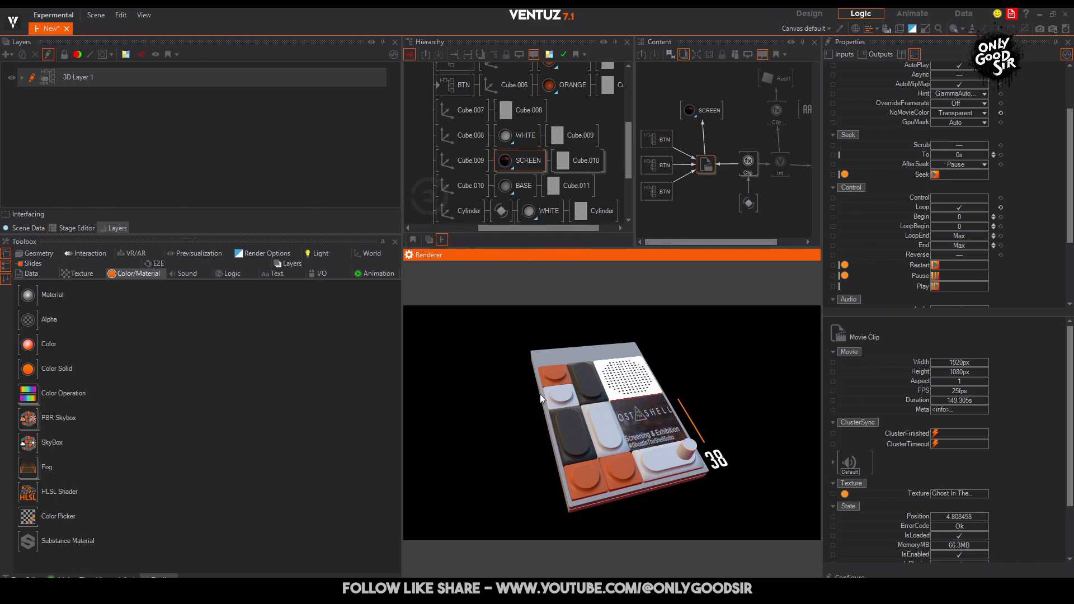
# Set the Y rotation of the Empty axis in the hierarchy to -27.
pyautogui.moveTo(436, 100); pyautogui.dragTo(484, 169, button='middle')
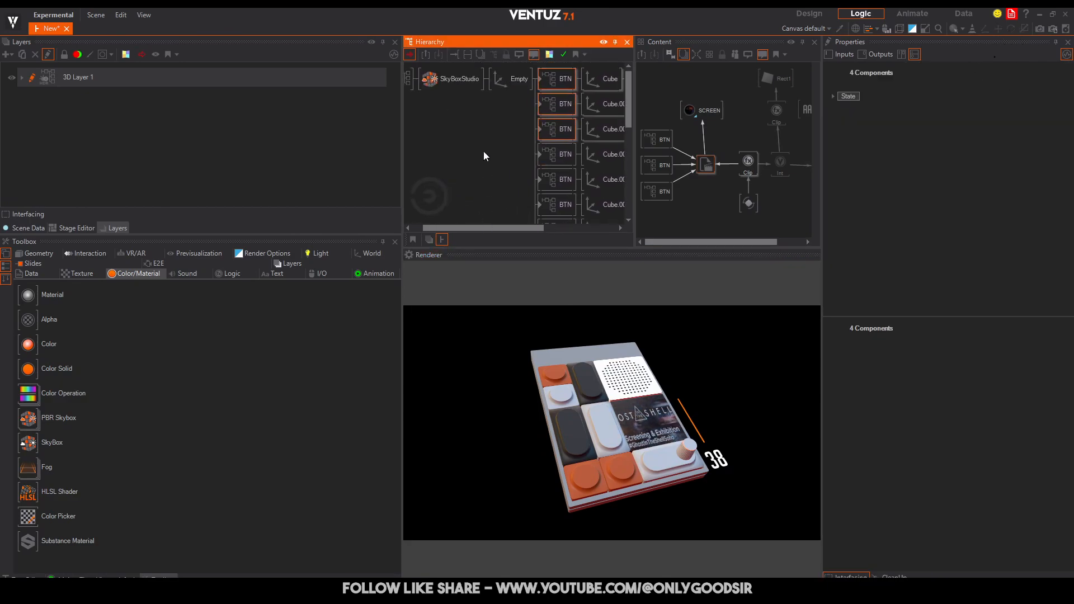
pyautogui.click(506, 80)
pyautogui.moveTo(962, 159)
pyautogui.mouseDown()
pyautogui.moveTo(947, 156)
pyautogui.moveTo(977, 156)
pyautogui.moveTo(949, 157)
pyautogui.mouseUp()
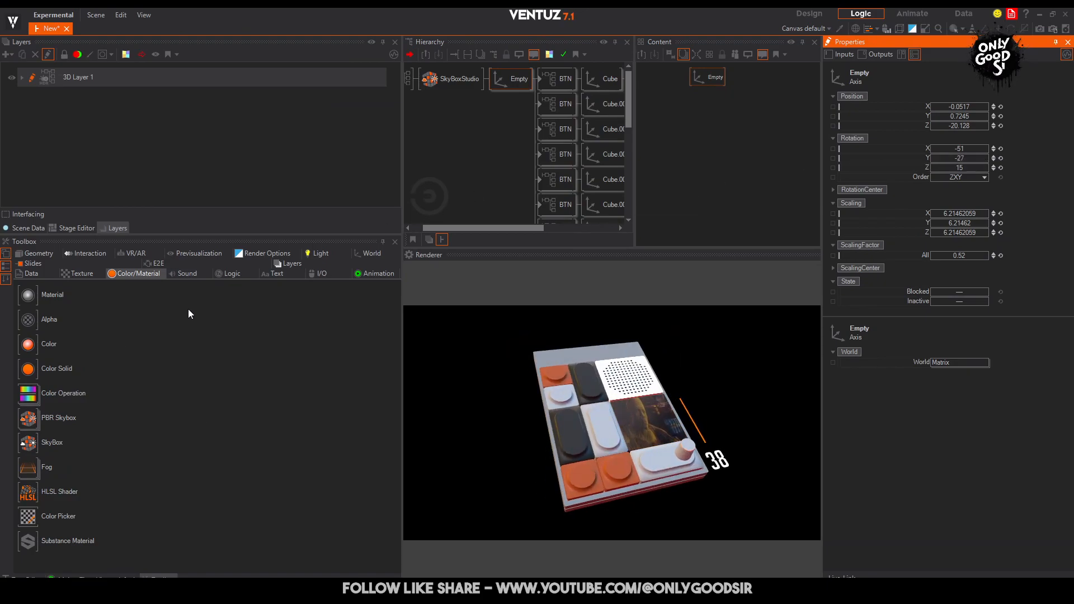
# Insert a Touch Orbit node before the Empty axis, try rotating the keyboard, and move the node between Empty and the BTN containers.
pyautogui.click(100, 258)
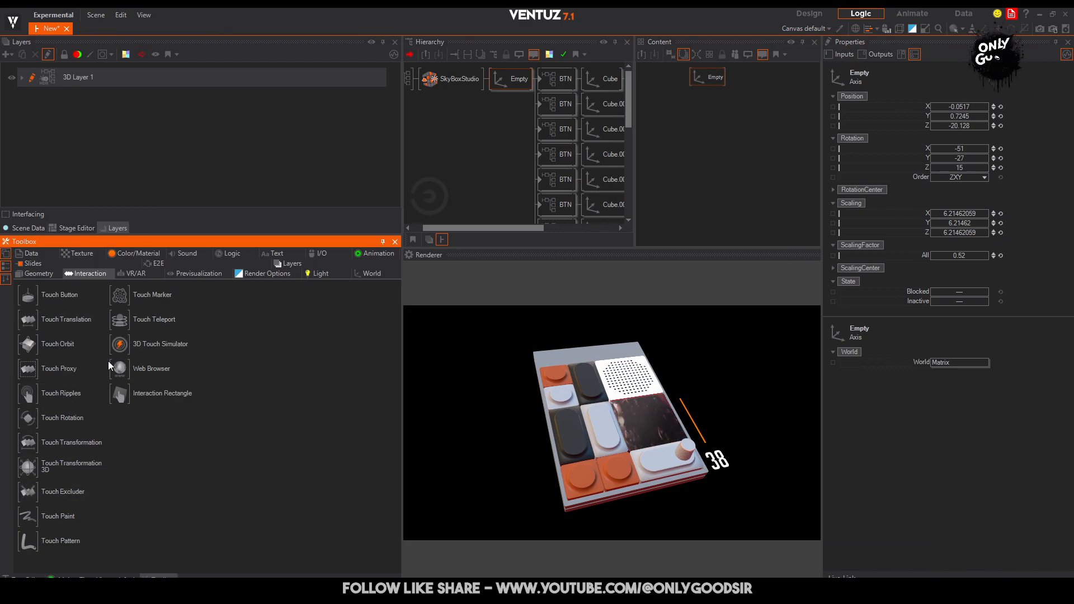
pyautogui.moveTo(71, 351); pyautogui.dragTo(491, 81)
pyautogui.moveTo(599, 343); pyautogui.dragTo(504, 347)
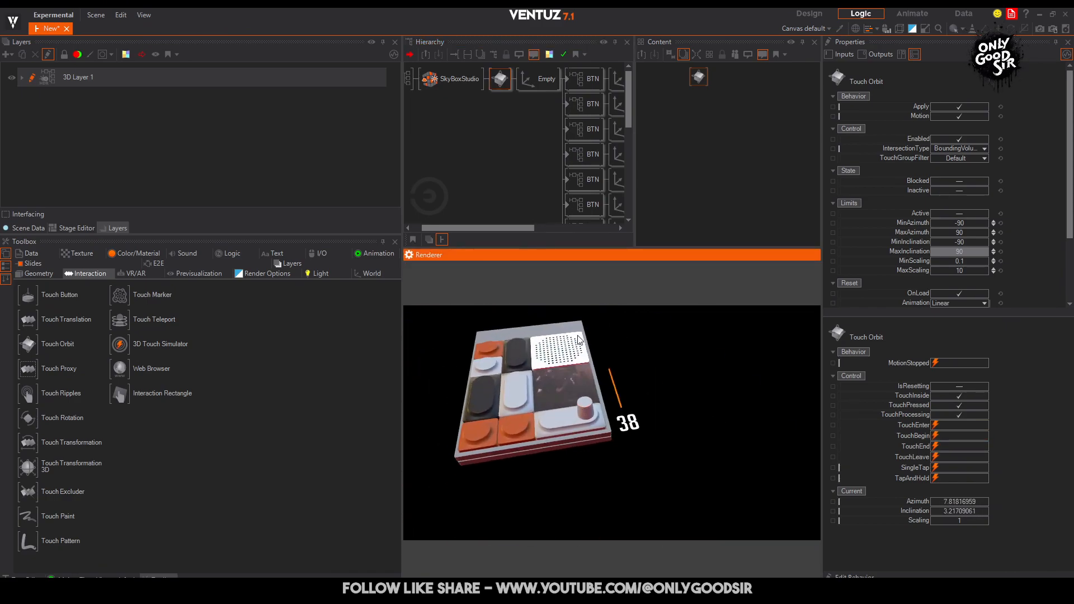
pyautogui.click(498, 86)
pyautogui.moveTo(562, 79); pyautogui.dragTo(569, 82)
# Reset the Empty axis's X, Y and Z rotation to 0 and test orbiting the keyboard in the renderer.
pyautogui.click(518, 81)
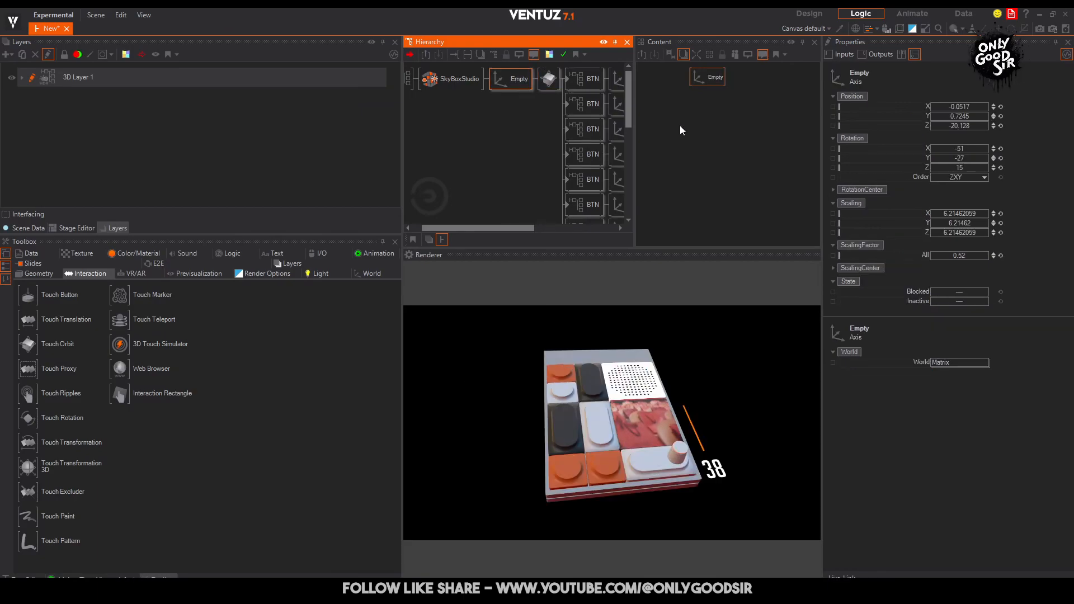
pyautogui.click(1000, 158)
pyautogui.click(1001, 168)
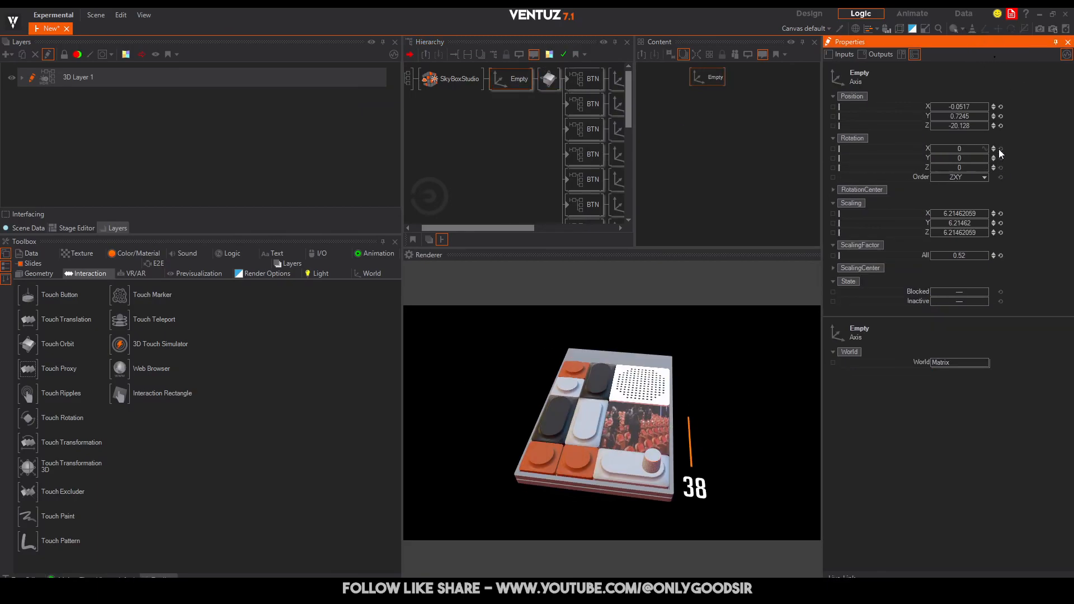
pyautogui.click(1000, 149)
pyautogui.moveTo(632, 403); pyautogui.dragTo(677, 462)
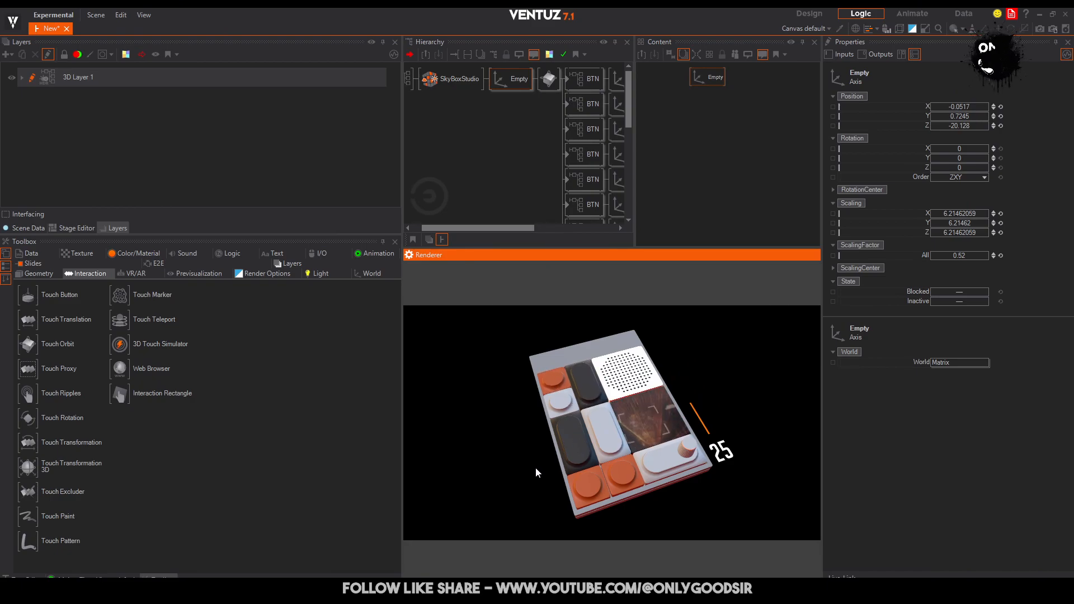
pyautogui.moveTo(592, 445); pyautogui.dragTo(649, 463)
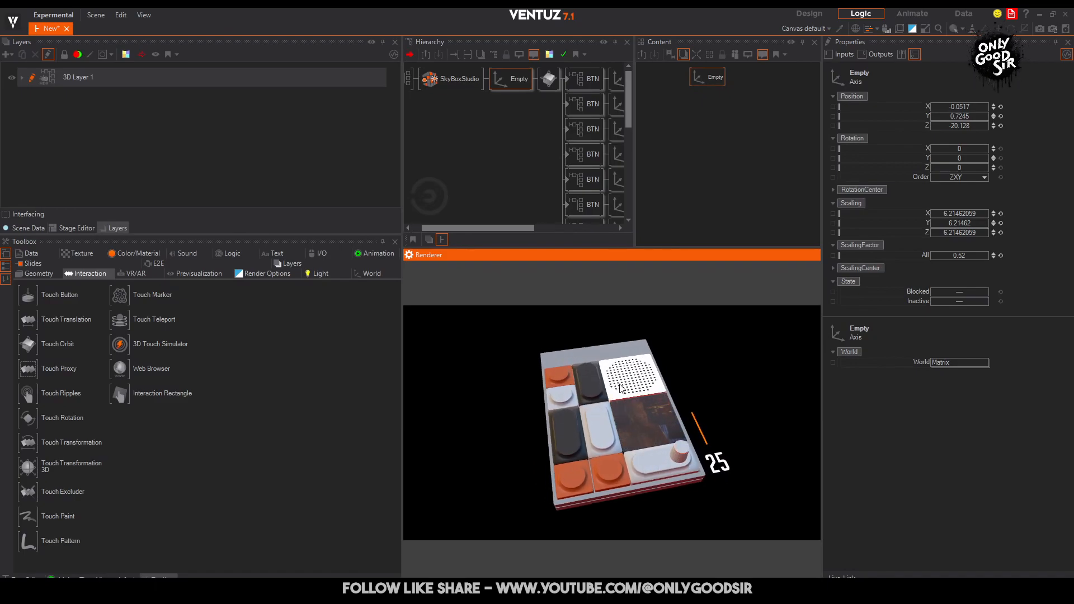